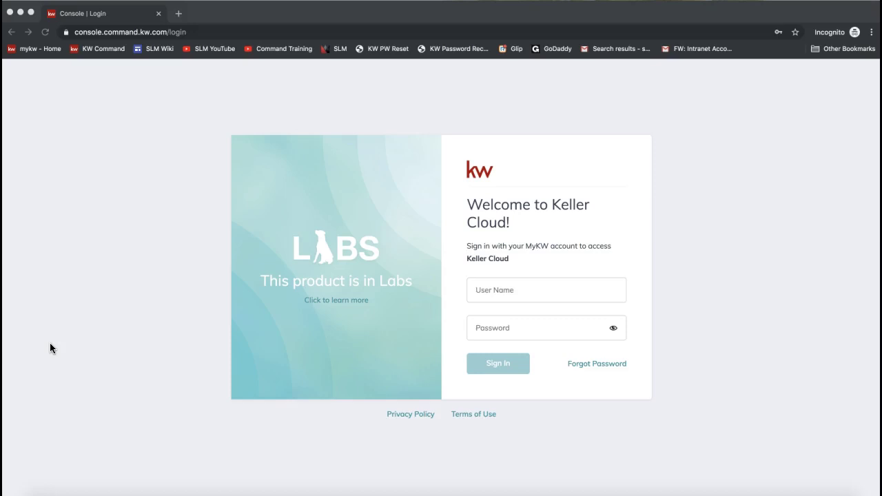
- Go to the agent.kw.com login page
{"action": "left_click", "coordinate": [101, 32]}
{"action": "type", "text": "agent.kw.com"}
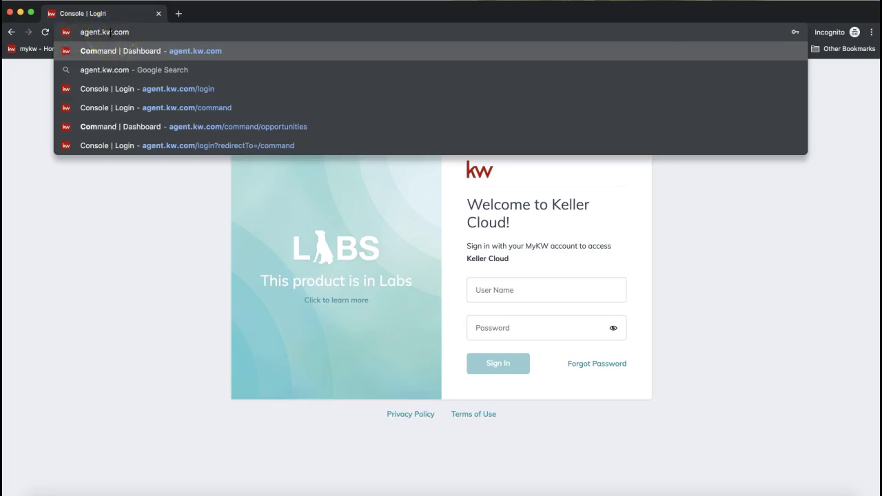
{"action": "left_click", "coordinate": [142, 271]}
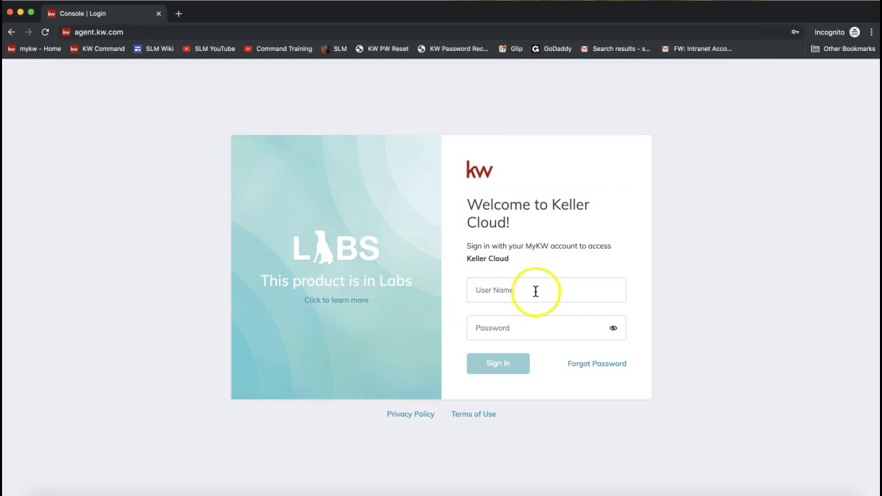
- Sign in with the saved username and password
{"action": "left_click", "coordinate": [536, 291]}
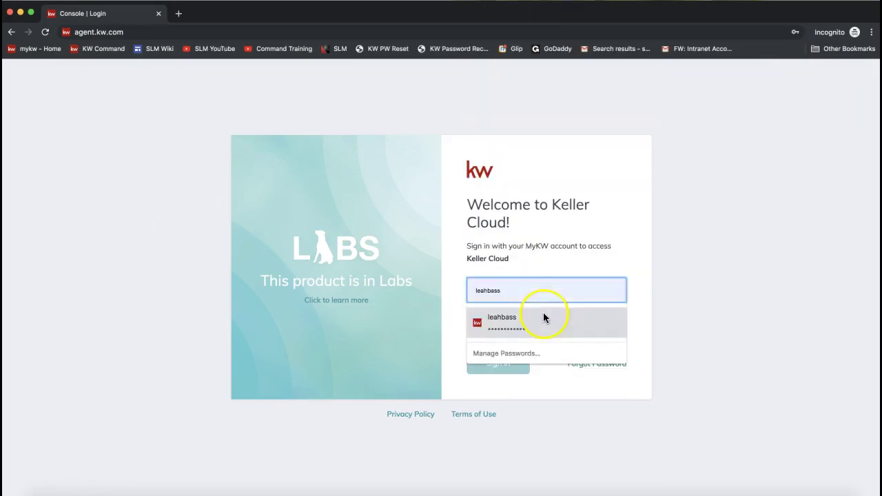
{"action": "left_click", "coordinate": [543, 314]}
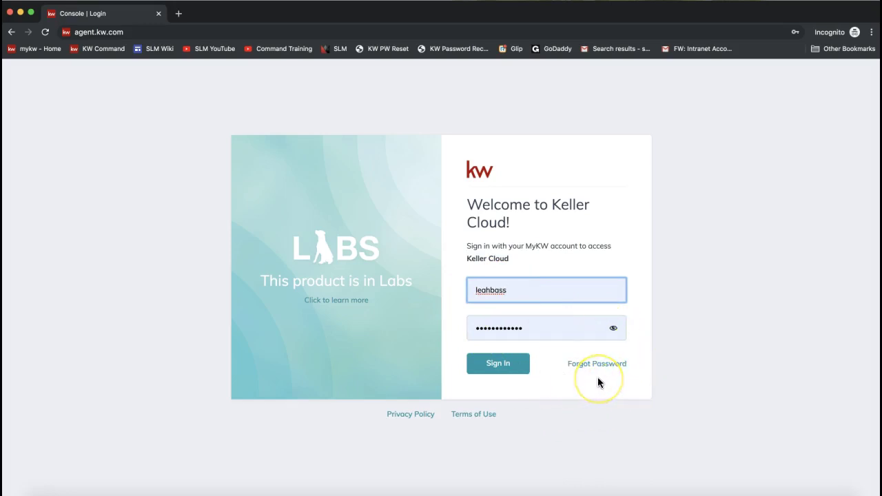
{"action": "left_click", "coordinate": [501, 372]}
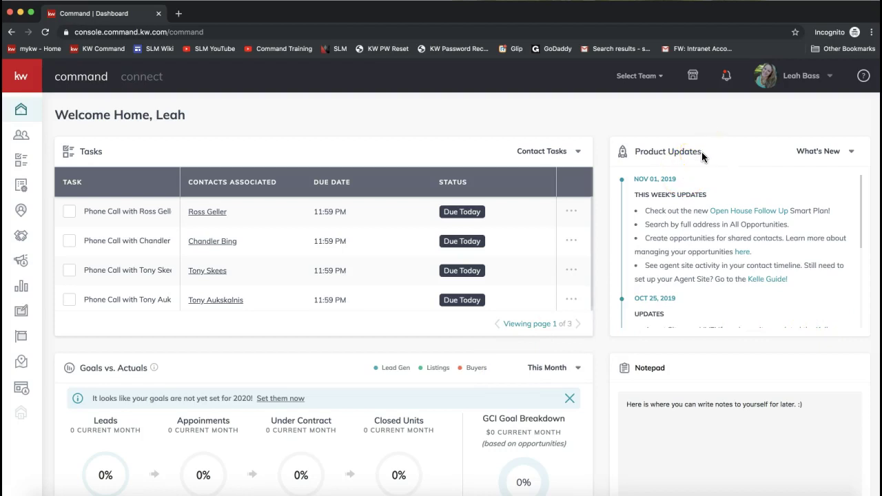
- Switch Product Updates to What's Next to show the Q4 2019 SmartPlans and reports updates
{"action": "left_click_drag", "start_coordinate": [702, 153], "coordinate": [625, 153]}
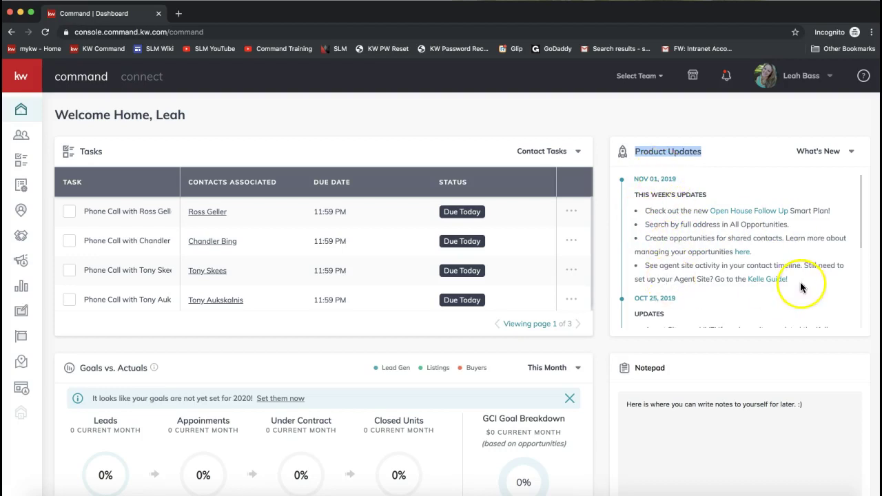
{"action": "left_click", "coordinate": [815, 155]}
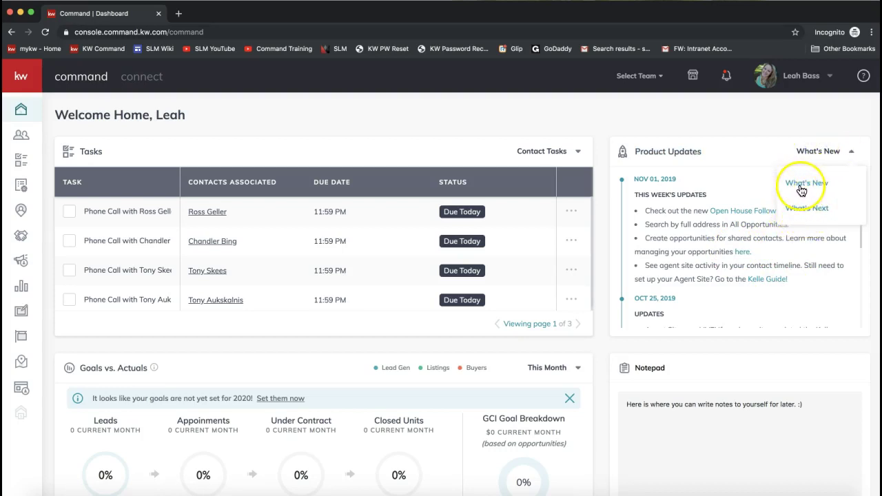
{"action": "left_click", "coordinate": [803, 207]}
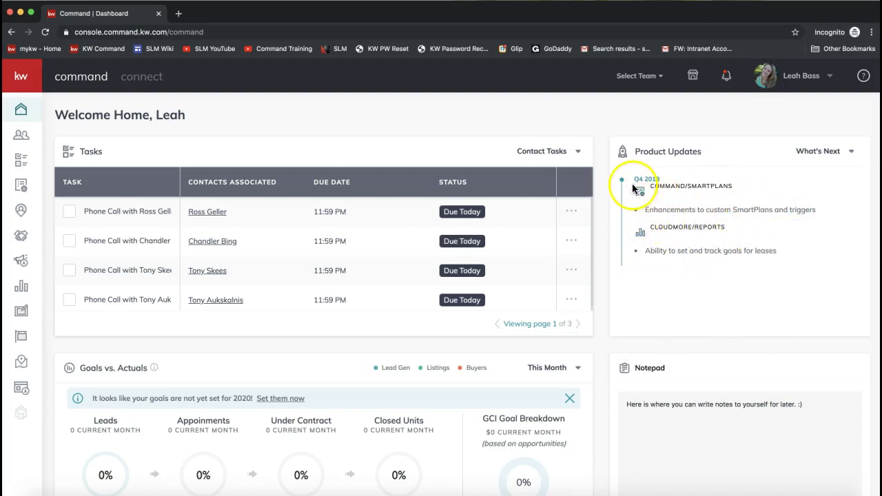
{"action": "left_click_drag", "start_coordinate": [644, 210], "coordinate": [824, 215]}
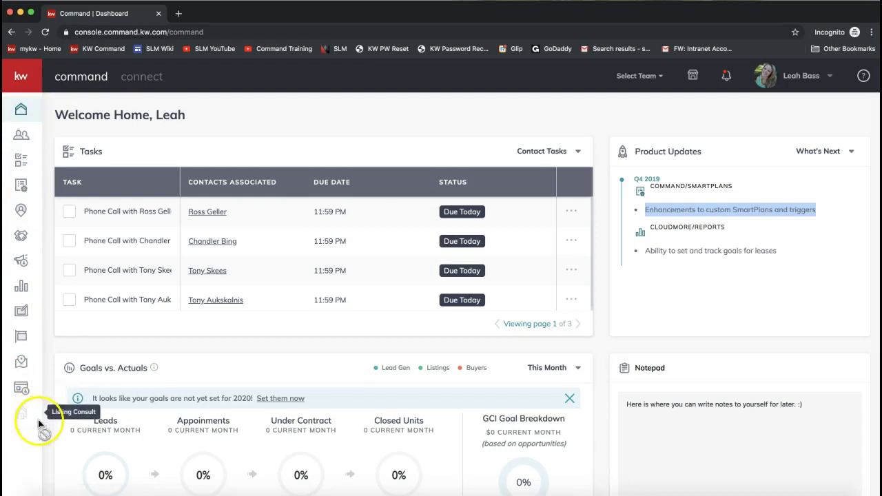
- Expand the sidebar and open Contacts, listing 1,420 contacts alphabetically
{"action": "left_click", "coordinate": [26, 140]}
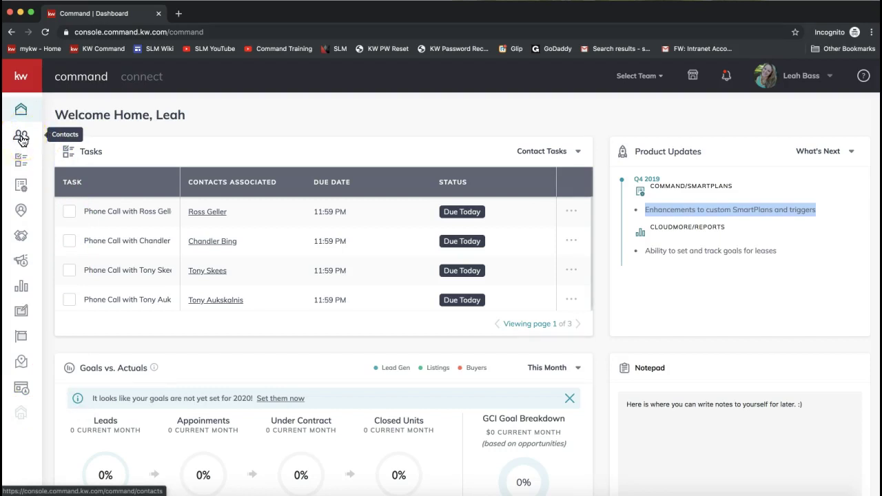
{"action": "left_click", "coordinate": [21, 141]}
{"action": "left_click", "coordinate": [22, 77]}
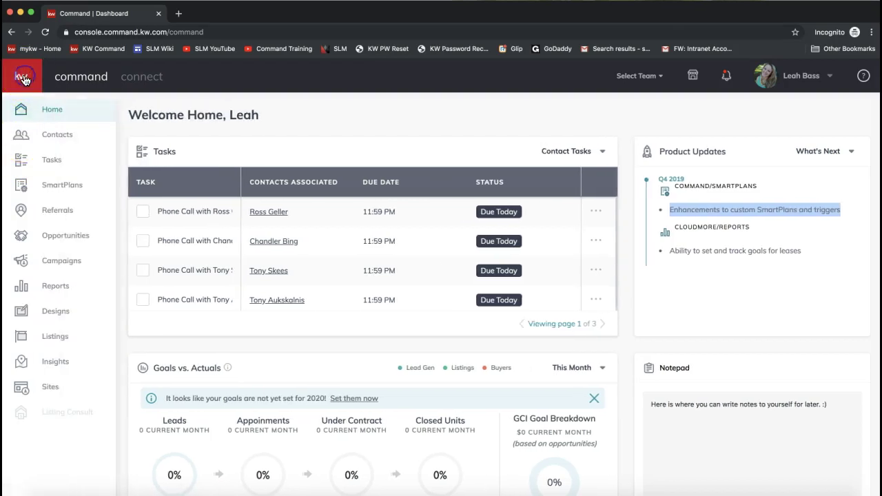
{"action": "left_click", "coordinate": [50, 178]}
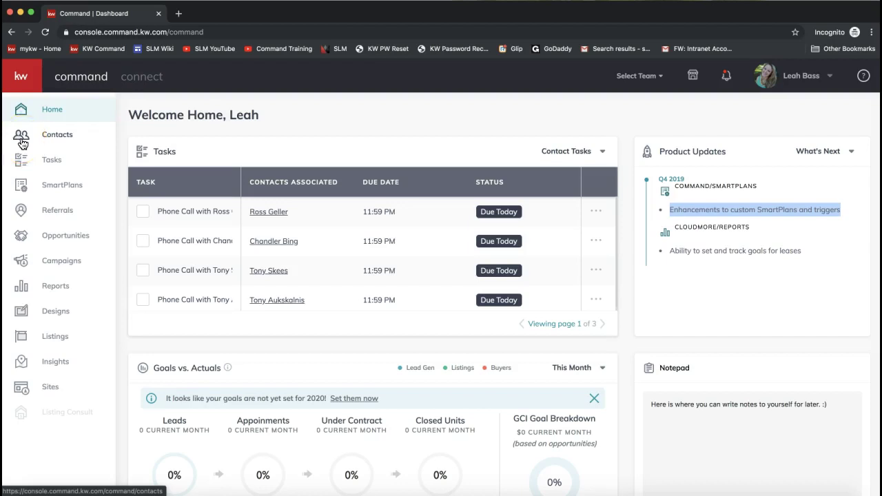
{"action": "left_click", "coordinate": [21, 142]}
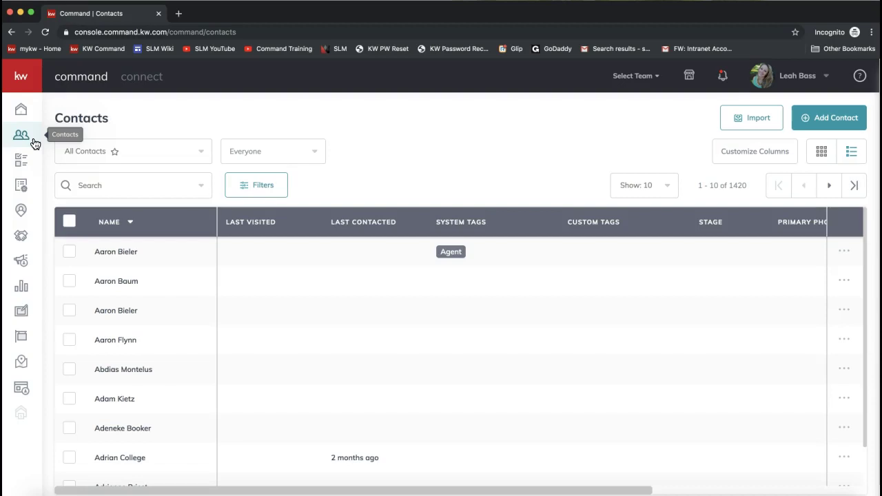
{"action": "left_click", "coordinate": [513, 136]}
{"action": "left_click", "coordinate": [756, 128]}
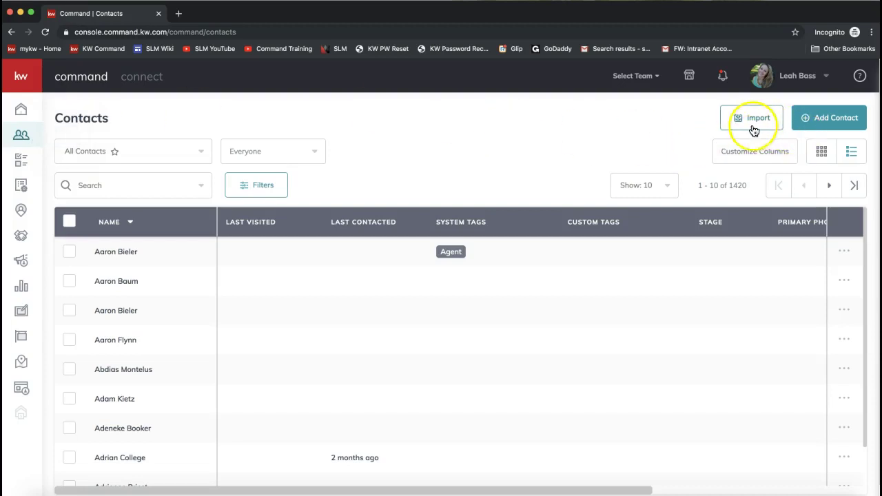
{"action": "left_click", "coordinate": [756, 133]}
{"action": "left_click", "coordinate": [750, 124]}
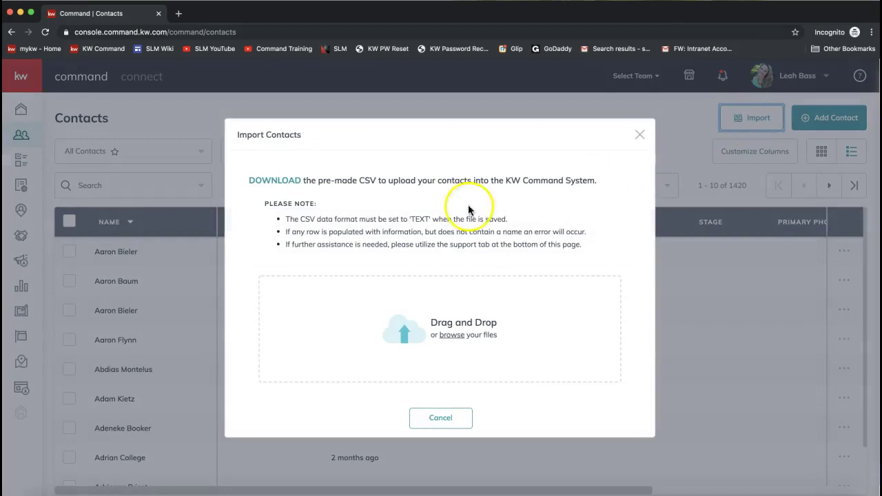
{"action": "triple_click", "coordinate": [315, 180]}
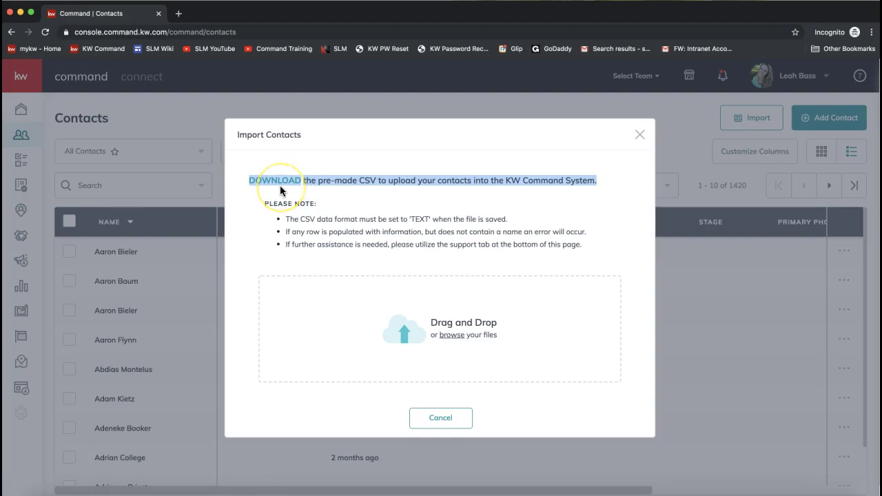
{"action": "left_click", "coordinate": [267, 183]}
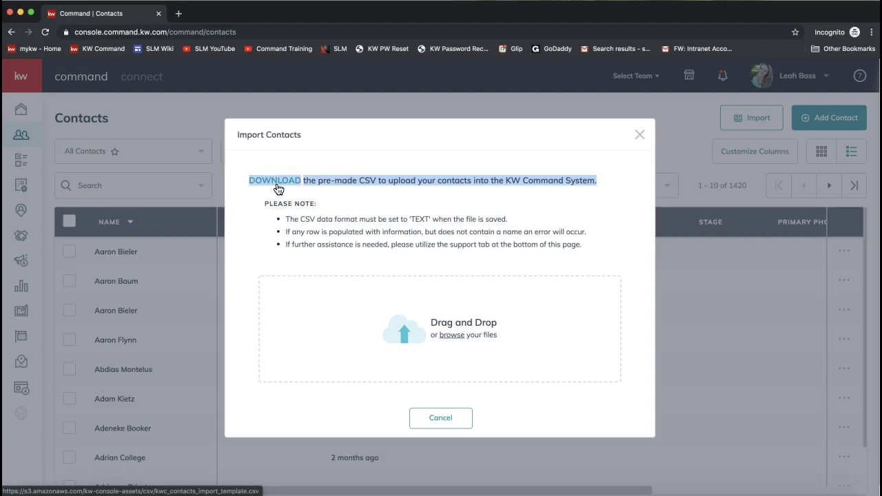
{"action": "left_click", "coordinate": [640, 134]}
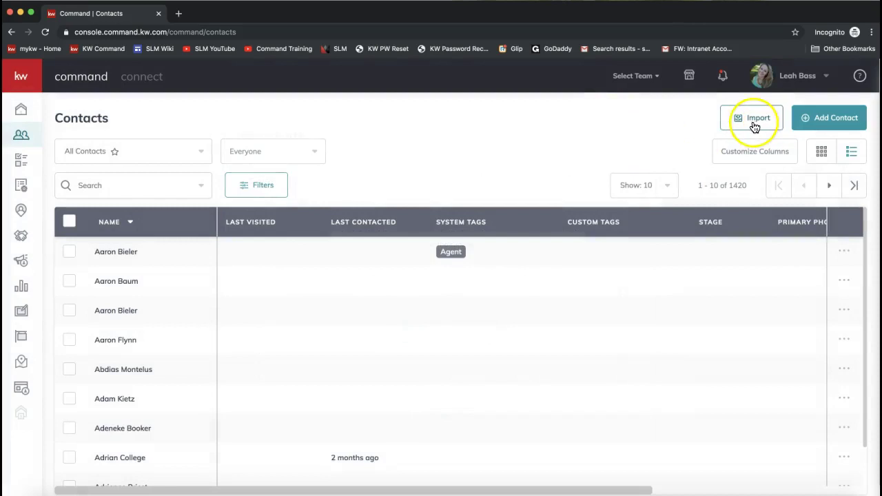
- Search Contacts for one contact's full name, narrowing the list to 3 matches
{"action": "left_click", "coordinate": [833, 125]}
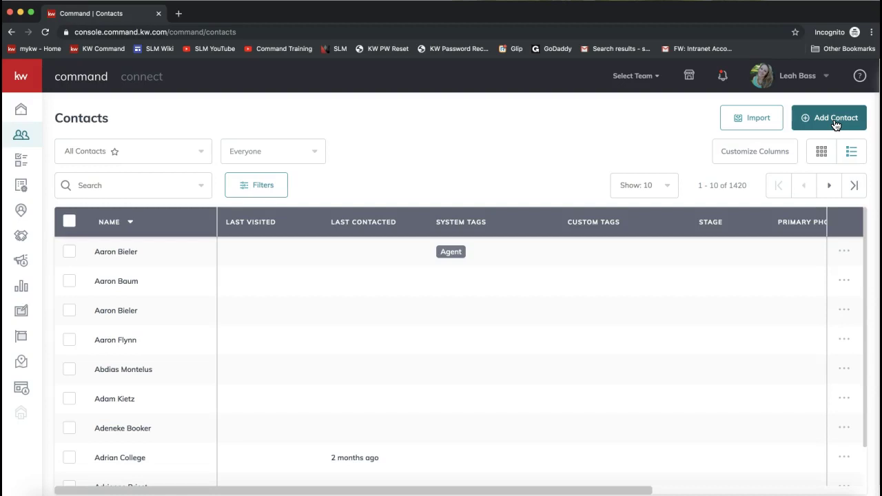
{"action": "left_click", "coordinate": [834, 126]}
{"action": "left_click", "coordinate": [124, 190]}
{"action": "type", "text": "r"}
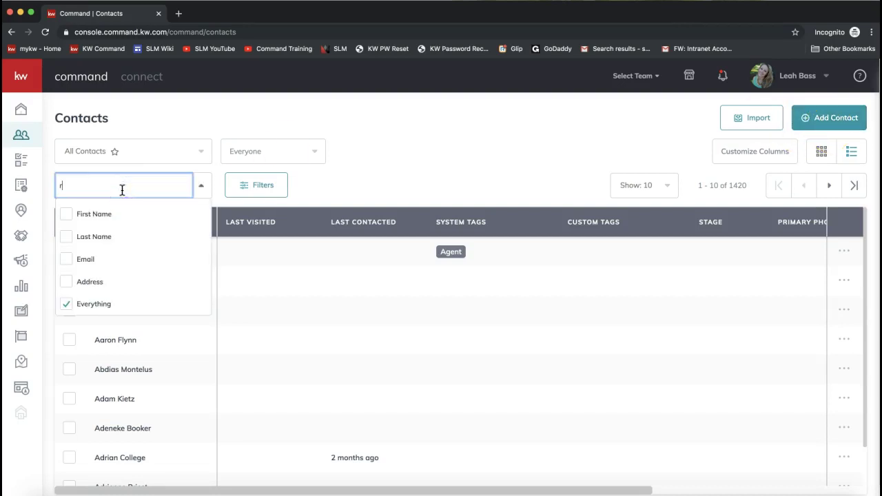
{"action": "type", "text": "oss geller"}
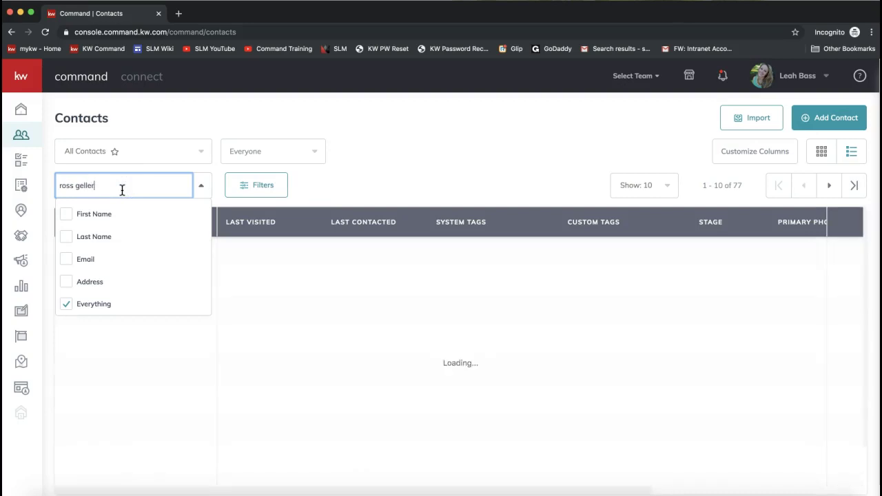
{"action": "left_click", "coordinate": [381, 149]}
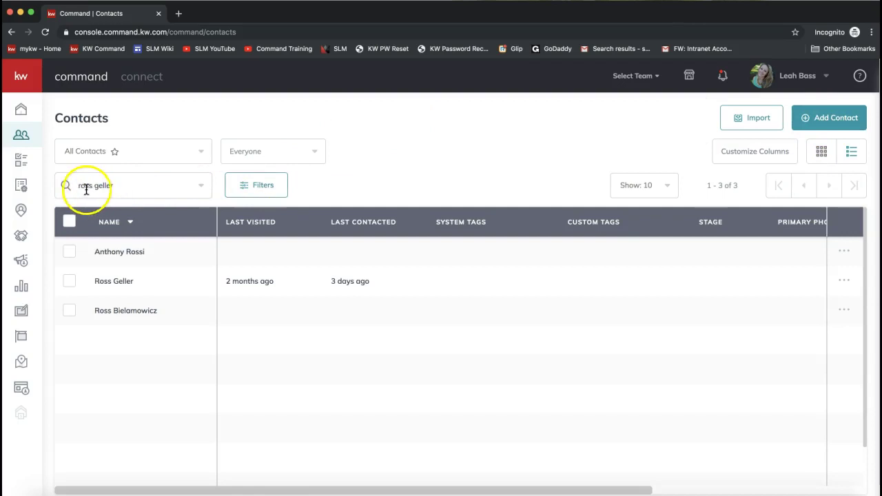
{"action": "left_click_drag", "start_coordinate": [78, 185], "coordinate": [122, 186]}
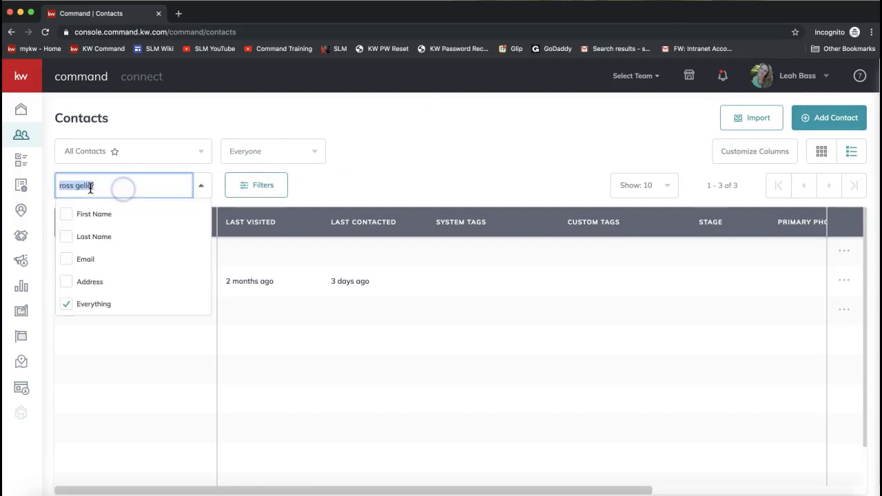
{"action": "left_click", "coordinate": [333, 181]}
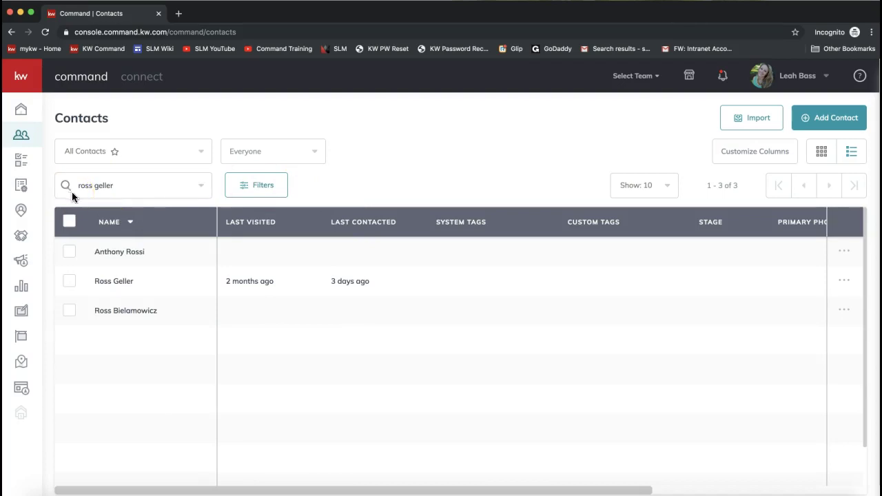
{"action": "left_click", "coordinate": [114, 284]}
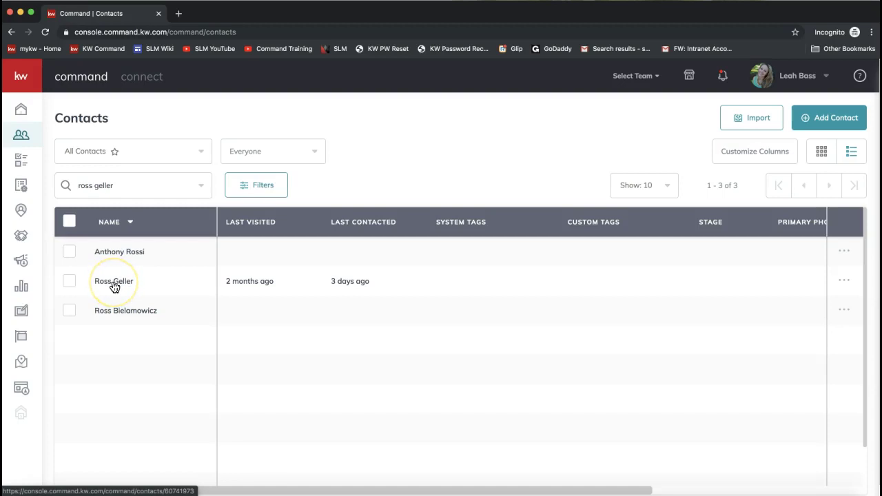
- Open the contact's record and view its two active SmartPlans added 10/04/2019
{"action": "left_click", "coordinate": [114, 284]}
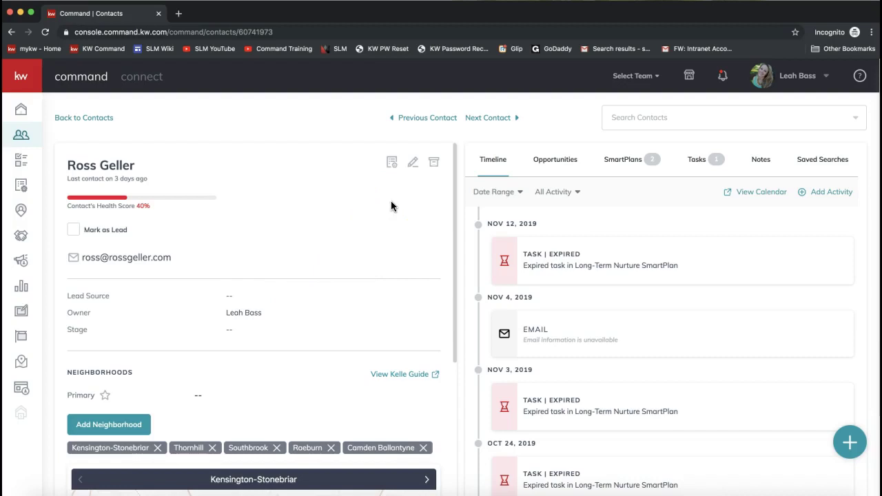
{"action": "left_click", "coordinate": [545, 169]}
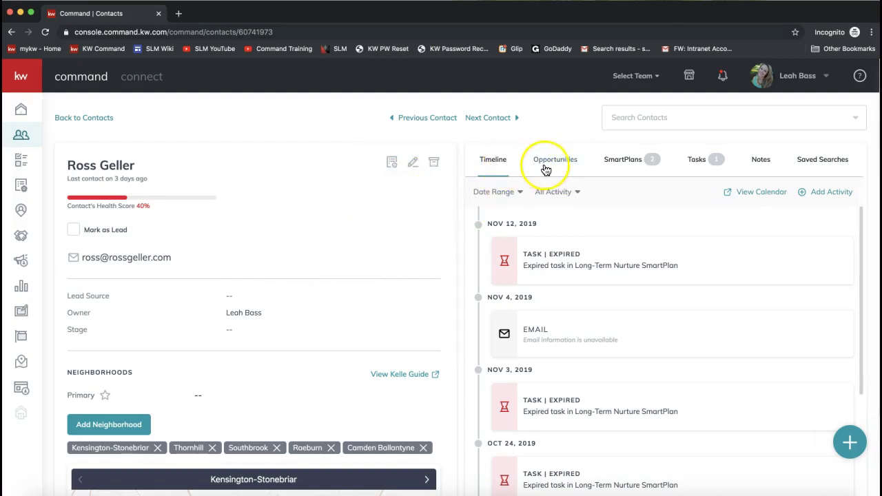
{"action": "left_click", "coordinate": [621, 169]}
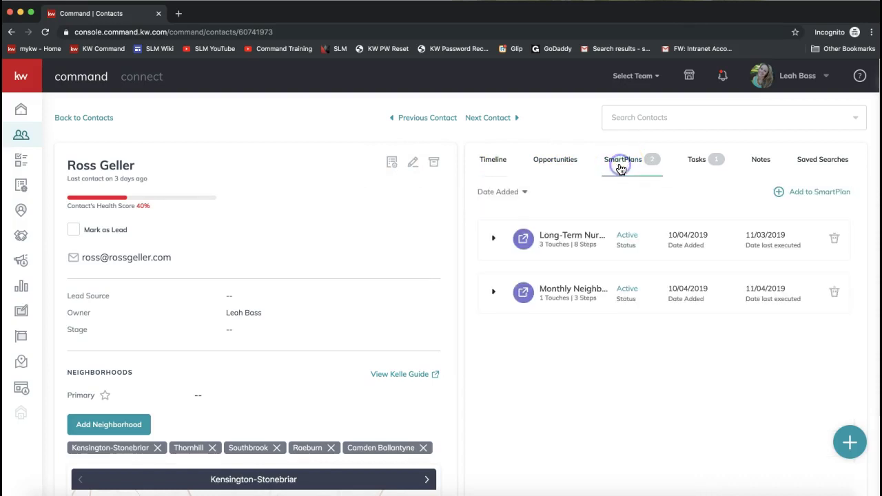
{"action": "left_click", "coordinate": [651, 167]}
- Open Add to SmartPlan for the contact and show the SmartPlans Library tab
{"action": "left_click", "coordinate": [811, 196]}
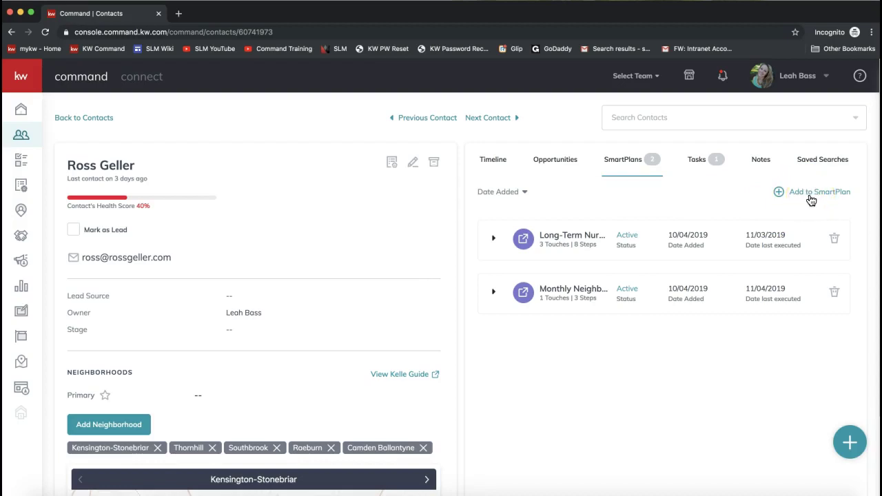
{"action": "left_click", "coordinate": [811, 196]}
{"action": "left_click", "coordinate": [713, 203]}
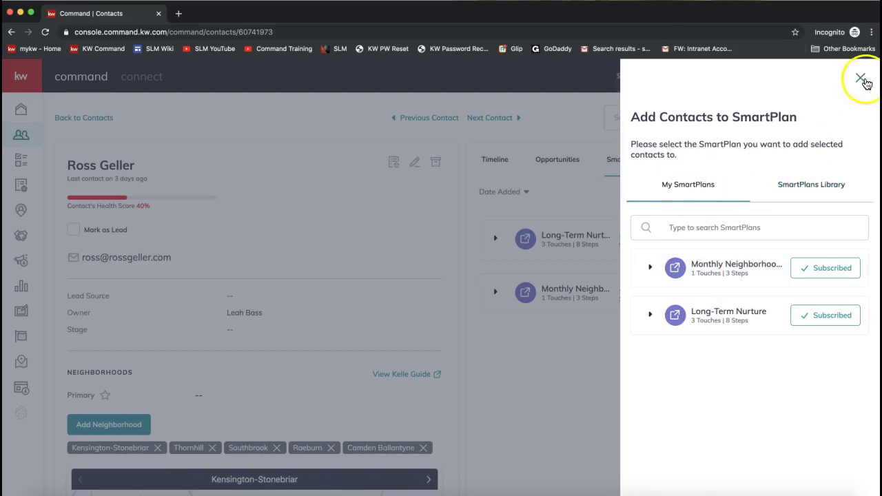
{"action": "left_click", "coordinate": [861, 79]}
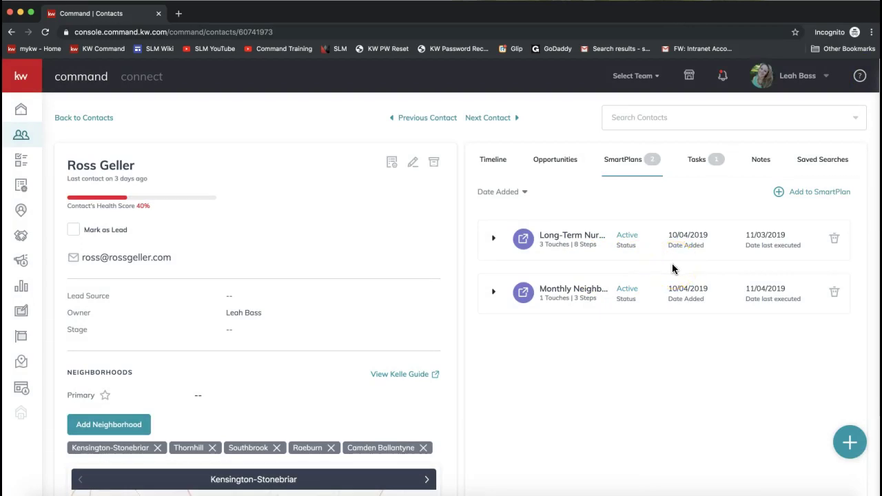
{"action": "left_click", "coordinate": [805, 195]}
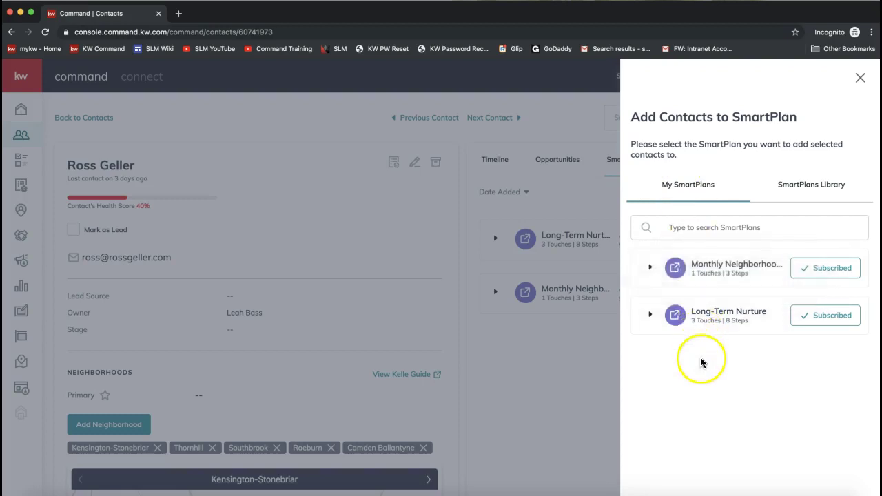
{"action": "left_click", "coordinate": [813, 193]}
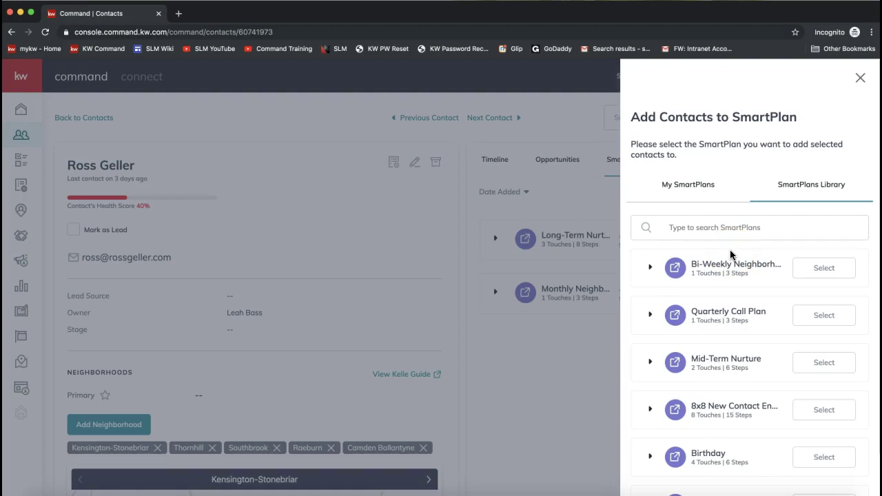
{"action": "scroll", "coordinate": [730, 254], "scroll_direction": "down", "scroll_amount": 2}
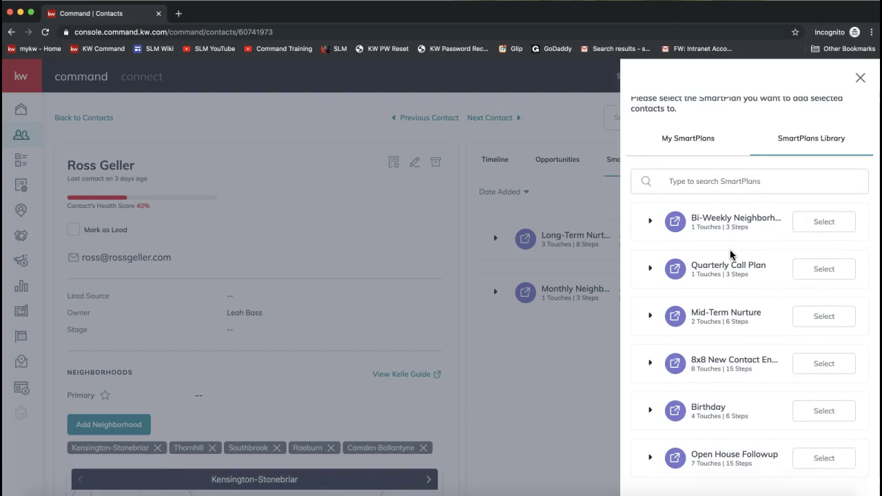
{"action": "left_click", "coordinate": [709, 365]}
- Under My SmartPlans, expand Monthly Neighborhood Nurture to see its email touch, 28-day delay and repeats
{"action": "left_click", "coordinate": [679, 142]}
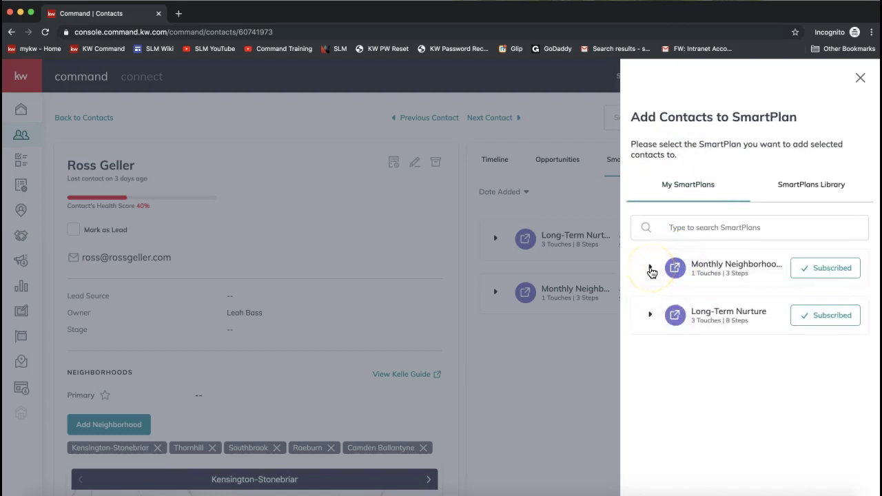
{"action": "left_click", "coordinate": [650, 269]}
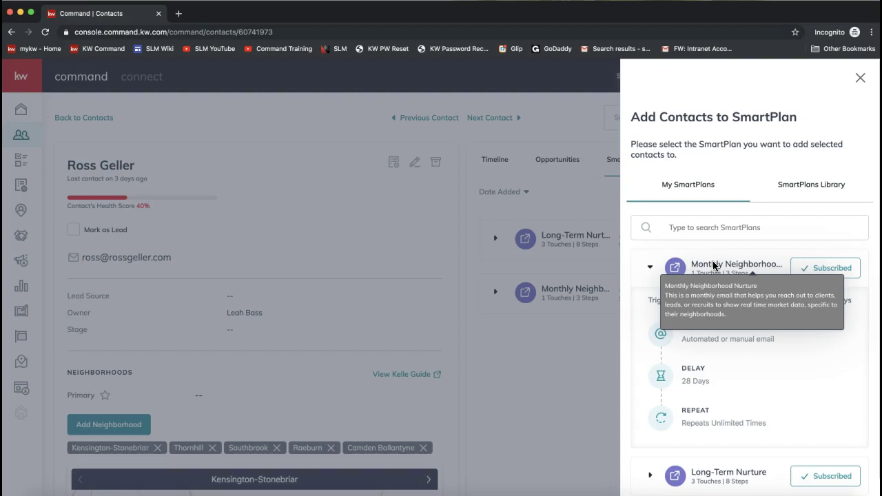
{"action": "left_click", "coordinate": [716, 266]}
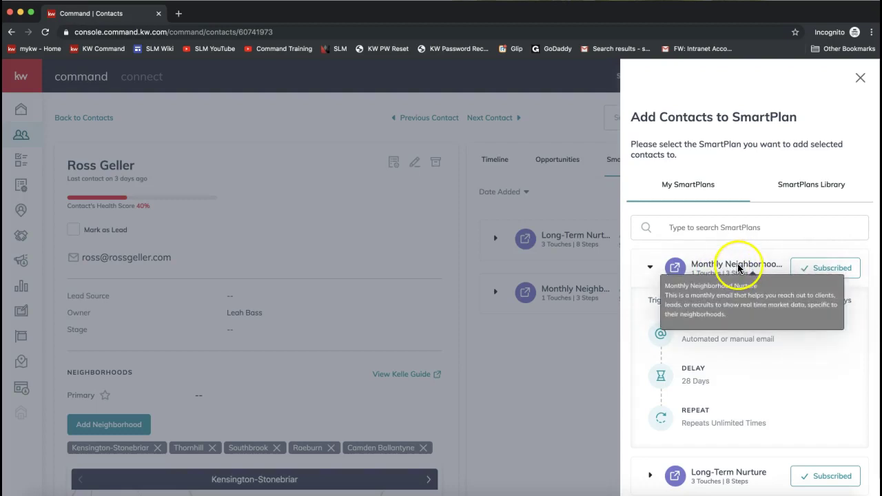
- Review the Monthly Neighborhood Nurture plan's 30-day duration, then collapse it
{"action": "scroll", "coordinate": [664, 293], "scroll_direction": "down", "scroll_amount": 1}
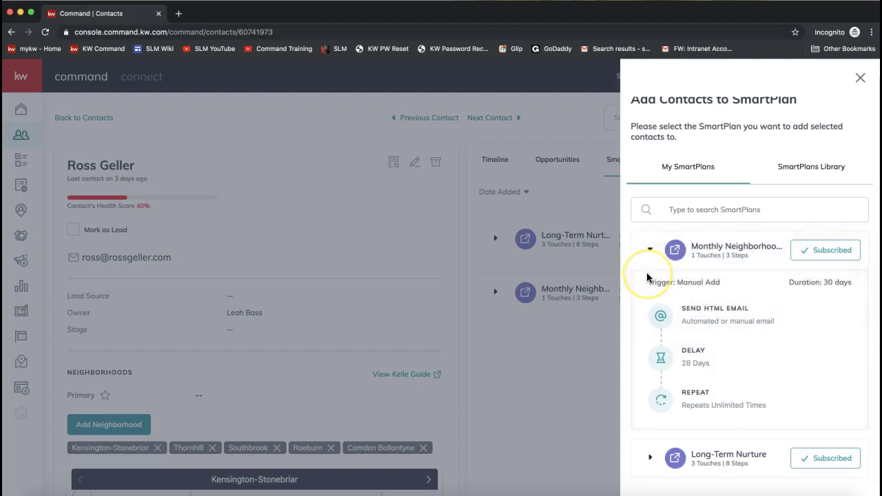
{"action": "left_click", "coordinate": [727, 276]}
{"action": "left_click", "coordinate": [738, 354]}
{"action": "left_click_drag", "start_coordinate": [738, 353], "coordinate": [704, 350]}
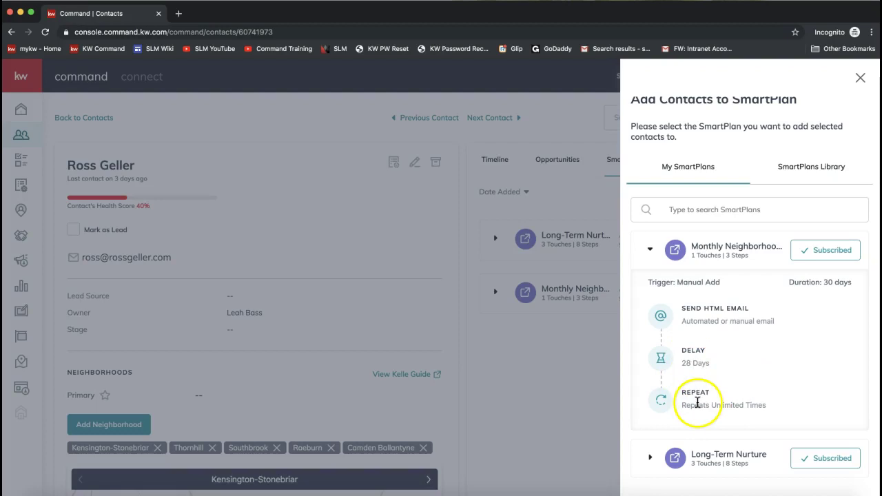
{"action": "left_click_drag", "start_coordinate": [858, 282], "coordinate": [786, 282]}
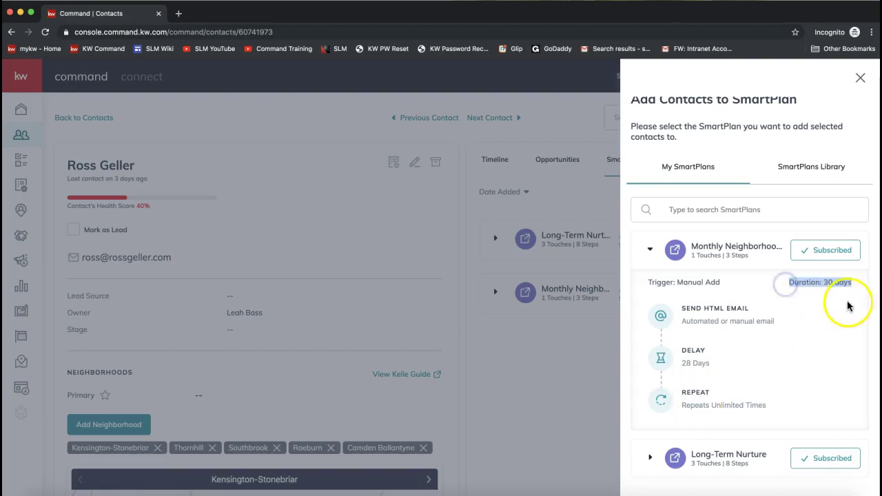
{"action": "left_click", "coordinate": [650, 249]}
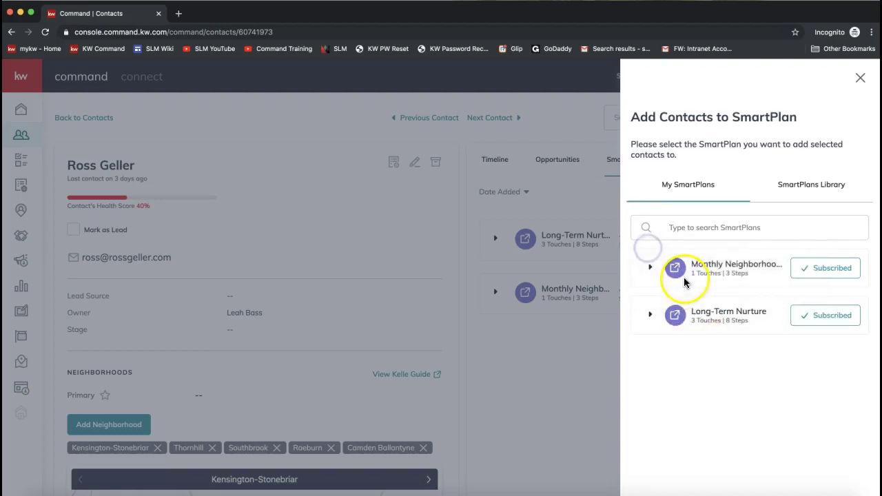
- Expand Long-Term Nurture and review its linked SmartPlan, 10-day delays, call, touch task, SMS and 6 repeats
{"action": "mouse_move", "coordinate": [695, 281]}
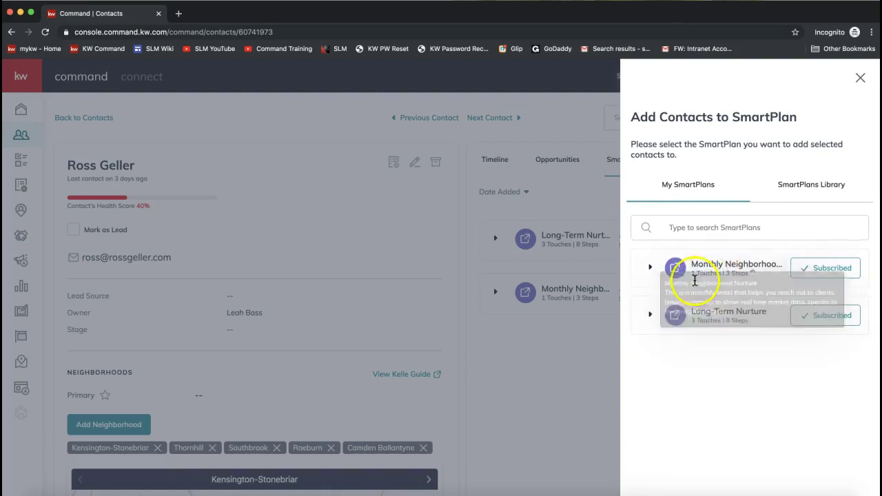
{"action": "left_click", "coordinate": [650, 315]}
{"action": "scroll", "coordinate": [713, 315], "scroll_direction": "down", "scroll_amount": 1}
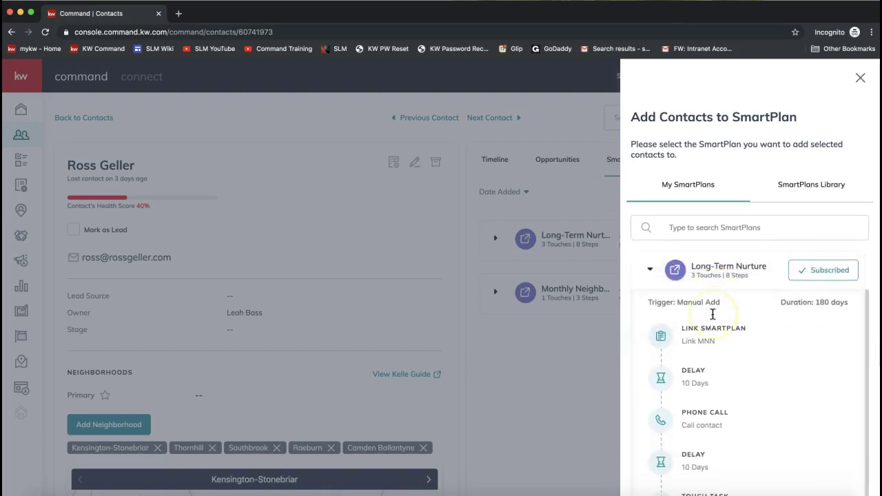
{"action": "scroll", "coordinate": [712, 314], "scroll_direction": "up", "scroll_amount": 1}
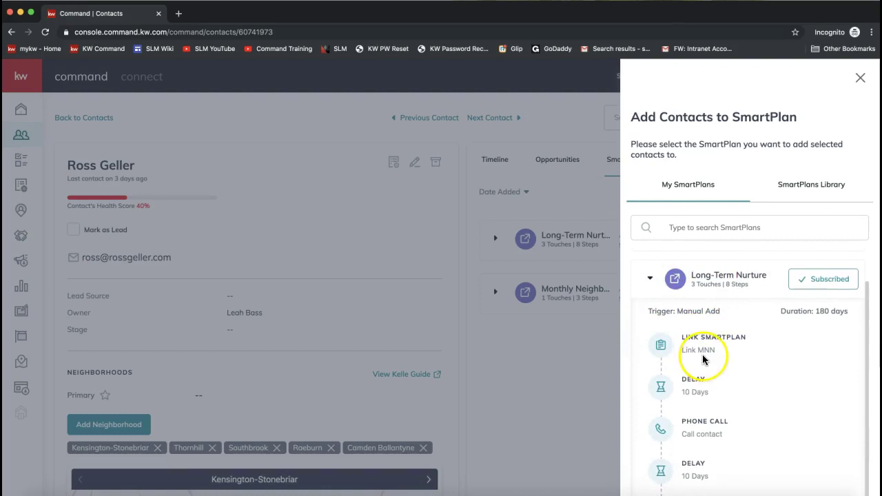
{"action": "scroll", "coordinate": [704, 337], "scroll_direction": "down", "scroll_amount": 1}
{"action": "mouse_move", "coordinate": [701, 427]}
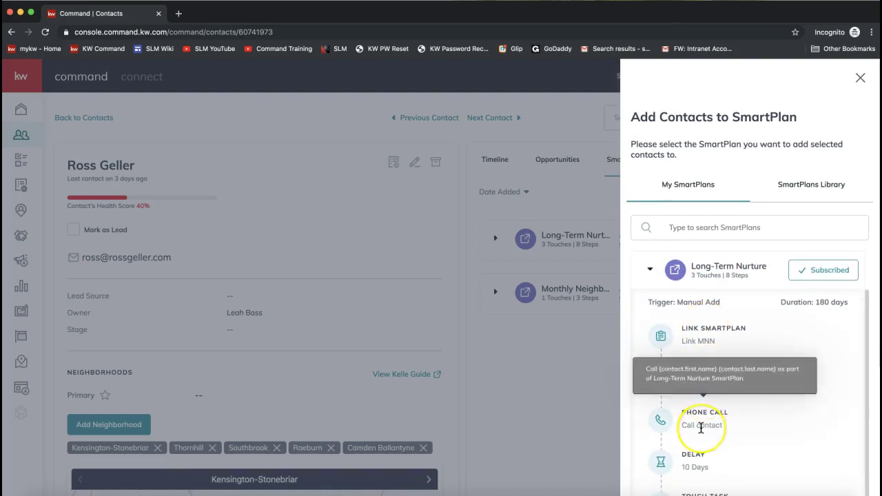
{"action": "scroll", "coordinate": [700, 424], "scroll_direction": "down", "scroll_amount": 3}
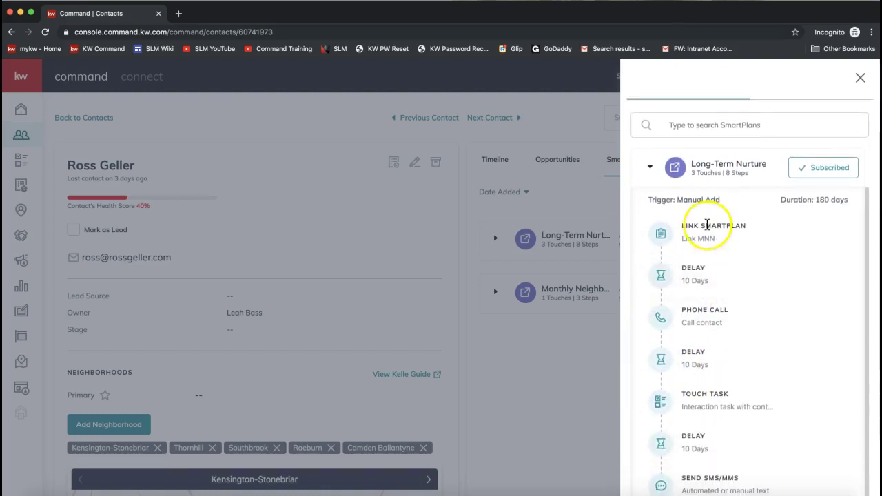
{"action": "mouse_move", "coordinate": [705, 314]}
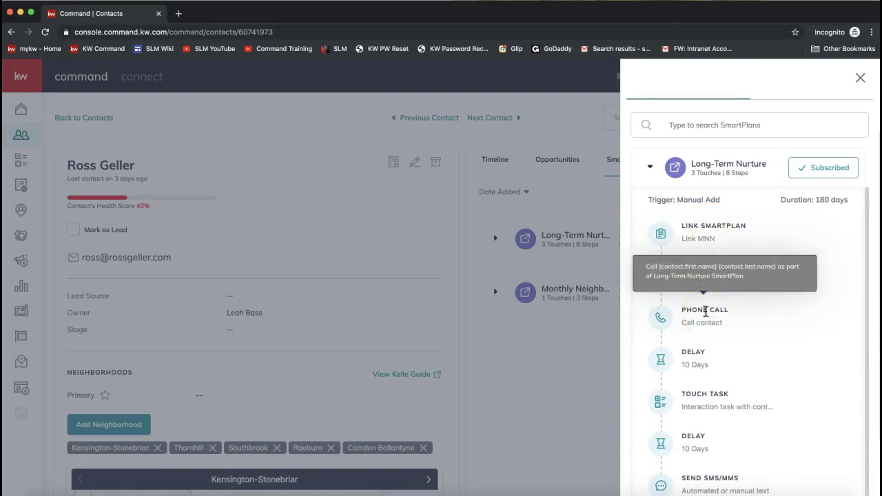
{"action": "scroll", "coordinate": [705, 311], "scroll_direction": "down", "scroll_amount": 3}
{"action": "mouse_move", "coordinate": [754, 406]}
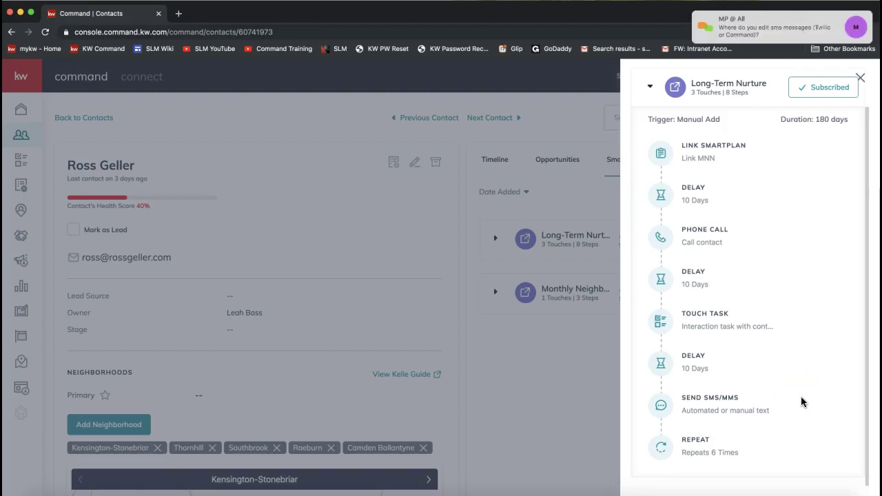
{"action": "mouse_move", "coordinate": [766, 44]}
{"action": "mouse_move", "coordinate": [658, 391]}
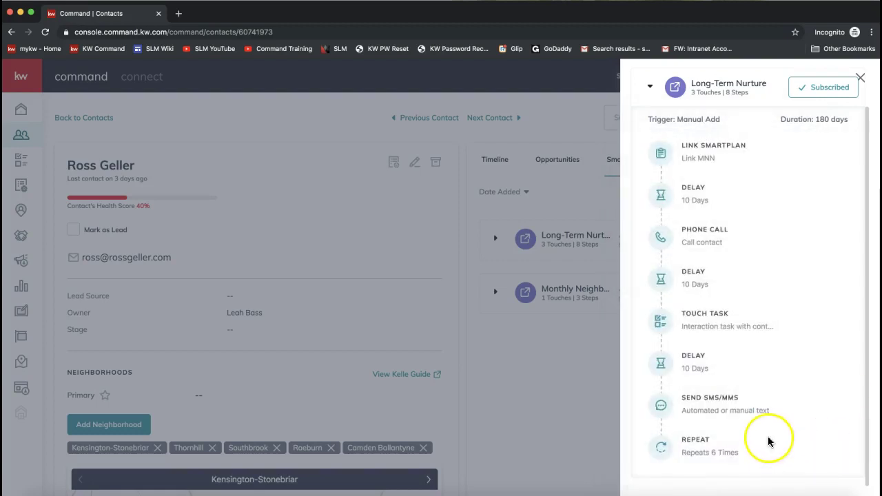
{"action": "mouse_move", "coordinate": [732, 413]}
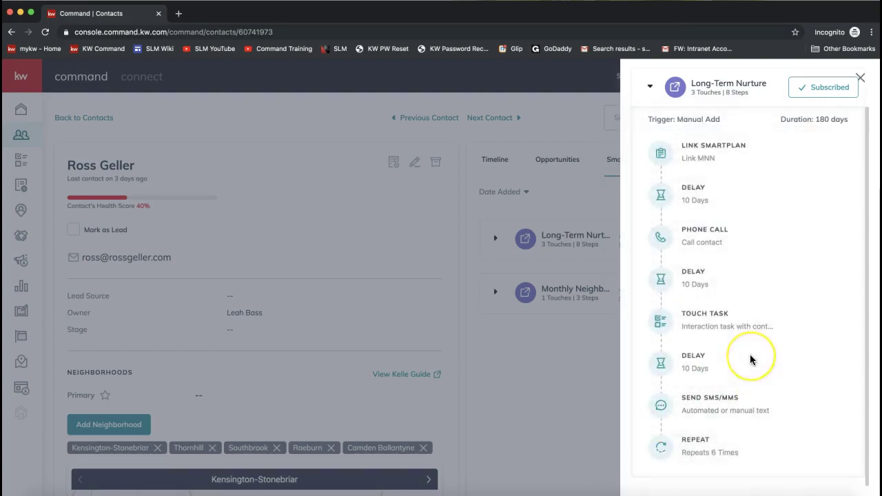
{"action": "scroll", "coordinate": [752, 359], "scroll_direction": "up", "scroll_amount": 1}
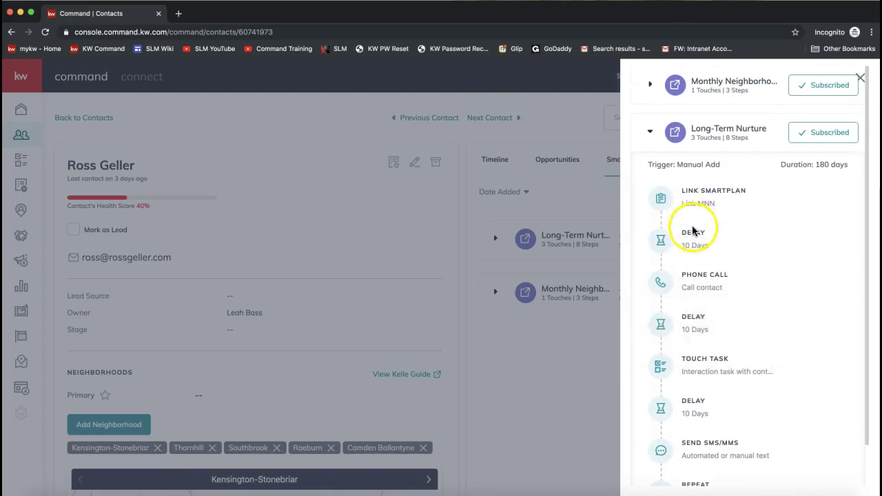
{"action": "scroll", "coordinate": [653, 145], "scroll_direction": "up", "scroll_amount": 4}
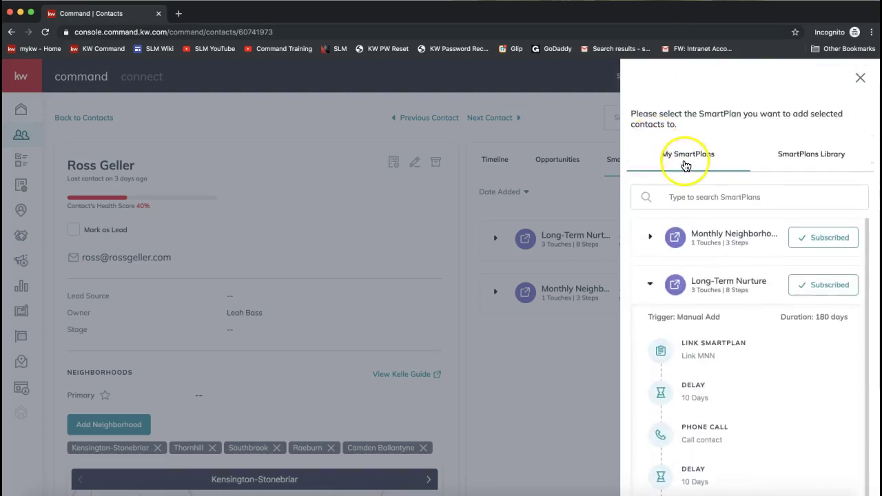
- In the SmartPlans Library, expand the 20-day Open House Followup plan and review its SMS, calls and delays
{"action": "left_click", "coordinate": [807, 166]}
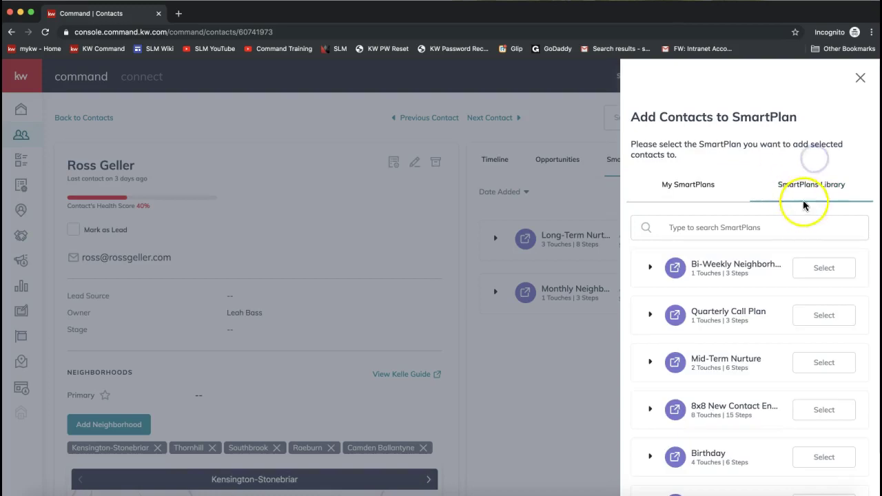
{"action": "scroll", "coordinate": [688, 311], "scroll_direction": "down", "scroll_amount": 1}
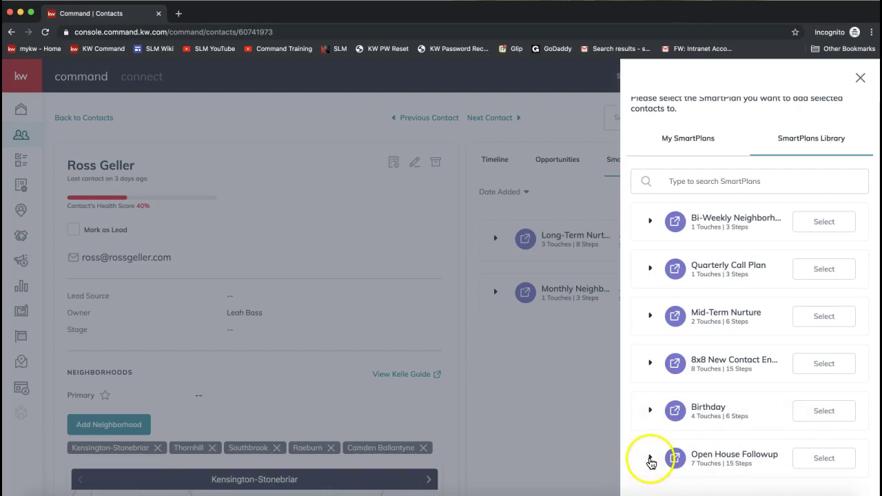
{"action": "left_click", "coordinate": [650, 460]}
{"action": "scroll", "coordinate": [735, 412], "scroll_direction": "down", "scroll_amount": 2}
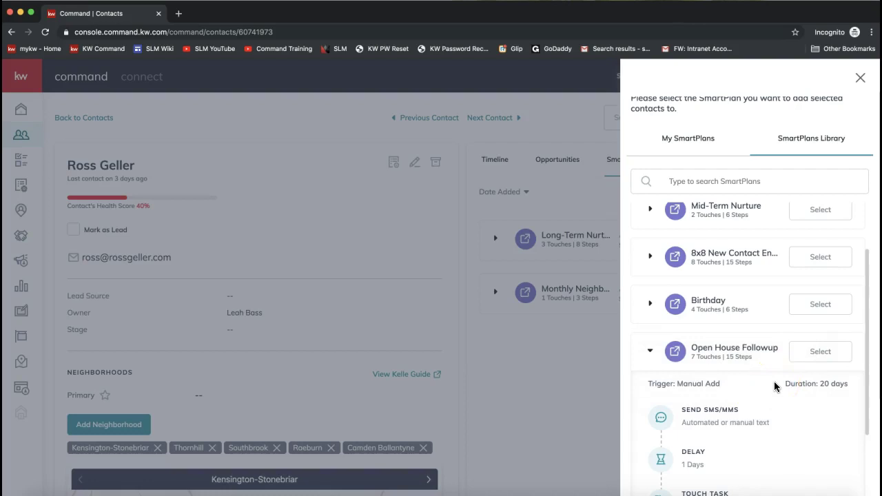
{"action": "scroll", "coordinate": [774, 381], "scroll_direction": "down", "scroll_amount": 2}
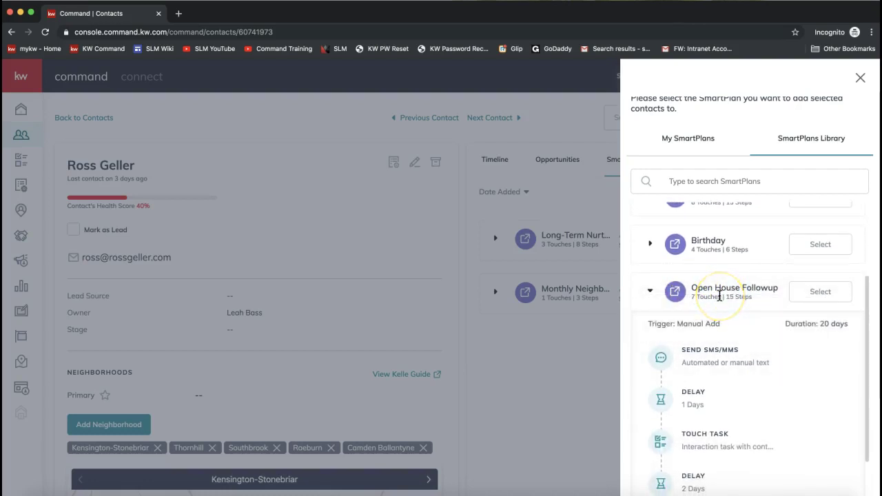
{"action": "scroll", "coordinate": [720, 296], "scroll_direction": "down", "scroll_amount": 4}
{"action": "mouse_move", "coordinate": [715, 237]}
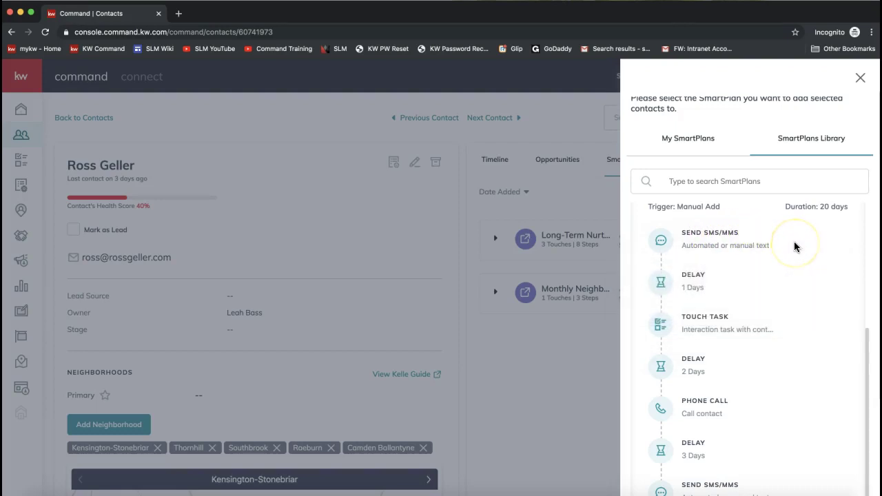
{"action": "scroll", "coordinate": [795, 247], "scroll_direction": "down", "scroll_amount": 2}
{"action": "mouse_move", "coordinate": [699, 278]}
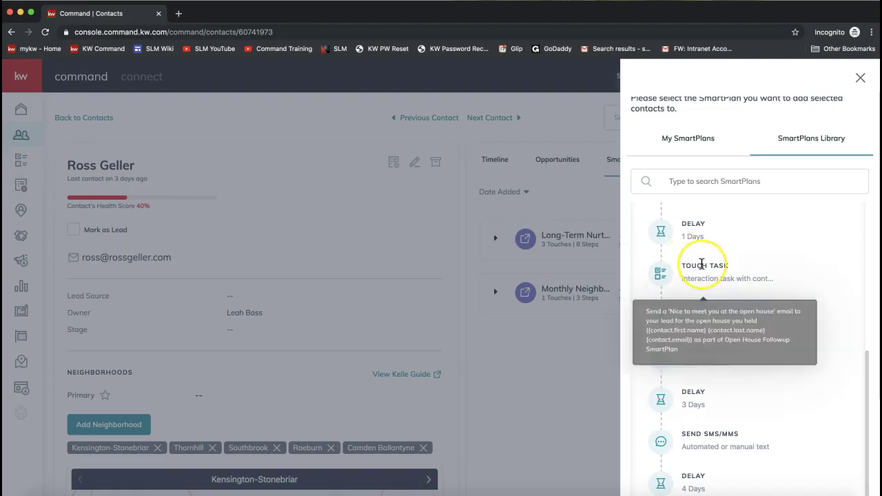
{"action": "scroll", "coordinate": [702, 265], "scroll_direction": "down", "scroll_amount": 3}
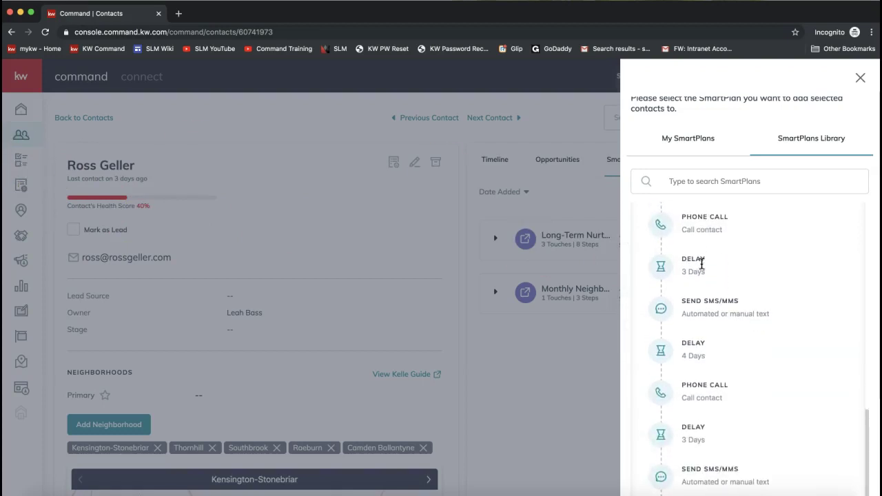
{"action": "mouse_move", "coordinate": [725, 379]}
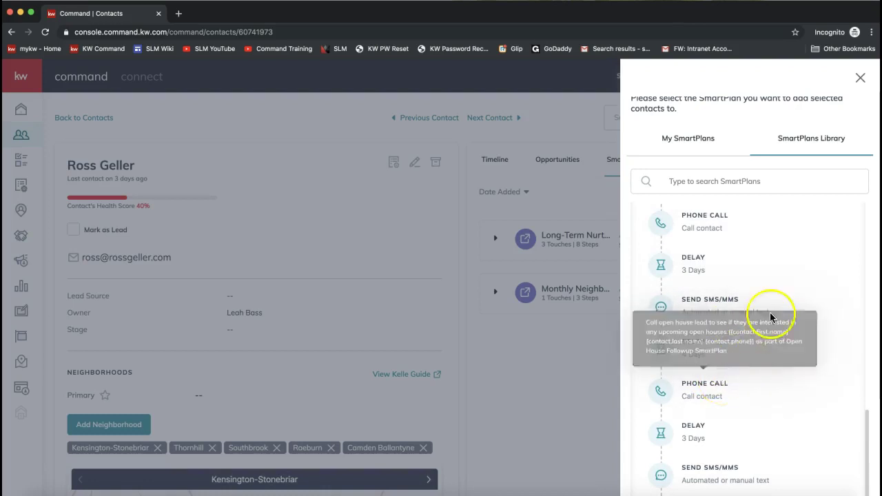
{"action": "scroll", "coordinate": [785, 296], "scroll_direction": "up", "scroll_amount": 10}
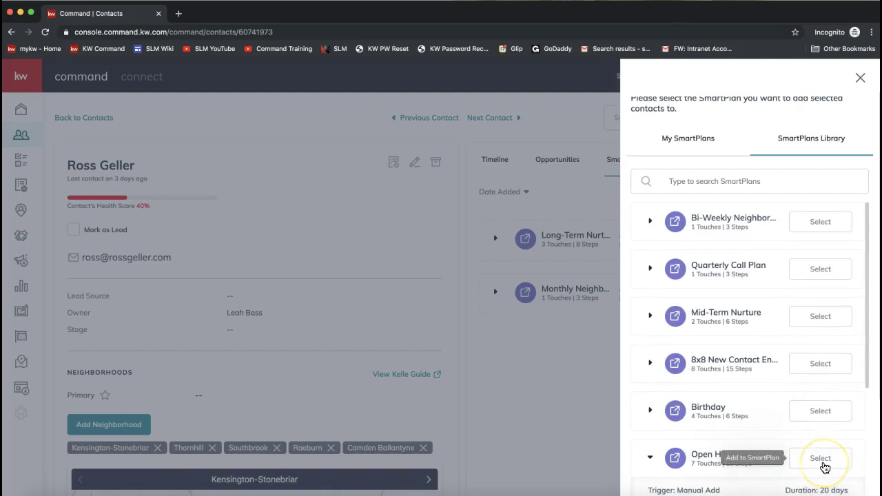
- Add the contact to Open House Followup and confirm, making it their third active SmartPlan
{"action": "left_click", "coordinate": [824, 466]}
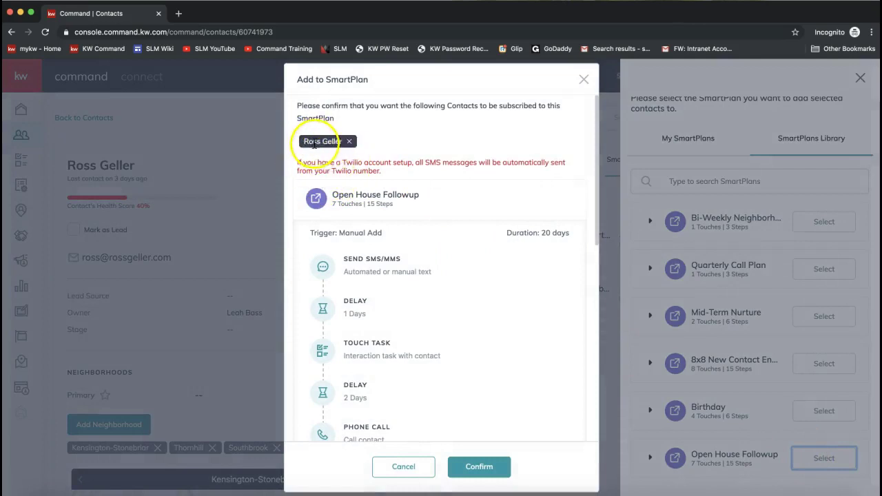
{"action": "left_click_drag", "start_coordinate": [297, 164], "coordinate": [393, 173]}
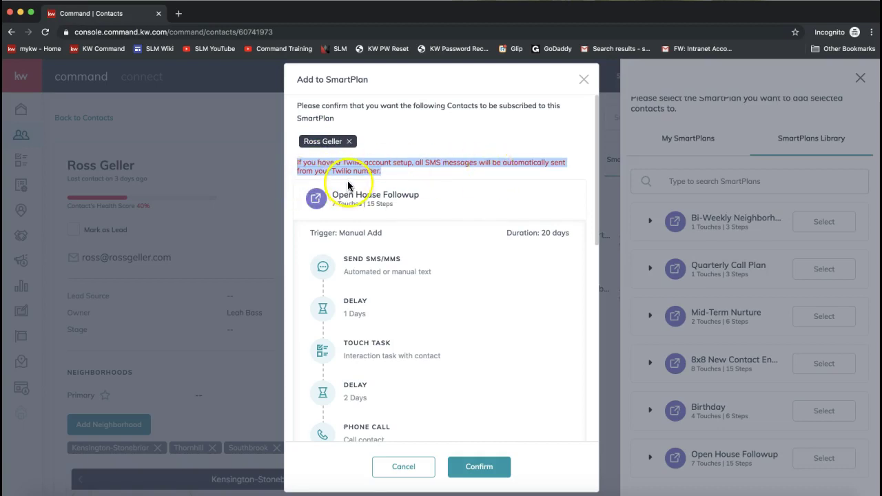
{"action": "mouse_move", "coordinate": [359, 271]}
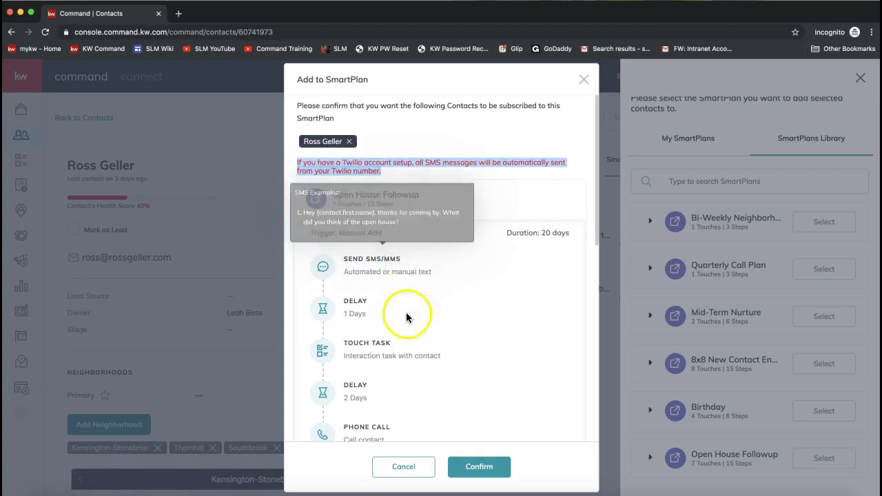
{"action": "mouse_move", "coordinate": [399, 417]}
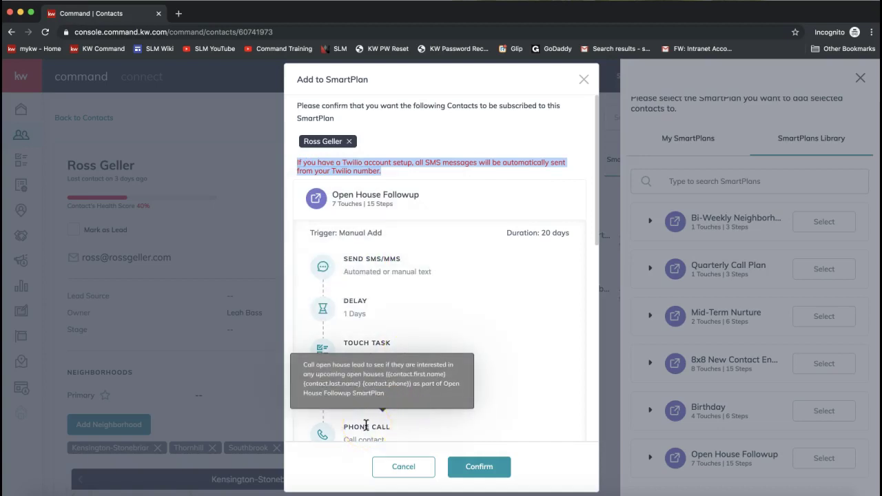
{"action": "left_click", "coordinate": [455, 470]}
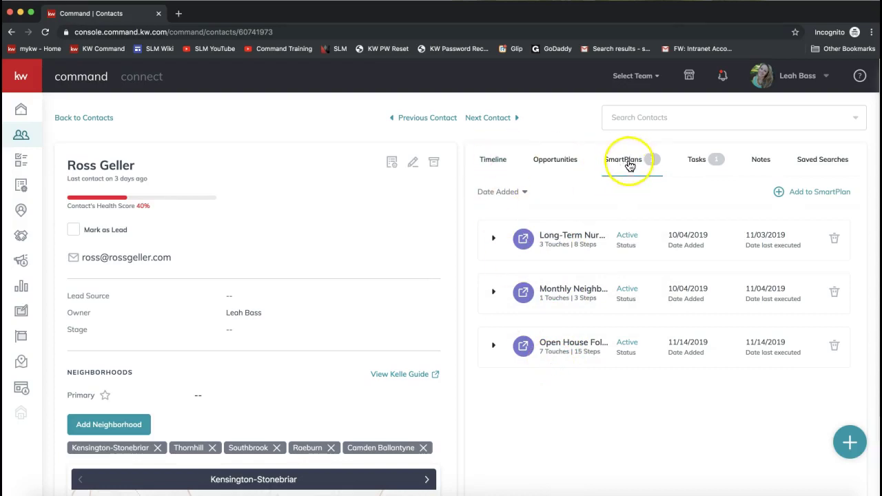
- Show the contact's Timeline and scroll its entries, highlighting the Long-Term Nurture expired task
{"action": "left_click", "coordinate": [493, 166]}
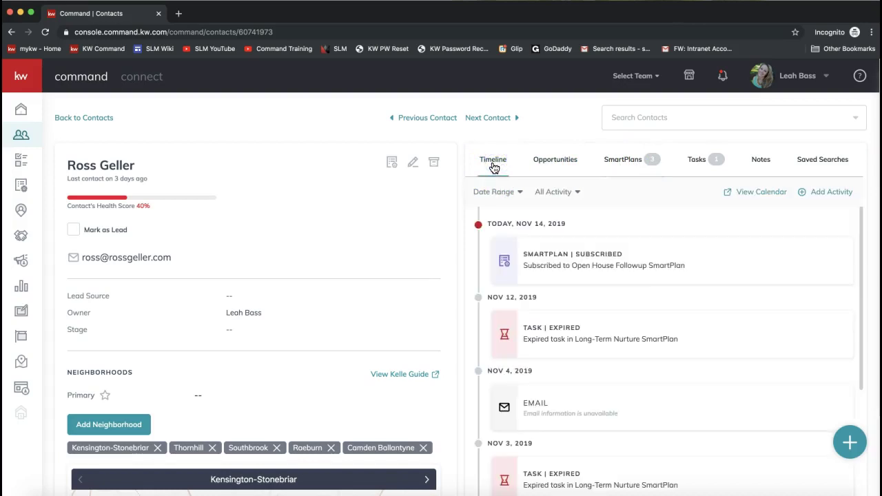
{"action": "left_click", "coordinate": [548, 277]}
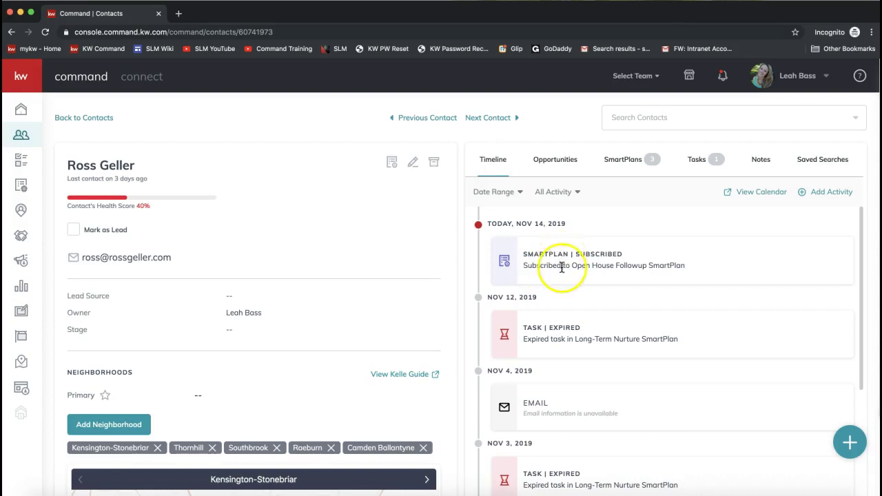
{"action": "scroll", "coordinate": [558, 272], "scroll_direction": "down", "scroll_amount": 6}
{"action": "scroll", "coordinate": [558, 276], "scroll_direction": "down", "scroll_amount": 5}
{"action": "scroll", "coordinate": [558, 289], "scroll_direction": "up", "scroll_amount": 3}
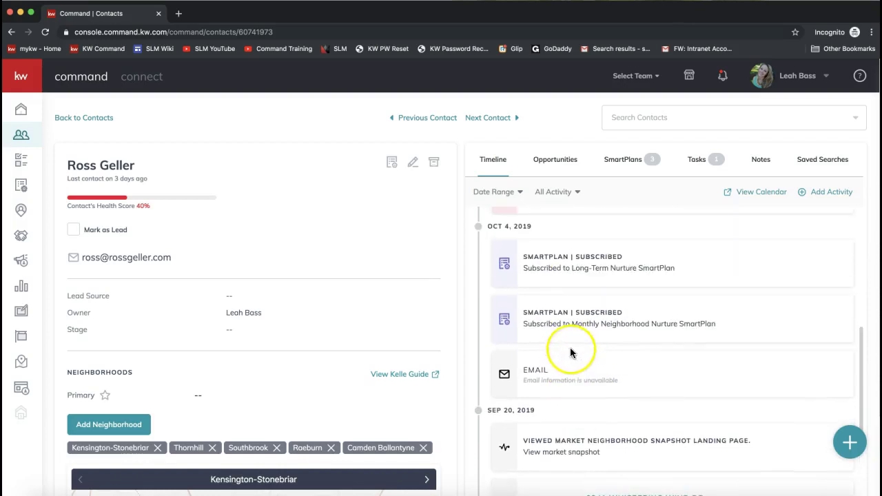
{"action": "left_click_drag", "start_coordinate": [528, 311], "coordinate": [626, 315]}
{"action": "scroll", "coordinate": [623, 349], "scroll_direction": "up", "scroll_amount": 1}
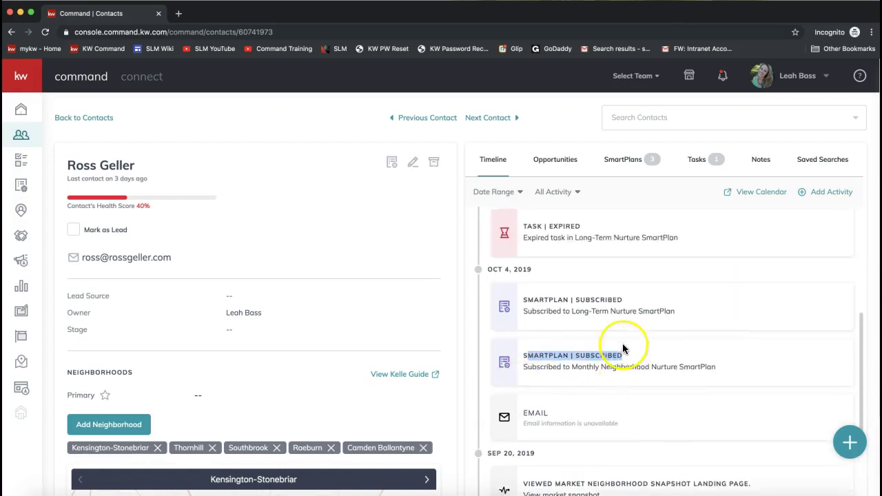
{"action": "scroll", "coordinate": [606, 338], "scroll_direction": "up", "scroll_amount": 1}
{"action": "scroll", "coordinate": [583, 317], "scroll_direction": "up", "scroll_amount": 2}
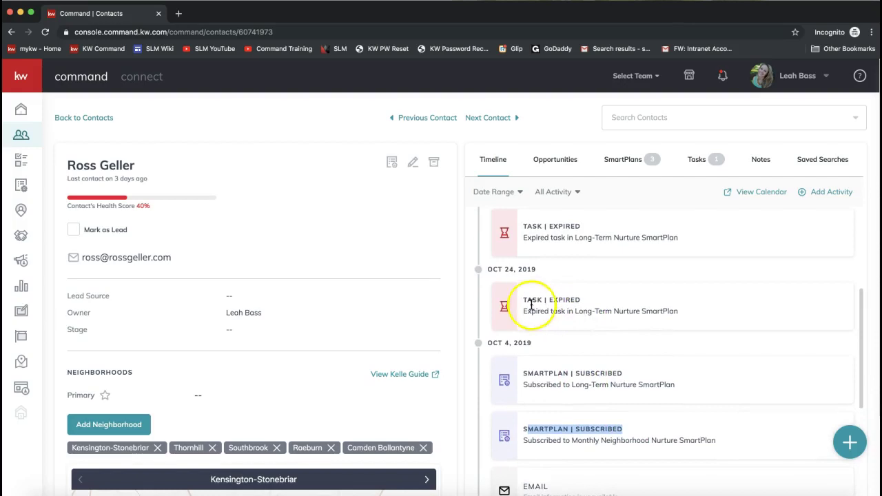
{"action": "scroll", "coordinate": [567, 306], "scroll_direction": "down", "scroll_amount": 1}
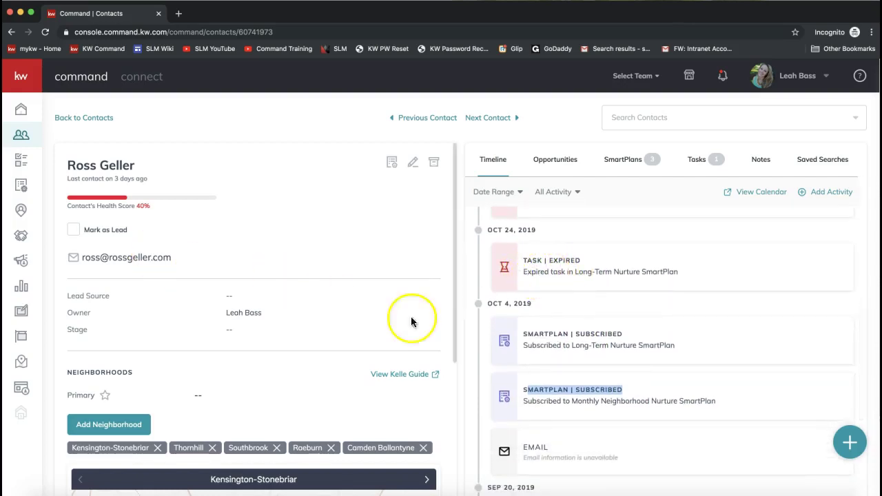
{"action": "left_click", "coordinate": [685, 277]}
{"action": "left_click_drag", "start_coordinate": [685, 277], "coordinate": [523, 273]}
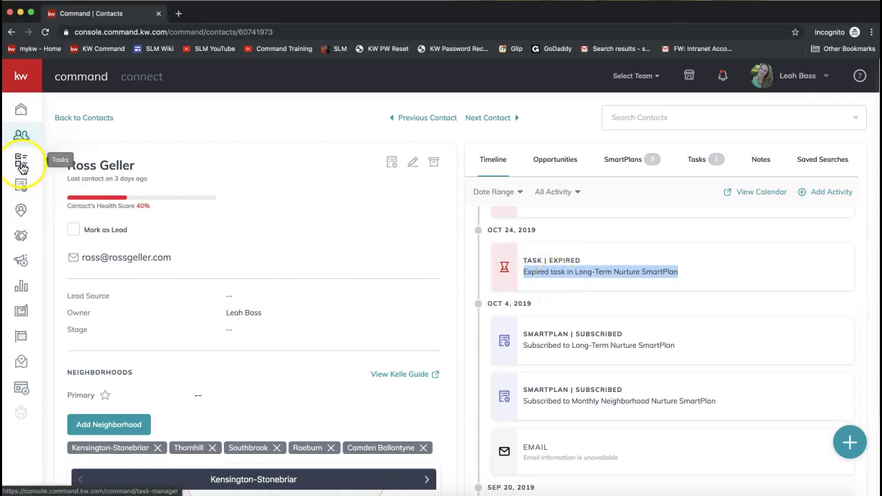
- Scroll to the neighborhood snapshot landing page entry, then back up to today's Open House Followup entry
{"action": "left_click", "coordinate": [22, 168]}
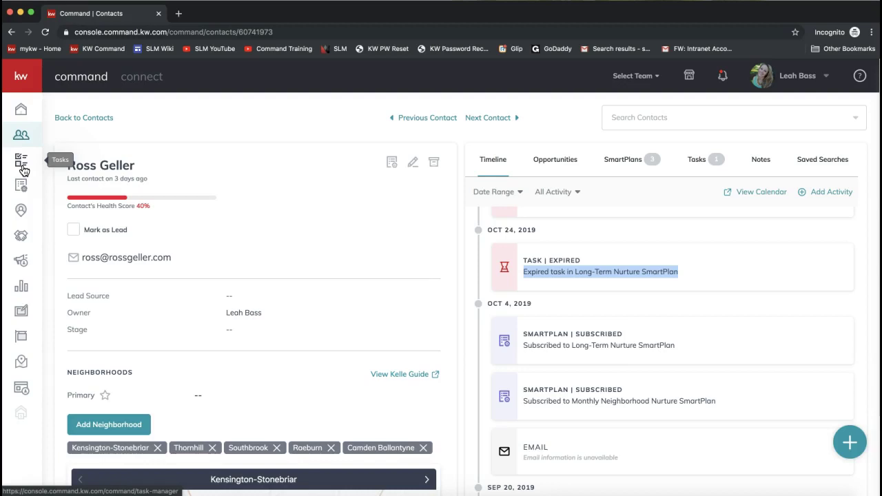
{"action": "left_click", "coordinate": [27, 170]}
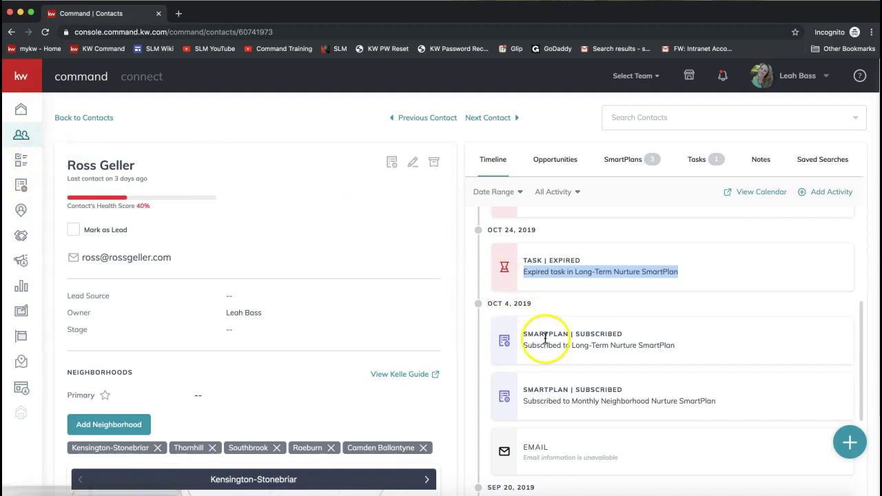
{"action": "scroll", "coordinate": [544, 338], "scroll_direction": "down", "scroll_amount": 2}
{"action": "scroll", "coordinate": [544, 337], "scroll_direction": "down", "scroll_amount": 3}
{"action": "left_click", "coordinate": [579, 399]}
{"action": "left_click_drag", "start_coordinate": [755, 359], "coordinate": [526, 358]}
{"action": "left_click", "coordinate": [564, 379]}
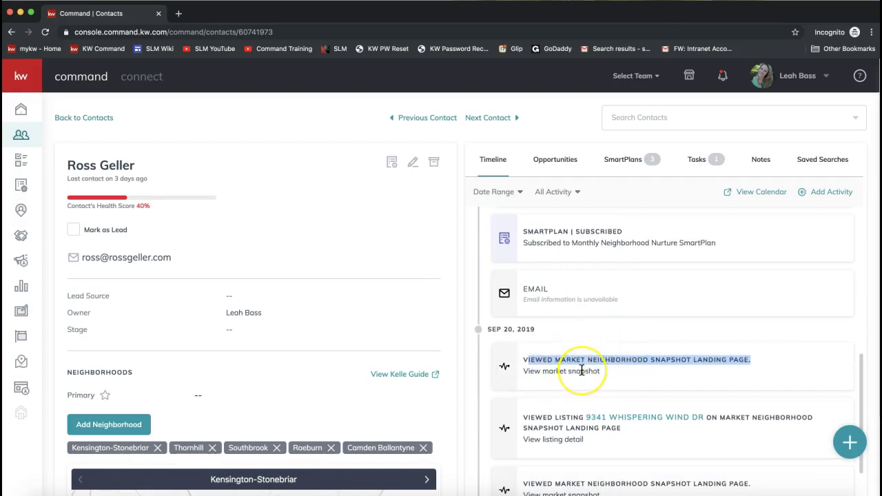
{"action": "scroll", "coordinate": [582, 370], "scroll_direction": "up", "scroll_amount": 5}
{"action": "scroll", "coordinate": [582, 370], "scroll_direction": "up", "scroll_amount": 6}
{"action": "left_click", "coordinate": [490, 166]}
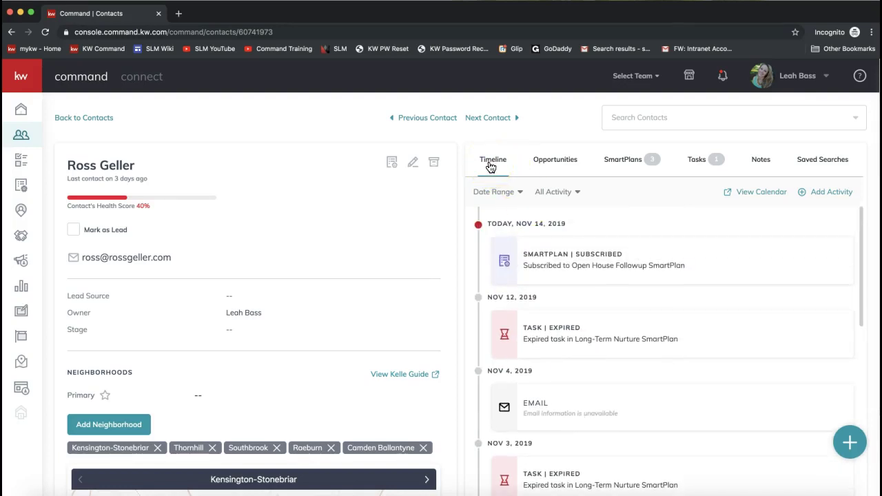
{"action": "left_click", "coordinate": [339, 288]}
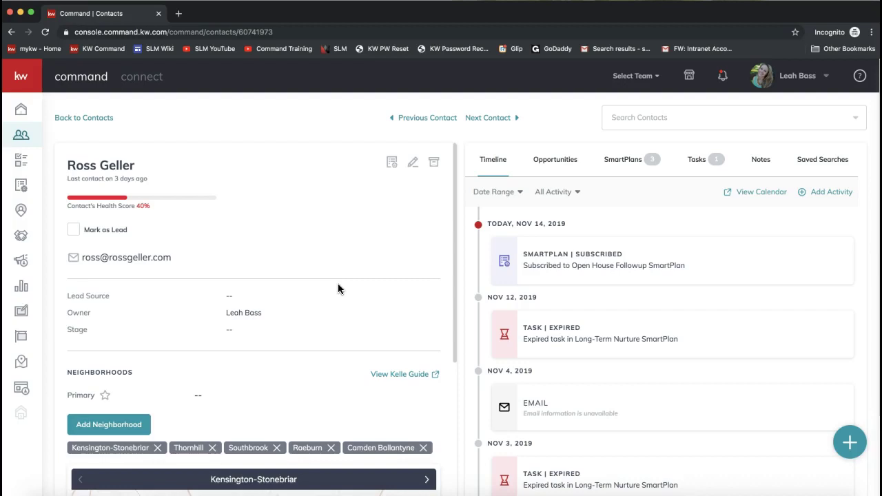
- Return to the three active SmartPlans and scroll the left panel down to the Neighborhoods section
{"action": "left_click", "coordinate": [624, 163]}
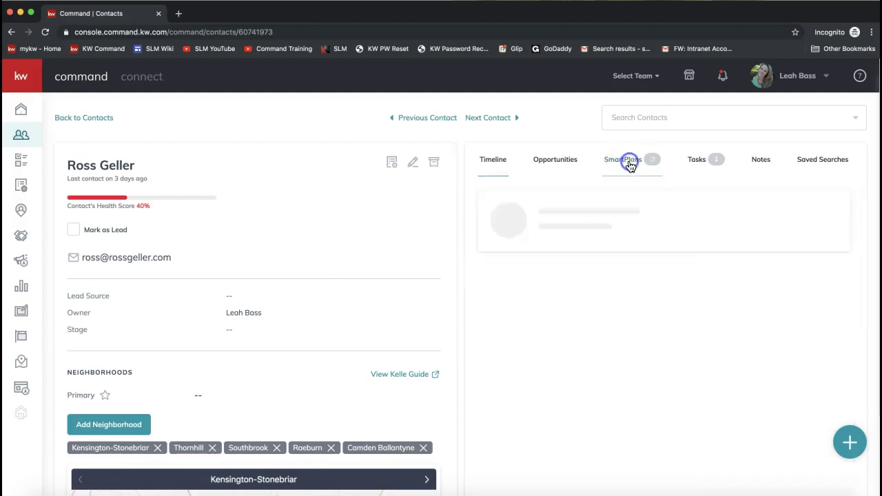
{"action": "mouse_move", "coordinate": [559, 293]}
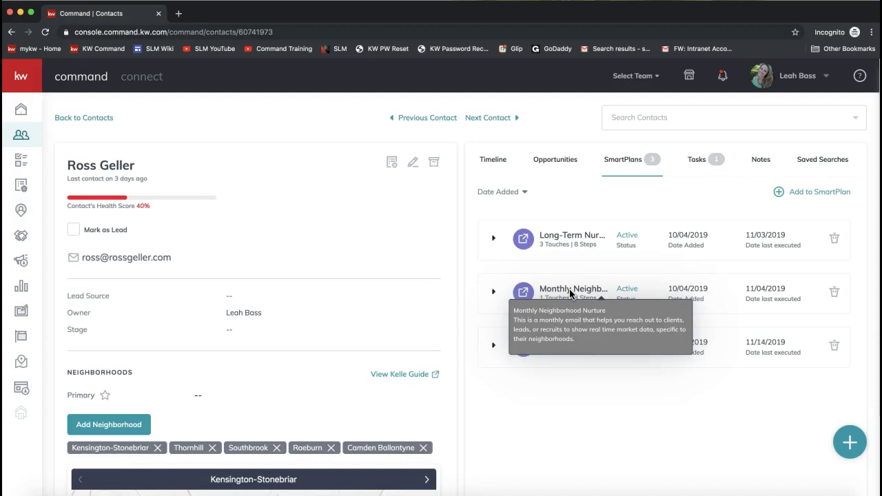
{"action": "scroll", "coordinate": [328, 353], "scroll_direction": "down", "scroll_amount": 3}
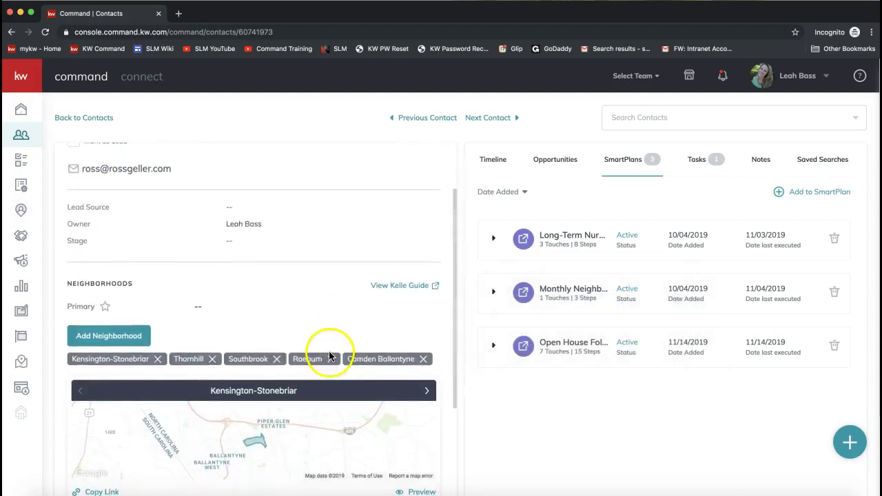
{"action": "scroll", "coordinate": [227, 316], "scroll_direction": "down", "scroll_amount": 1}
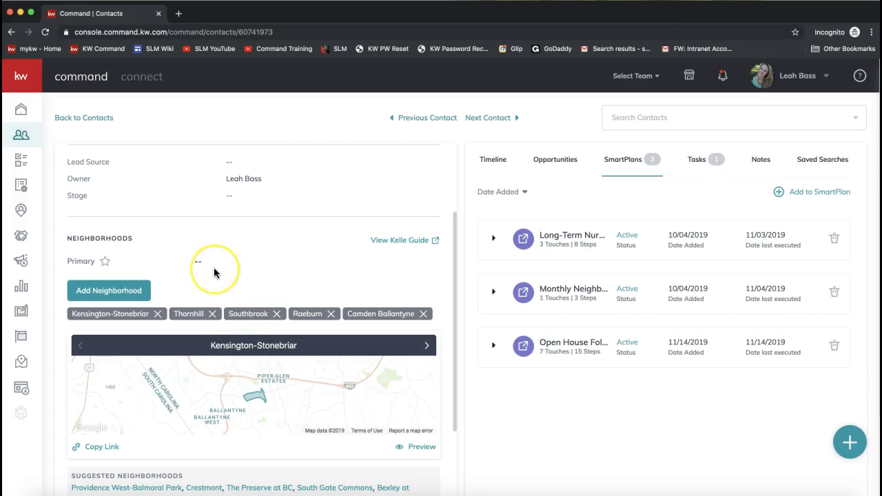
{"action": "left_click_drag", "start_coordinate": [68, 245], "coordinate": [138, 246]}
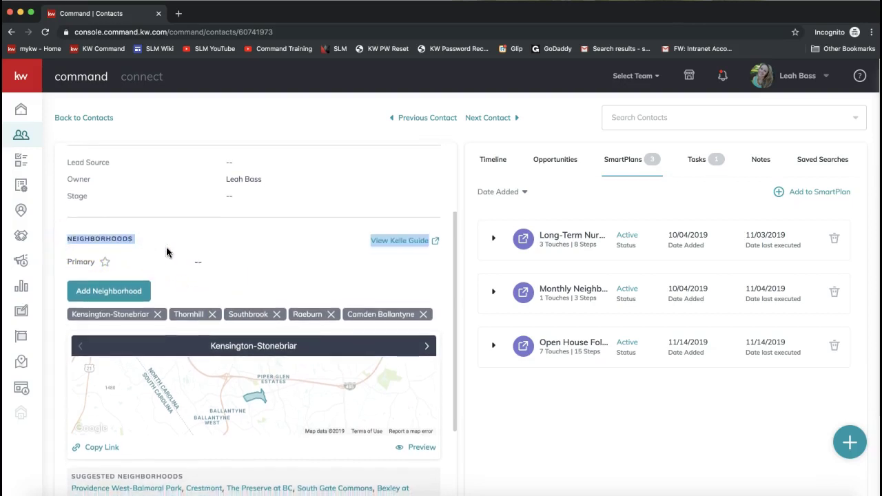
{"action": "scroll", "coordinate": [167, 253], "scroll_direction": "down", "scroll_amount": 1}
{"action": "scroll", "coordinate": [166, 253], "scroll_direction": "down", "scroll_amount": 1}
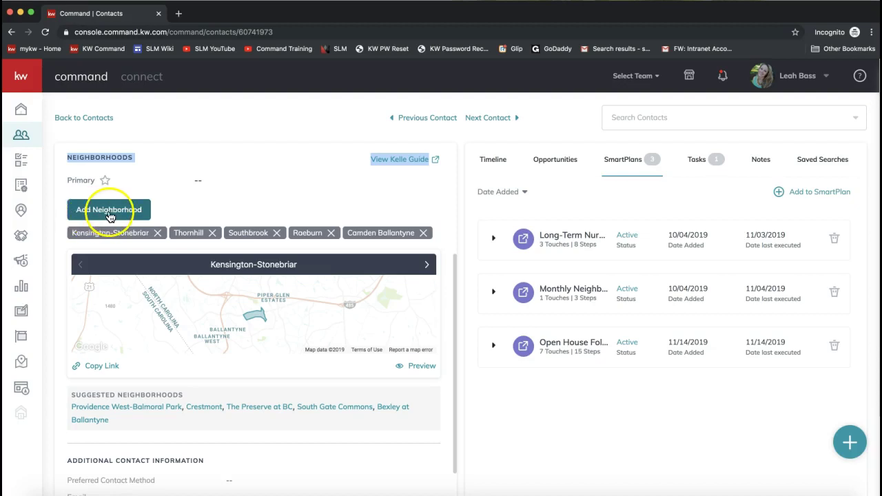
- Search neighborhoods for 'Ballantyne' and add Ballantyne Country Club to the contact
{"action": "left_click", "coordinate": [109, 211]}
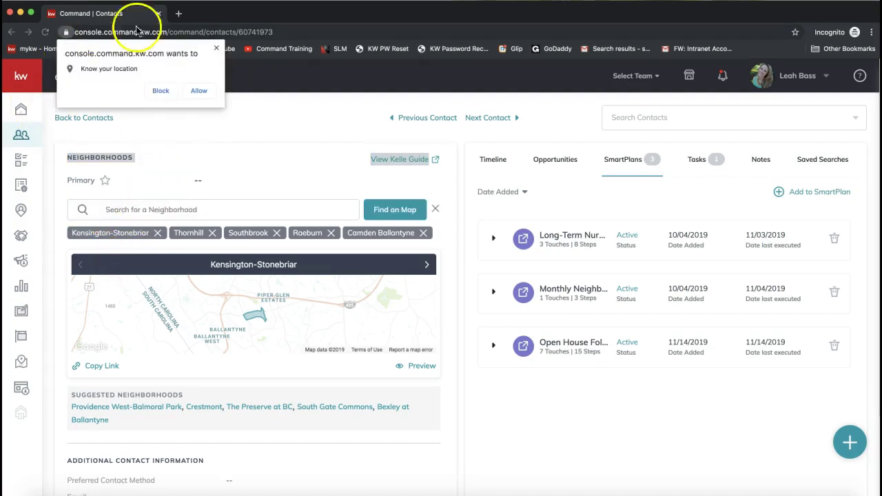
{"action": "left_click", "coordinate": [200, 96]}
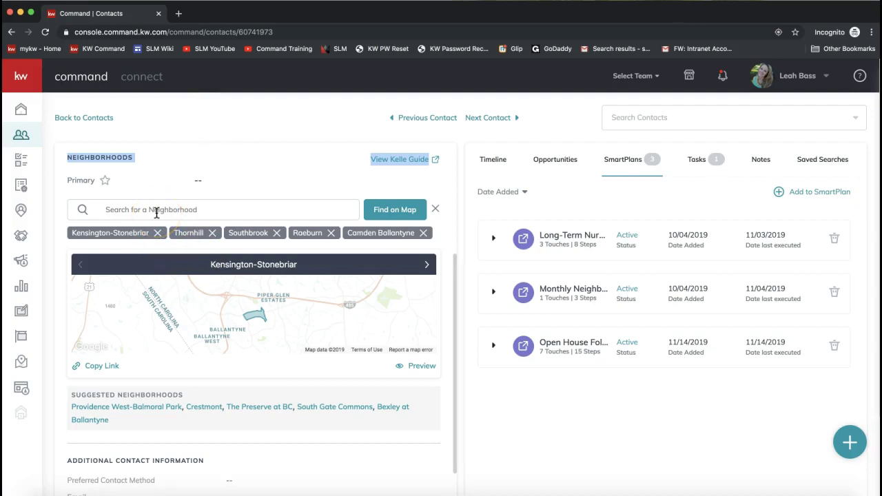
{"action": "left_click", "coordinate": [126, 212]}
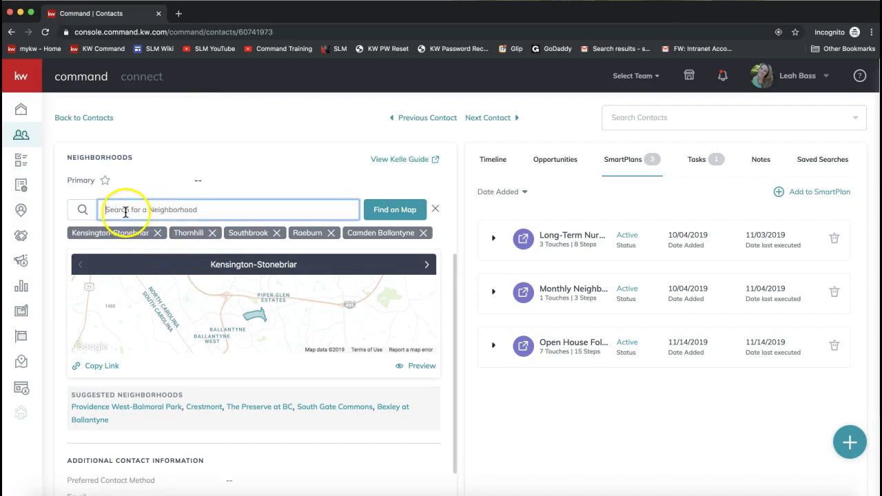
{"action": "type", "text": "Ballantybne"}
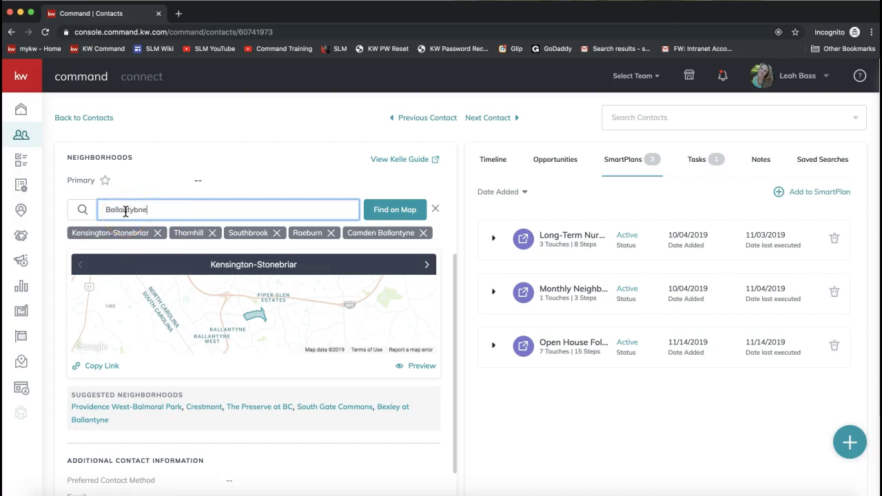
{"action": "key", "text": "BackSpace"}
{"action": "key", "text": "BackSpace"}
{"action": "key", "text": "BackSpace"}
{"action": "type", "text": "ne"}
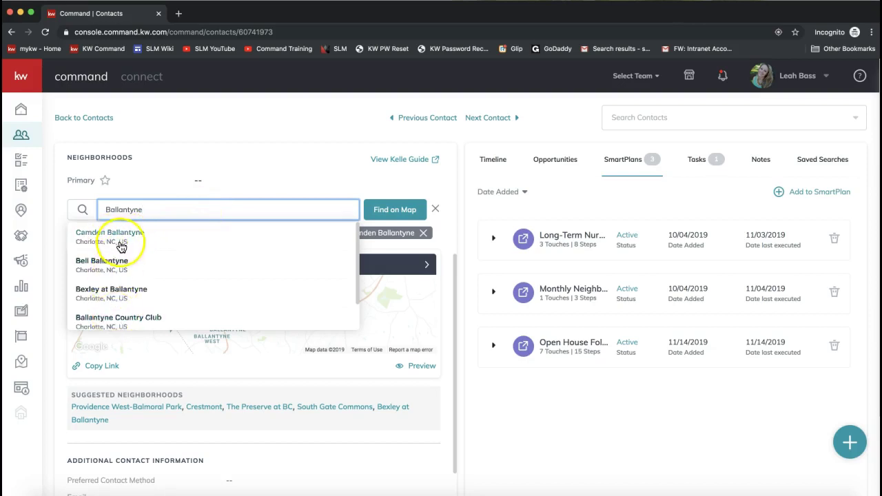
{"action": "scroll", "coordinate": [113, 273], "scroll_direction": "down", "scroll_amount": 1}
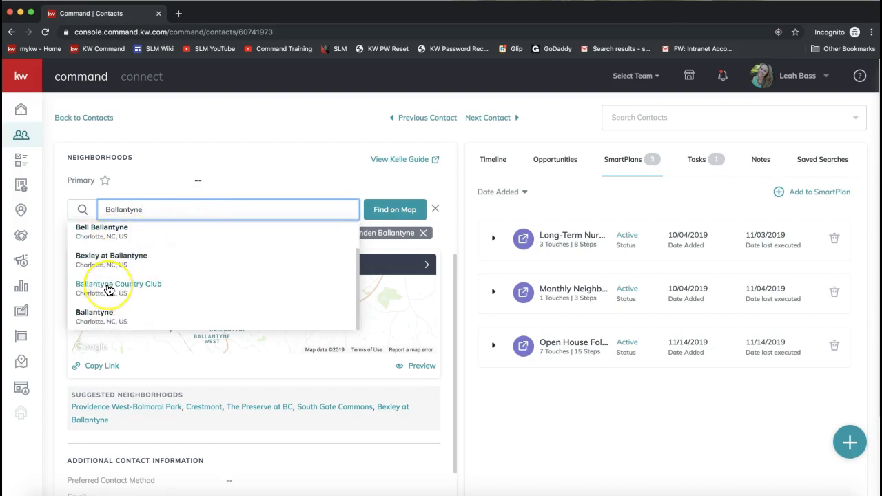
{"action": "left_click", "coordinate": [109, 287]}
{"action": "left_click", "coordinate": [142, 210]}
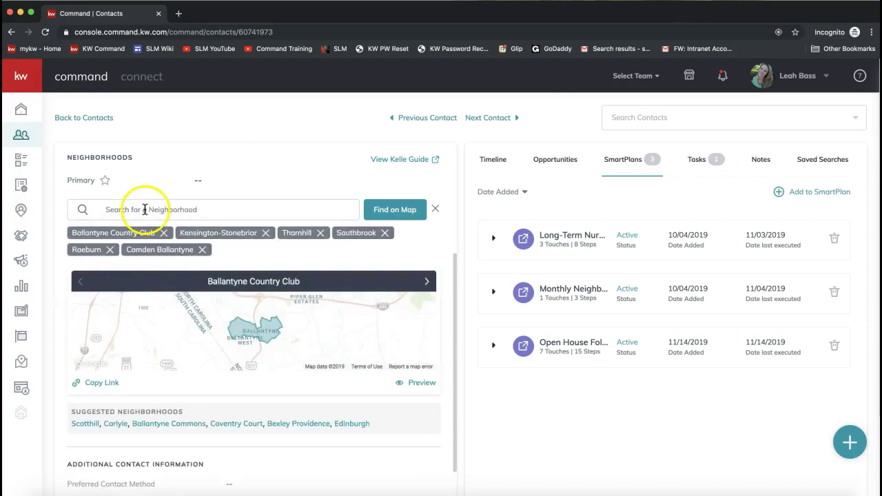
- Add Ballantyne Commons from the Suggested Neighborhoods list
{"action": "left_click", "coordinate": [130, 209]}
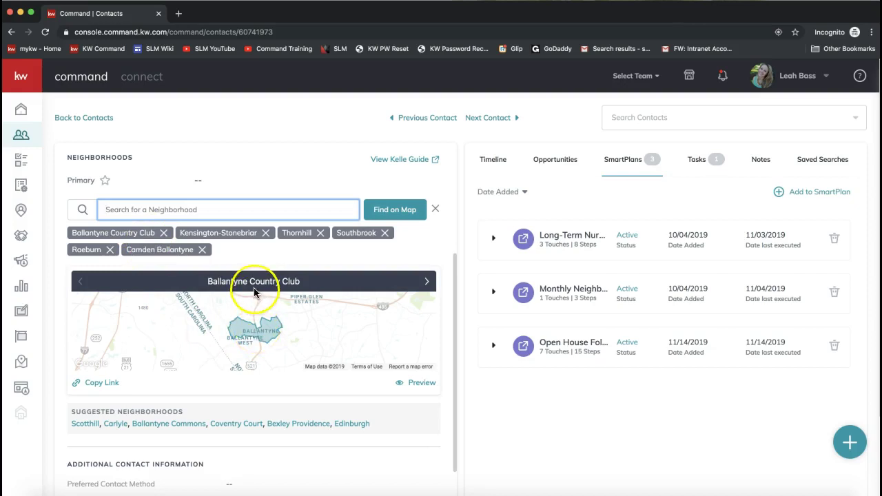
{"action": "left_click_drag", "start_coordinate": [68, 411], "coordinate": [187, 411]}
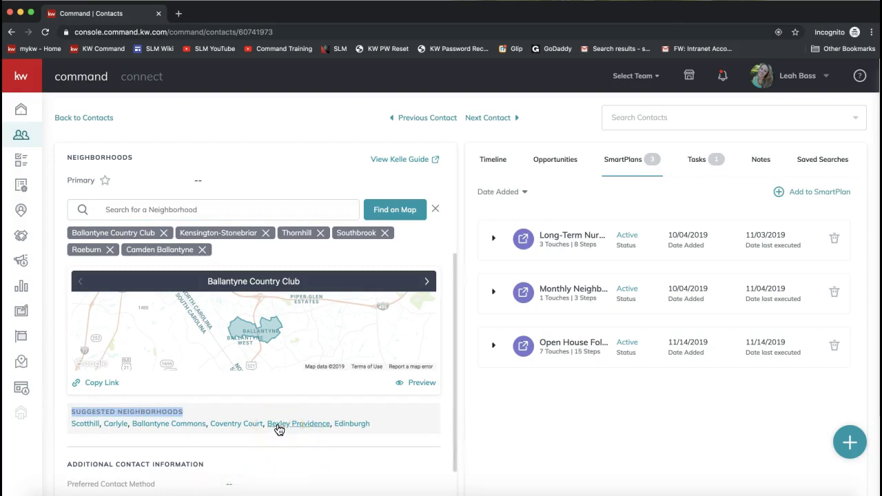
{"action": "left_click", "coordinate": [159, 424]}
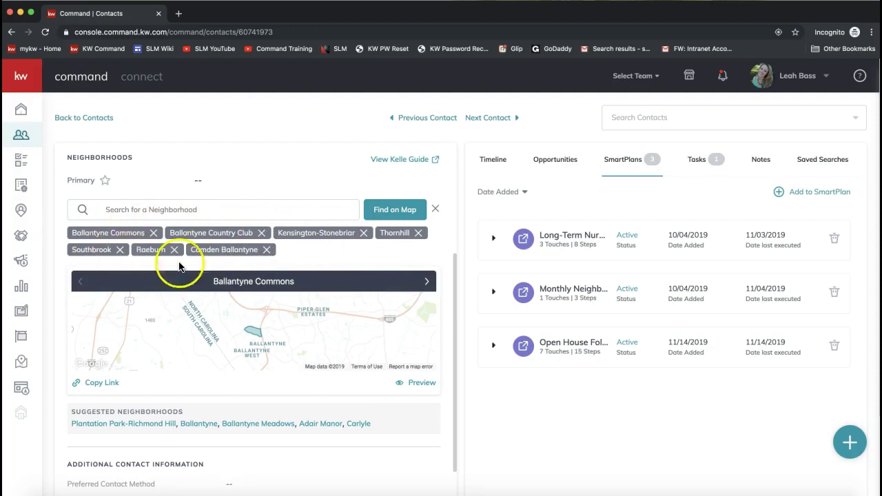
{"action": "left_click", "coordinate": [255, 337]}
{"action": "left_click", "coordinate": [224, 322]}
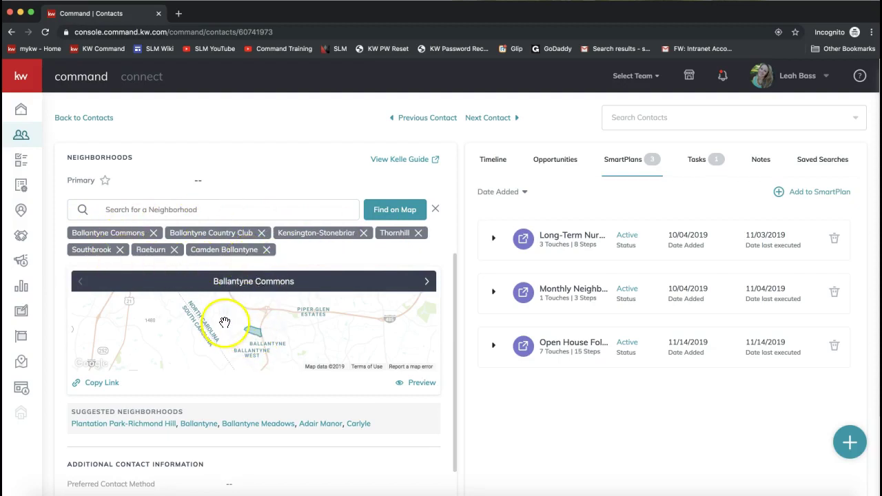
{"action": "left_click", "coordinate": [398, 217]}
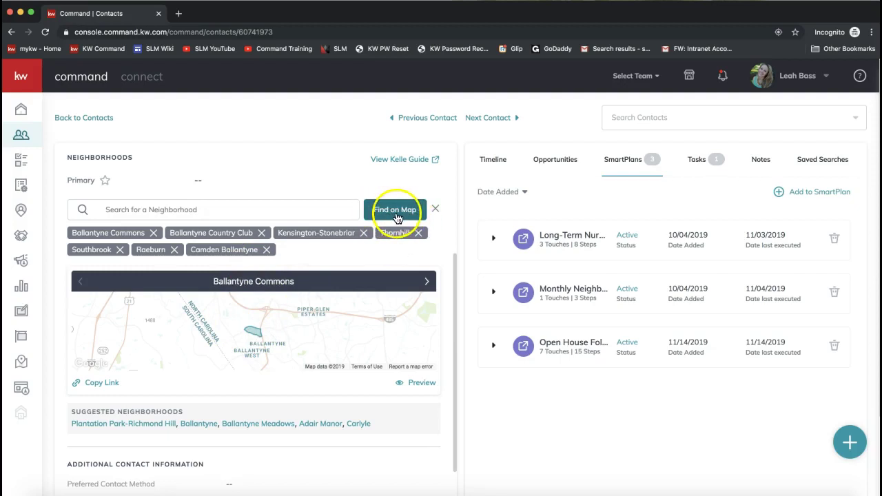
- On the neighborhood map, search 'ballantyne', center on Ballantyne Commons Parkway, Charlotte, and zoom in
{"action": "left_click", "coordinate": [398, 215]}
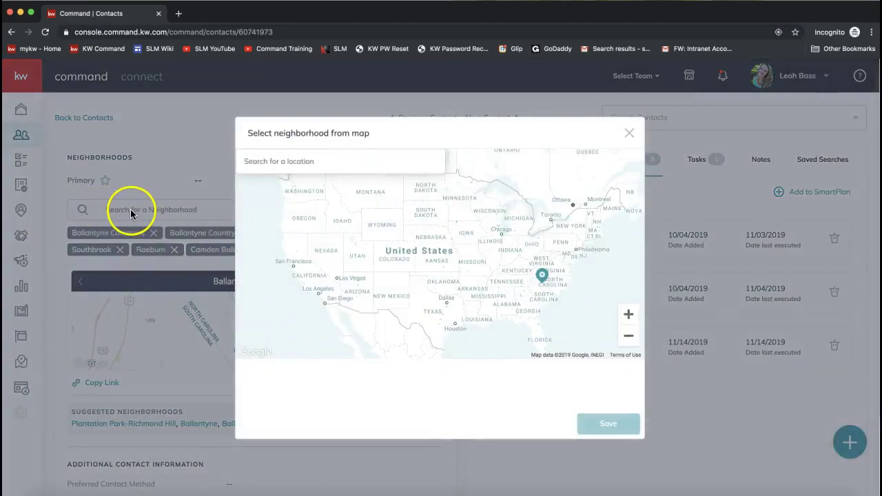
{"action": "left_click", "coordinate": [292, 162]}
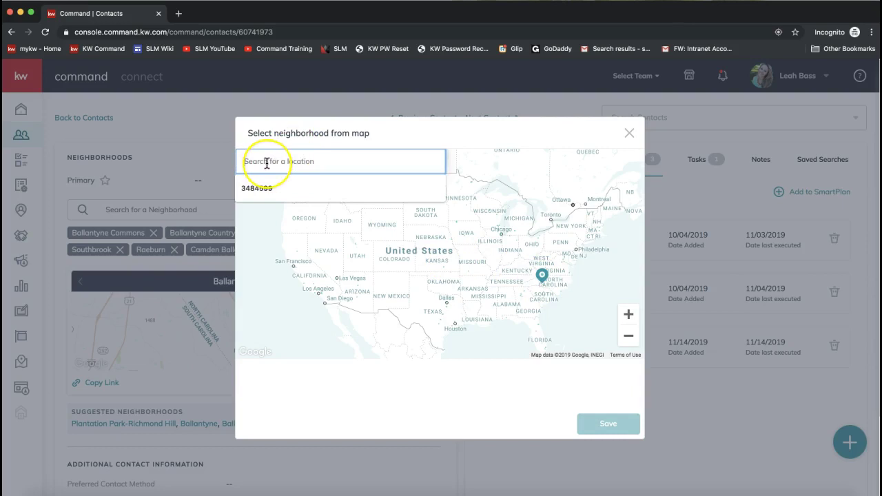
{"action": "type", "text": "ballantyne"}
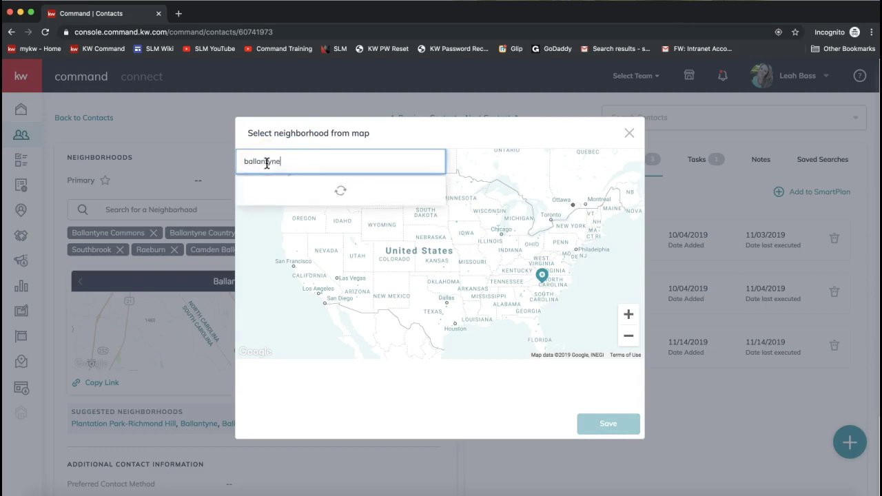
{"action": "left_click", "coordinate": [275, 187]}
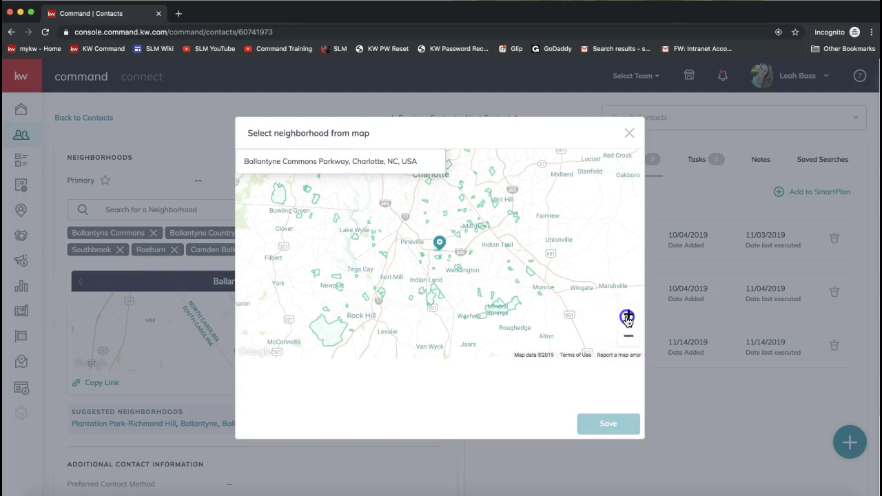
{"action": "left_click", "coordinate": [629, 316]}
{"action": "left_click", "coordinate": [628, 316]}
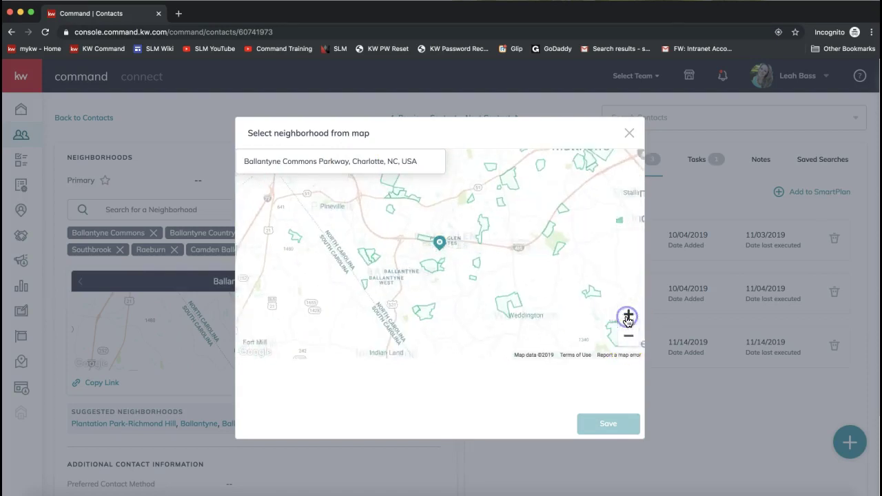
{"action": "left_click", "coordinate": [627, 316]}
{"action": "left_click", "coordinate": [397, 303]}
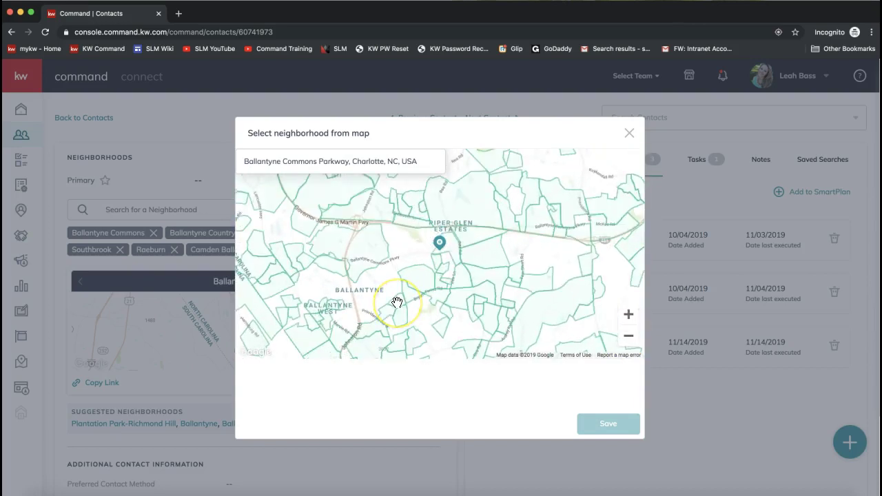
- Select the Piper Glen, Williamsburg and Raeburn polygons and save the picked neighborhoods
{"action": "left_click", "coordinate": [422, 284]}
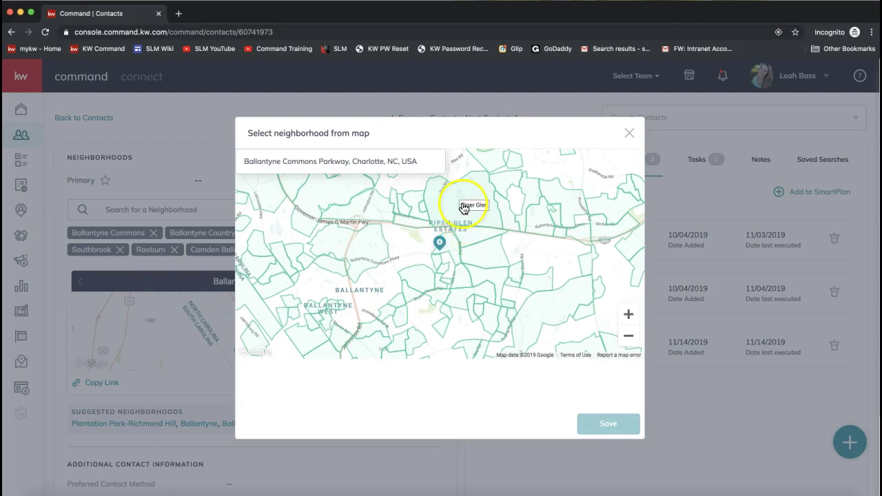
{"action": "left_click", "coordinate": [469, 211]}
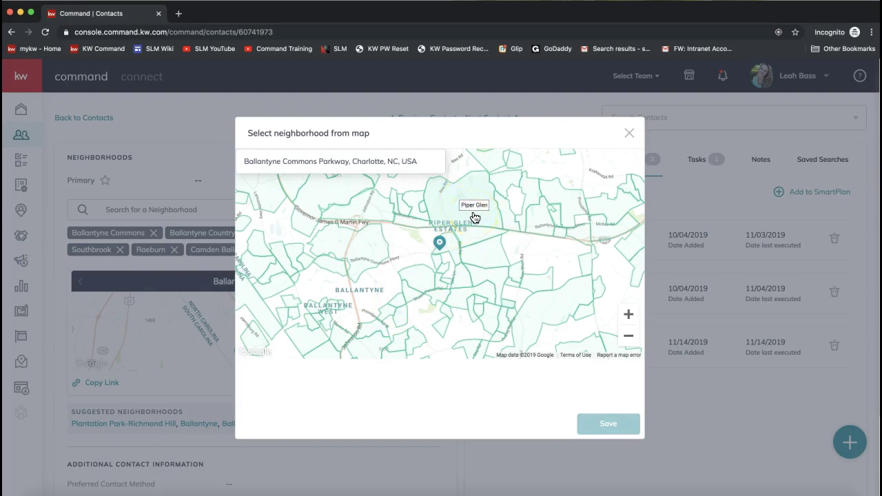
{"action": "left_click", "coordinate": [474, 212]}
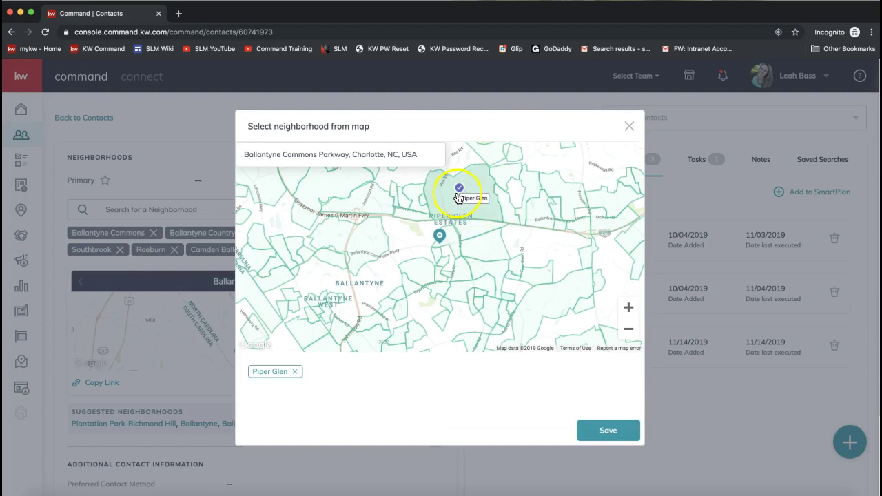
{"action": "left_click", "coordinate": [483, 248]}
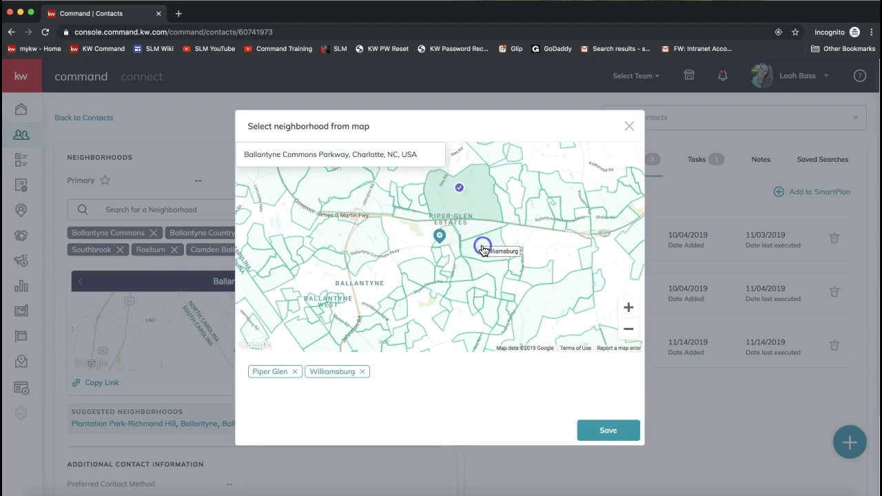
{"action": "left_click", "coordinate": [460, 288]}
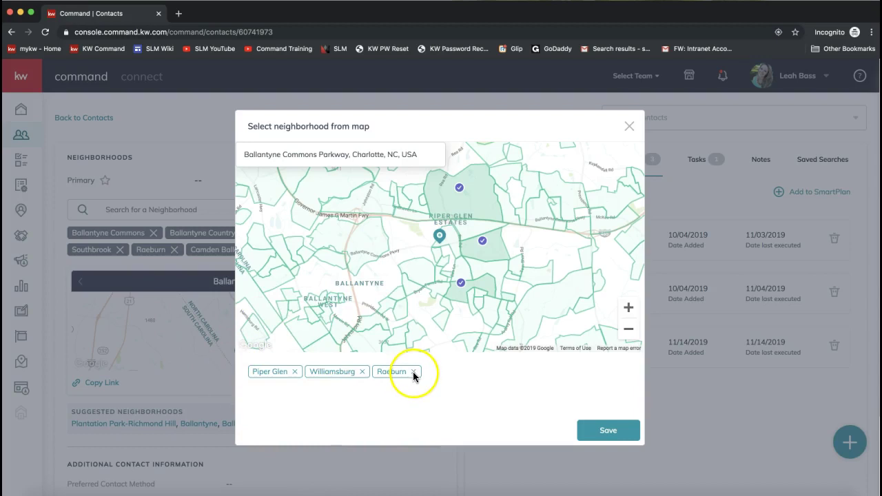
{"action": "left_click", "coordinate": [609, 434]}
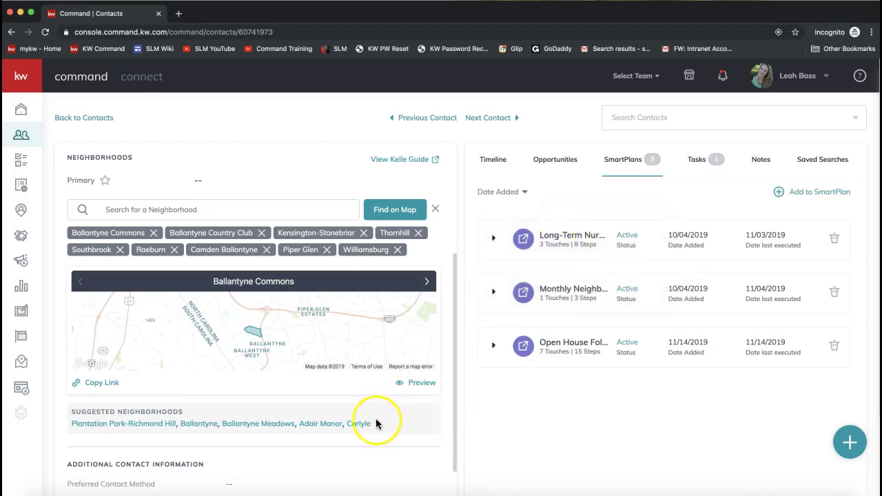
- Preview the contact's neighborhood snapshot site and view the Thornhill snapshot
{"action": "left_click", "coordinate": [417, 383]}
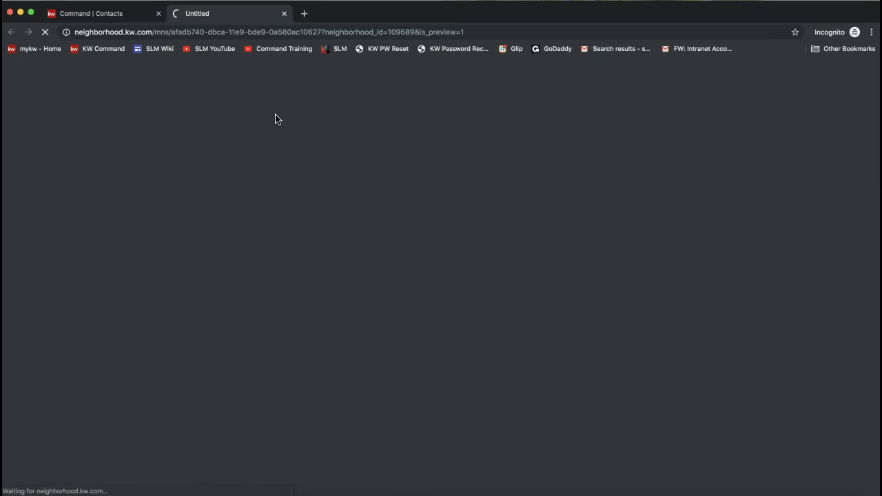
{"action": "left_click", "coordinate": [237, 118]}
{"action": "left_click", "coordinate": [235, 101]}
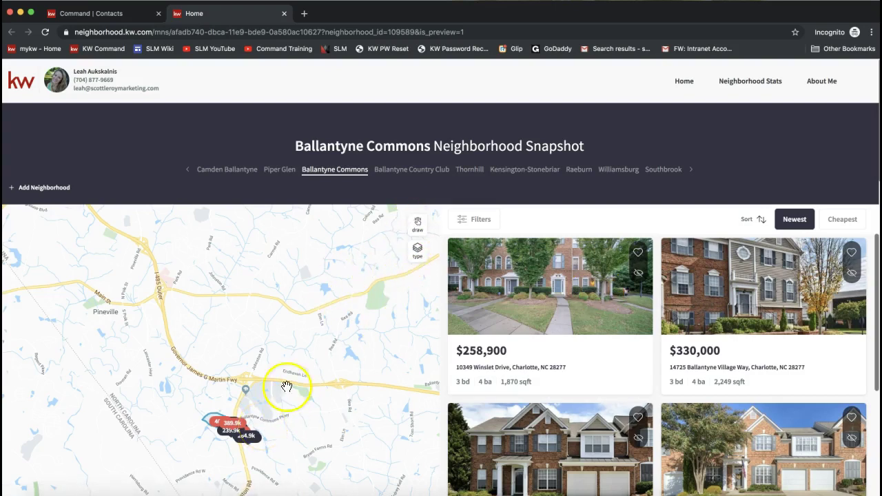
{"action": "left_click", "coordinate": [473, 172]}
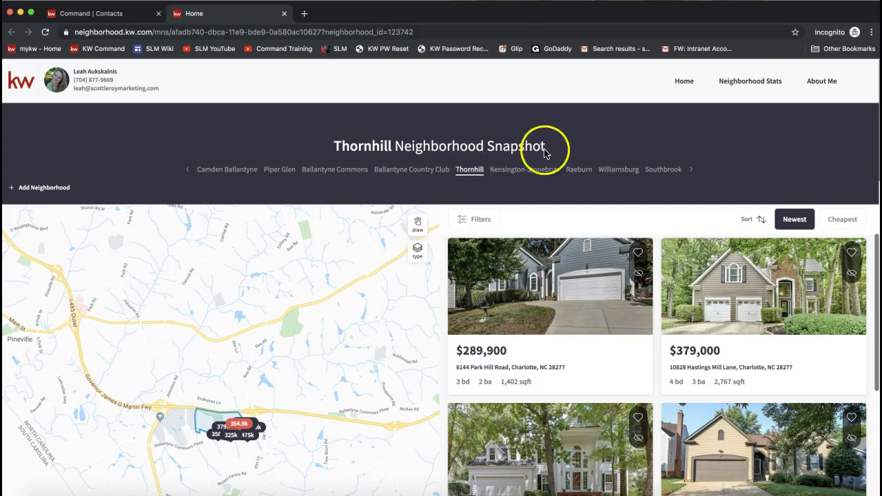
- Look over the Neighborhood Stats and About Me pages, then close the preview
{"action": "left_click", "coordinate": [756, 88]}
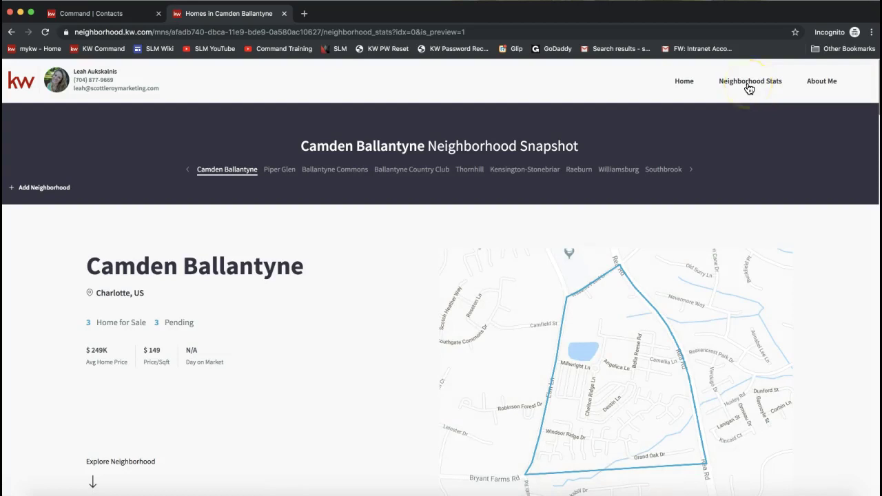
{"action": "left_click", "coordinate": [178, 321]}
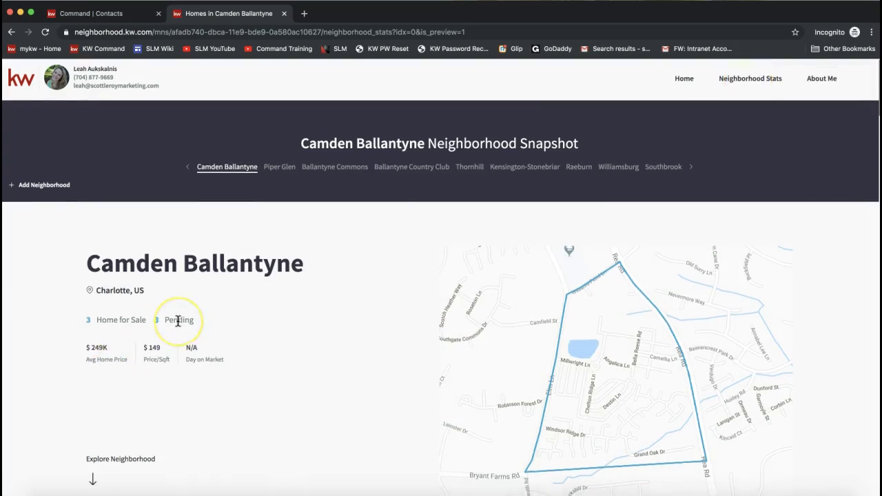
{"action": "scroll", "coordinate": [178, 321], "scroll_direction": "down", "scroll_amount": 3}
{"action": "scroll", "coordinate": [177, 321], "scroll_direction": "up", "scroll_amount": 3}
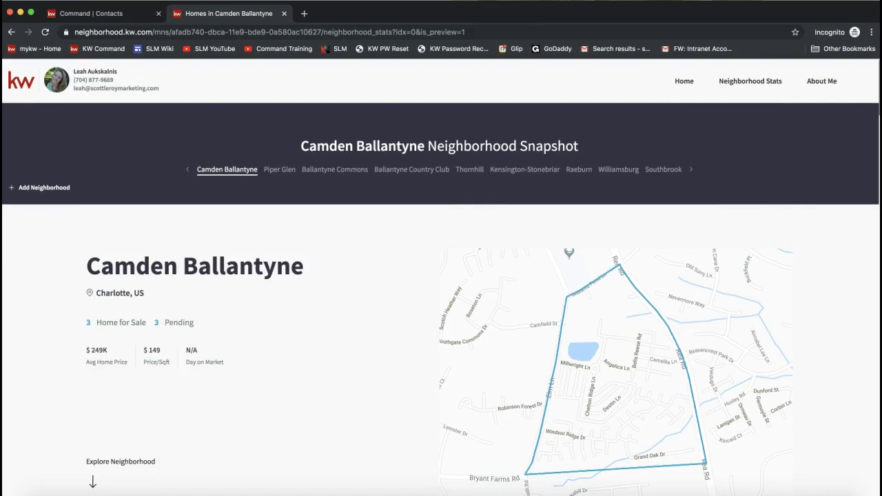
{"action": "left_click", "coordinate": [817, 83]}
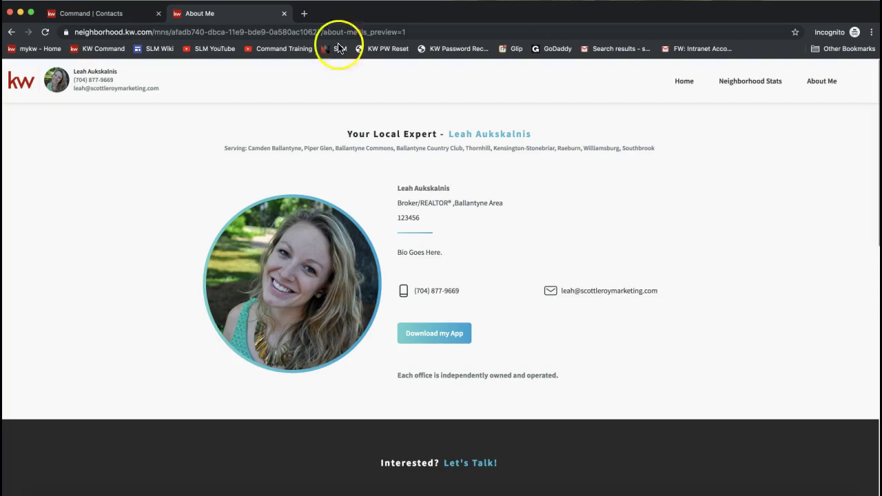
{"action": "left_click", "coordinate": [284, 14]}
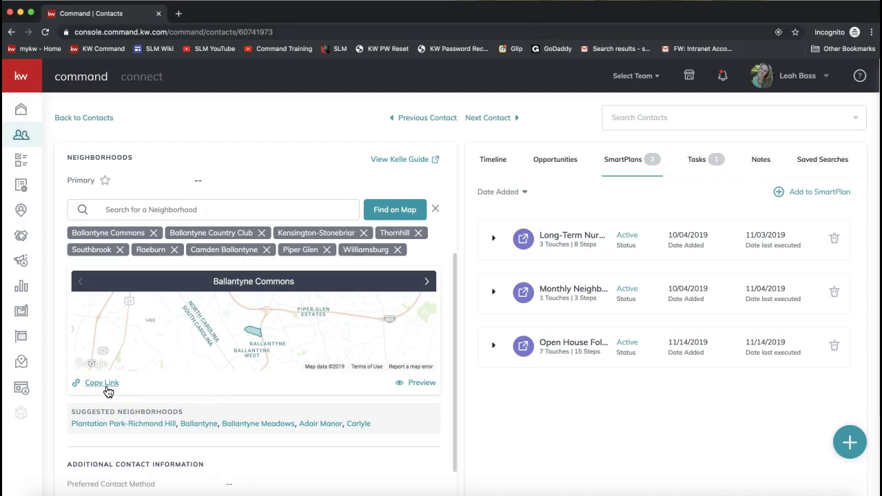
- Copy the snapshot link and inspect the Monthly Neighborhood SmartPlan's delay step and 30-day duration
{"action": "left_click", "coordinate": [104, 384]}
{"action": "mouse_move", "coordinate": [561, 289]}
{"action": "left_click", "coordinate": [493, 292]}
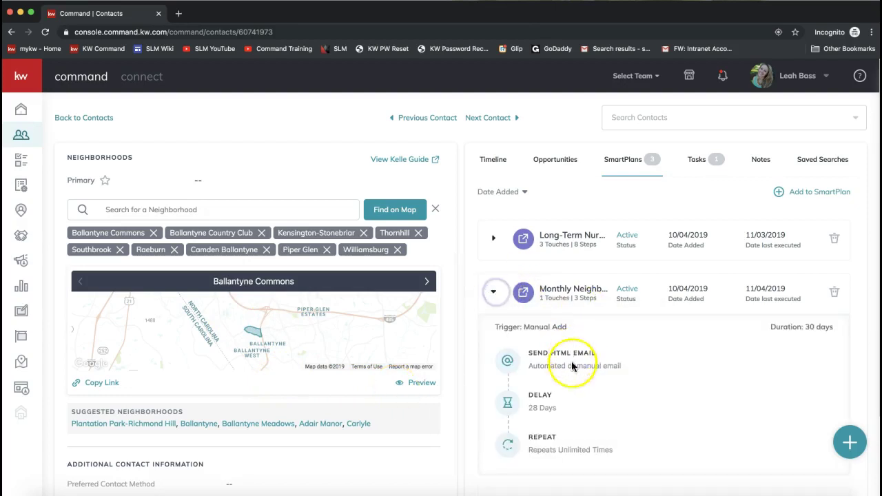
{"action": "double_click", "coordinate": [534, 395]}
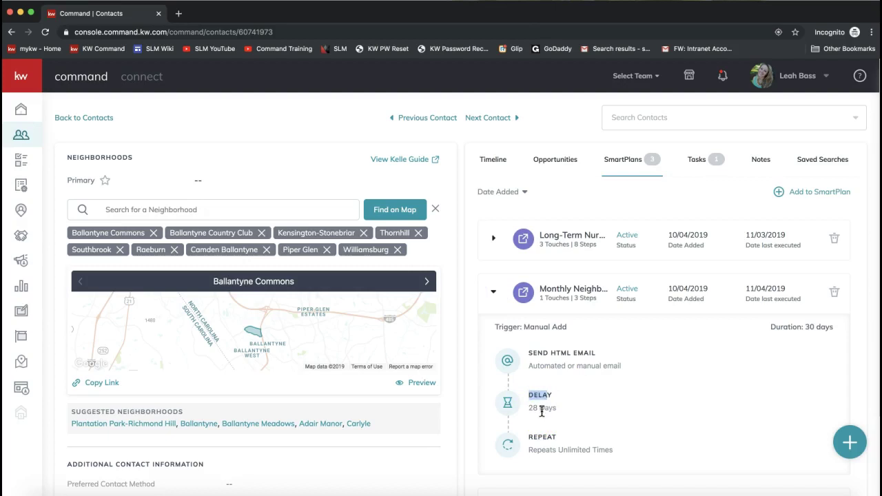
{"action": "left_click", "coordinate": [803, 325]}
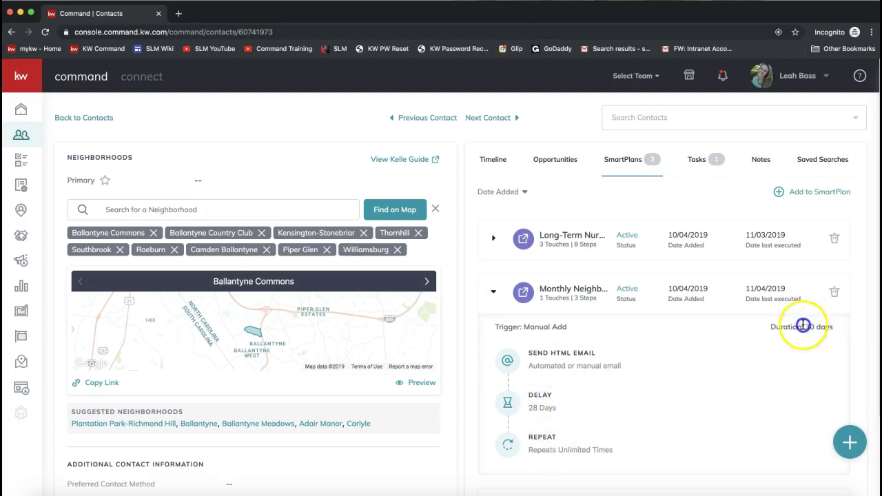
{"action": "triple_click", "coordinate": [803, 325]}
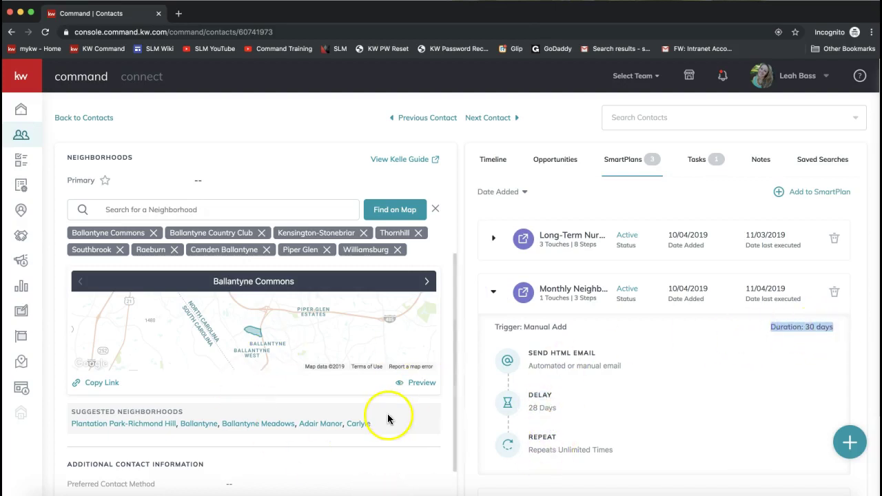
{"action": "left_click", "coordinate": [494, 291]}
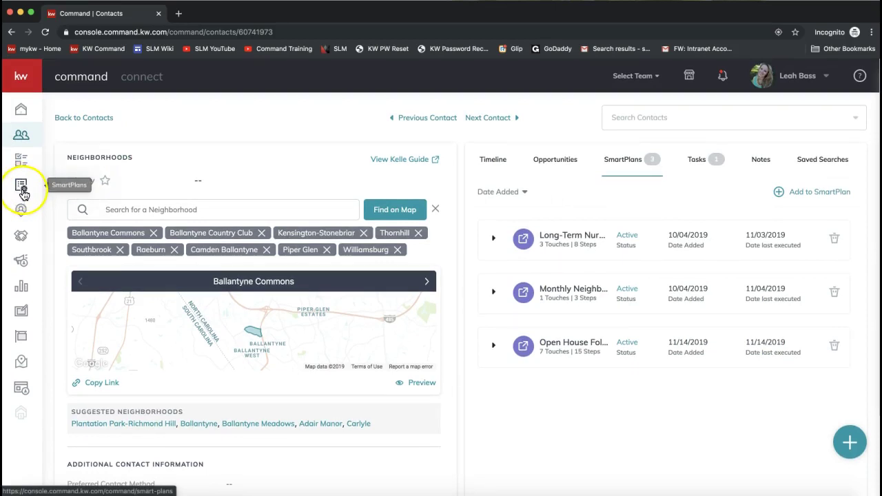
- Go to SmartPlans from the sidebar and show the Library of 8 ready-made plans
{"action": "left_click", "coordinate": [23, 193]}
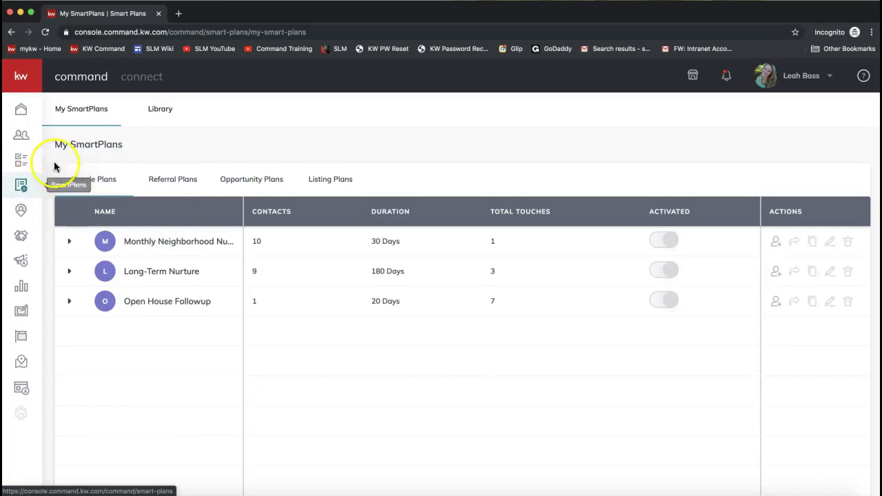
{"action": "left_click", "coordinate": [24, 77]}
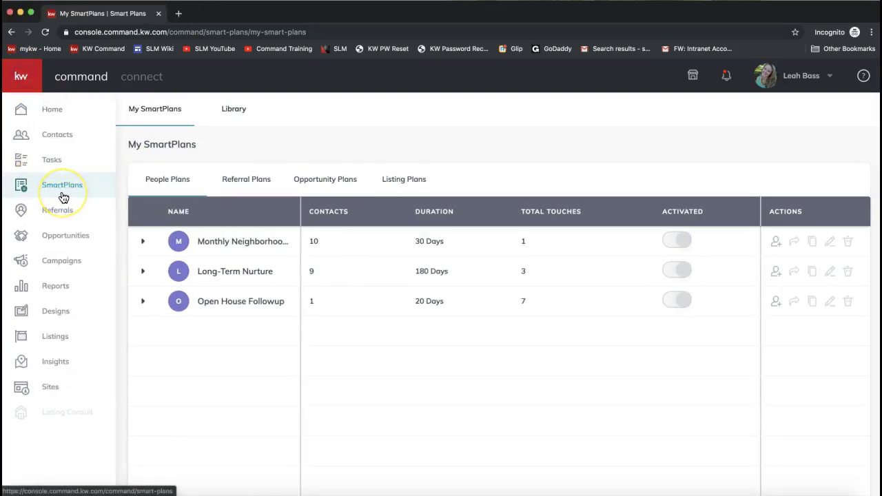
{"action": "left_click", "coordinate": [21, 78]}
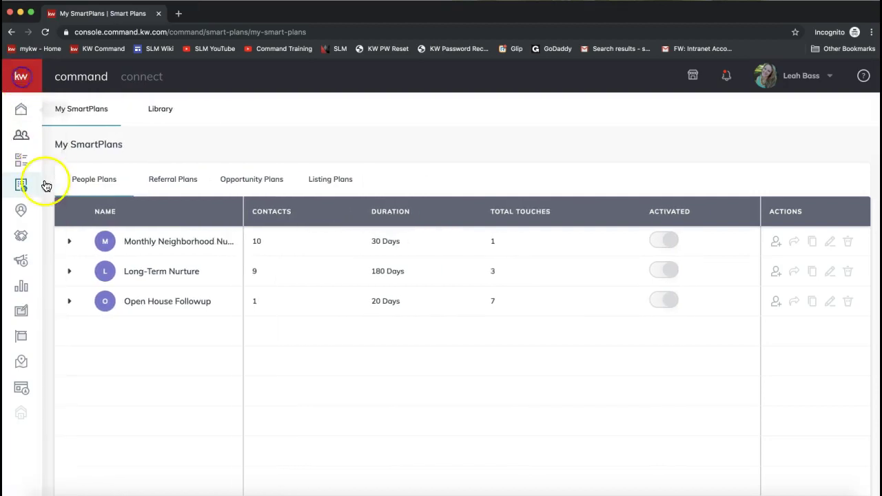
{"action": "left_click", "coordinate": [24, 189]}
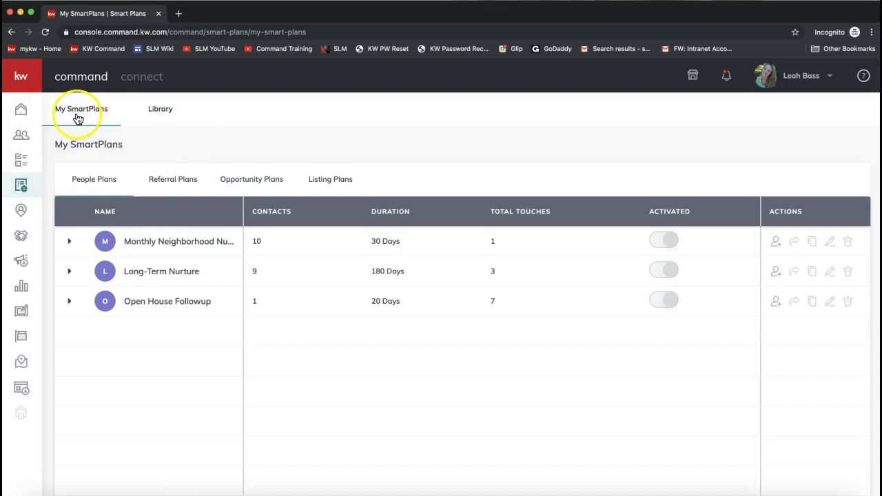
{"action": "left_click", "coordinate": [23, 187]}
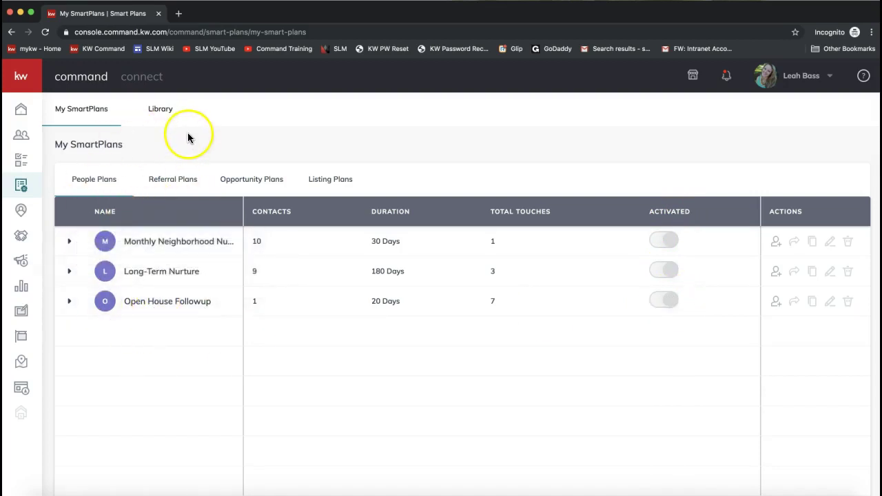
{"action": "left_click", "coordinate": [153, 117]}
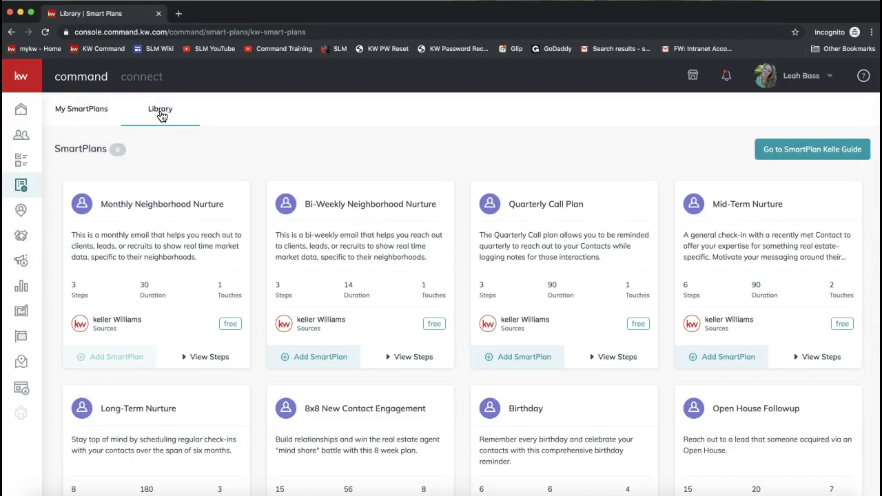
- Scroll the Library cards, including 8x8 New Contact Engagement, then return to My SmartPlans
{"action": "scroll", "coordinate": [286, 215], "scroll_direction": "down", "scroll_amount": 2}
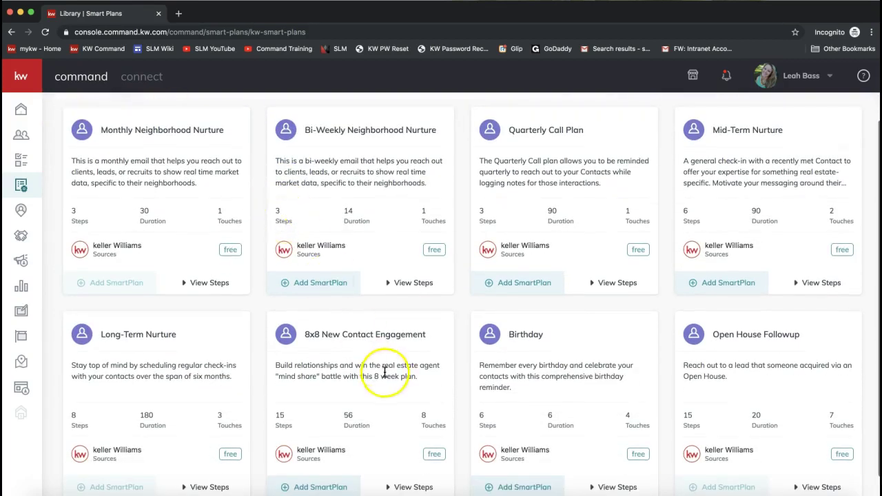
{"action": "left_click_drag", "start_coordinate": [304, 336], "coordinate": [432, 342]}
{"action": "scroll", "coordinate": [365, 364], "scroll_direction": "up", "scroll_amount": 1}
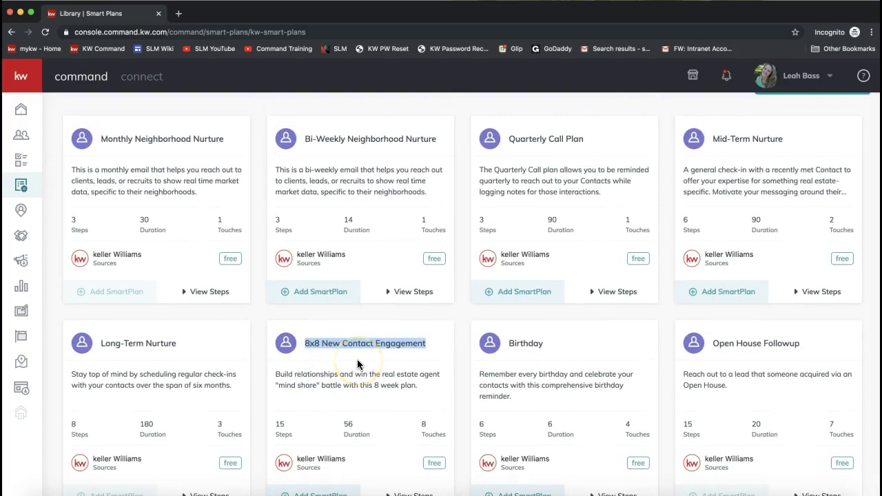
{"action": "scroll", "coordinate": [355, 364], "scroll_direction": "up", "scroll_amount": 3}
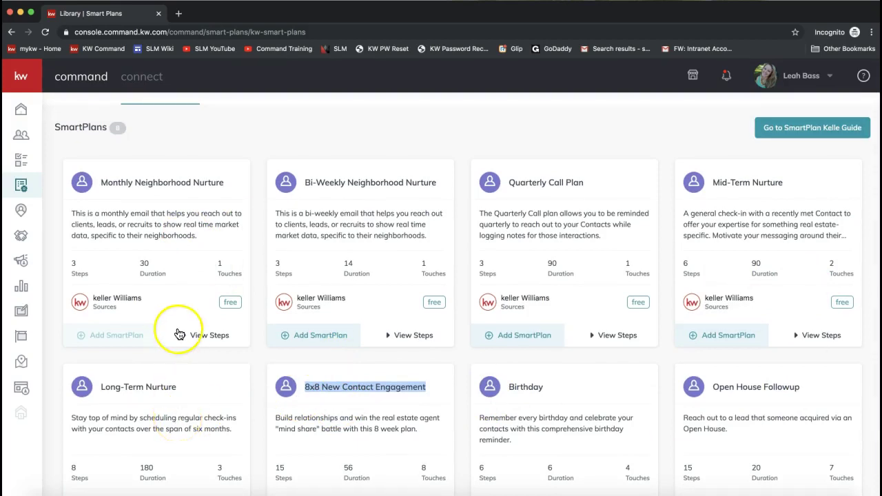
{"action": "scroll", "coordinate": [179, 334], "scroll_direction": "up", "scroll_amount": 1}
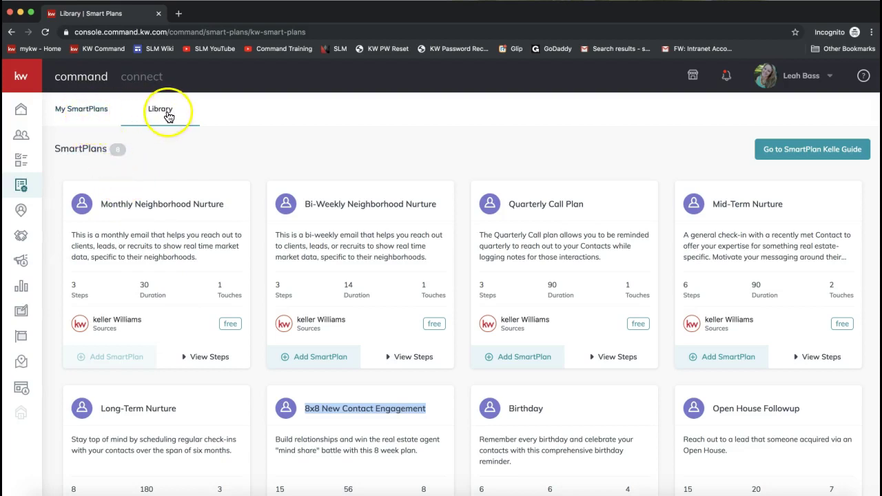
{"action": "left_click", "coordinate": [62, 114]}
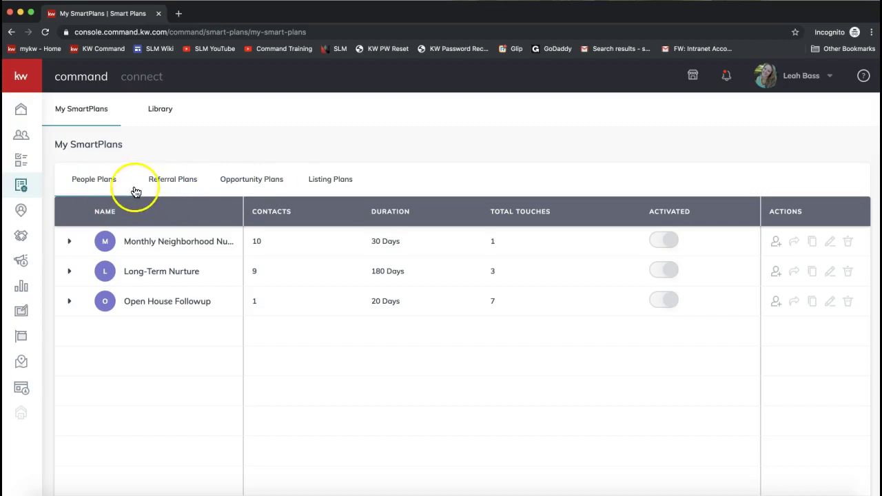
{"action": "left_click", "coordinate": [177, 187]}
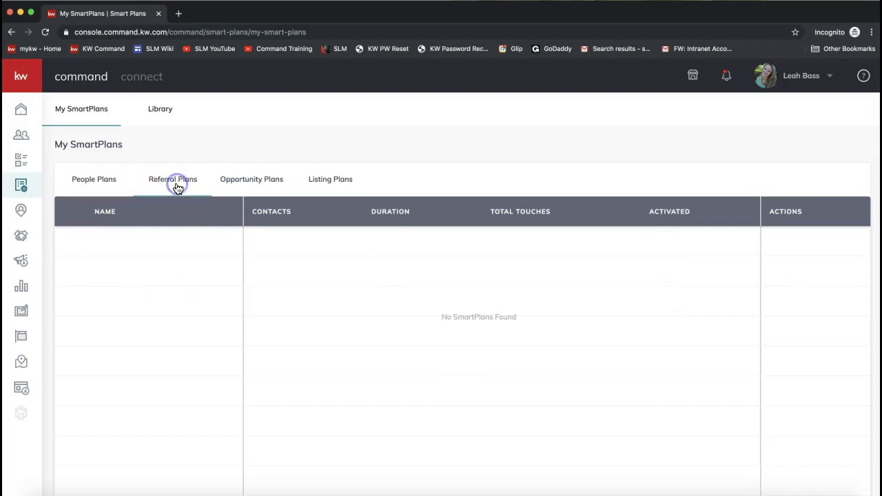
{"action": "left_click", "coordinate": [268, 187]}
{"action": "left_click", "coordinate": [320, 188]}
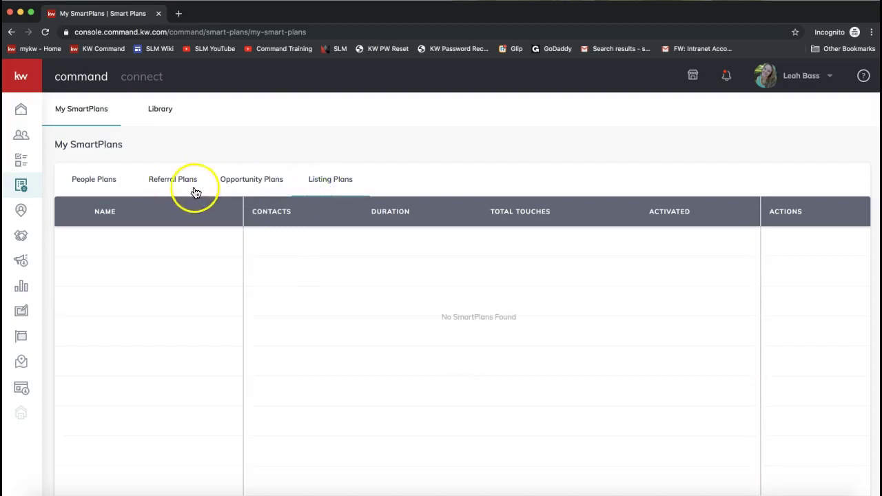
{"action": "left_click", "coordinate": [84, 187]}
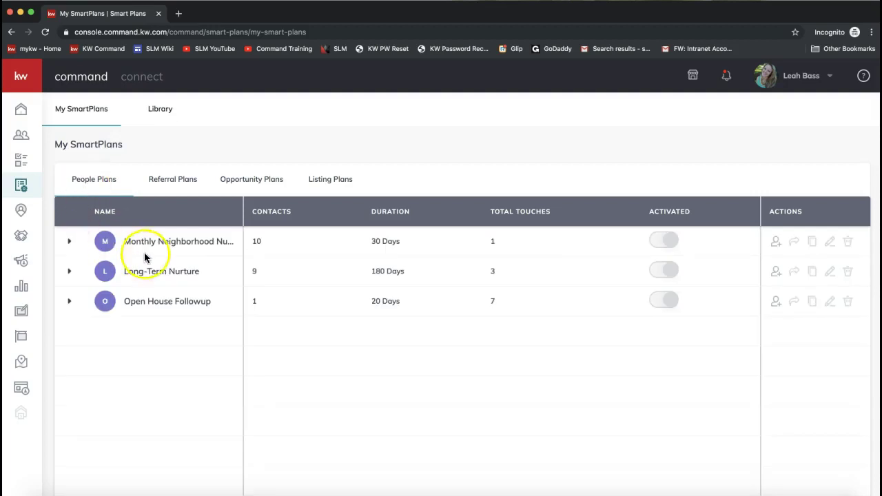
{"action": "left_click", "coordinate": [69, 274]}
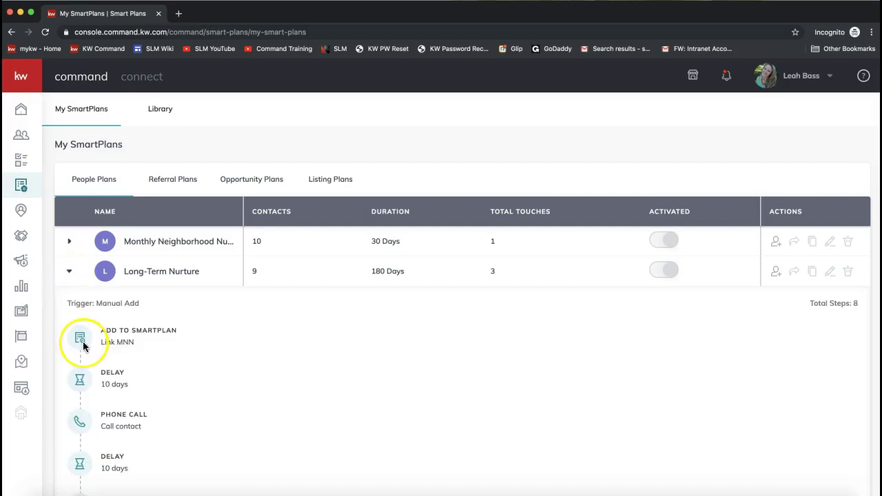
{"action": "left_click", "coordinate": [70, 275]}
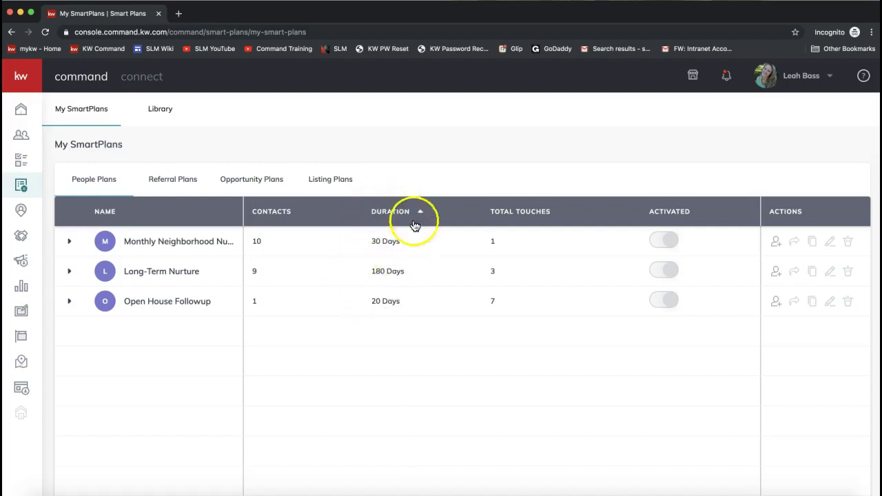
{"action": "left_click_drag", "start_coordinate": [405, 242], "coordinate": [378, 243]}
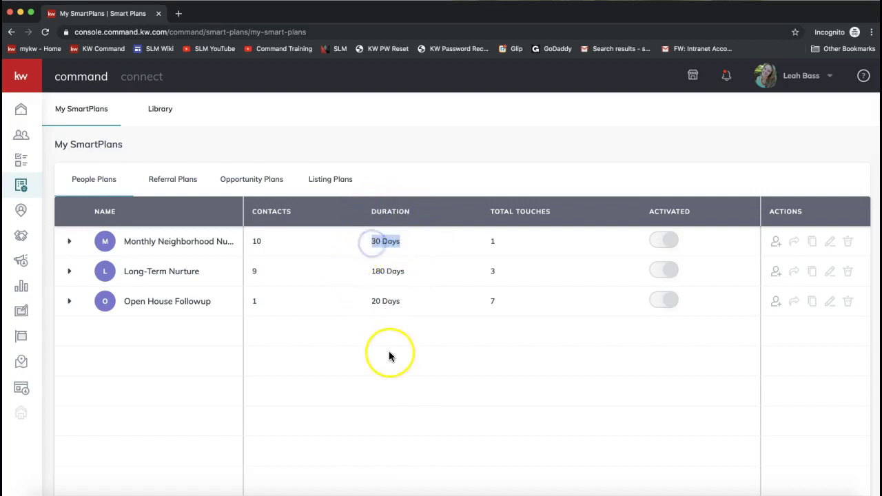
{"action": "left_click_drag", "start_coordinate": [409, 273], "coordinate": [376, 273]}
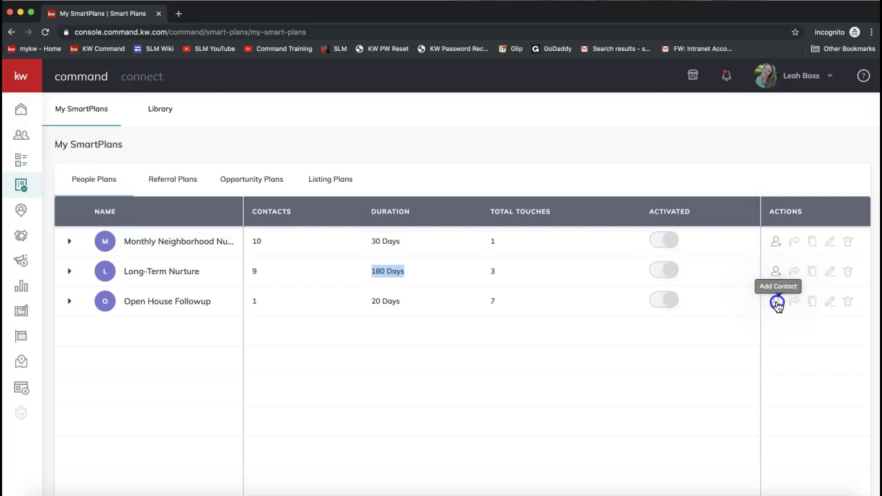
- Select all 20 listed clients and confirm adding them to Open House Followup, totaling 21 contacts
{"action": "left_click", "coordinate": [777, 305]}
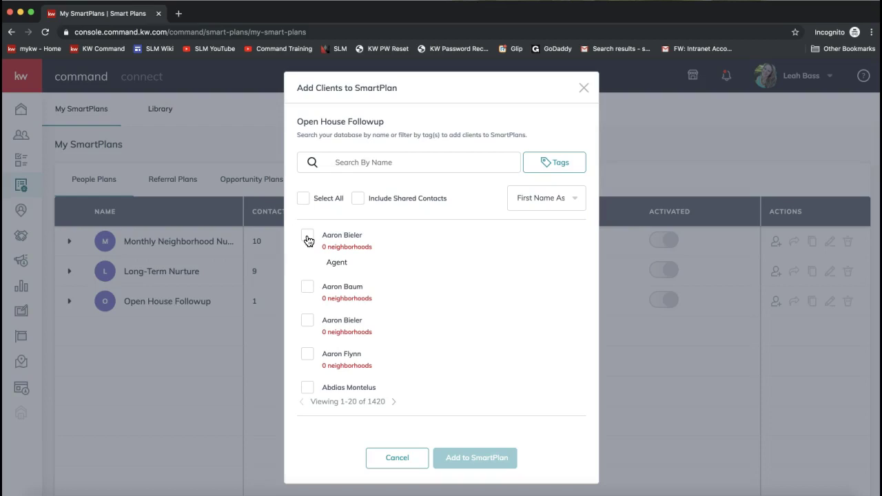
{"action": "left_click", "coordinate": [304, 199]}
{"action": "left_click", "coordinate": [305, 199]}
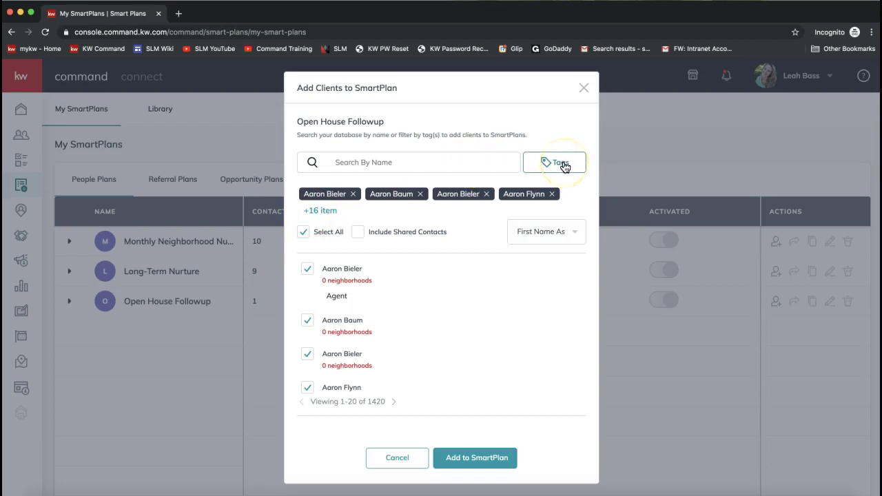
{"action": "left_click", "coordinate": [469, 466]}
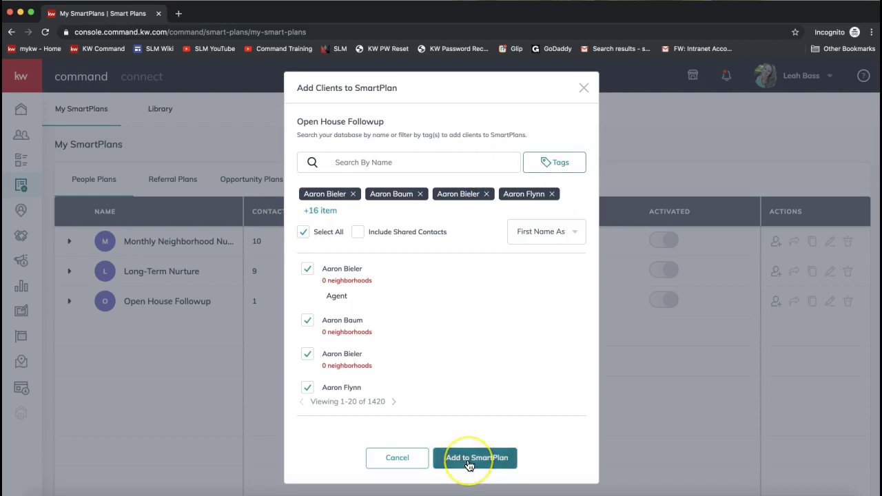
{"action": "left_click", "coordinate": [469, 466]}
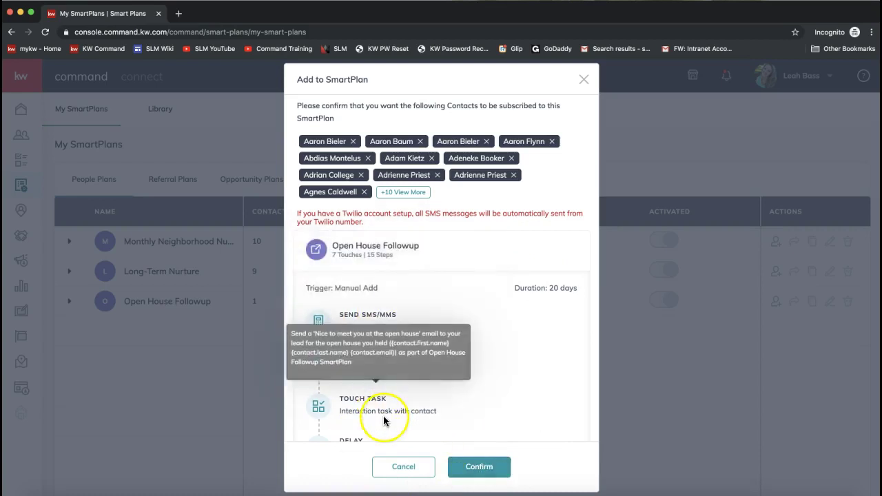
{"action": "left_click", "coordinate": [474, 468]}
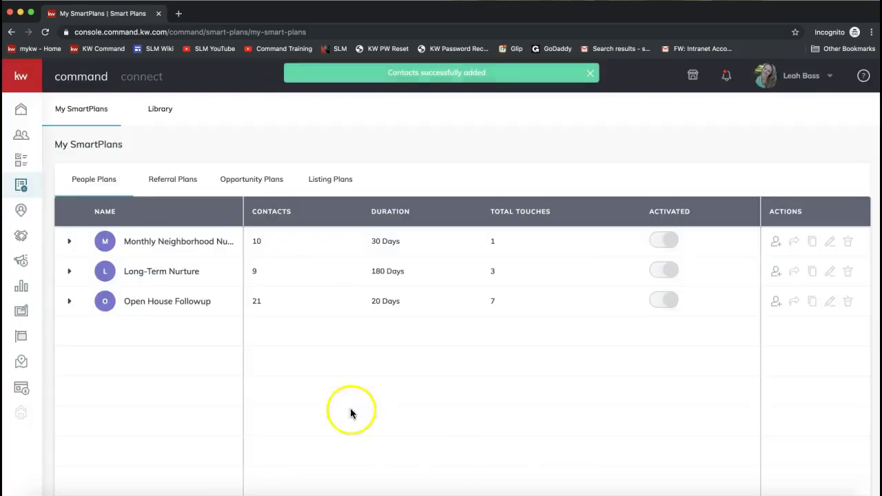
- Choose Settings from the top-right user-name menu to reach the connected apps page
{"action": "left_click", "coordinate": [257, 302]}
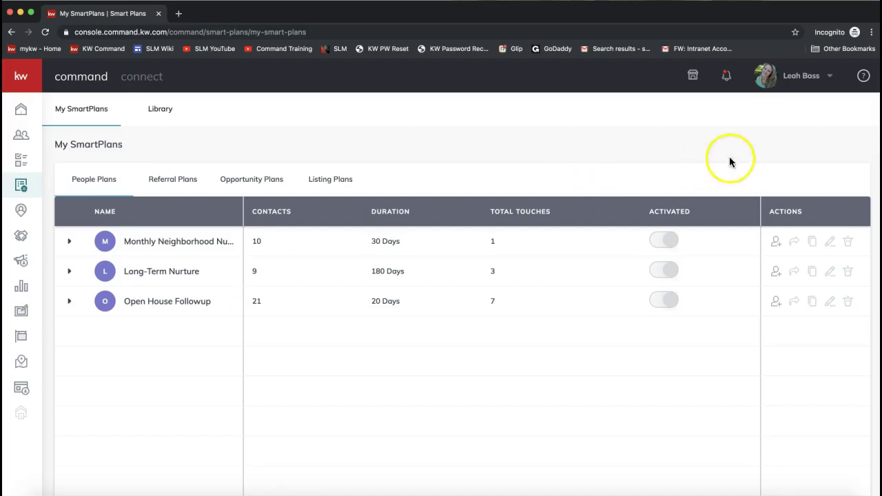
{"action": "left_click", "coordinate": [801, 80]}
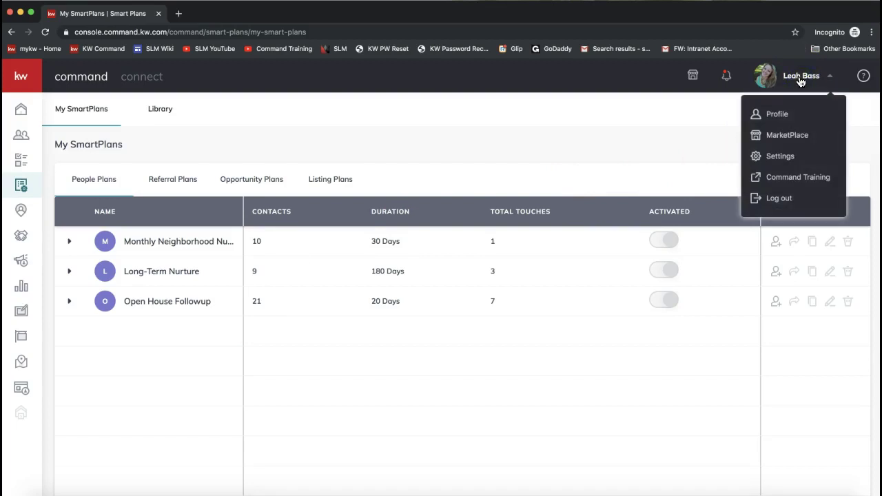
{"action": "left_click", "coordinate": [781, 159]}
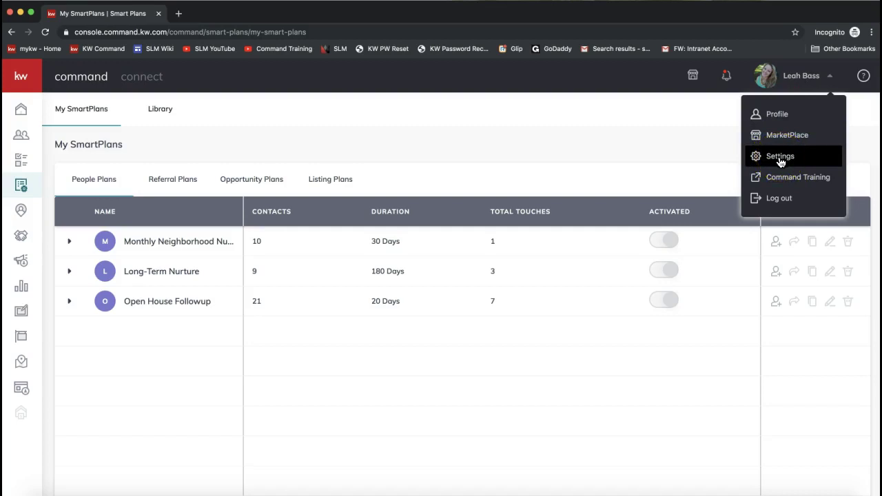
{"action": "left_click", "coordinate": [789, 78]}
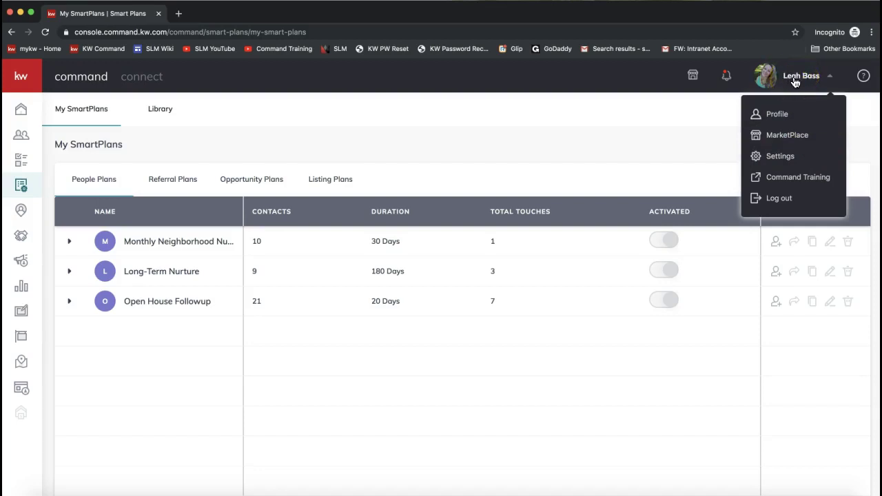
{"action": "left_click", "coordinate": [797, 163]}
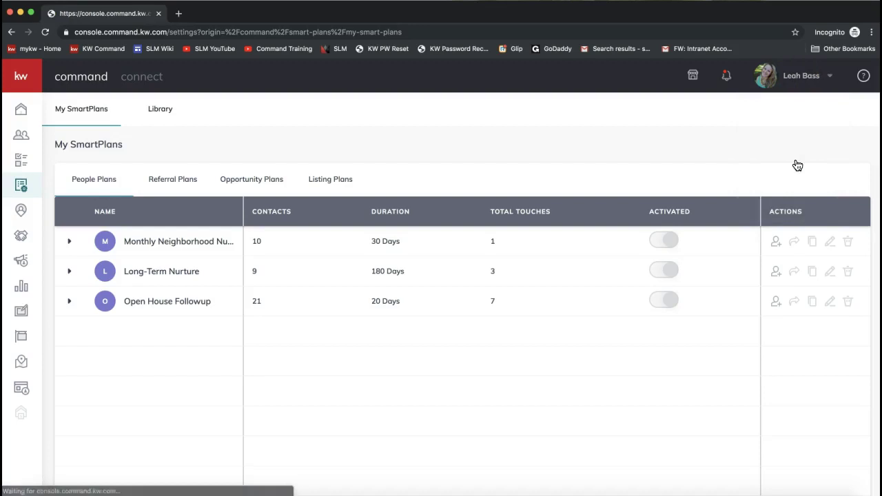
{"action": "left_click", "coordinate": [794, 80]}
{"action": "left_click", "coordinate": [791, 141]}
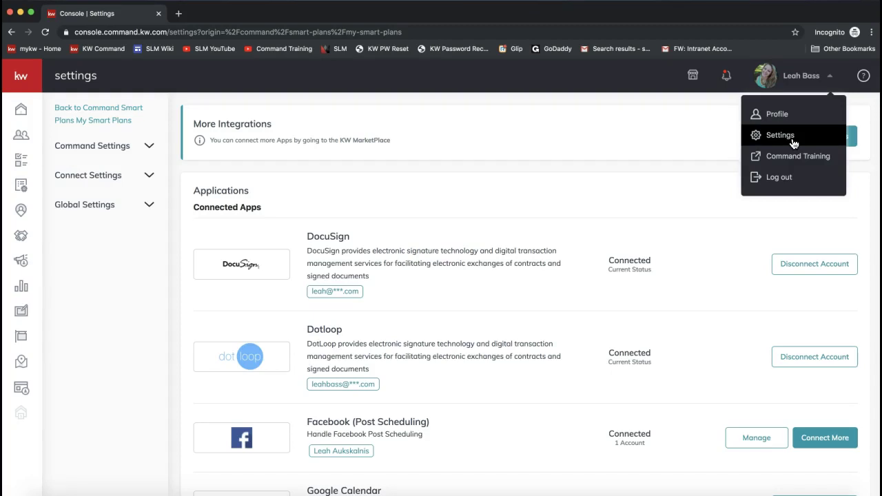
{"action": "left_click", "coordinate": [652, 138]}
{"action": "scroll", "coordinate": [451, 202], "scroll_direction": "down", "scroll_amount": 1}
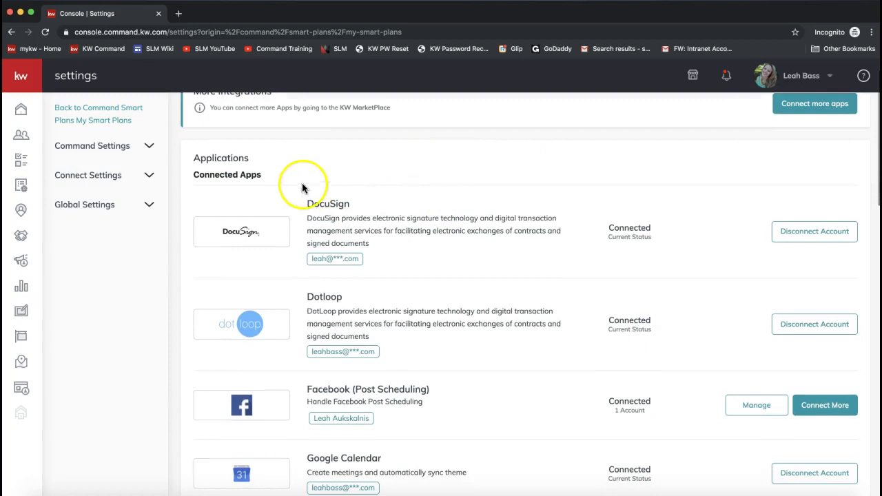
{"action": "left_click_drag", "start_coordinate": [288, 177], "coordinate": [192, 174]}
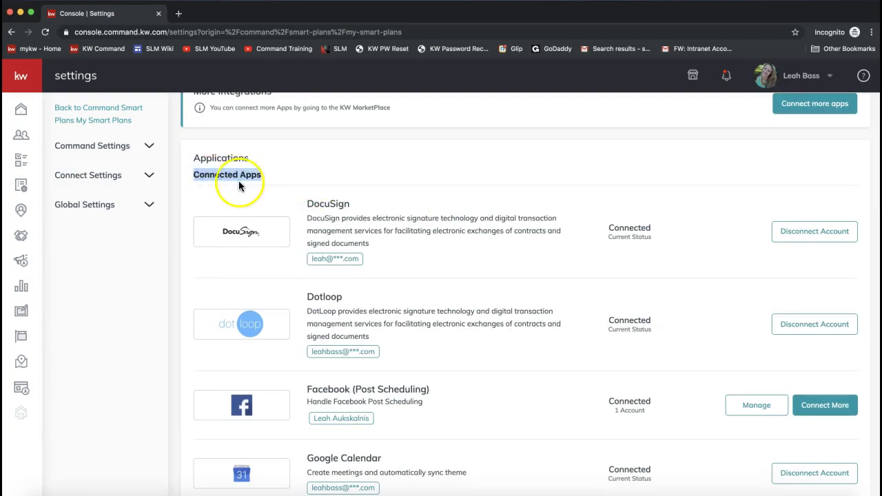
{"action": "scroll", "coordinate": [331, 199], "scroll_direction": "down", "scroll_amount": 1}
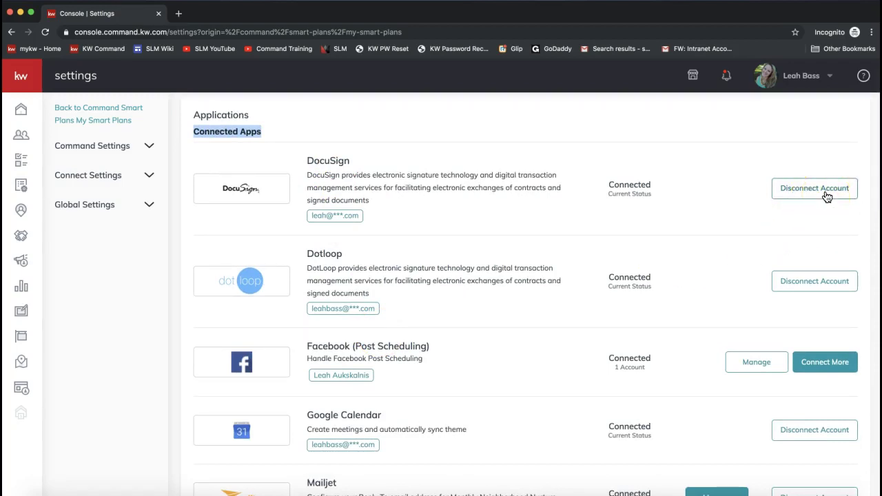
{"action": "scroll", "coordinate": [337, 216], "scroll_direction": "down", "scroll_amount": 1}
{"action": "scroll", "coordinate": [338, 216], "scroll_direction": "down", "scroll_amount": 3}
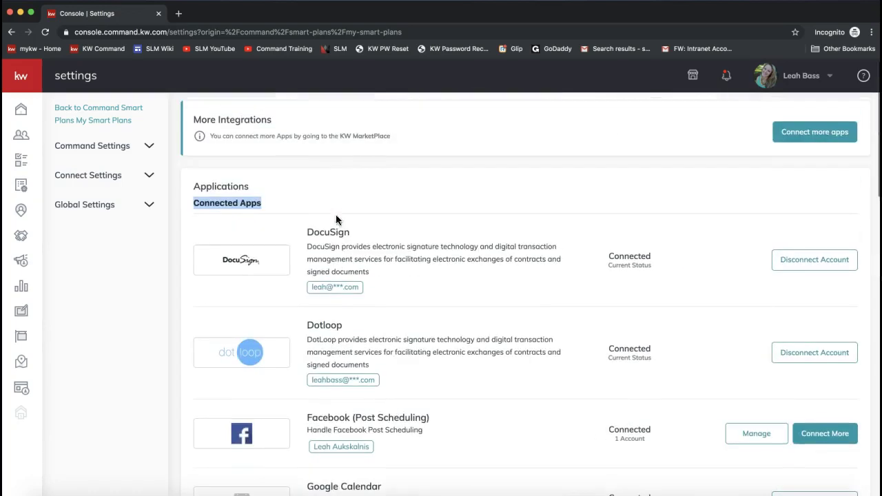
{"action": "left_click", "coordinate": [252, 200]}
{"action": "left_click", "coordinate": [249, 279]}
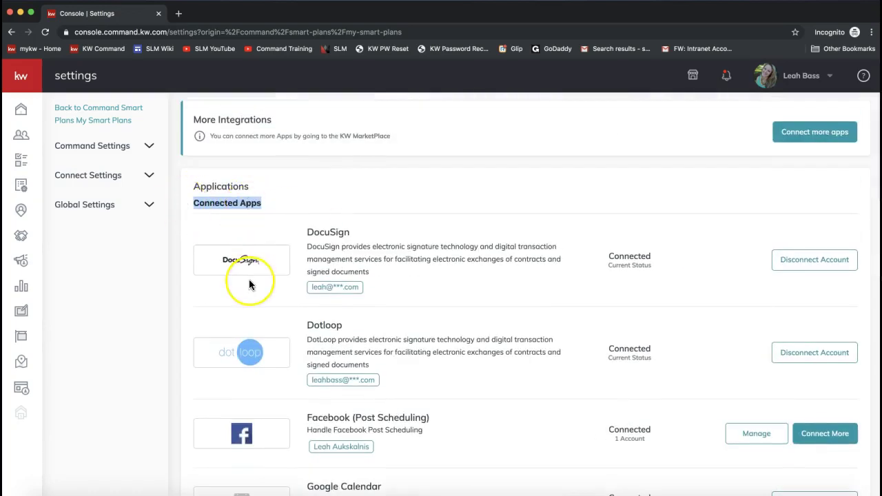
{"action": "scroll", "coordinate": [249, 279], "scroll_direction": "down", "scroll_amount": 5}
{"action": "scroll", "coordinate": [248, 279], "scroll_direction": "down", "scroll_amount": 5}
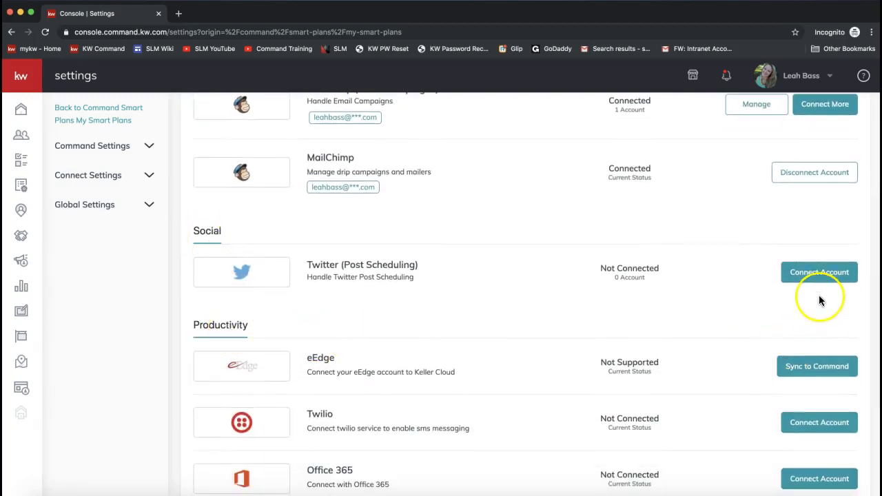
{"action": "scroll", "coordinate": [824, 285], "scroll_direction": "down", "scroll_amount": 3}
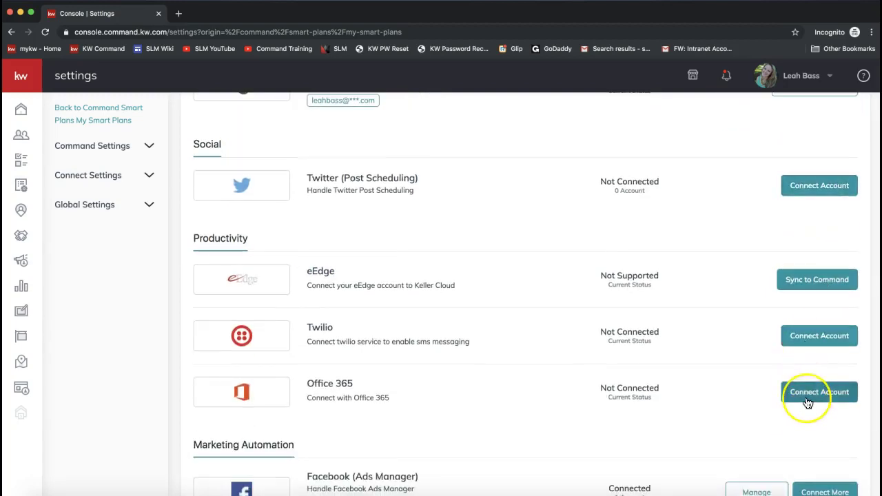
{"action": "scroll", "coordinate": [803, 400], "scroll_direction": "down", "scroll_amount": 6}
{"action": "left_click", "coordinate": [498, 319]}
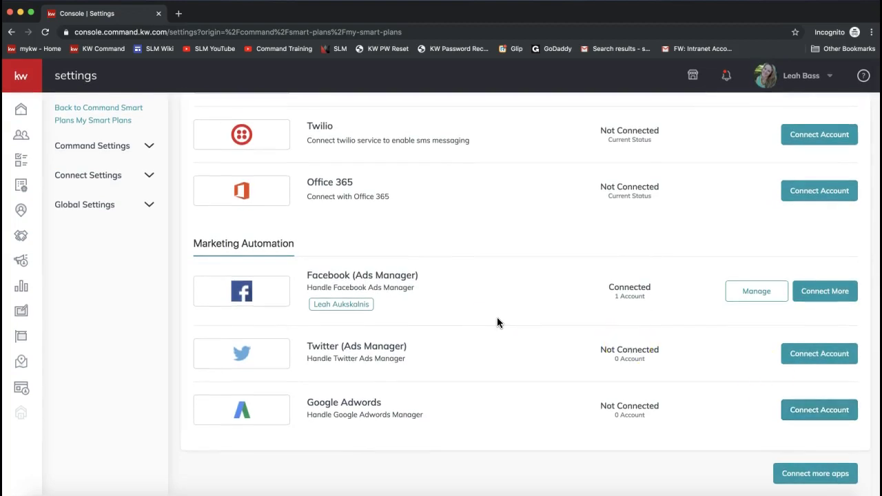
{"action": "left_click", "coordinate": [513, 288]}
{"action": "scroll", "coordinate": [512, 290], "scroll_direction": "up", "scroll_amount": 5}
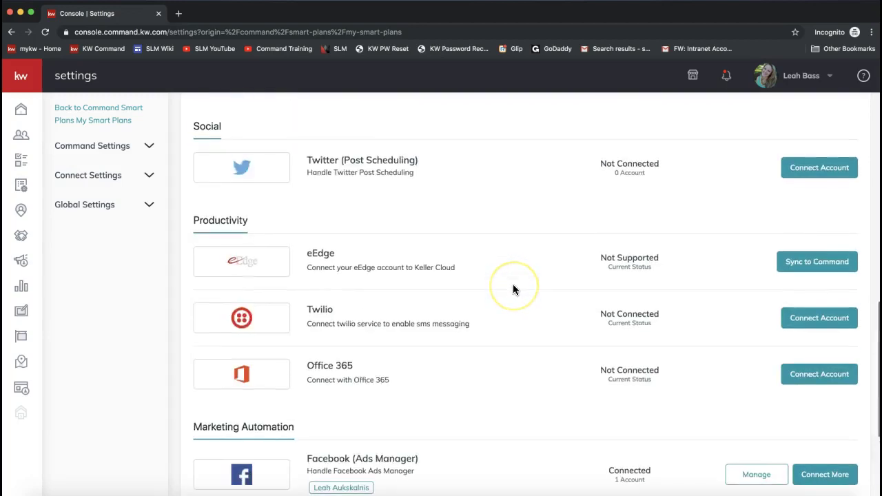
{"action": "scroll", "coordinate": [513, 289], "scroll_direction": "up", "scroll_amount": 10}
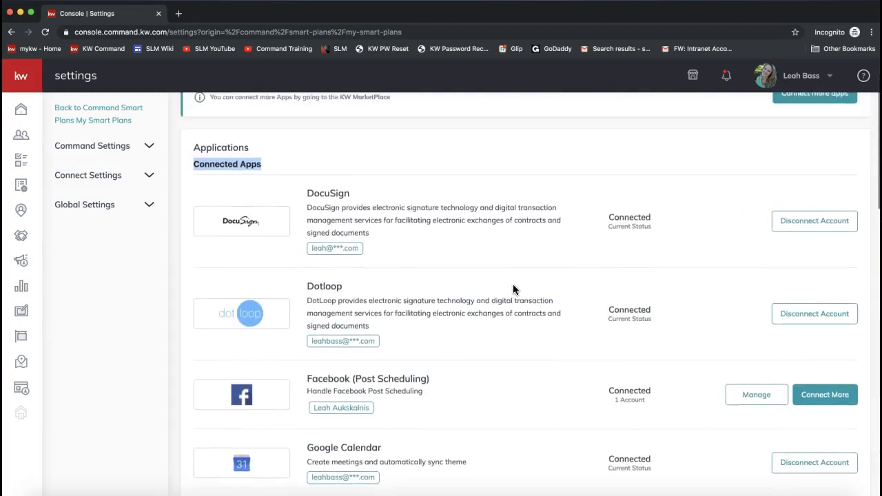
- Disconnect the Mailjet account from the Connected Apps list
{"action": "scroll", "coordinate": [513, 289], "scroll_direction": "down", "scroll_amount": 5}
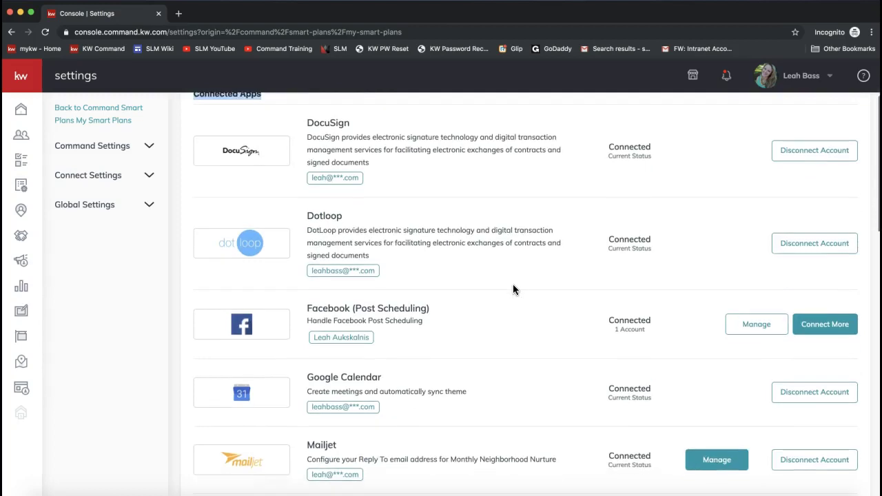
{"action": "double_click", "coordinate": [318, 350]}
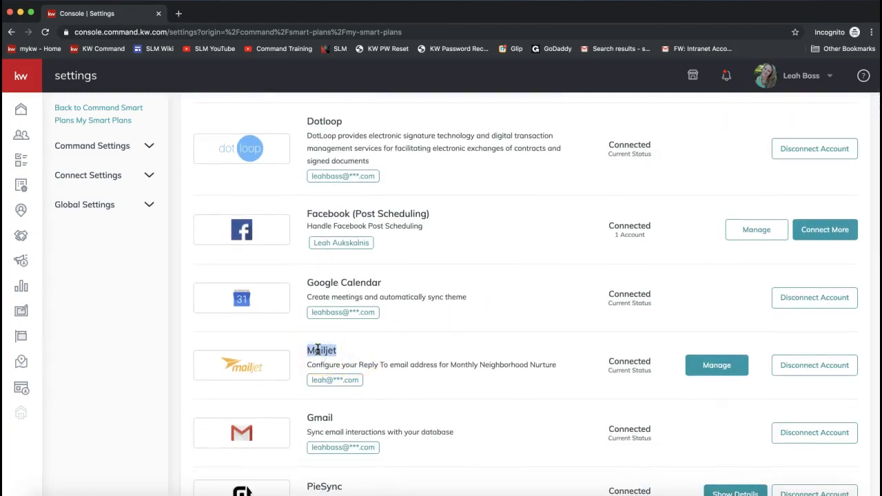
{"action": "left_click", "coordinate": [847, 366]}
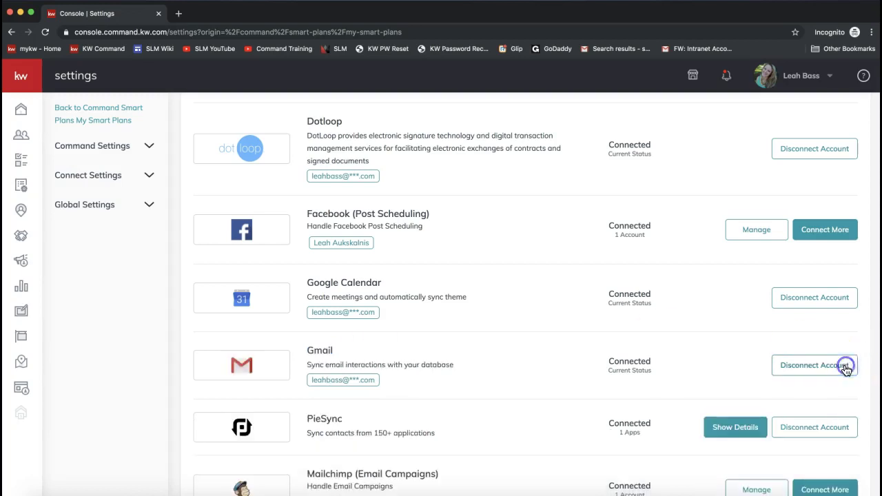
- Locate Mailjet and its reply-to description in the Productivity section, now listed as Not Connected
{"action": "scroll", "coordinate": [382, 275], "scroll_direction": "down", "scroll_amount": 1}
{"action": "scroll", "coordinate": [383, 276], "scroll_direction": "up", "scroll_amount": 6}
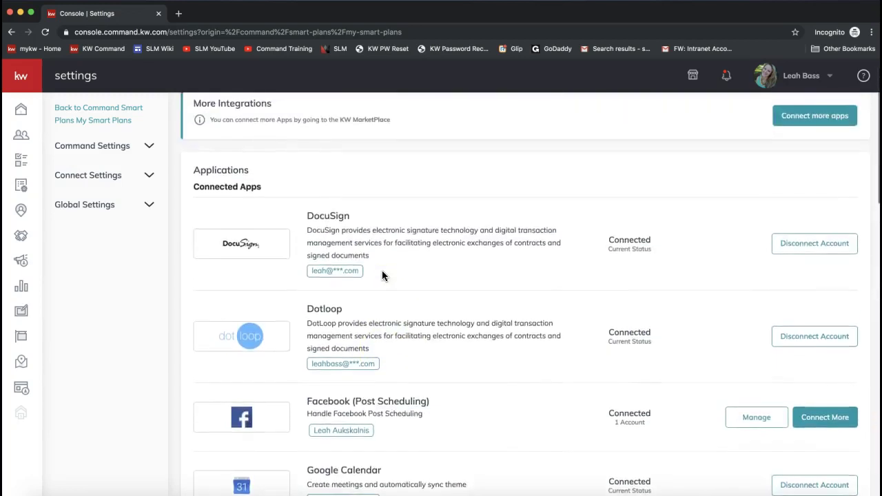
{"action": "scroll", "coordinate": [383, 276], "scroll_direction": "down", "scroll_amount": 2}
{"action": "scroll", "coordinate": [326, 416], "scroll_direction": "down", "scroll_amount": 10}
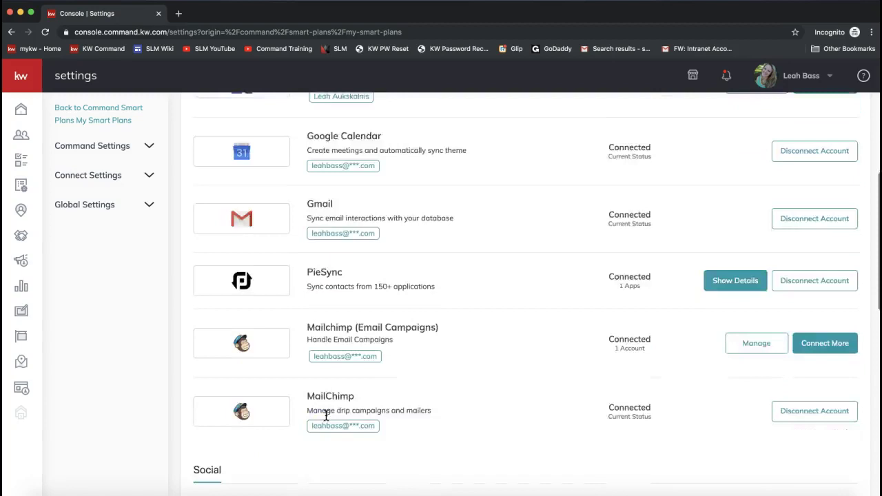
{"action": "scroll", "coordinate": [326, 416], "scroll_direction": "down", "scroll_amount": 2}
{"action": "double_click", "coordinate": [326, 415]}
{"action": "scroll", "coordinate": [326, 416], "scroll_direction": "down", "scroll_amount": 5}
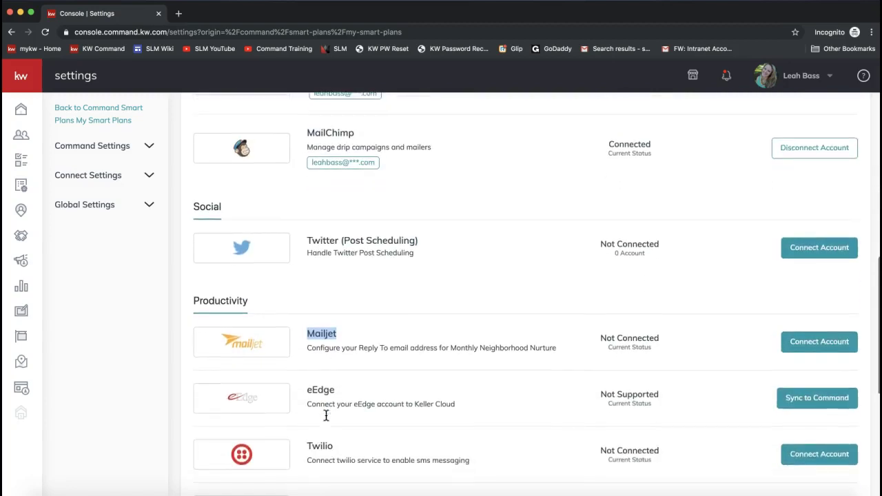
{"action": "double_click", "coordinate": [220, 238]}
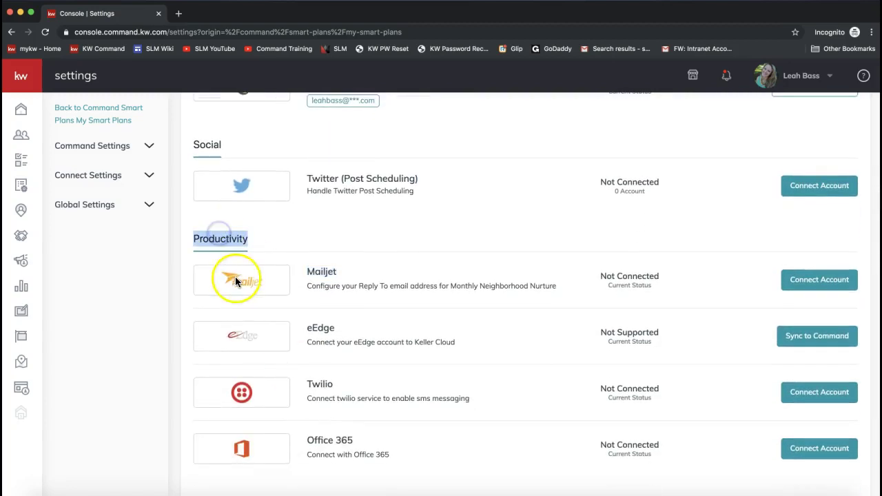
{"action": "double_click", "coordinate": [325, 279]}
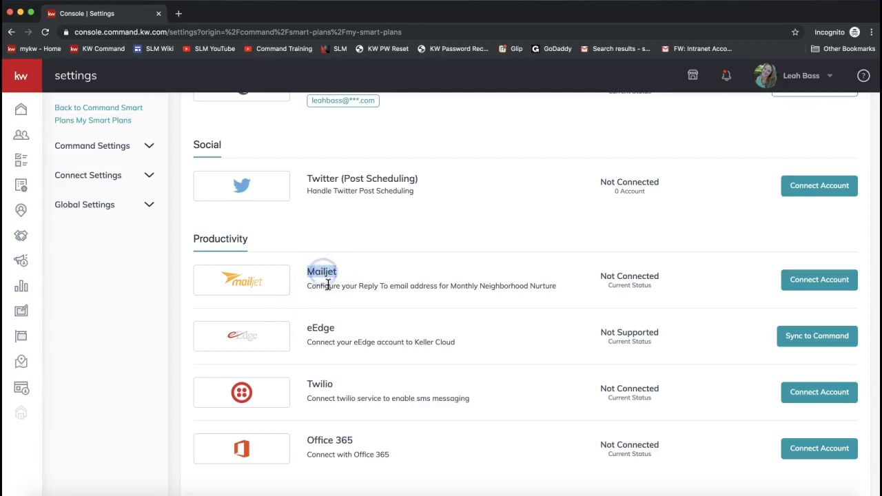
{"action": "left_click_drag", "start_coordinate": [306, 286], "coordinate": [558, 289]}
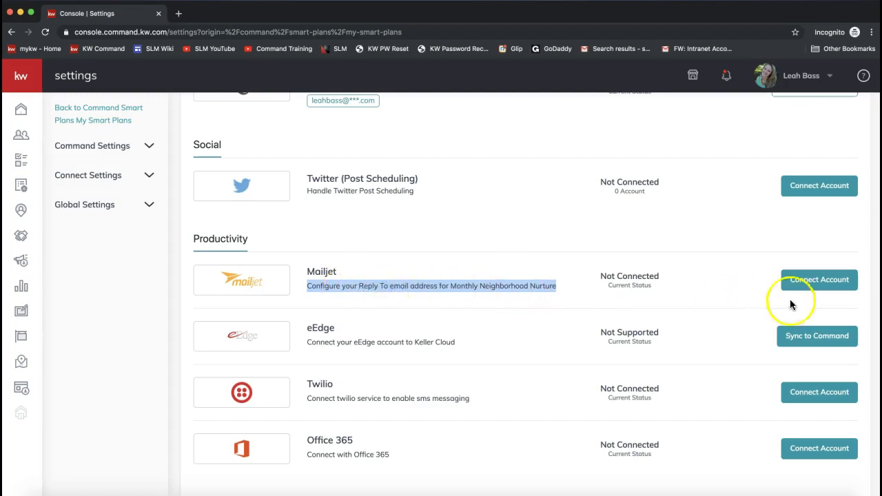
- Connect Mailjet by entering the user's Reply-To e-mail address in Configure Mailjet and saving
{"action": "left_click", "coordinate": [810, 283]}
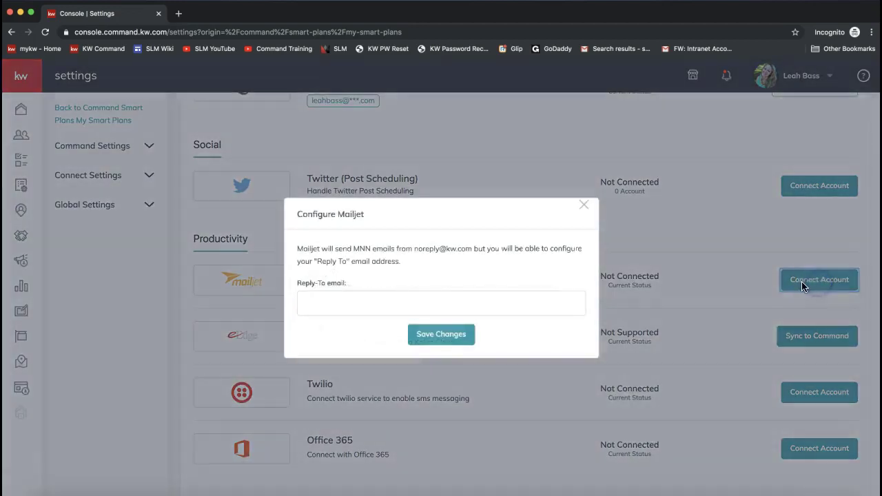
{"action": "left_click_drag", "start_coordinate": [367, 282], "coordinate": [292, 280]}
{"action": "left_click", "coordinate": [339, 304]}
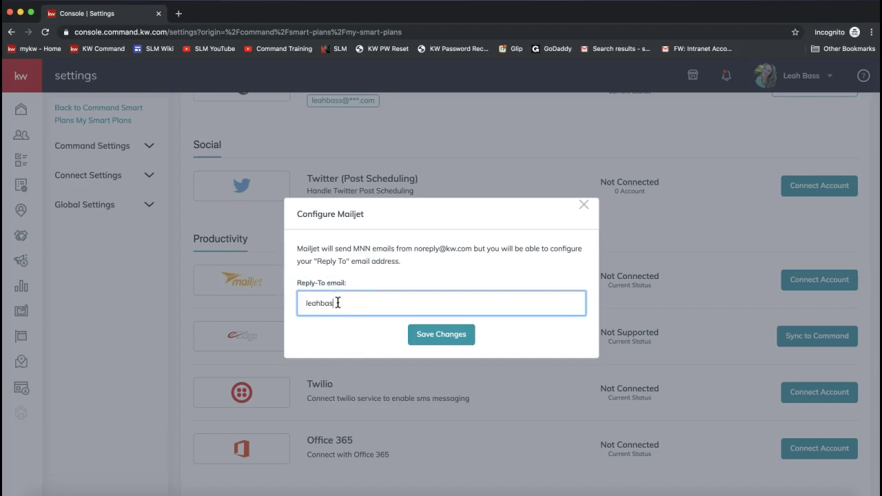
{"action": "left_click_drag", "start_coordinate": [347, 331], "coordinate": [325, 308]}
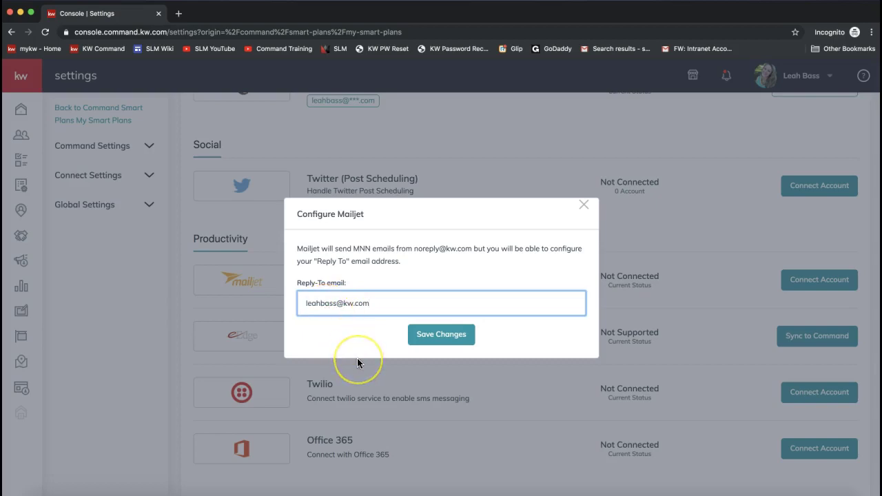
{"action": "left_click_drag", "start_coordinate": [399, 337], "coordinate": [302, 311]}
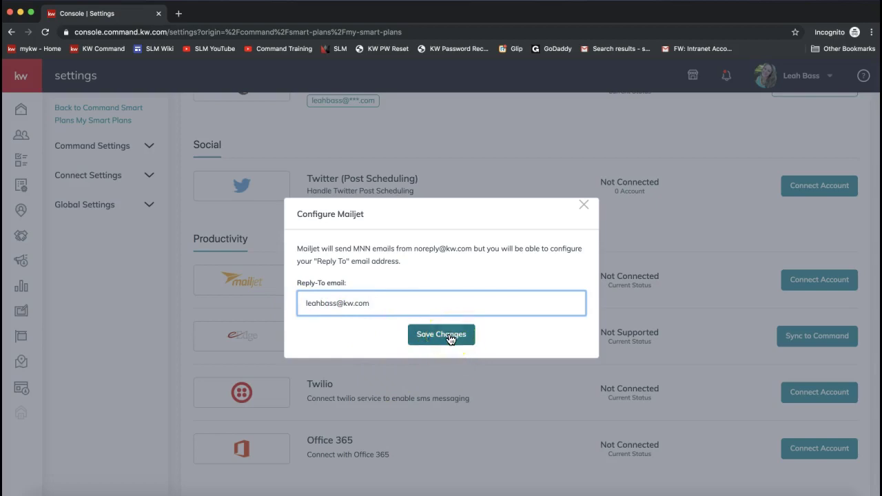
{"action": "left_click", "coordinate": [448, 336]}
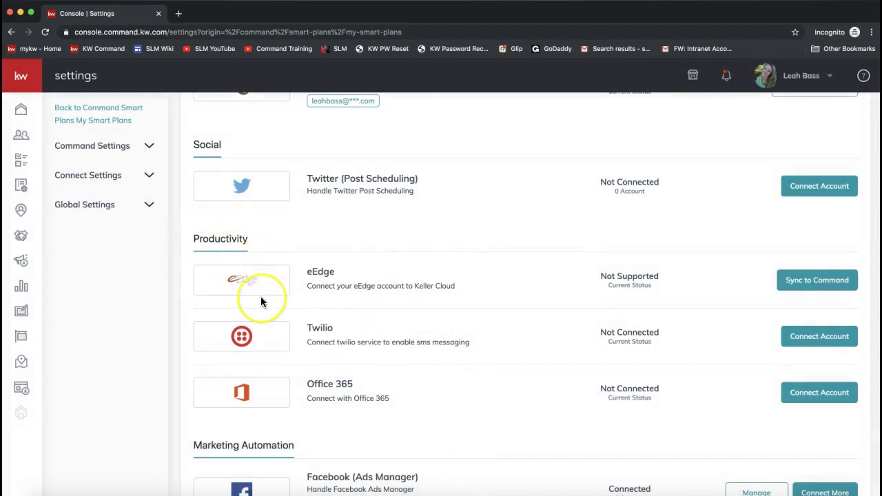
{"action": "scroll", "coordinate": [260, 299], "scroll_direction": "up", "scroll_amount": 5}
{"action": "scroll", "coordinate": [260, 299], "scroll_direction": "up", "scroll_amount": 3}
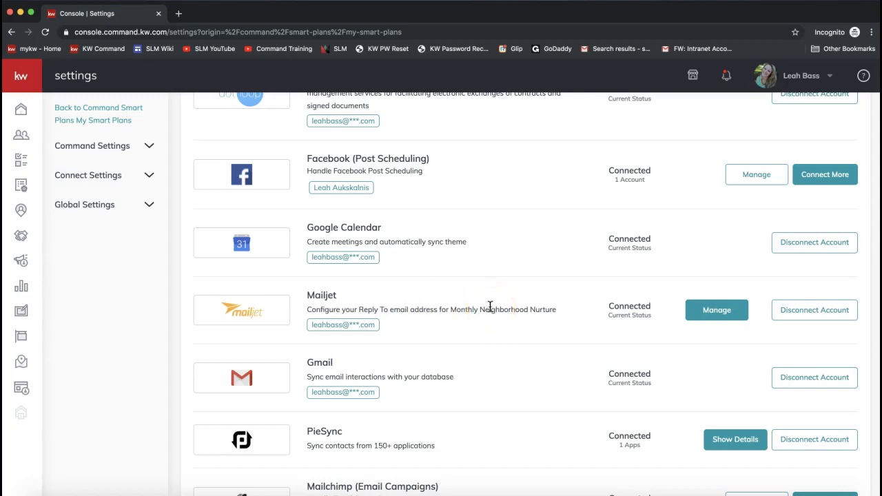
{"action": "scroll", "coordinate": [490, 306], "scroll_direction": "down", "scroll_amount": 6}
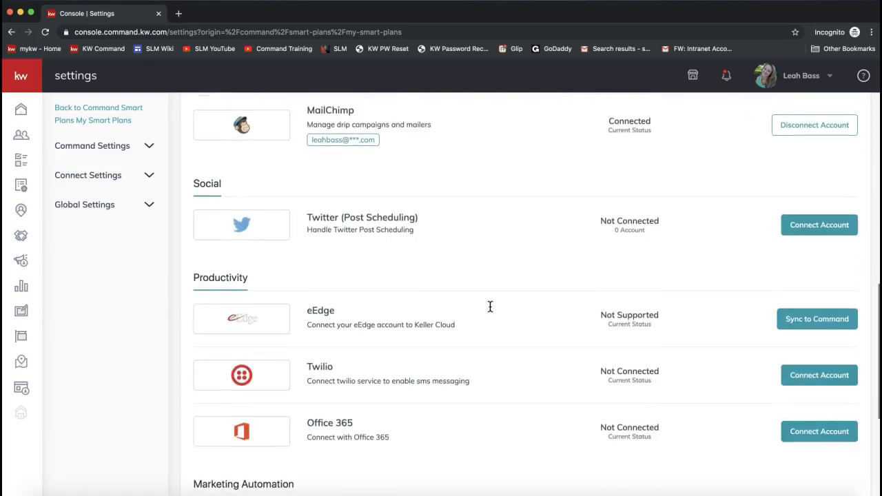
{"action": "scroll", "coordinate": [490, 306], "scroll_direction": "down", "scroll_amount": 3}
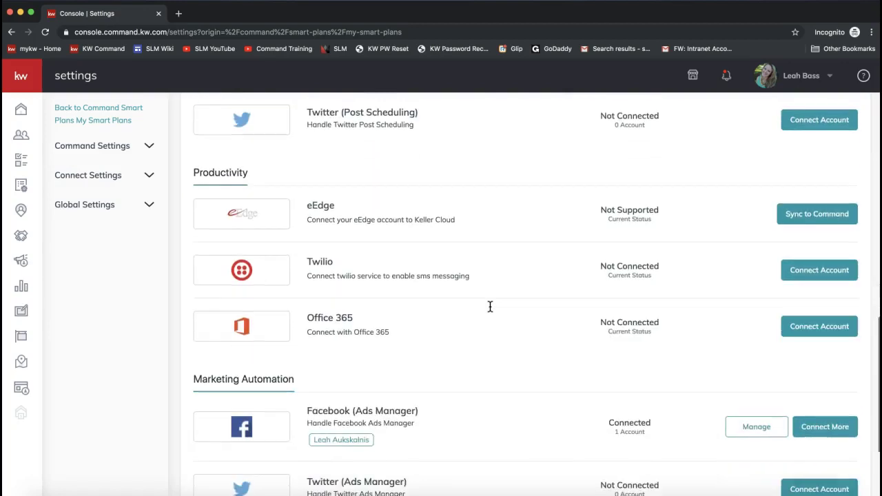
{"action": "double_click", "coordinate": [328, 264]}
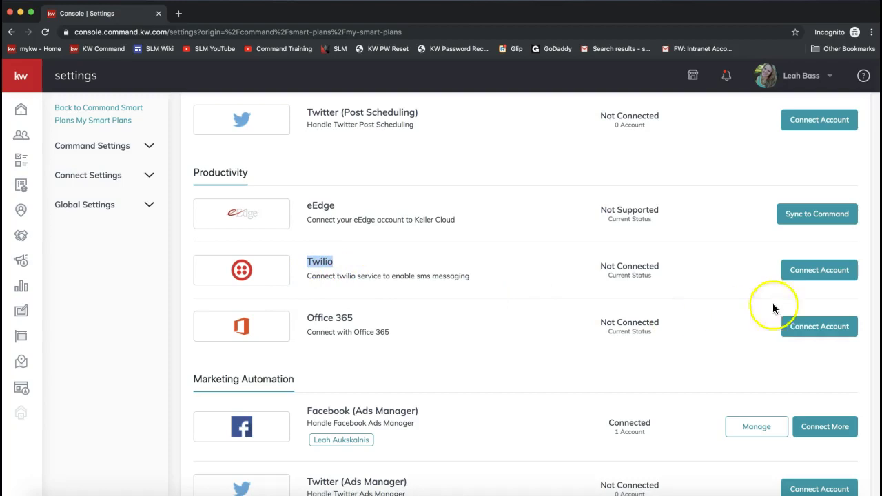
{"action": "left_click", "coordinate": [825, 274]}
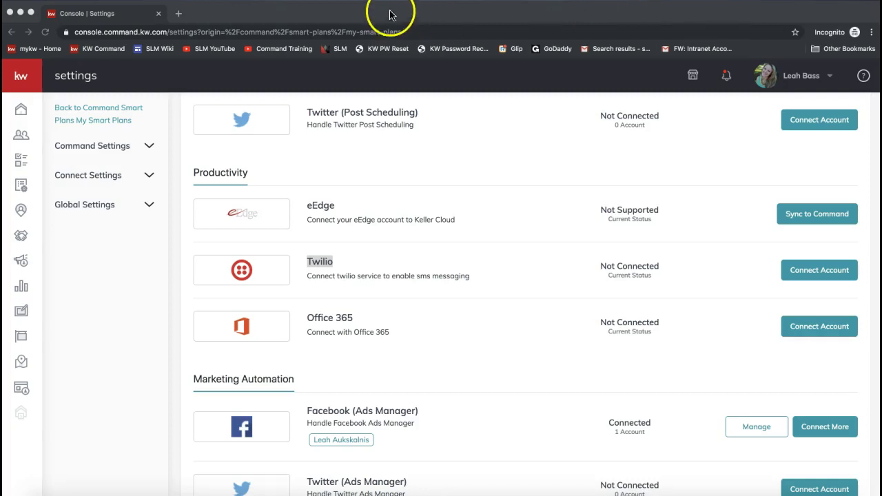
{"action": "left_click", "coordinate": [170, 10]}
{"action": "left_click", "coordinate": [177, 13]}
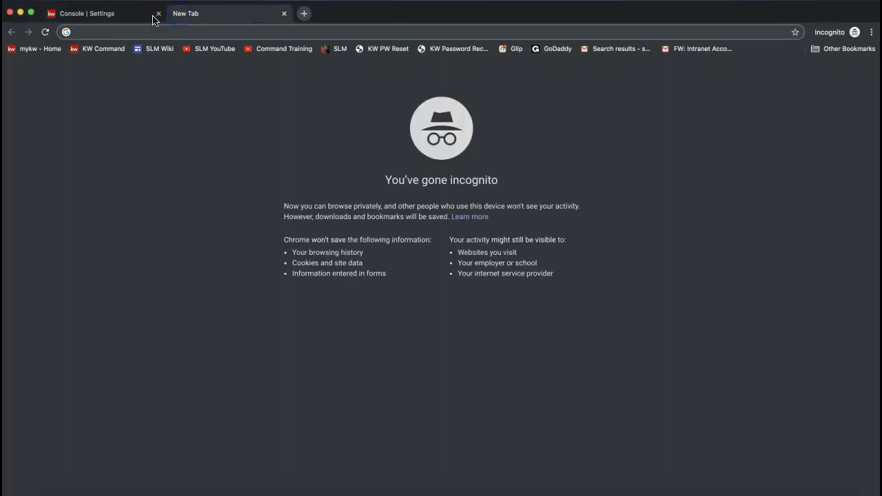
{"action": "type", "text": "https://www.twilio.com/try-twilio"}
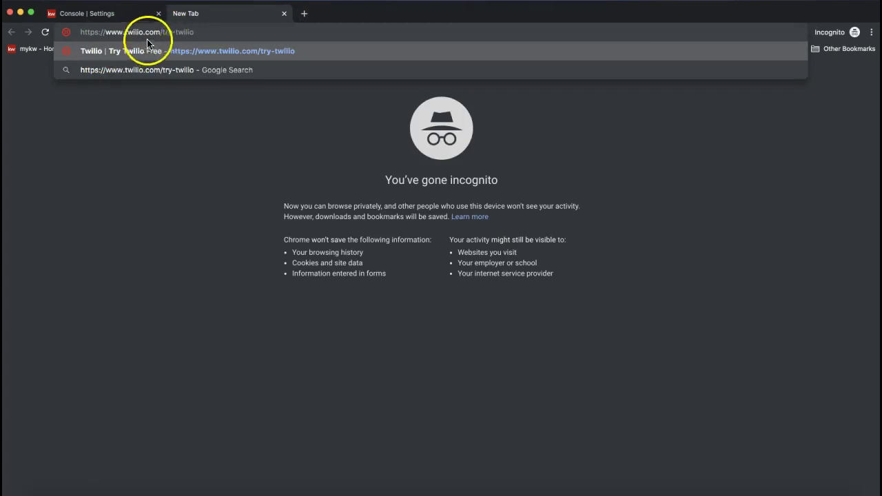
{"action": "left_click", "coordinate": [174, 50]}
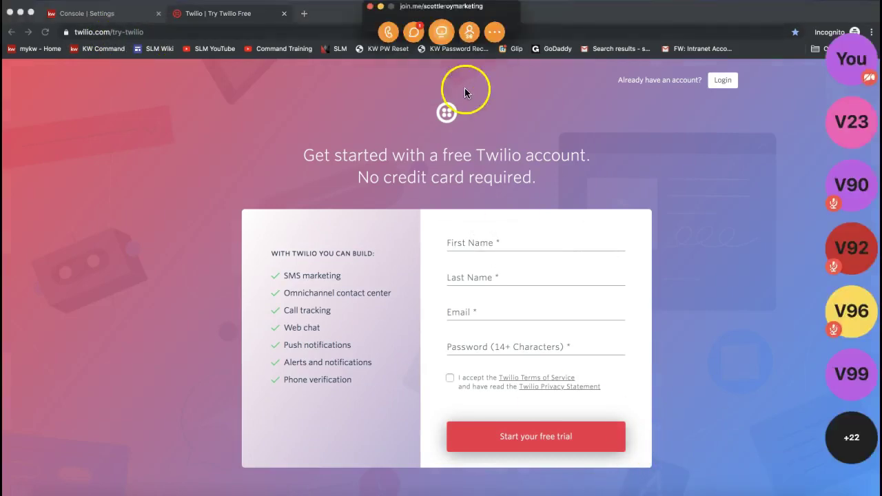
{"action": "left_click", "coordinate": [412, 34]}
{"action": "left_click", "coordinate": [433, 299]}
{"action": "type", "text": "https://www.twilio.com/try-twilio"}
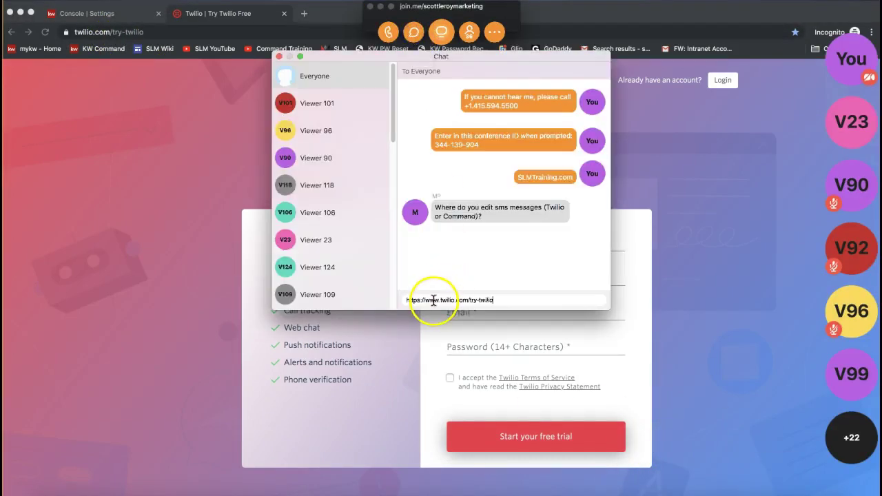
{"action": "key", "text": "Return"}
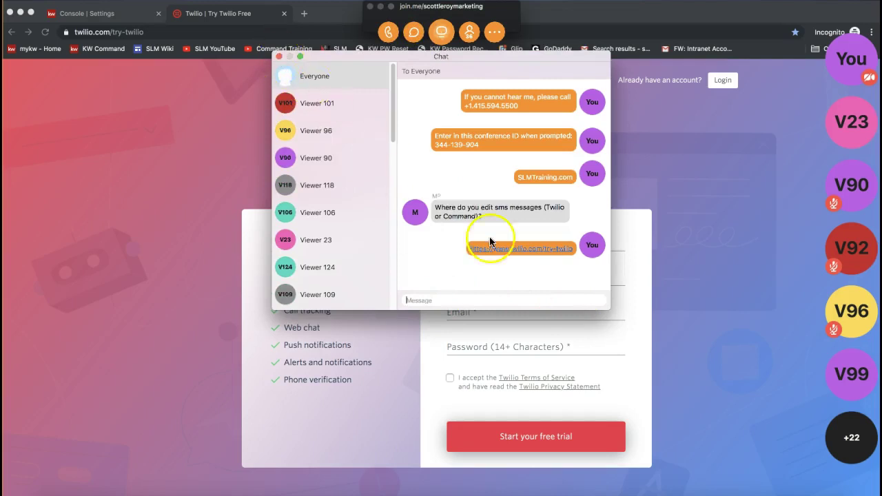
{"action": "left_click", "coordinate": [278, 56]}
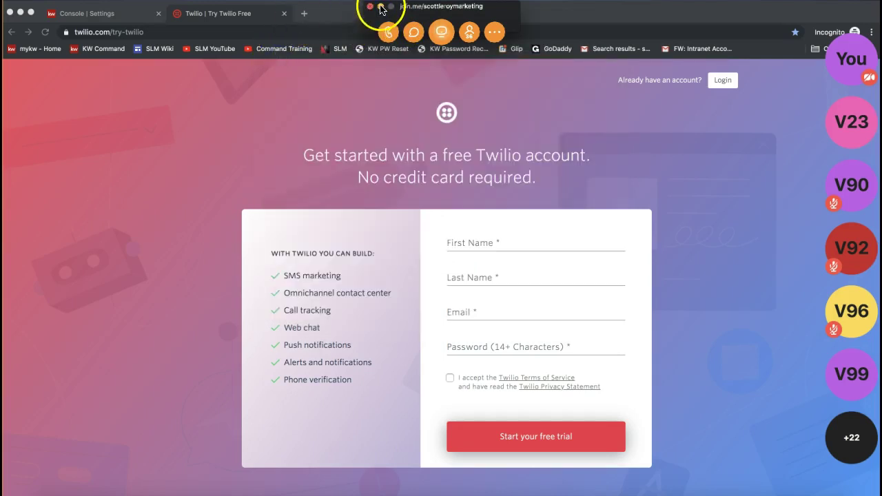
{"action": "left_click", "coordinate": [283, 16]}
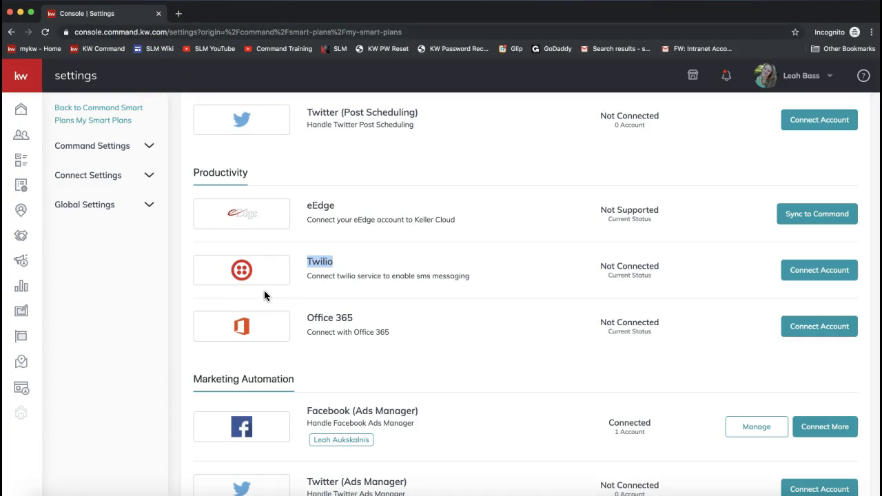
{"action": "left_click", "coordinate": [814, 282]}
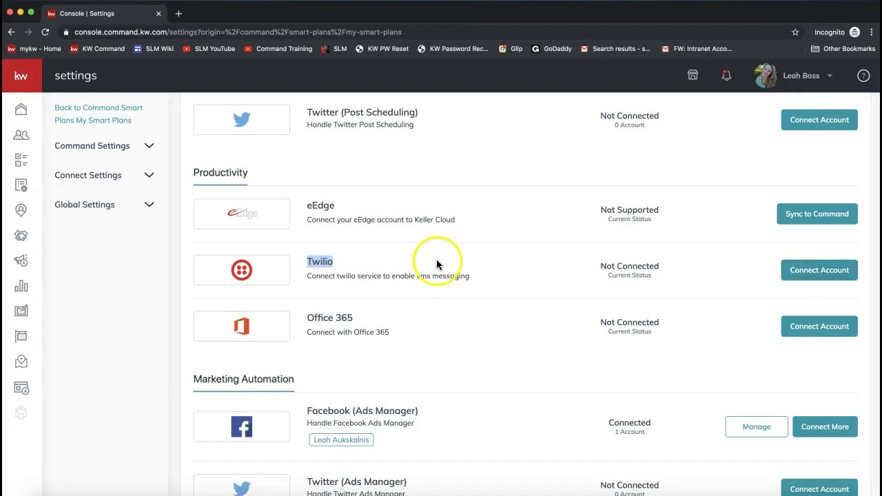
{"action": "scroll", "coordinate": [317, 272], "scroll_direction": "up", "scroll_amount": 3}
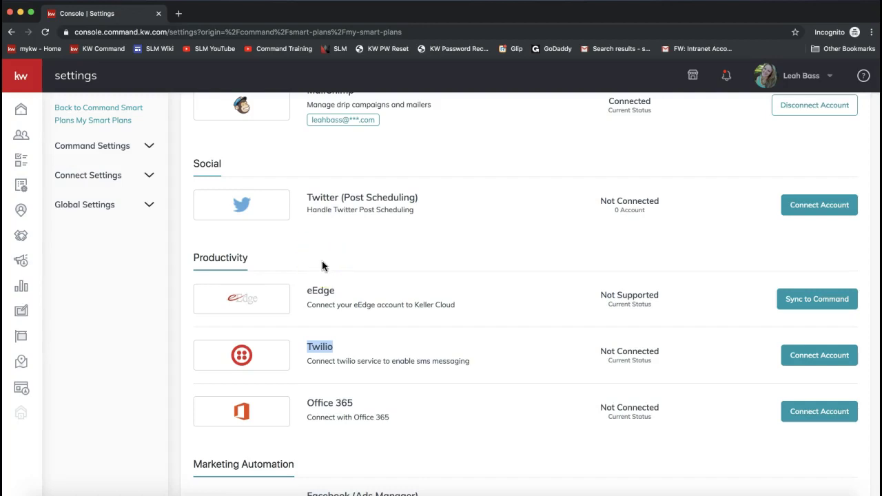
{"action": "scroll", "coordinate": [322, 267], "scroll_direction": "up", "scroll_amount": 4}
{"action": "scroll", "coordinate": [432, 311], "scroll_direction": "down", "scroll_amount": 1}
{"action": "scroll", "coordinate": [432, 311], "scroll_direction": "up", "scroll_amount": 5}
{"action": "scroll", "coordinate": [431, 306], "scroll_direction": "up", "scroll_amount": 5}
{"action": "left_click_drag", "start_coordinate": [305, 261], "coordinate": [428, 267]}
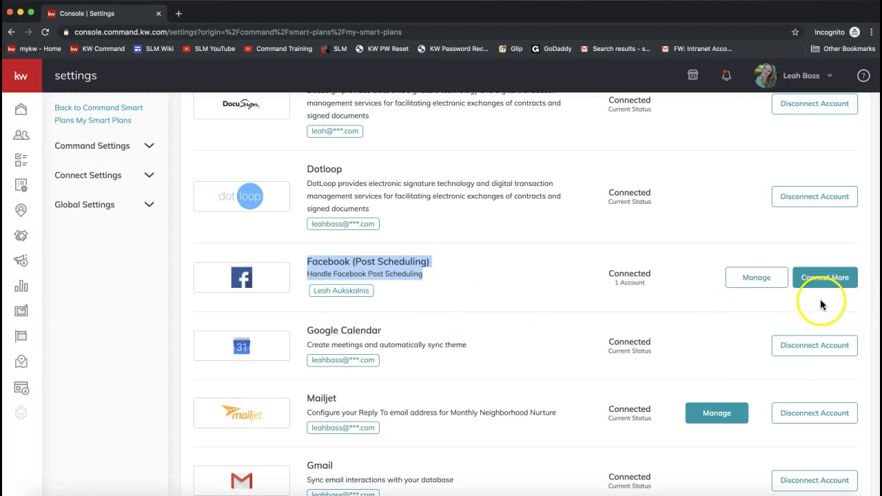
{"action": "scroll", "coordinate": [808, 306], "scroll_direction": "down", "scroll_amount": 10}
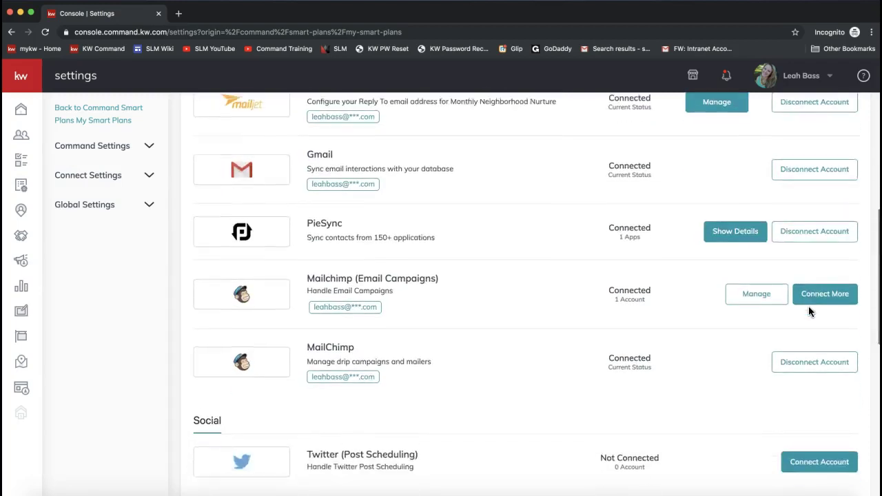
{"action": "scroll", "coordinate": [809, 312], "scroll_direction": "down", "scroll_amount": 3}
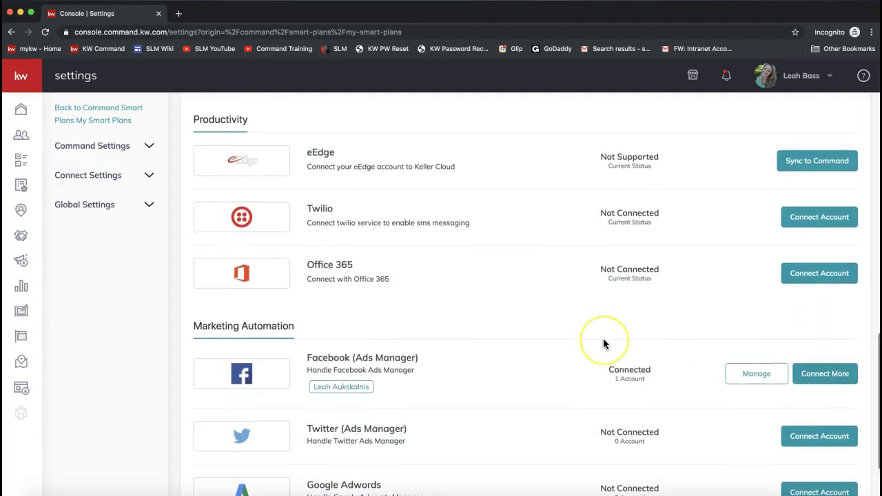
{"action": "scroll", "coordinate": [604, 343], "scroll_direction": "down", "scroll_amount": 2}
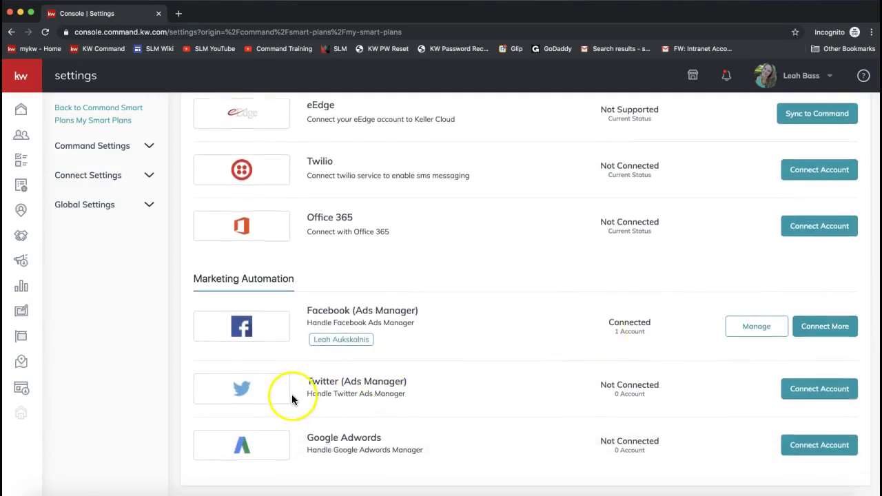
{"action": "left_click_drag", "start_coordinate": [190, 279], "coordinate": [291, 277]}
{"action": "left_click", "coordinate": [306, 282]}
{"action": "left_click_drag", "start_coordinate": [226, 279], "coordinate": [183, 276]}
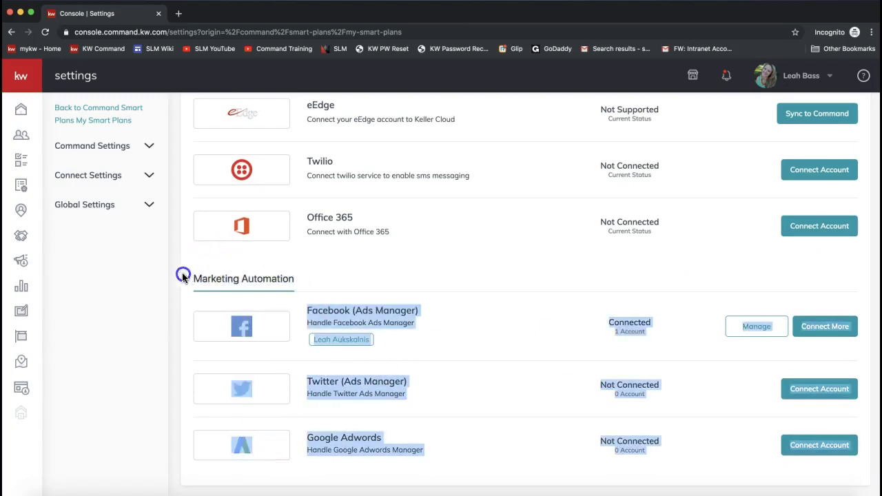
{"action": "triple_click", "coordinate": [213, 275]}
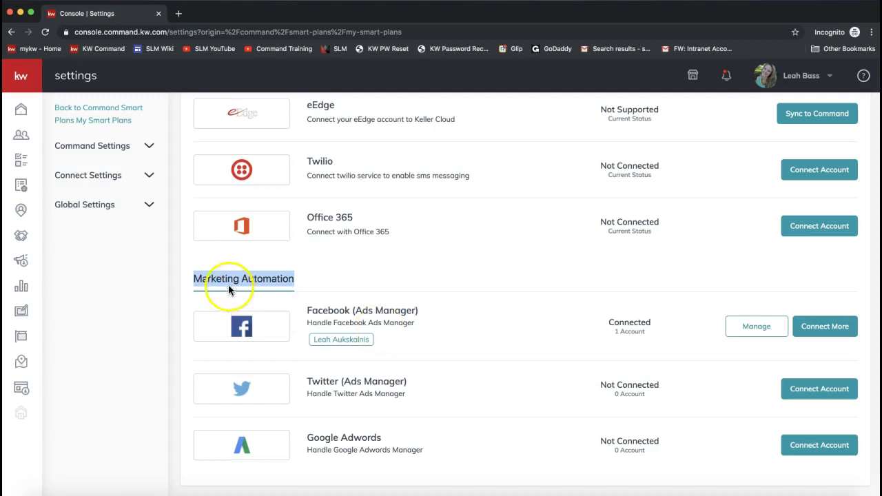
{"action": "scroll", "coordinate": [422, 357], "scroll_direction": "down", "scroll_amount": 2}
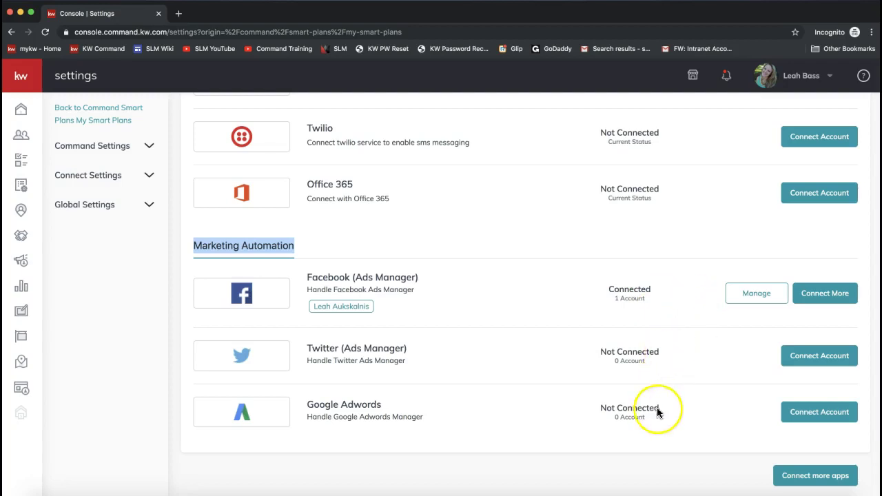
{"action": "triple_click", "coordinate": [346, 405]}
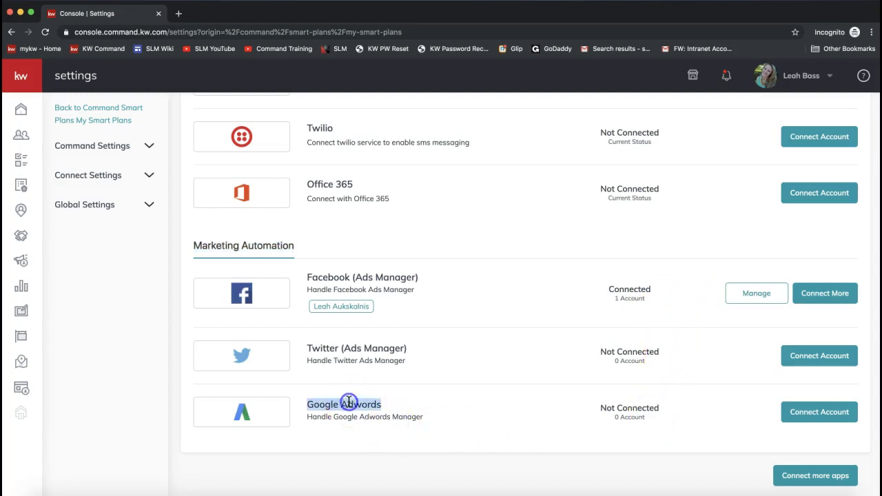
{"action": "triple_click", "coordinate": [355, 349]}
{"action": "left_click", "coordinate": [344, 274]}
{"action": "triple_click", "coordinate": [345, 276]}
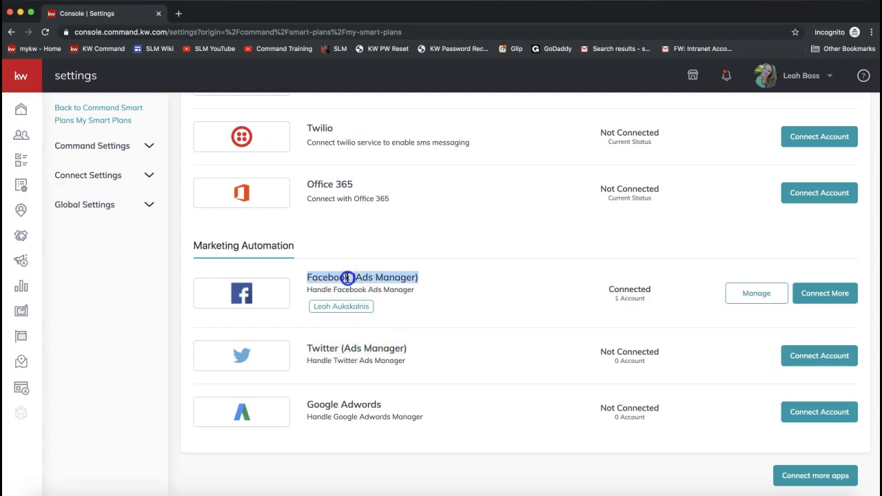
{"action": "left_click_drag", "start_coordinate": [382, 406], "coordinate": [308, 405]}
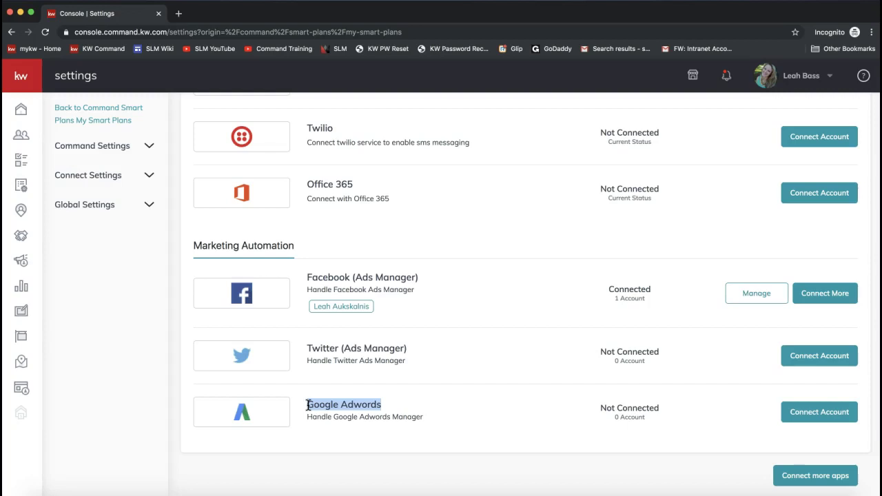
{"action": "scroll", "coordinate": [308, 405], "scroll_direction": "up", "scroll_amount": 7}
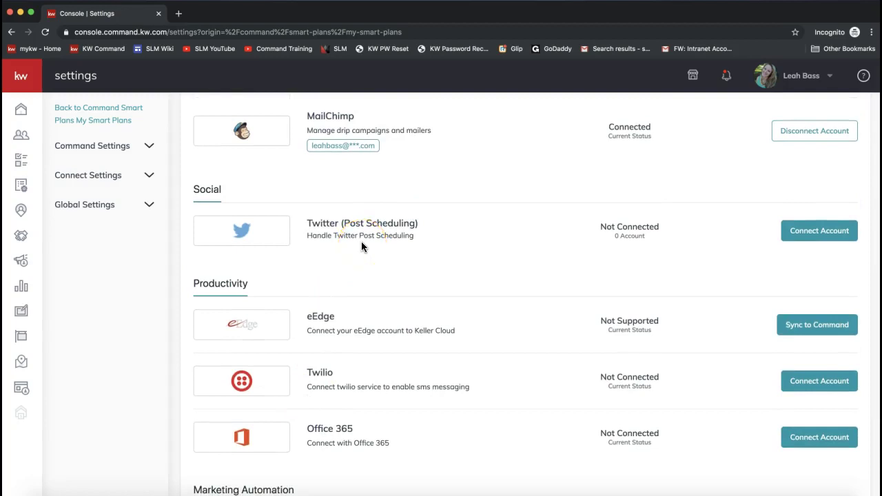
{"action": "left_click_drag", "start_coordinate": [308, 223], "coordinate": [339, 222]}
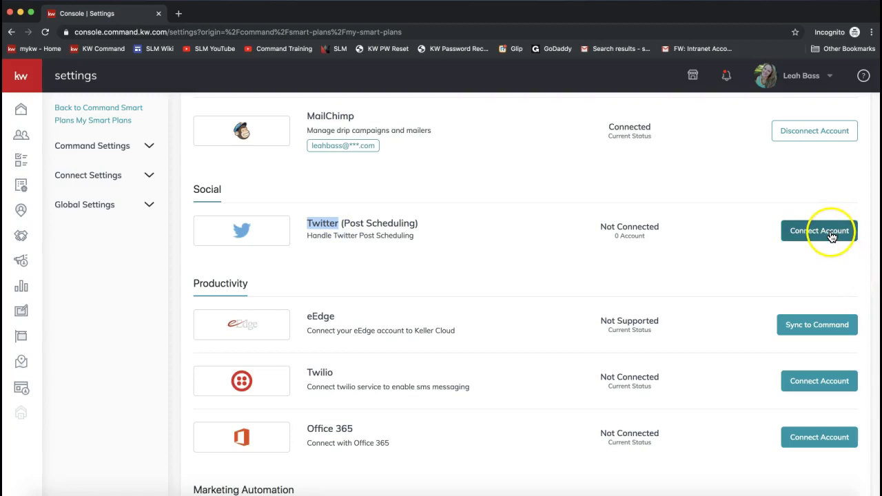
{"action": "scroll", "coordinate": [529, 322], "scroll_direction": "up", "scroll_amount": 5}
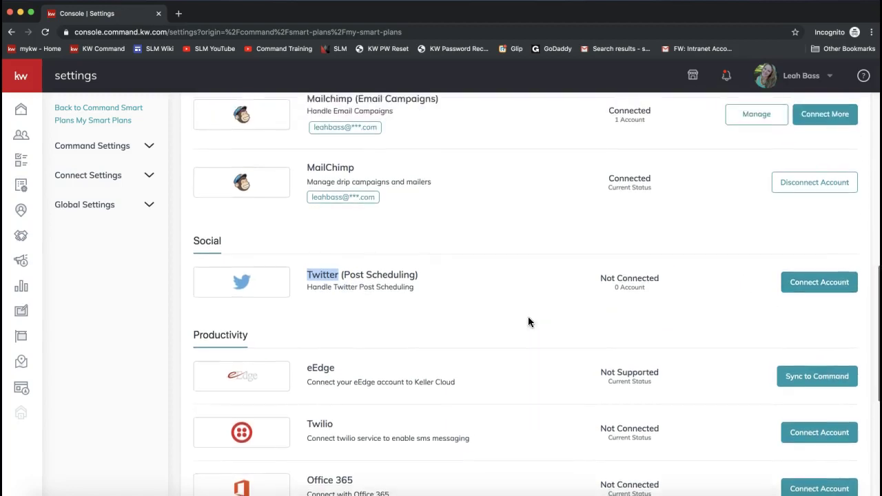
{"action": "triple_click", "coordinate": [335, 218]}
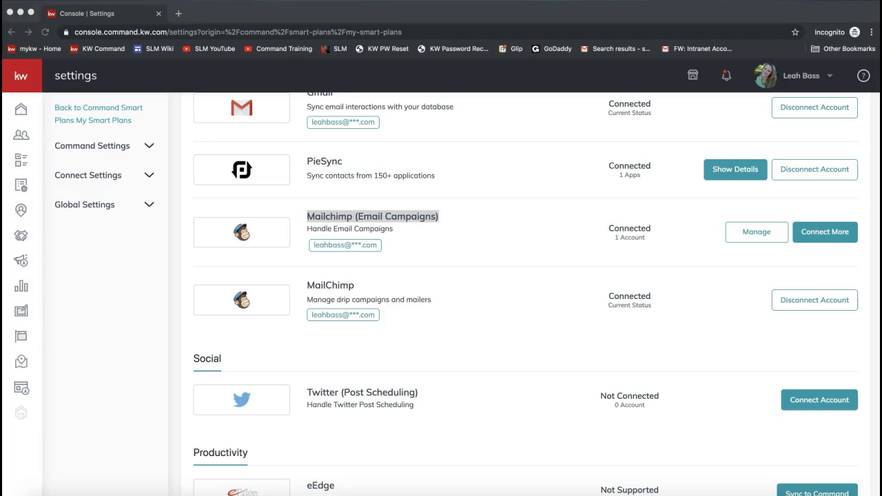
{"action": "left_click", "coordinate": [177, 14]}
{"action": "type", "text": "mailchimp"}
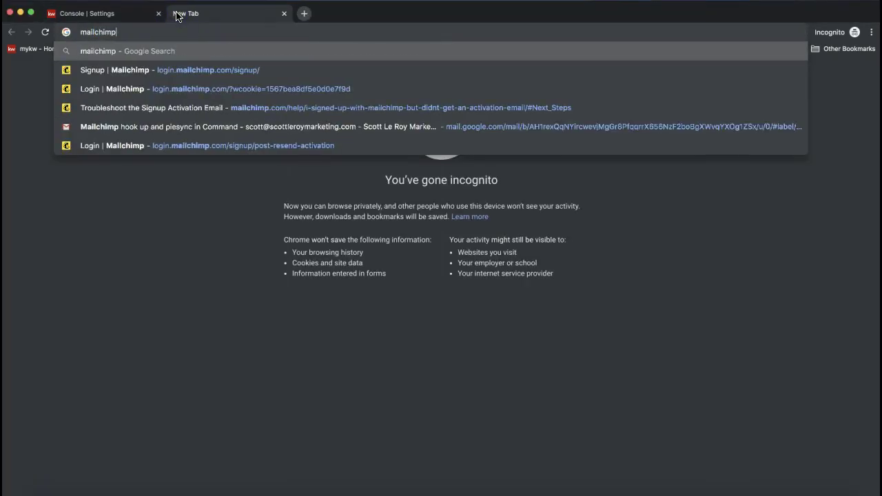
{"action": "type", "text": ".com/signup"}
{"action": "key", "text": "Return"}
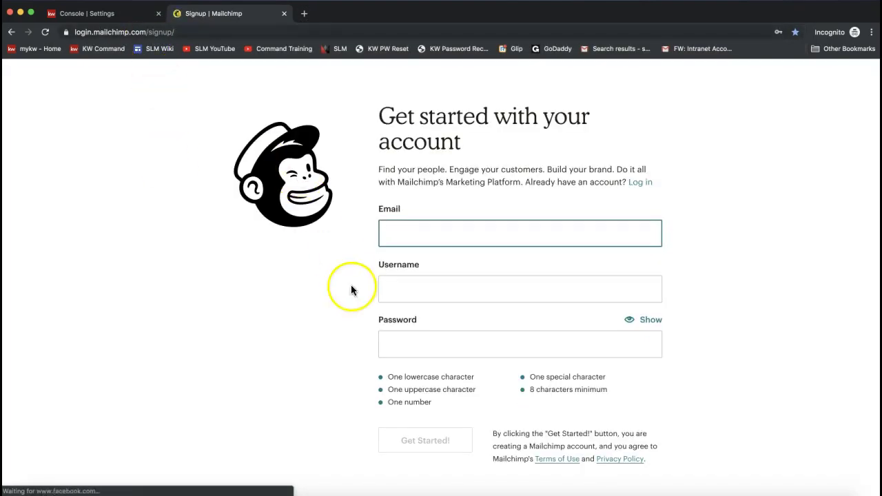
{"action": "left_click", "coordinate": [281, 14]}
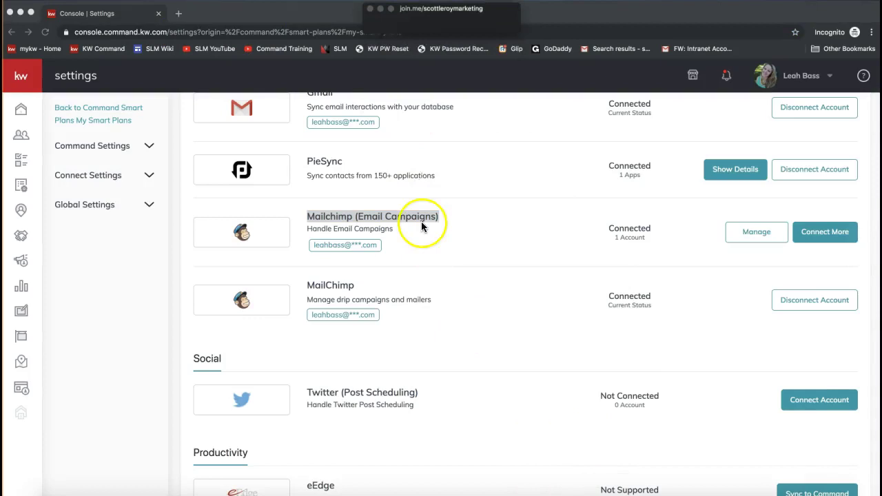
{"action": "left_click", "coordinate": [414, 32]}
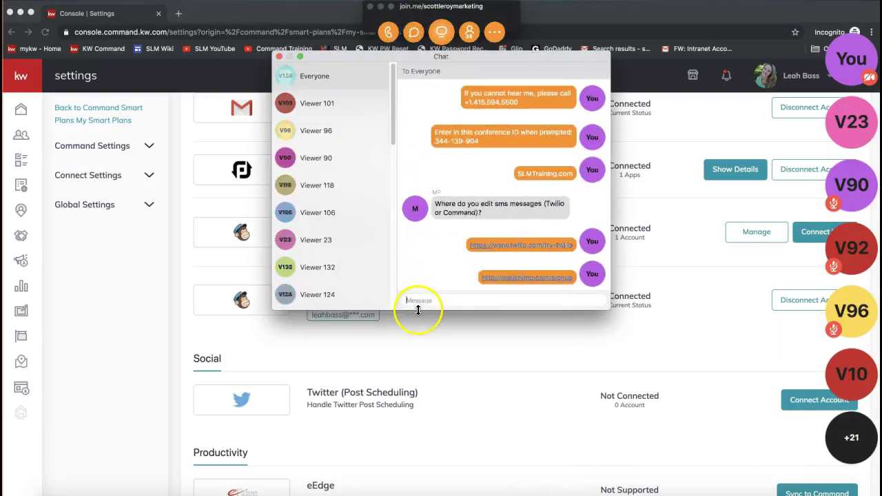
{"action": "left_click", "coordinate": [278, 57]}
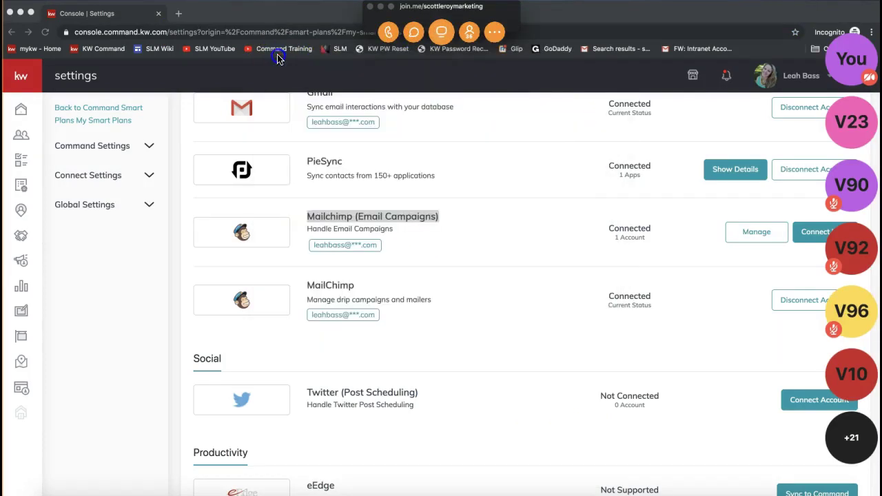
{"action": "left_click", "coordinate": [381, 7]}
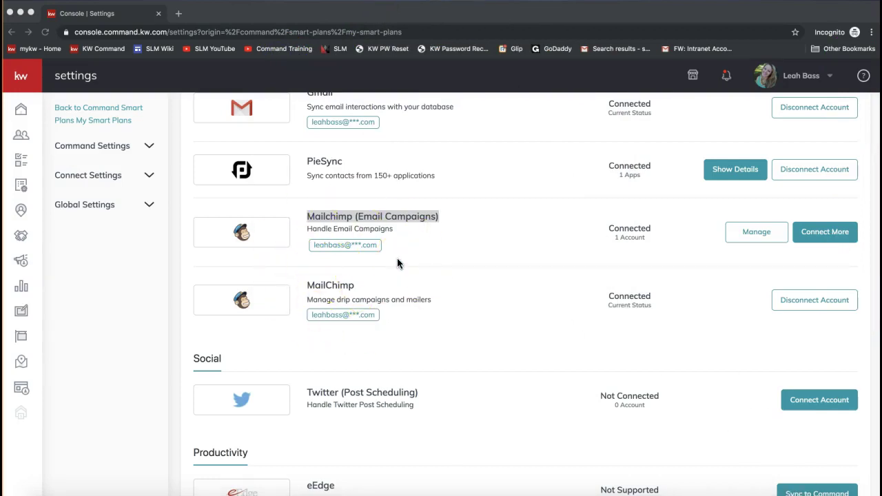
{"action": "scroll", "coordinate": [398, 263], "scroll_direction": "up", "scroll_amount": 3}
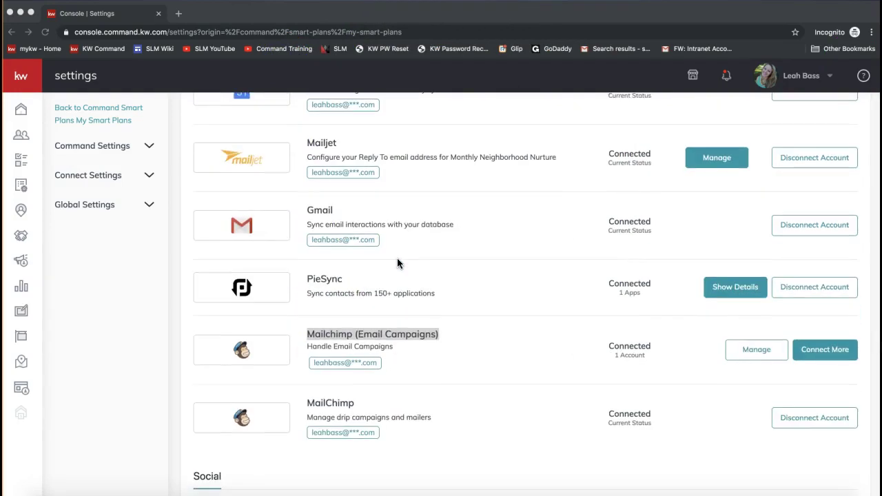
{"action": "scroll", "coordinate": [398, 263], "scroll_direction": "up", "scroll_amount": 1}
{"action": "scroll", "coordinate": [397, 257], "scroll_direction": "up", "scroll_amount": 10}
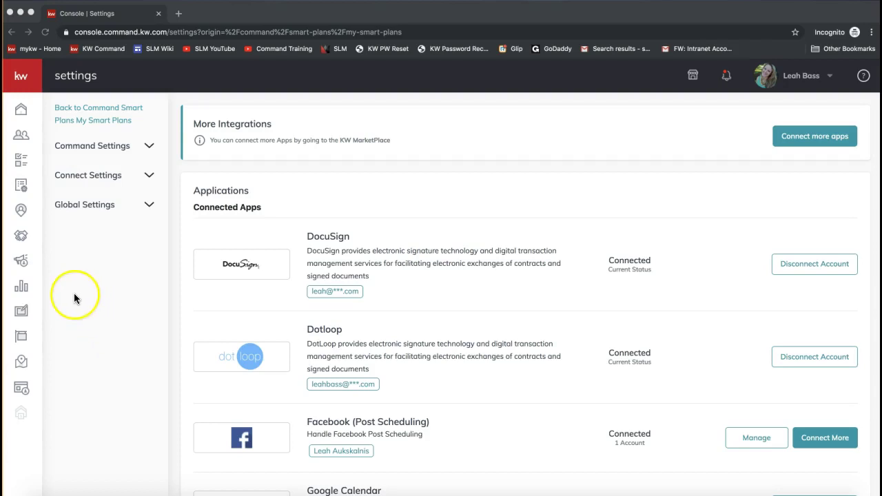
- Go to Campaigns from the sidebar to view the Paid Ads list with the Test draft
{"action": "left_click", "coordinate": [21, 262]}
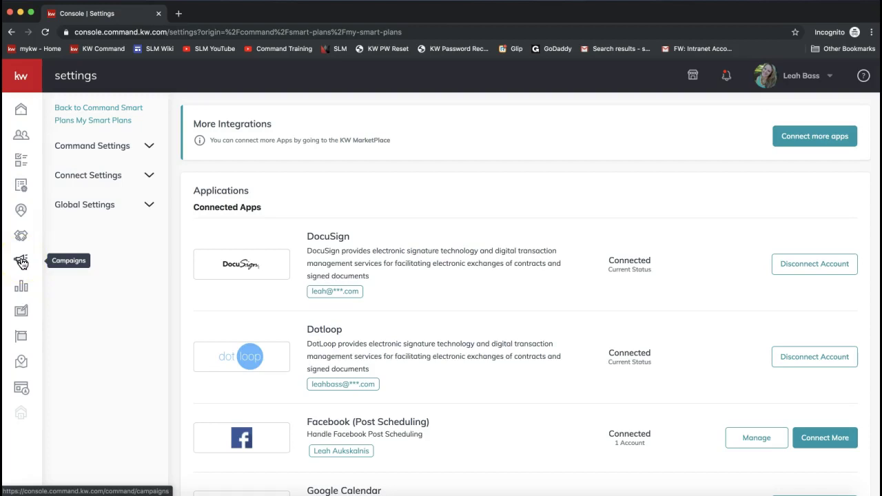
{"action": "left_click", "coordinate": [22, 262]}
{"action": "left_click", "coordinate": [23, 266]}
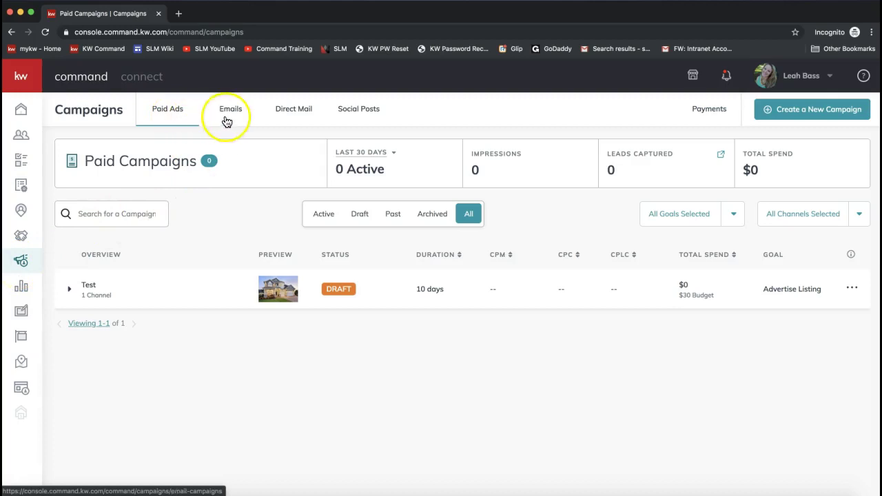
{"action": "left_click", "coordinate": [359, 122]}
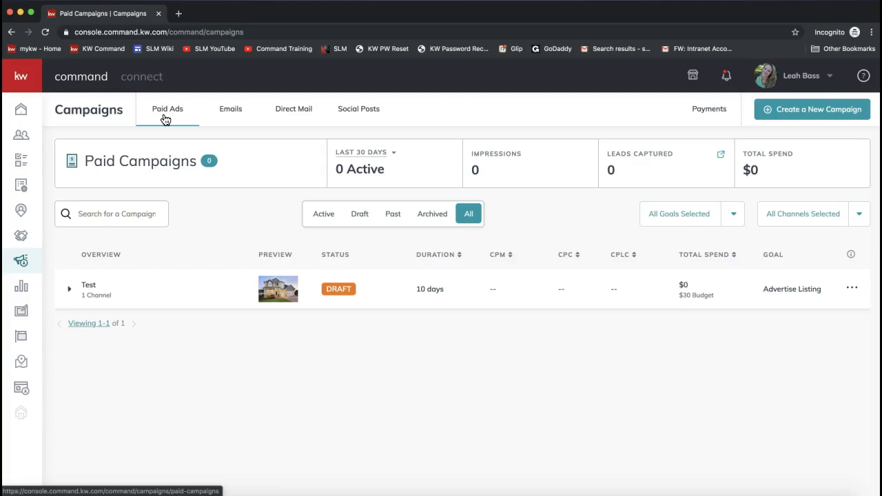
{"action": "left_click", "coordinate": [163, 116]}
{"action": "left_click", "coordinate": [163, 119]}
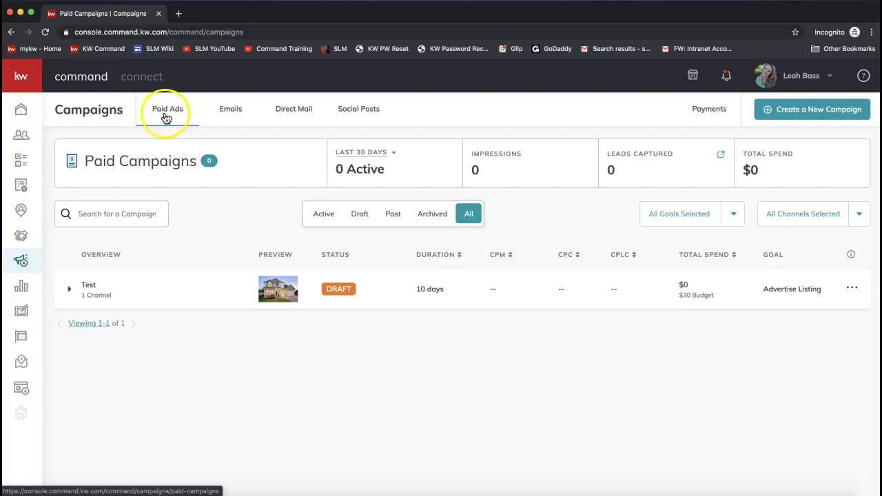
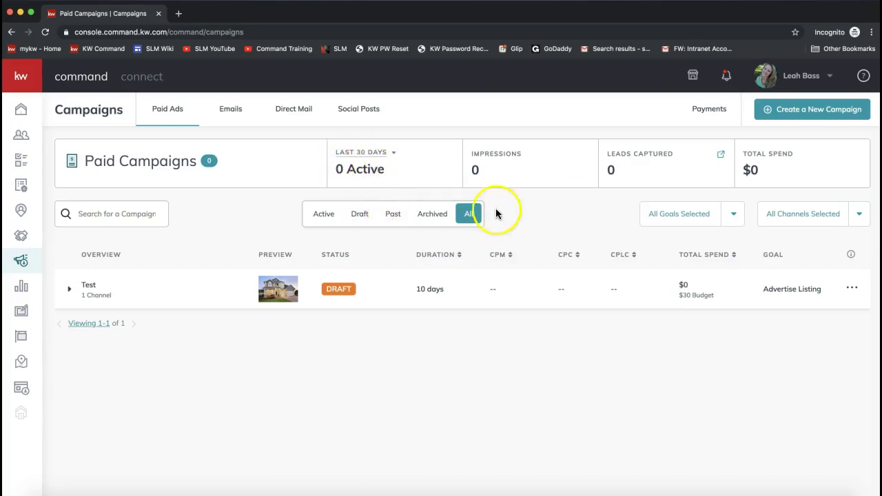
- Review the Paid Ads summary cards: Impressions 0, Leads Captured and Total Spend $0
{"action": "double_click", "coordinate": [474, 170]}
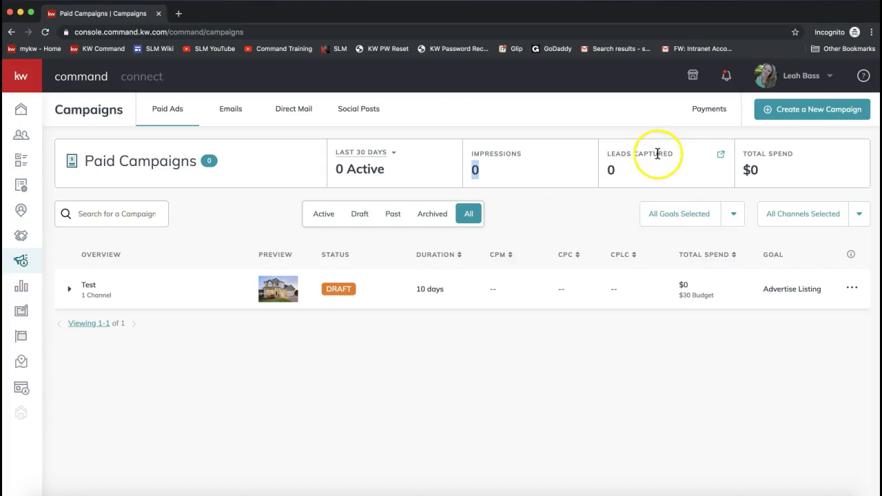
{"action": "left_click_drag", "start_coordinate": [671, 152], "coordinate": [607, 149]}
{"action": "left_click", "coordinate": [607, 149]}
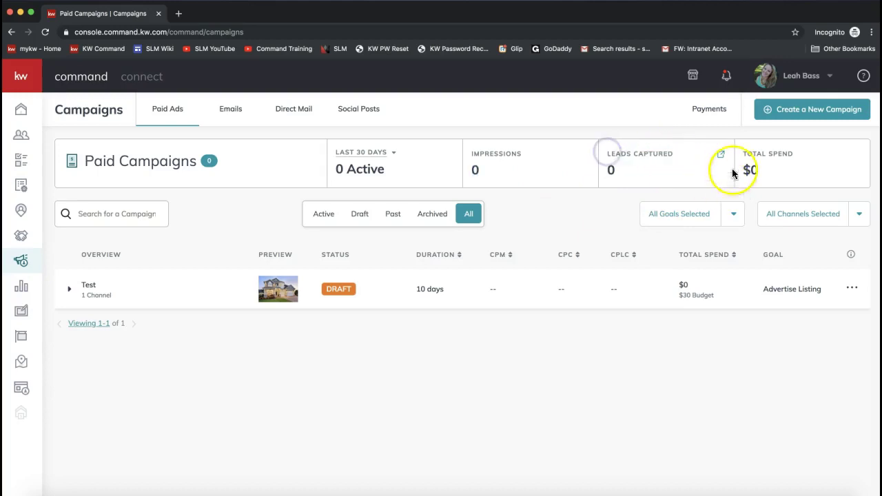
{"action": "left_click", "coordinate": [703, 172]}
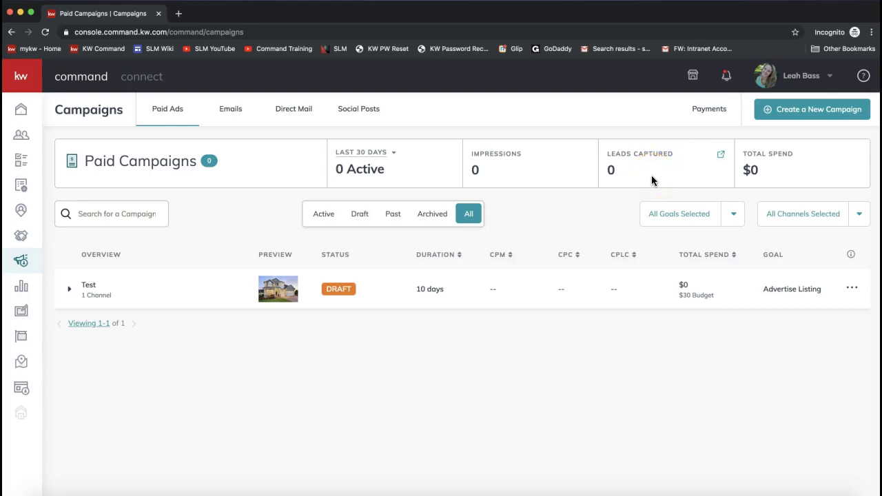
{"action": "left_click_drag", "start_coordinate": [742, 153], "coordinate": [758, 179]}
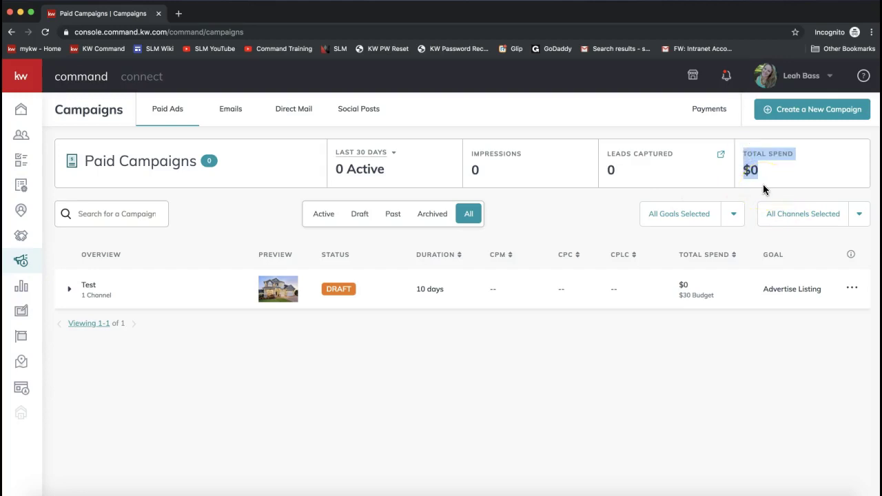
{"action": "left_click", "coordinate": [510, 350]}
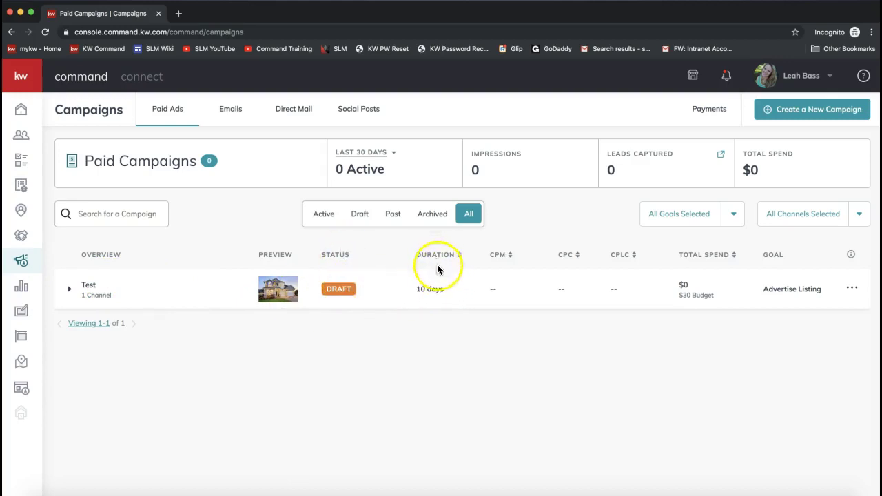
- Check the draft Test campaign's row (10 days, $30, Advertise Listing) and open its actions menu
{"action": "left_click", "coordinate": [494, 261]}
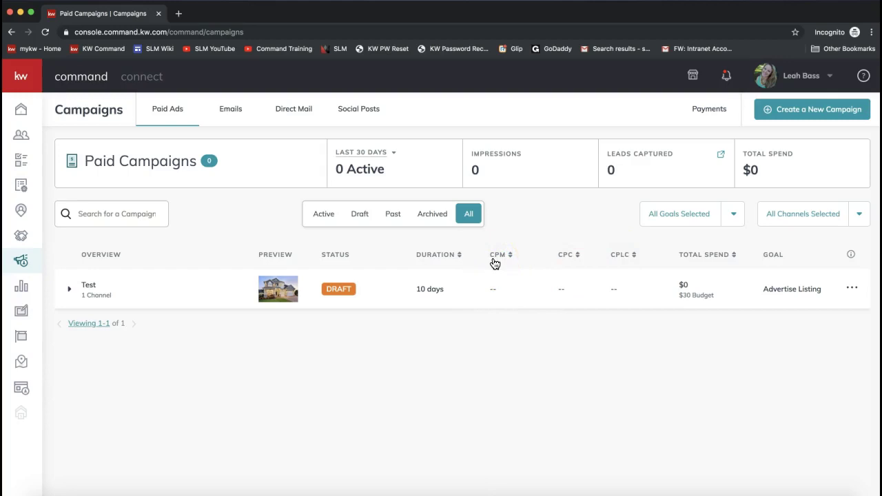
{"action": "left_click", "coordinate": [496, 262]}
{"action": "left_click", "coordinate": [505, 261]}
{"action": "left_click", "coordinate": [566, 260]}
{"action": "left_click", "coordinate": [703, 262]}
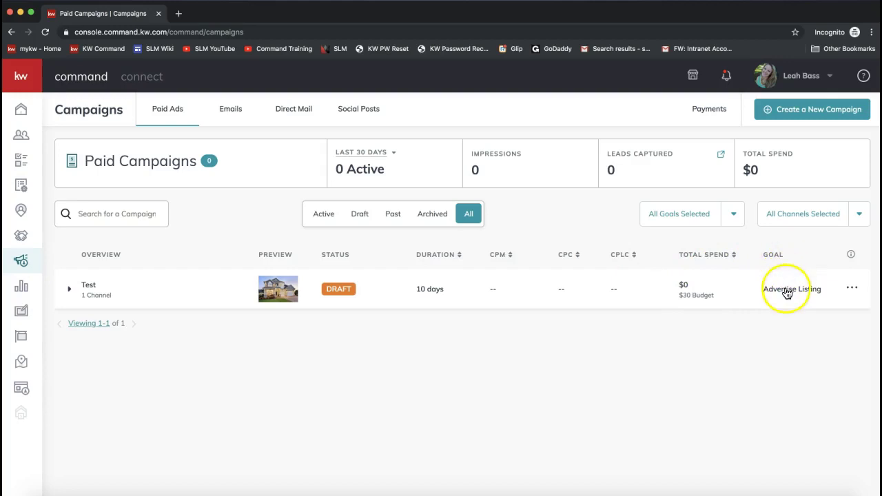
{"action": "left_click", "coordinate": [852, 289]}
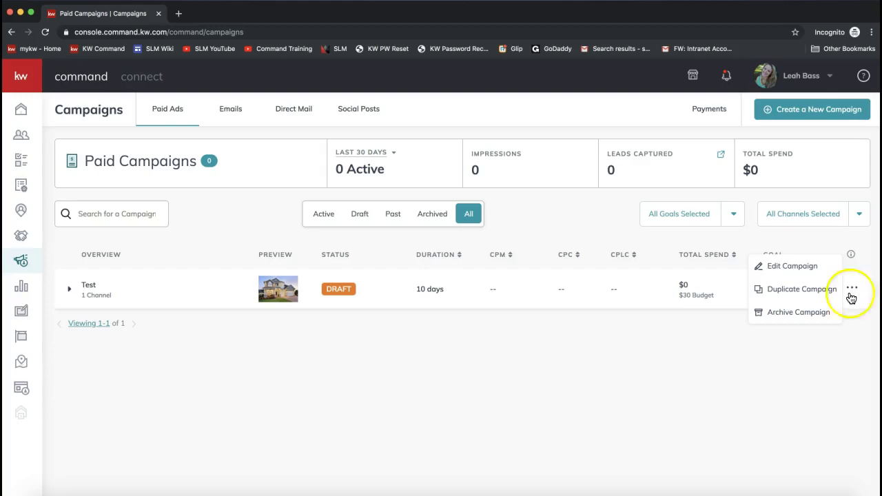
- Close the Test actions menu, check Payments and the tabs, then start a new campaign
{"action": "left_click", "coordinate": [792, 317]}
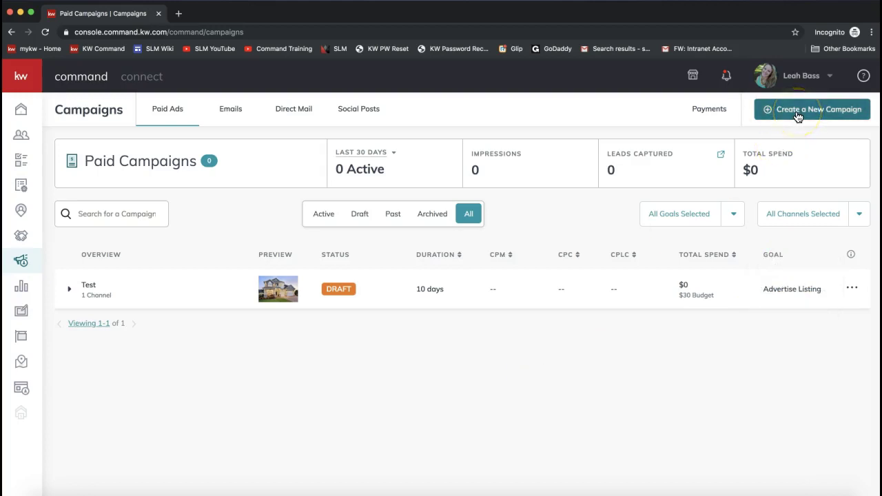
{"action": "left_click", "coordinate": [710, 115]}
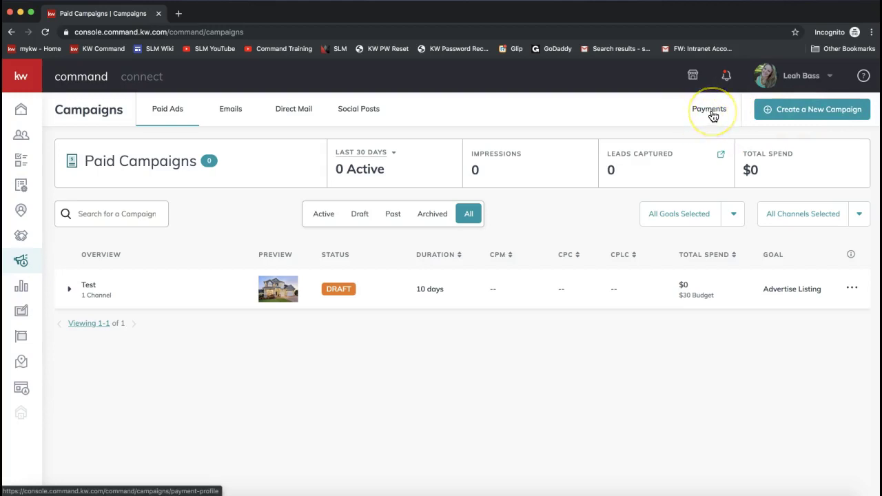
{"action": "left_click", "coordinate": [167, 112]}
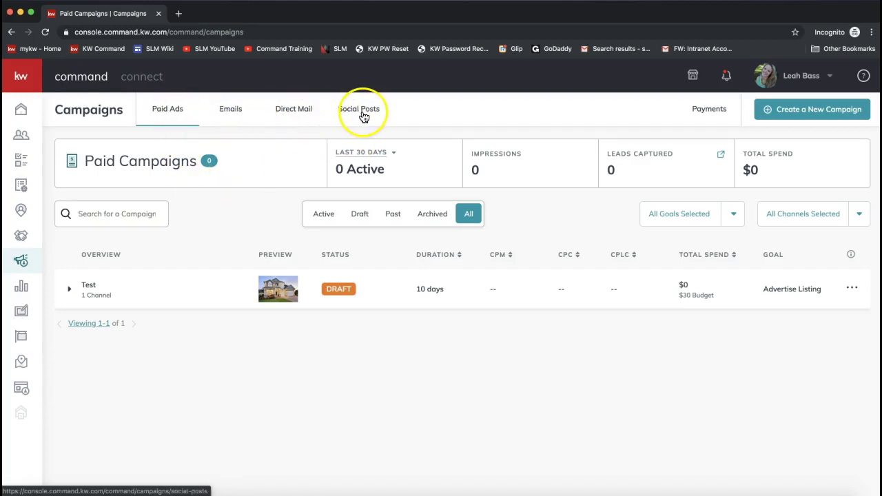
{"action": "left_click", "coordinate": [710, 114]}
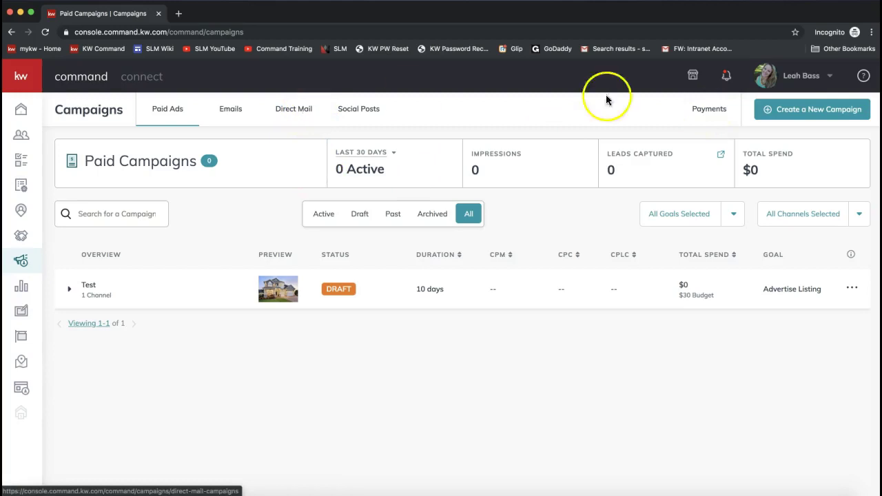
{"action": "left_click", "coordinate": [791, 116]}
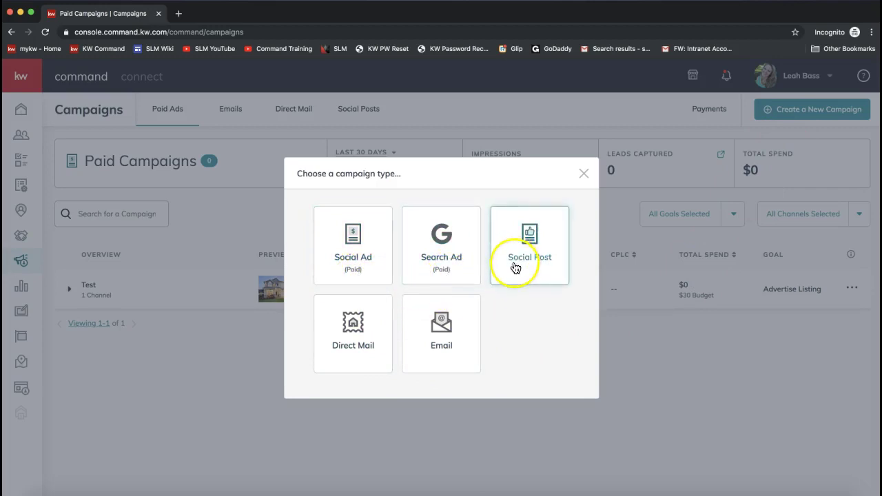
- Choose Social Ad (Paid) and name the campaign 'New Listing Campaign'
{"action": "left_click", "coordinate": [357, 350]}
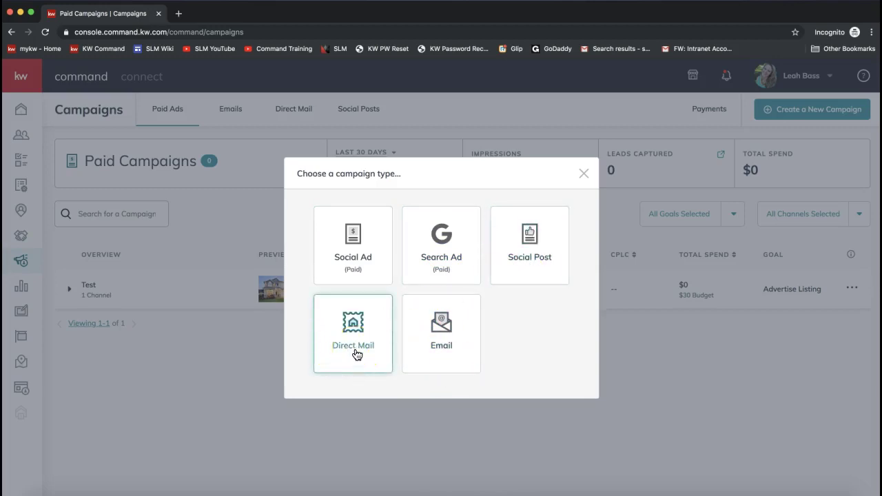
{"action": "left_click", "coordinate": [354, 268]}
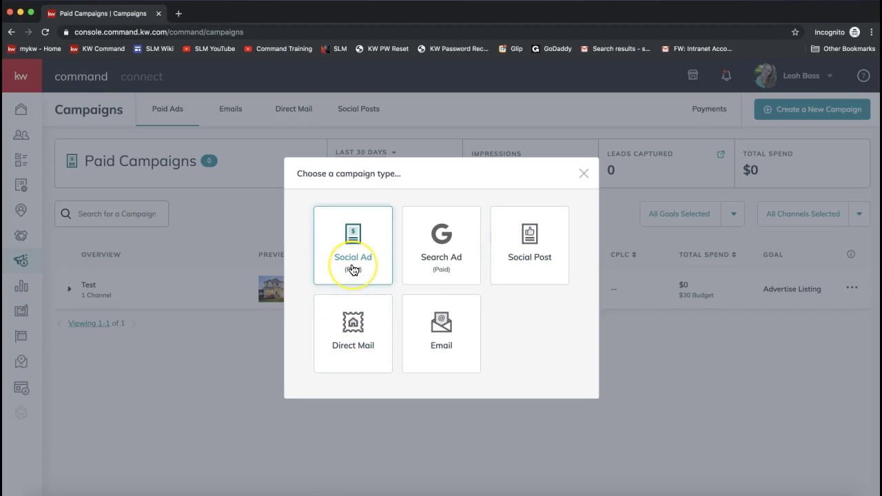
{"action": "left_click", "coordinate": [356, 268]}
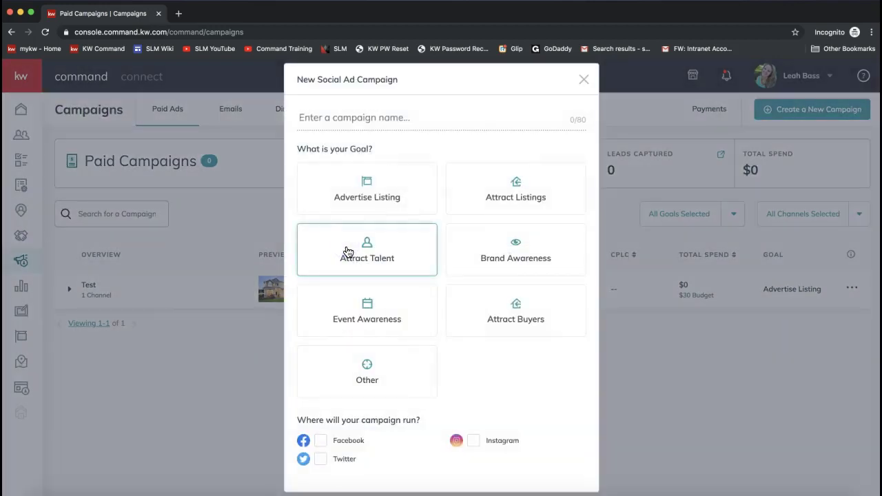
{"action": "left_click", "coordinate": [541, 117]}
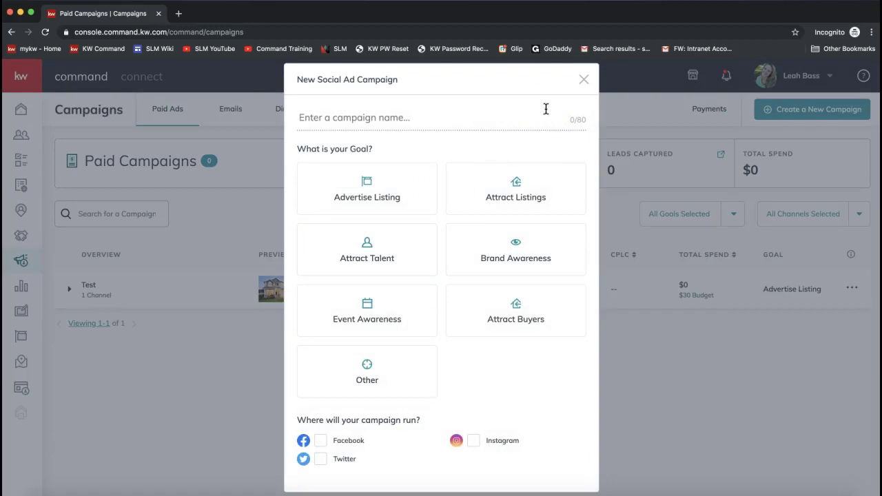
{"action": "left_click_drag", "start_coordinate": [473, 105], "coordinate": [300, 83]}
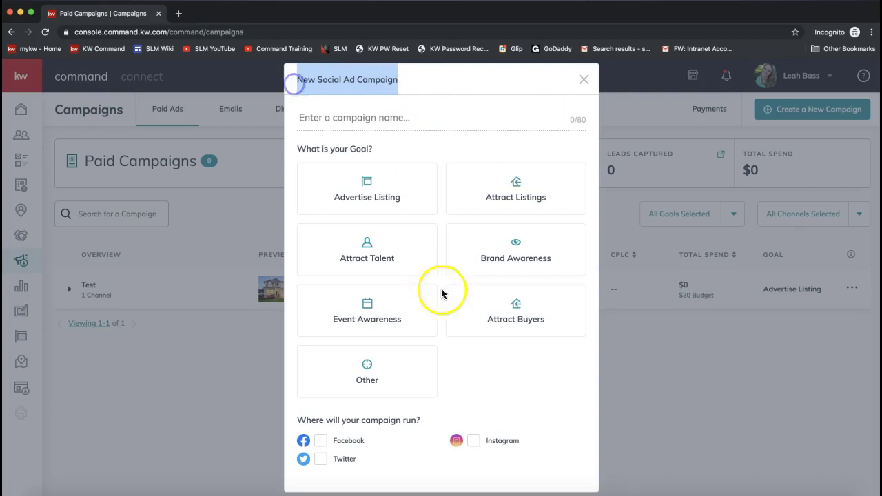
{"action": "left_click", "coordinate": [338, 124]}
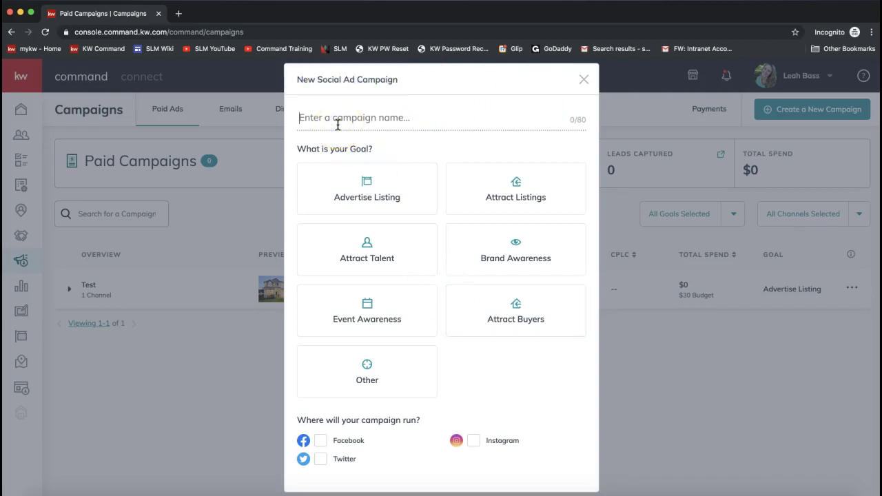
{"action": "type", "text": "New Listing Campaign"}
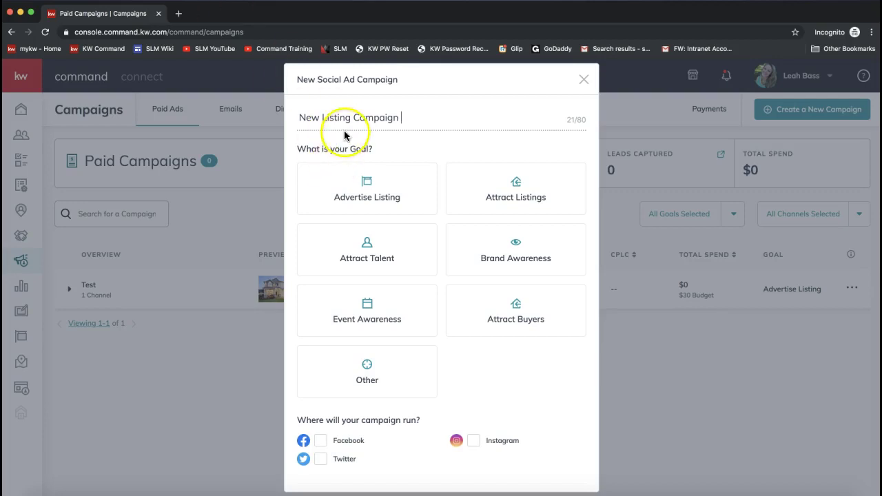
{"action": "left_click_drag", "start_coordinate": [295, 151], "coordinate": [388, 147]}
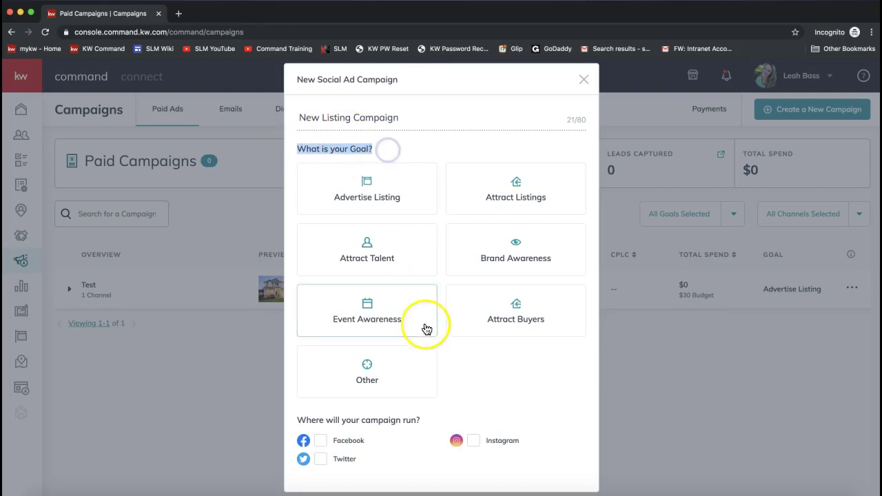
- Pick the Advertise Listing goal, tick Facebook, and continue to campaign setup
{"action": "left_click", "coordinate": [356, 198]}
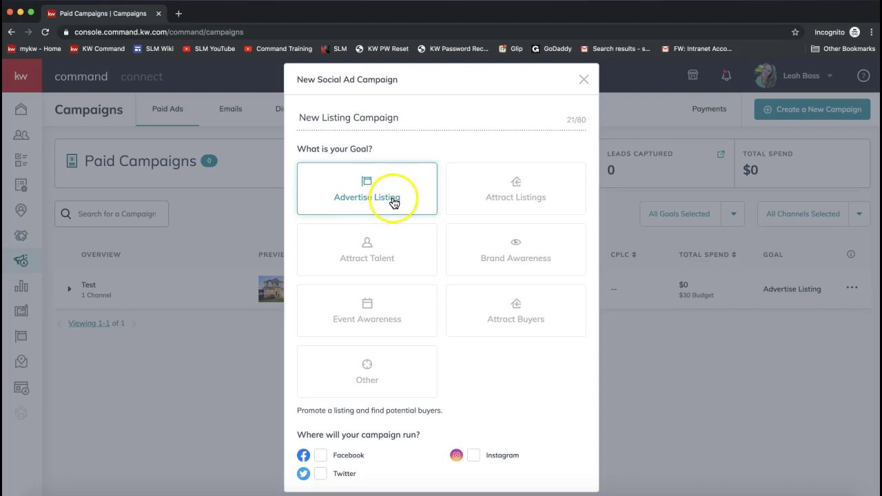
{"action": "left_click", "coordinate": [411, 345]}
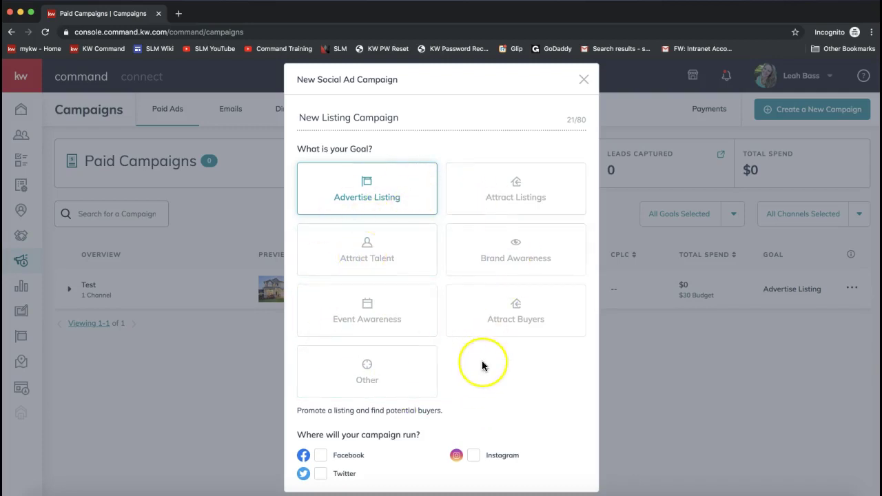
{"action": "scroll", "coordinate": [483, 364], "scroll_direction": "down", "scroll_amount": 2}
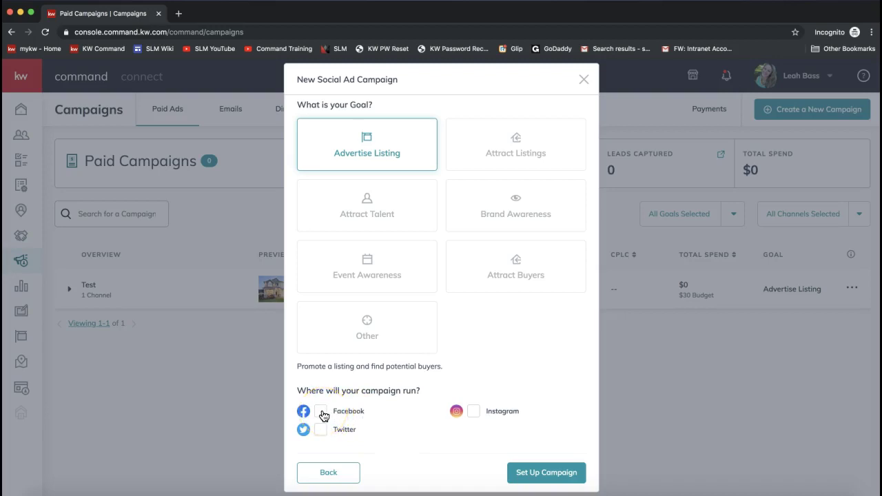
{"action": "left_click", "coordinate": [321, 412]}
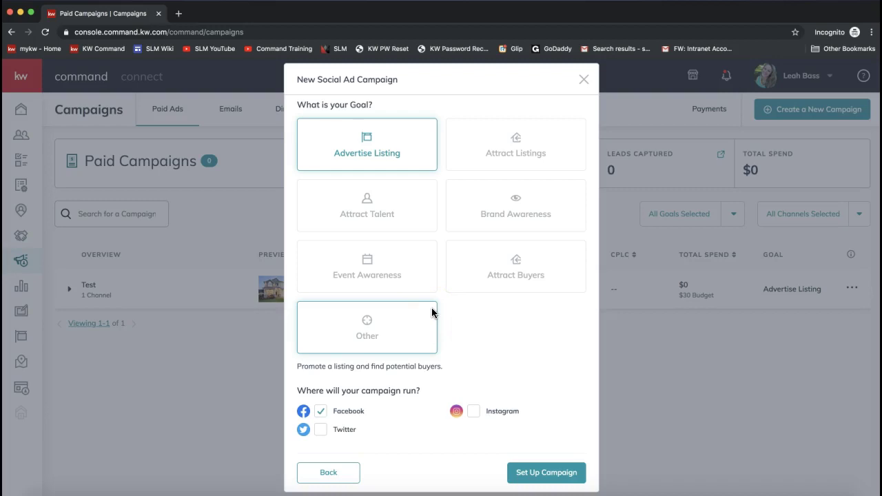
{"action": "scroll", "coordinate": [478, 394], "scroll_direction": "up", "scroll_amount": 2}
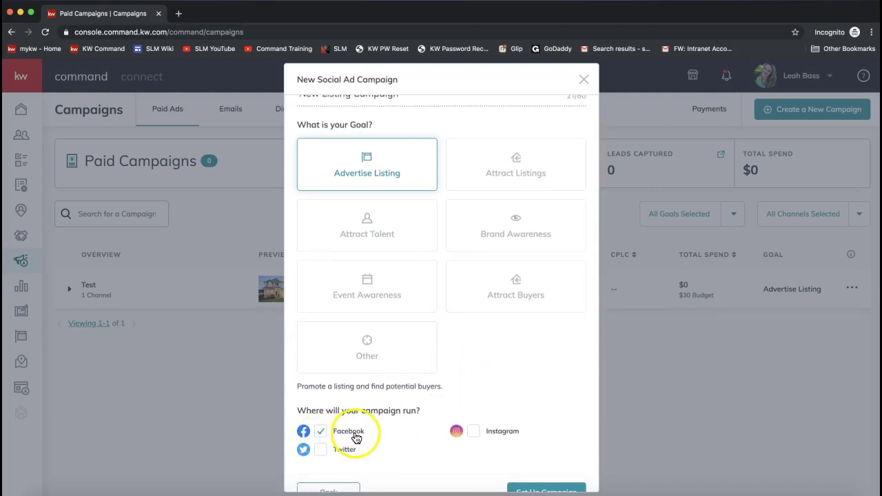
{"action": "scroll", "coordinate": [499, 419], "scroll_direction": "down", "scroll_amount": 1}
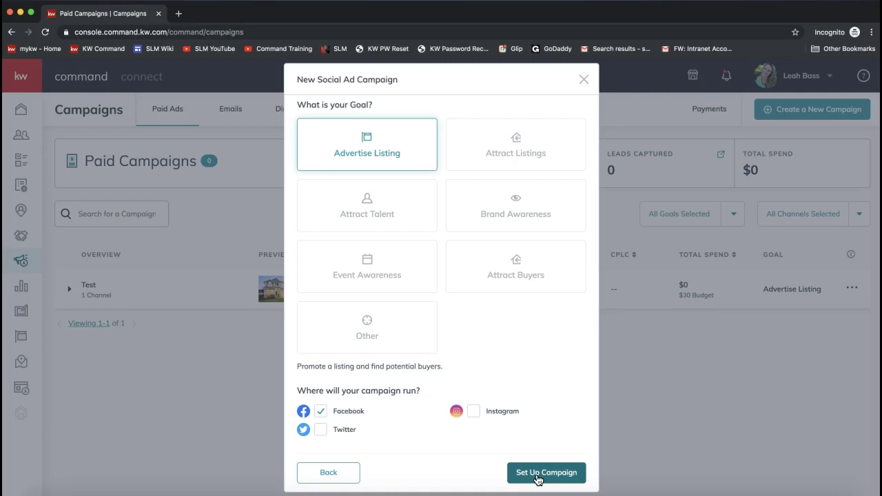
{"action": "left_click", "coordinate": [537, 475]}
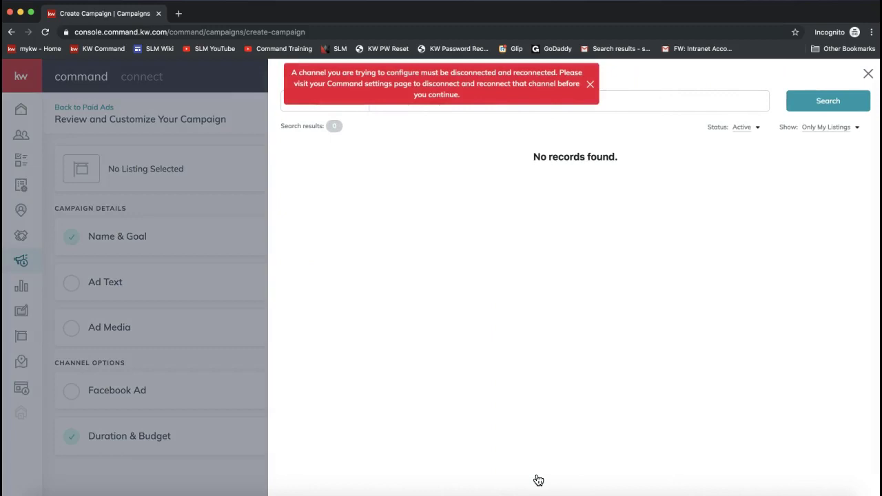
- Dismiss the channel-reconnect error and set the listing picker to show All Listings
{"action": "left_click", "coordinate": [590, 84]}
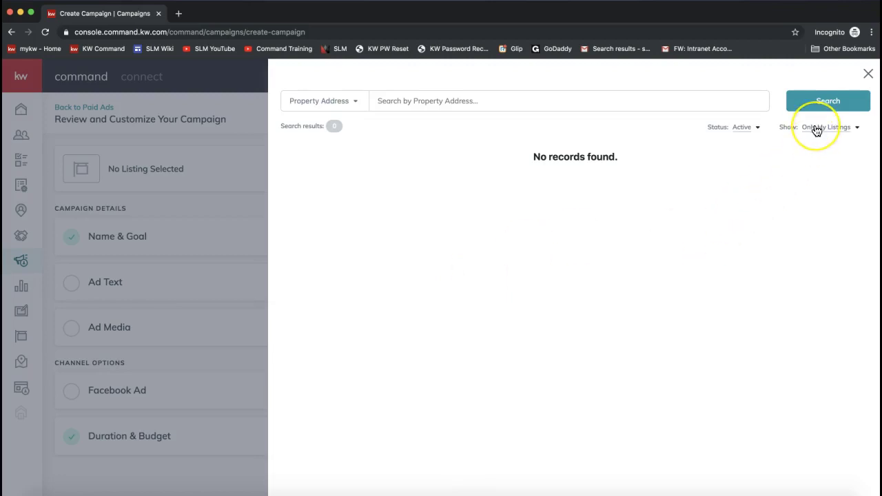
{"action": "left_click", "coordinate": [510, 193]}
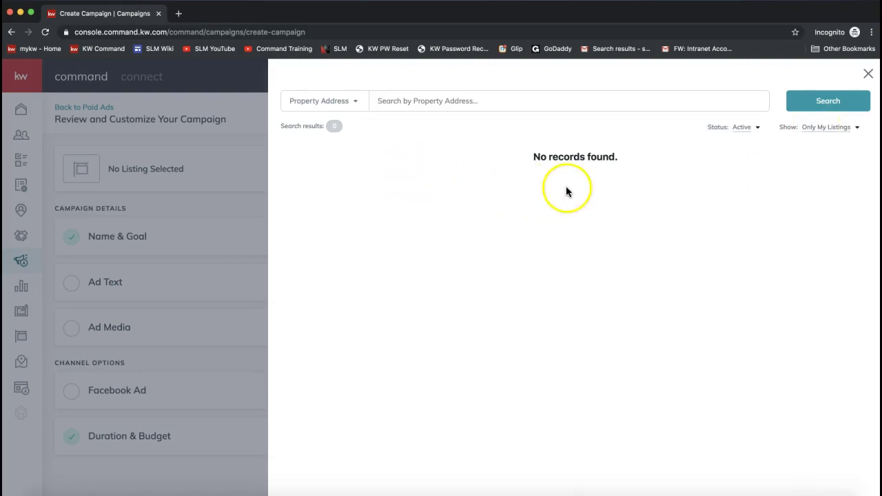
{"action": "left_click", "coordinate": [836, 129]}
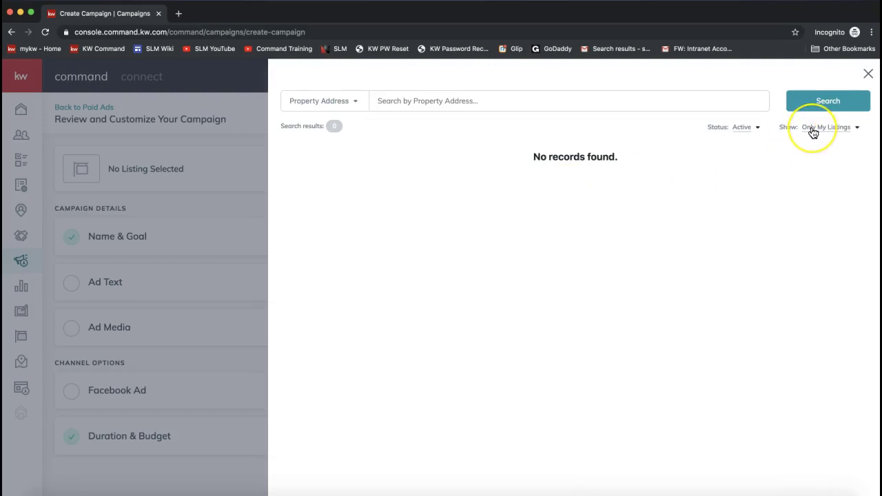
{"action": "left_click", "coordinate": [814, 131]}
{"action": "left_click", "coordinate": [823, 133]}
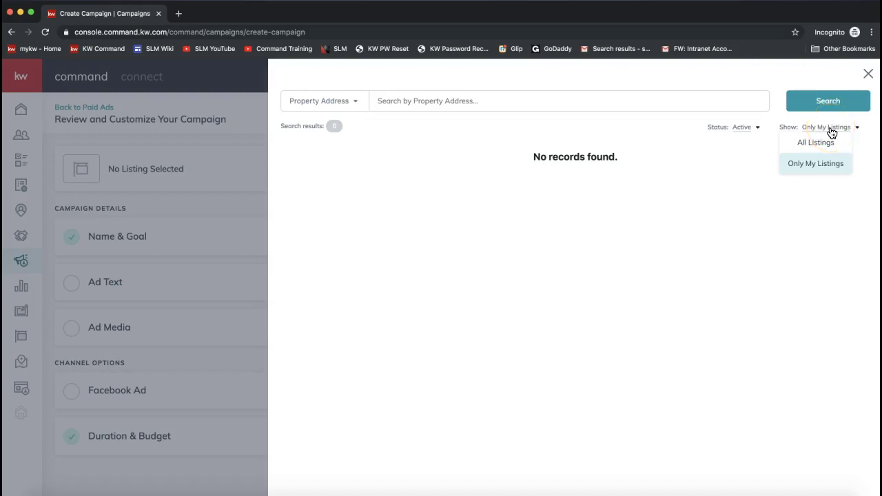
{"action": "left_click", "coordinate": [808, 143]}
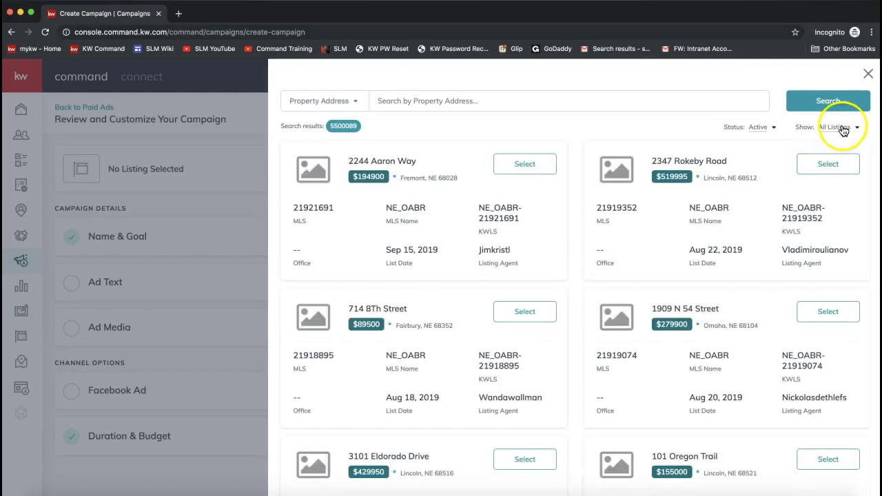
{"action": "left_click", "coordinate": [842, 128]}
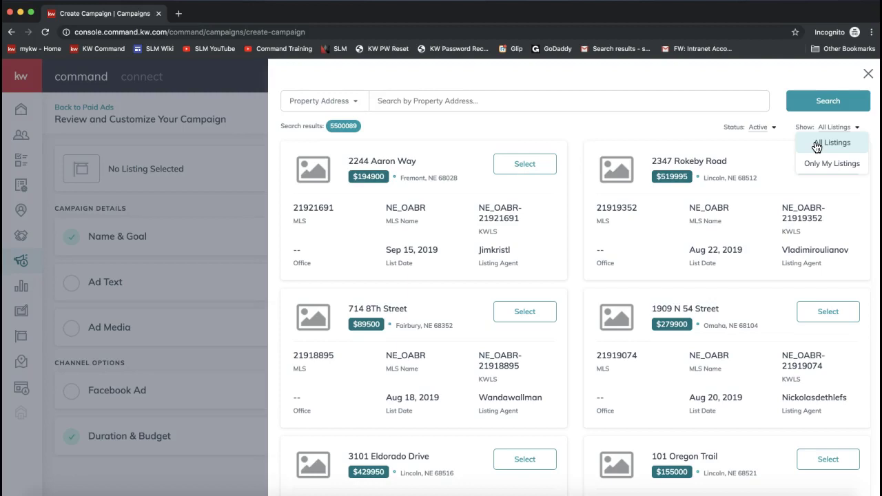
- Browse the saved-address and search-field options for finding a listing
{"action": "left_click", "coordinate": [394, 102]}
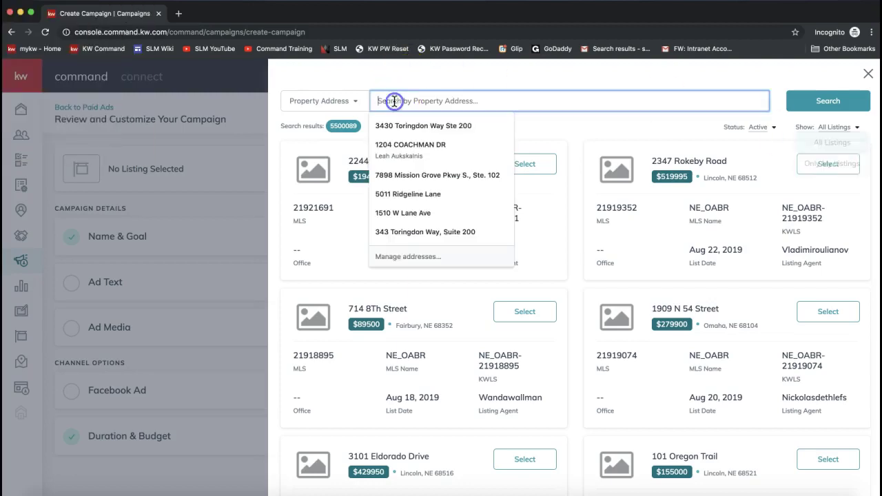
{"action": "left_click", "coordinate": [345, 101]}
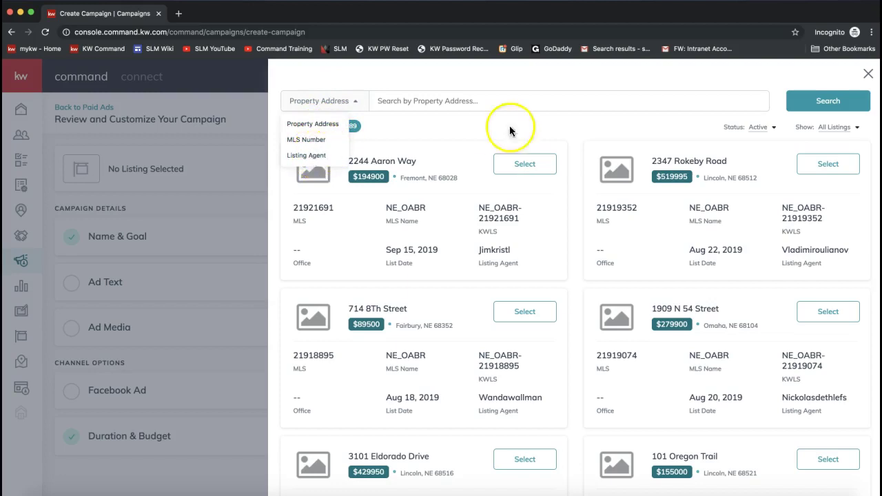
{"action": "left_click", "coordinate": [534, 129]}
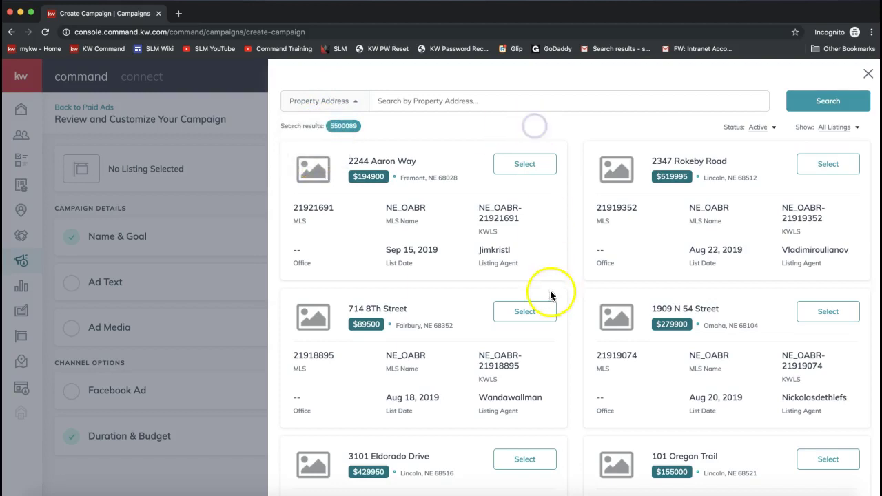
{"action": "left_click", "coordinate": [540, 168]}
{"action": "left_click", "coordinate": [541, 169]}
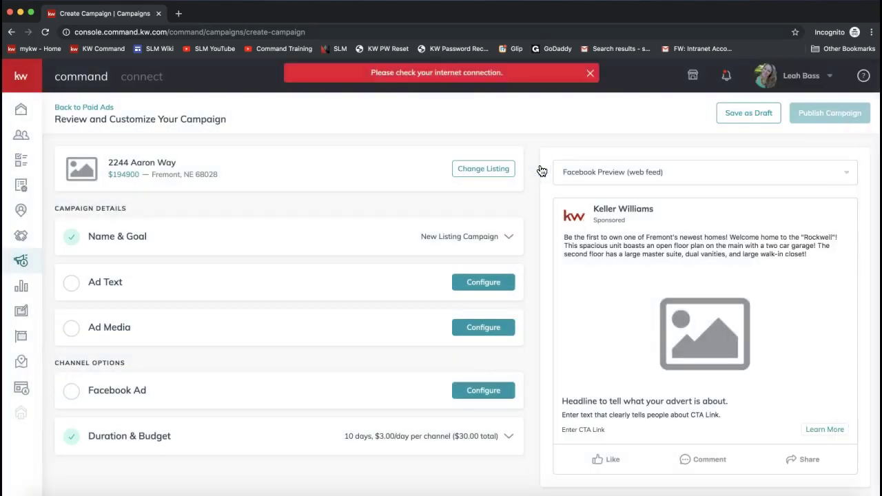
{"action": "left_click_drag", "start_coordinate": [109, 162], "coordinate": [177, 163]}
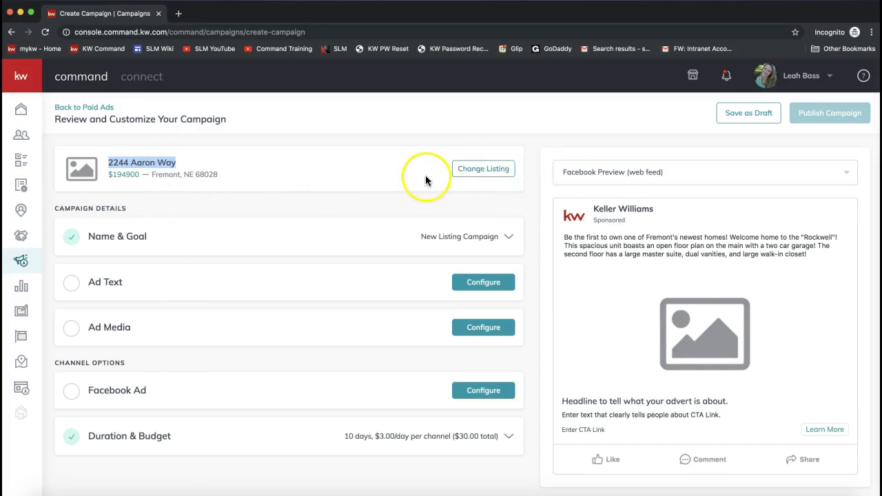
{"action": "scroll", "coordinate": [388, 173], "scroll_direction": "down", "scroll_amount": 1}
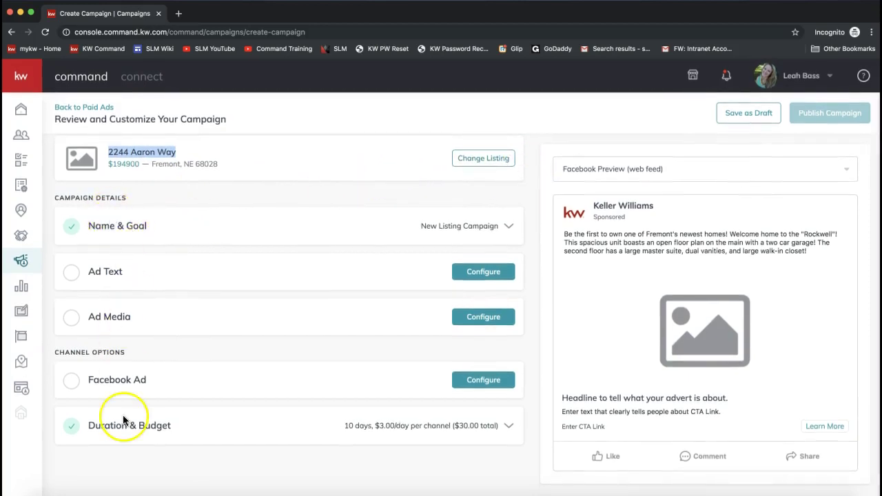
- Confirm the name New Listing Campaign and Advertise Listing goal, and save Name & Goal
{"action": "left_click", "coordinate": [143, 223]}
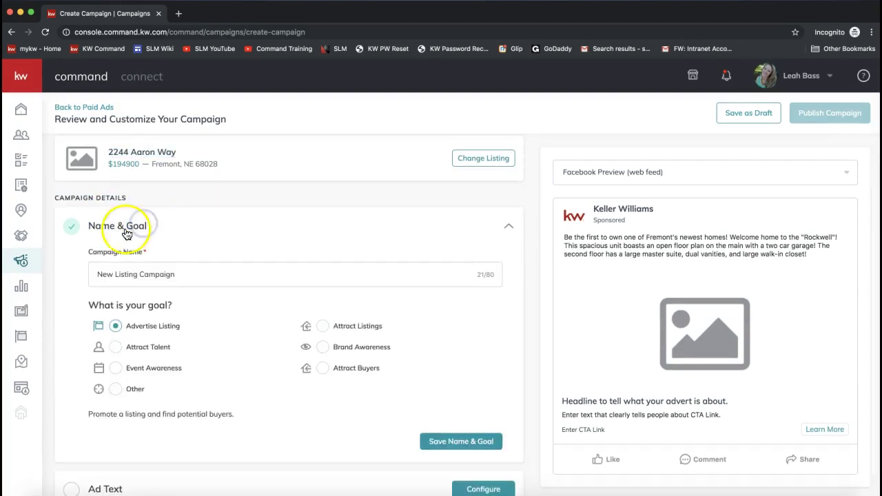
{"action": "scroll", "coordinate": [147, 234], "scroll_direction": "down", "scroll_amount": 2}
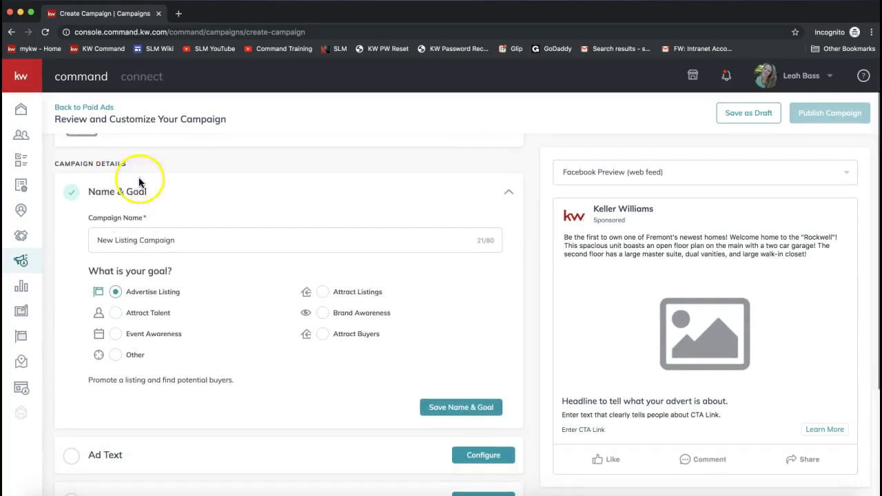
{"action": "left_click_drag", "start_coordinate": [100, 242], "coordinate": [193, 240]}
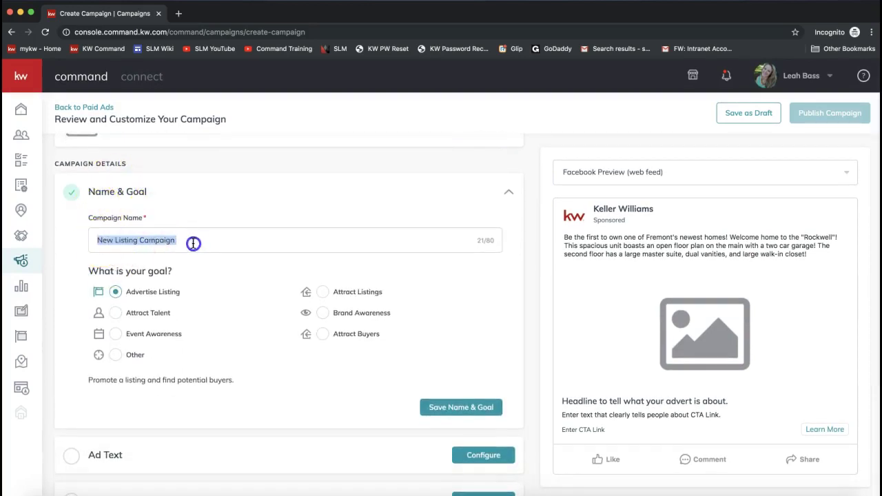
{"action": "left_click", "coordinate": [193, 242]}
{"action": "scroll", "coordinate": [182, 338], "scroll_direction": "down", "scroll_amount": 2}
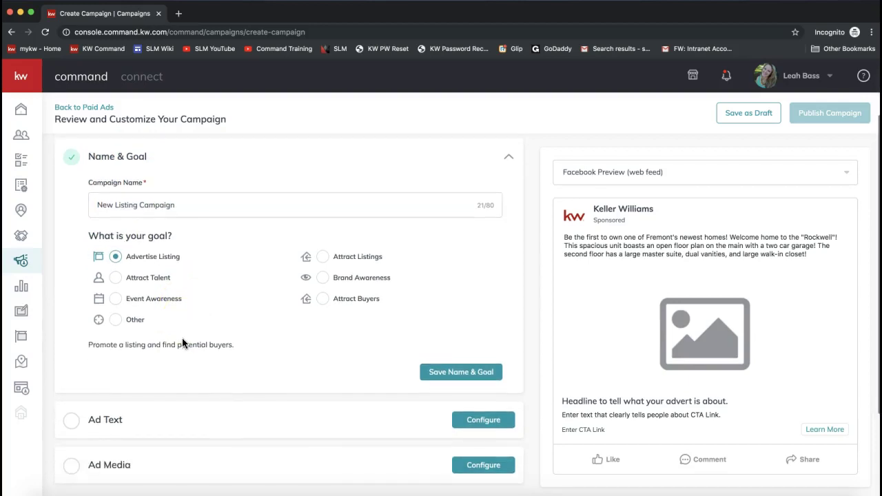
{"action": "scroll", "coordinate": [165, 269], "scroll_direction": "down", "scroll_amount": 3}
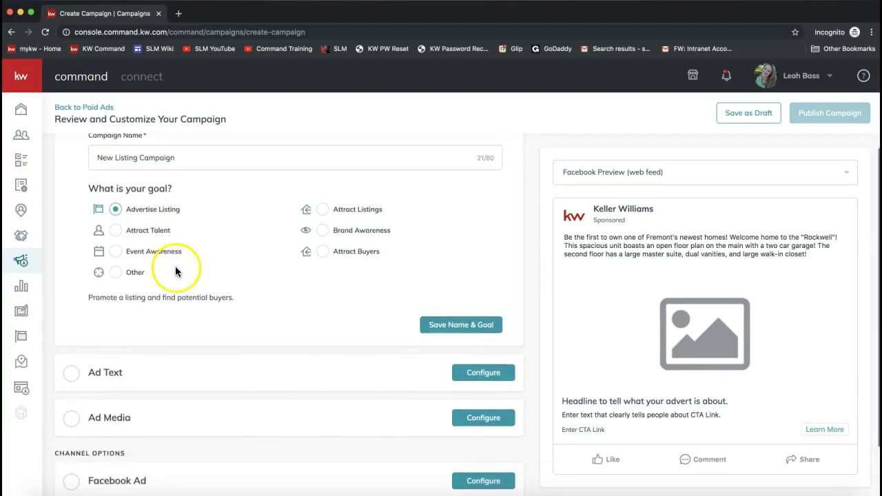
{"action": "left_click", "coordinate": [463, 336]}
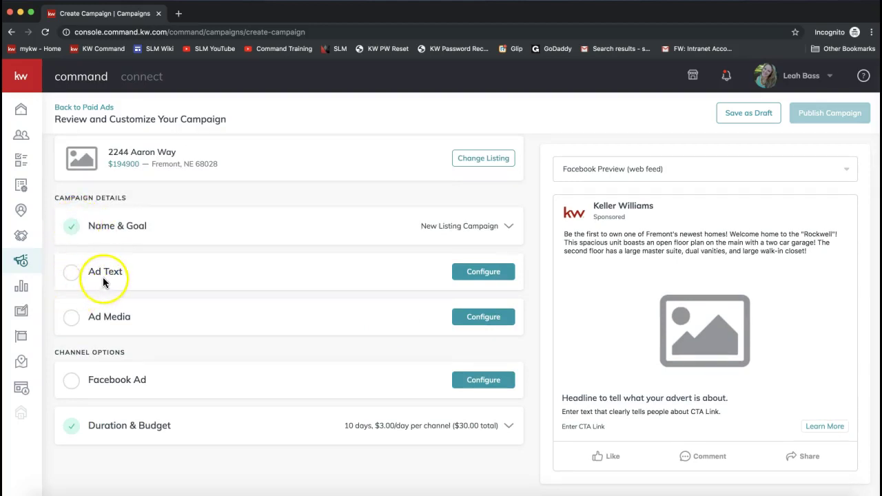
- Open Ad Text, review the prefilled Fremont "Rockwell" Main Copy, and move to the Headline field
{"action": "left_click", "coordinate": [114, 271]}
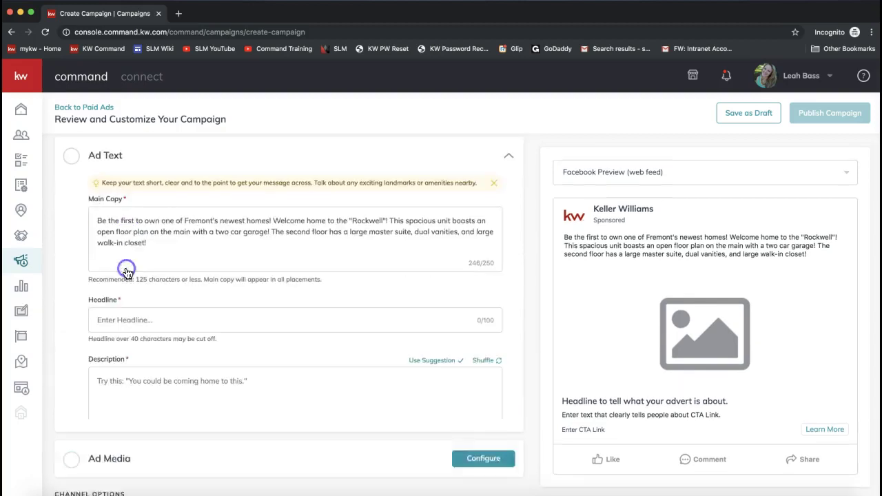
{"action": "scroll", "coordinate": [222, 247], "scroll_direction": "up", "scroll_amount": 2}
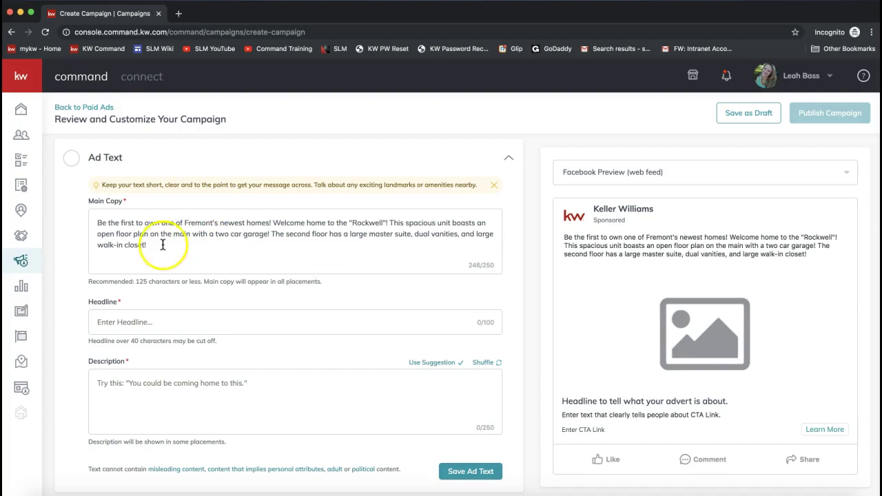
{"action": "left_click_drag", "start_coordinate": [162, 246], "coordinate": [89, 204]}
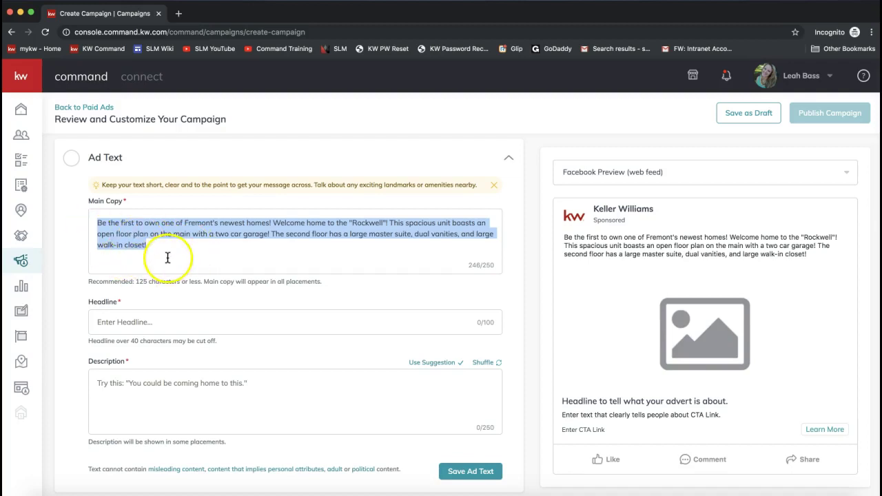
{"action": "left_click", "coordinate": [180, 250]}
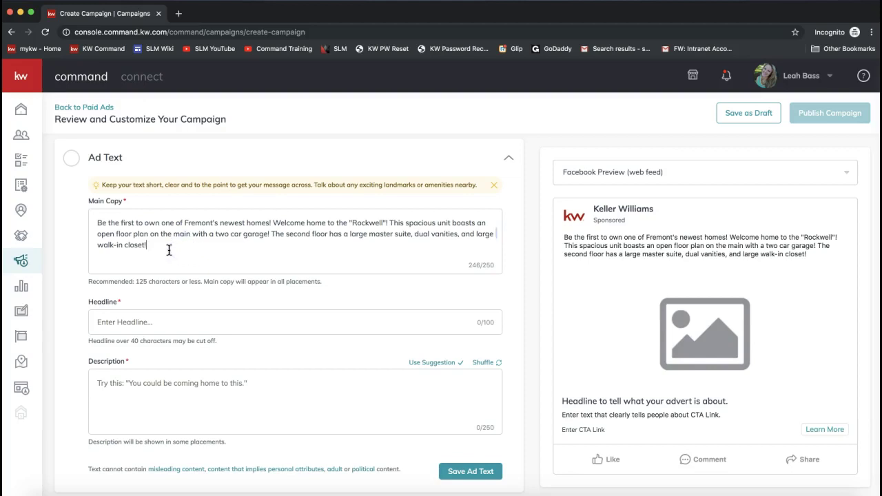
{"action": "left_click_drag", "start_coordinate": [501, 266], "coordinate": [467, 265]}
{"action": "scroll", "coordinate": [437, 272], "scroll_direction": "down", "scroll_amount": 1}
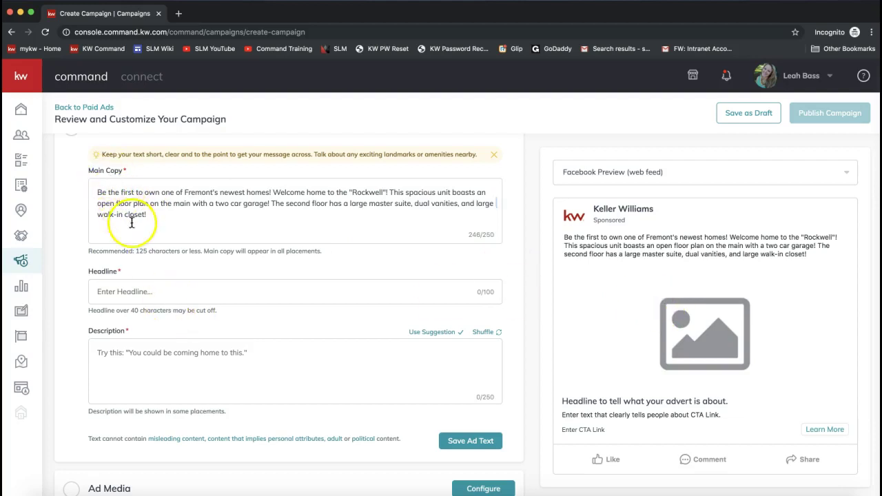
{"action": "left_click", "coordinate": [120, 290]}
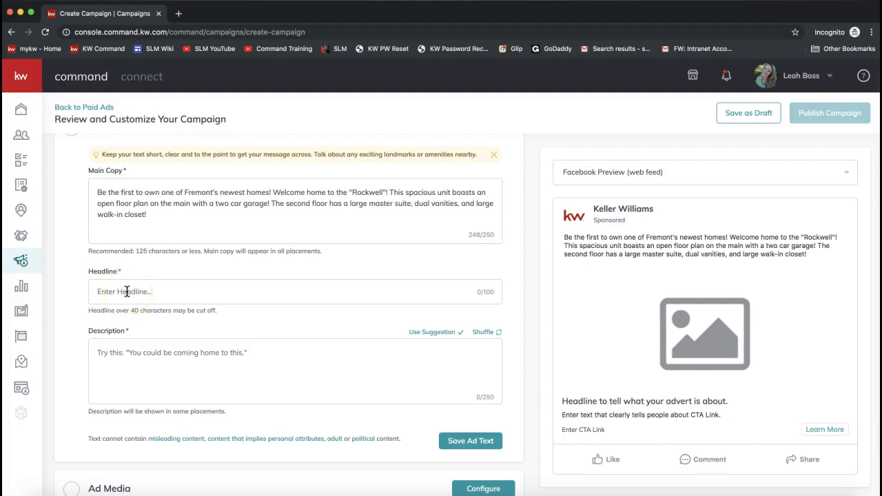
- Enter the headline 'Proudly Presenting 123 Main Street!' and check it in the ad preview
{"action": "type", "text": "Proudly"}
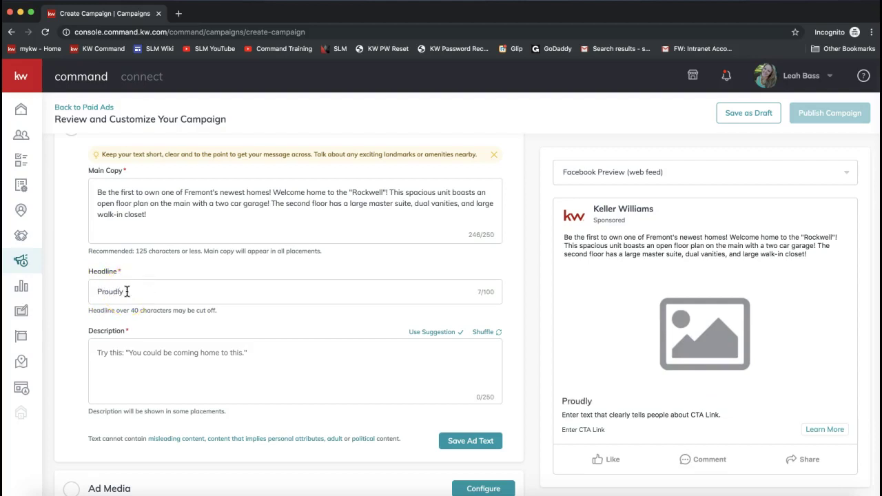
{"action": "type", "text": " Presenting 123 Main Street!"}
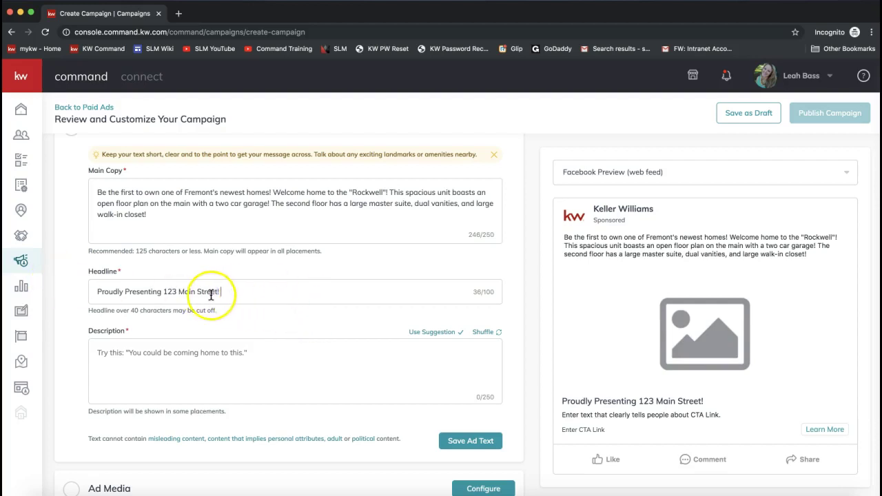
{"action": "left_click_drag", "start_coordinate": [102, 292], "coordinate": [210, 292]}
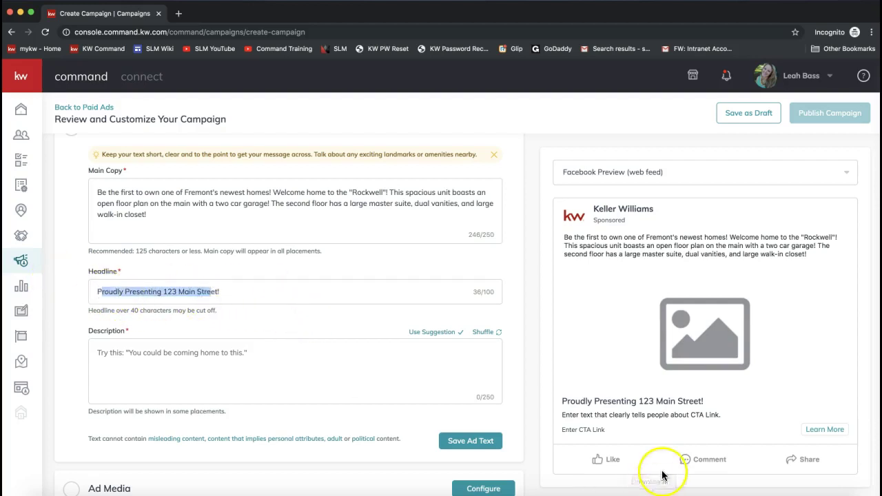
{"action": "left_click_drag", "start_coordinate": [706, 405], "coordinate": [542, 408]}
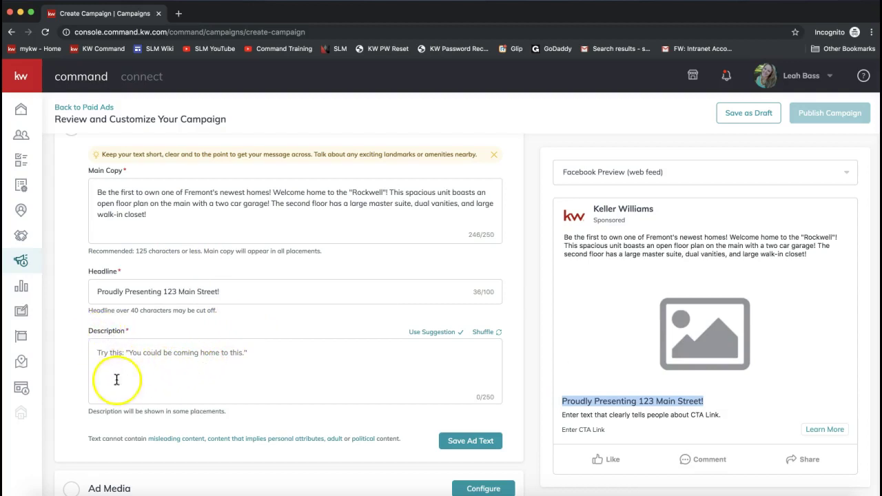
- Enter the description 'Helping you find your dream home today!'
{"action": "left_click", "coordinate": [118, 377]}
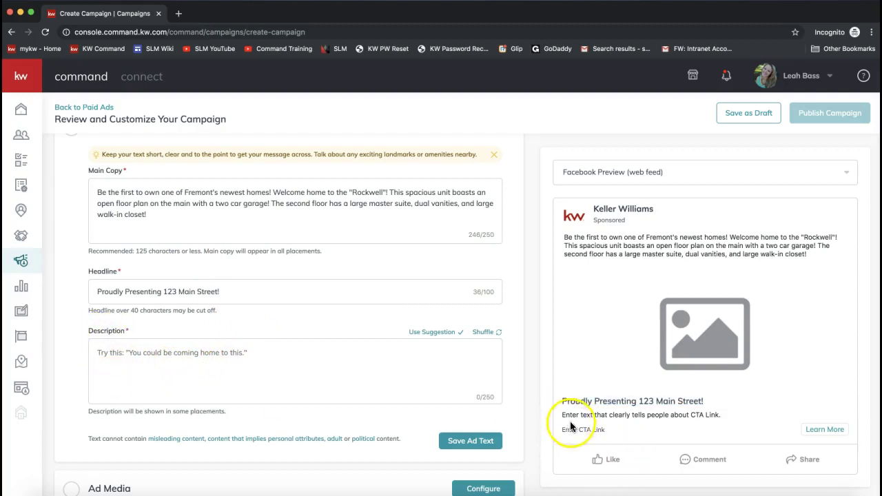
{"action": "left_click_drag", "start_coordinate": [722, 415], "coordinate": [558, 416]}
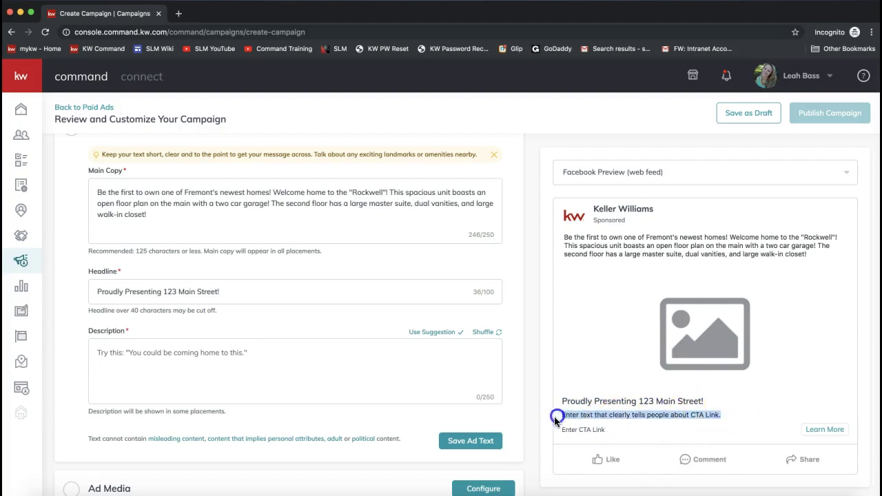
{"action": "left_click", "coordinate": [166, 355]}
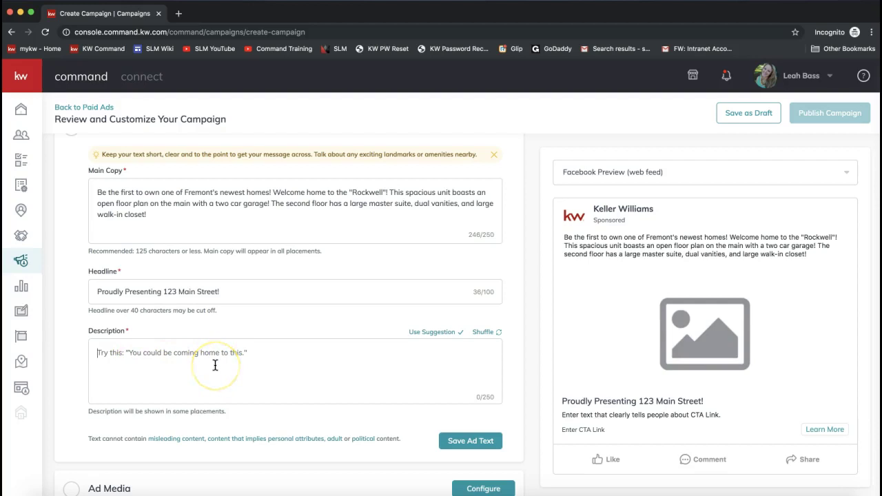
{"action": "type", "text": "H"}
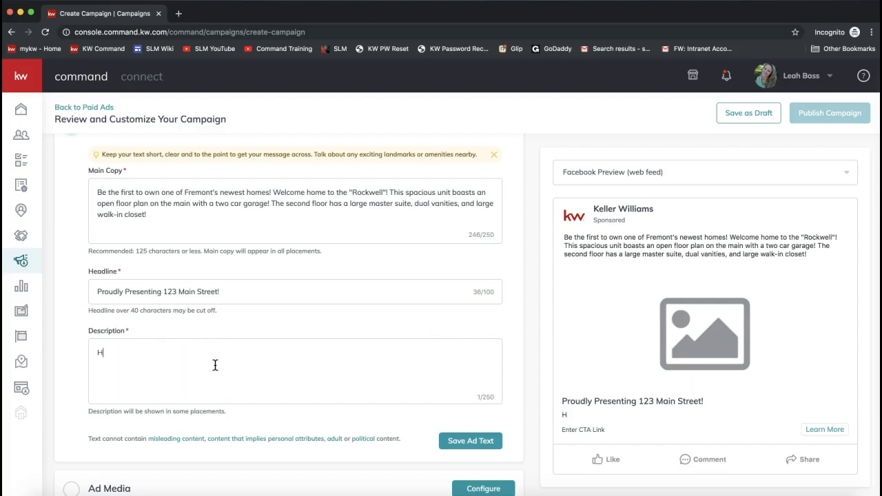
{"action": "type", "text": "elping you find your dream home today!"}
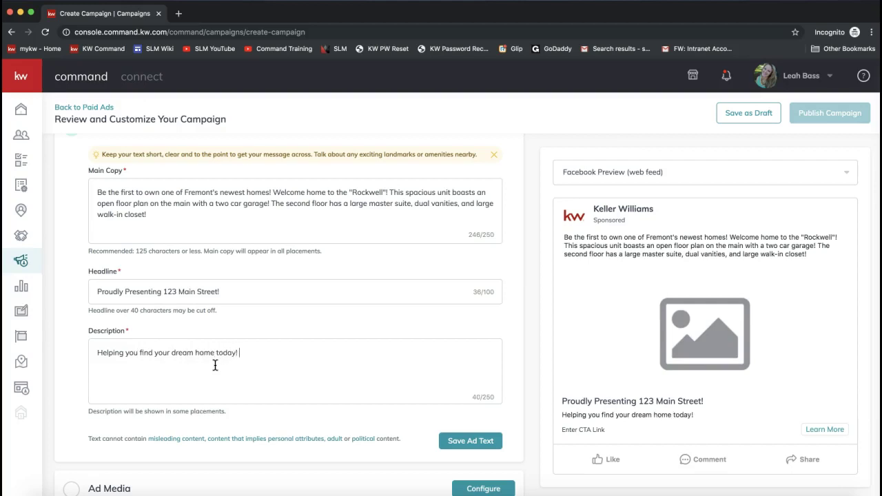
{"action": "left_click", "coordinate": [356, 388]}
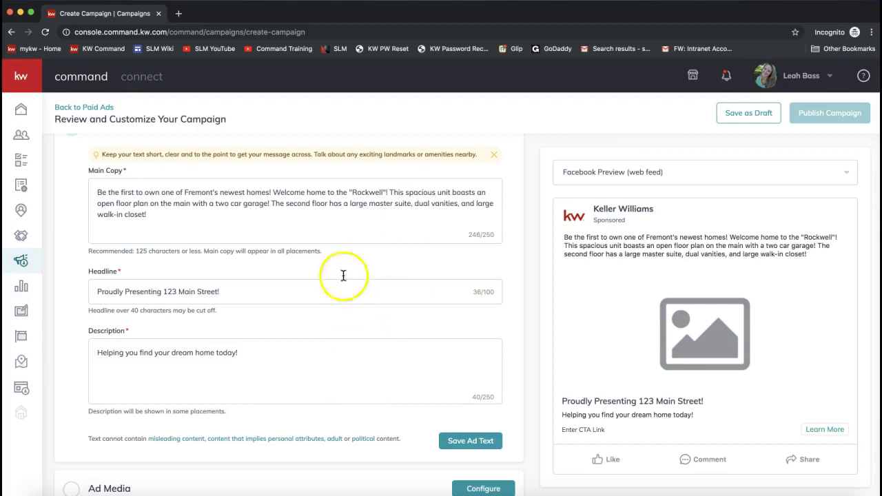
{"action": "scroll", "coordinate": [284, 367], "scroll_direction": "down", "scroll_amount": 2}
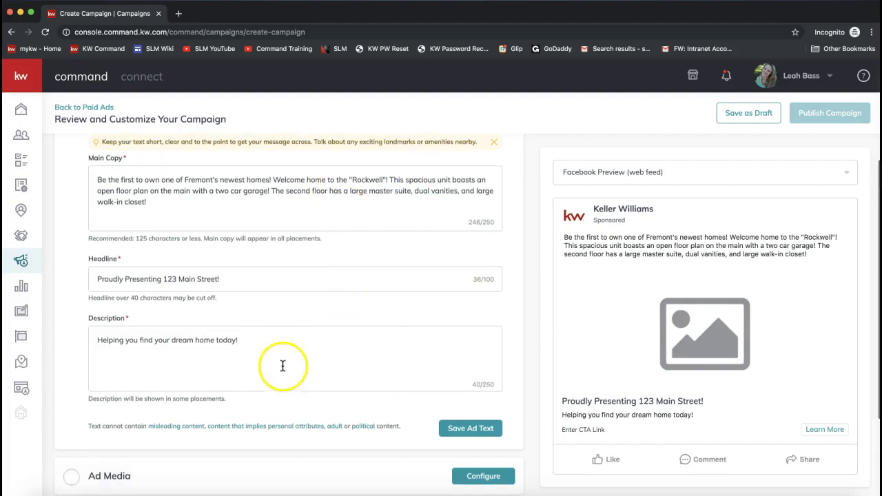
{"action": "scroll", "coordinate": [283, 315], "scroll_direction": "up", "scroll_amount": 1}
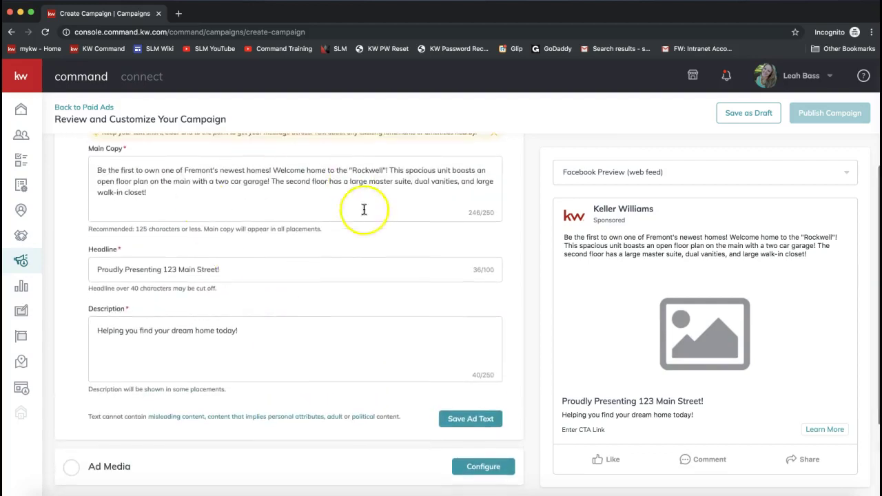
{"action": "scroll", "coordinate": [220, 216], "scroll_direction": "up", "scroll_amount": 1}
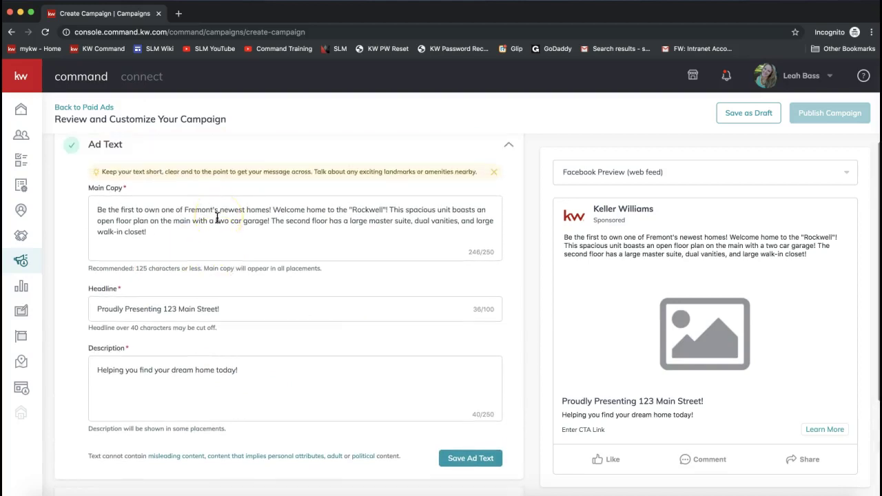
- Save the ad text and open Ad Media, keeping Single Image as the media type
{"action": "left_click", "coordinate": [468, 459]}
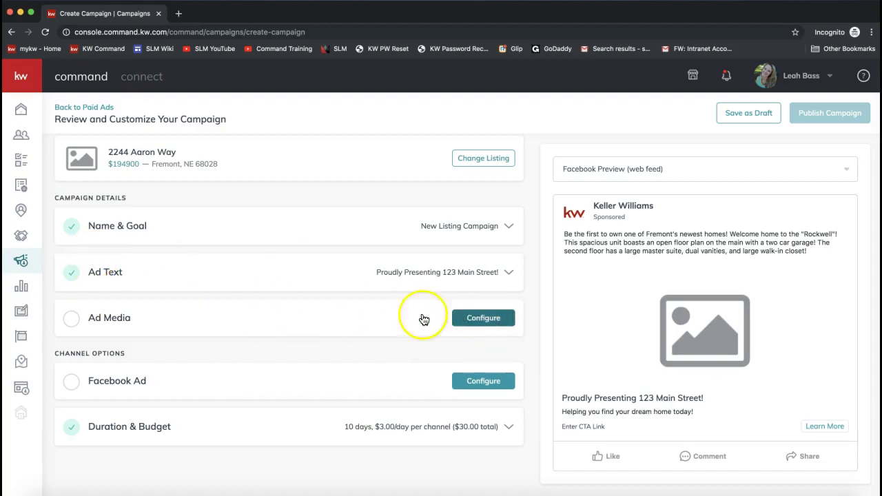
{"action": "left_click", "coordinate": [482, 319]}
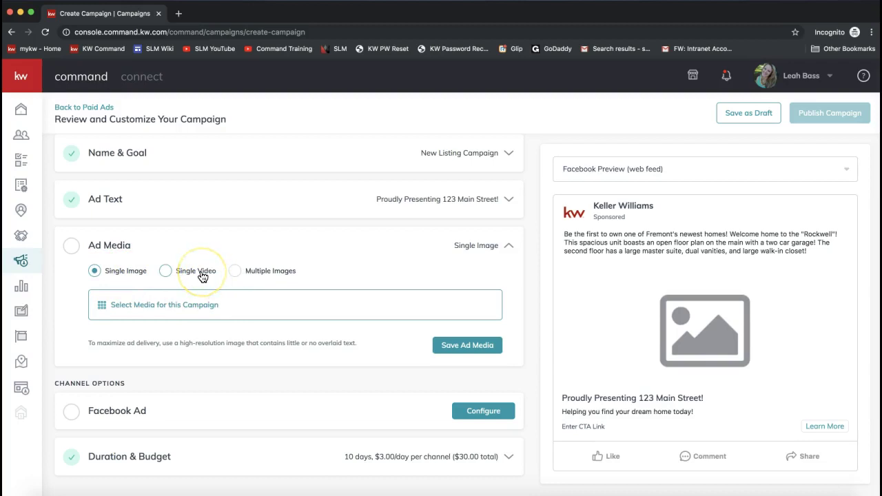
{"action": "left_click", "coordinate": [276, 277]}
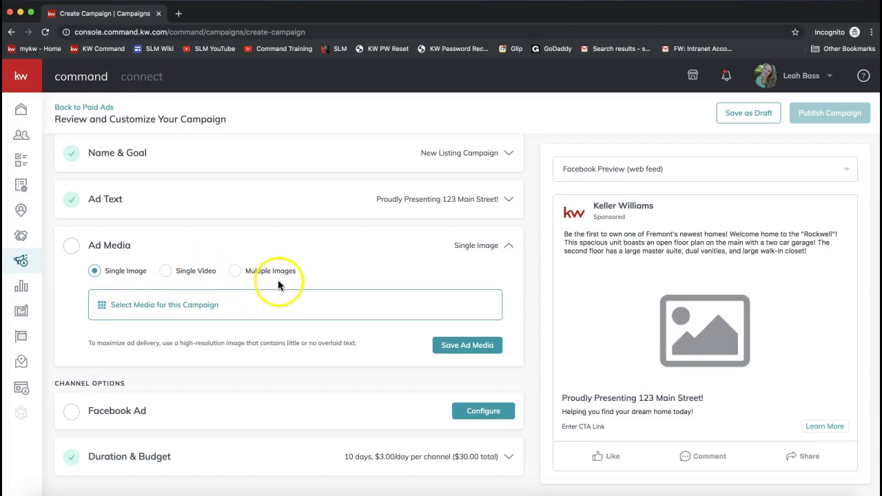
{"action": "left_click", "coordinate": [232, 276]}
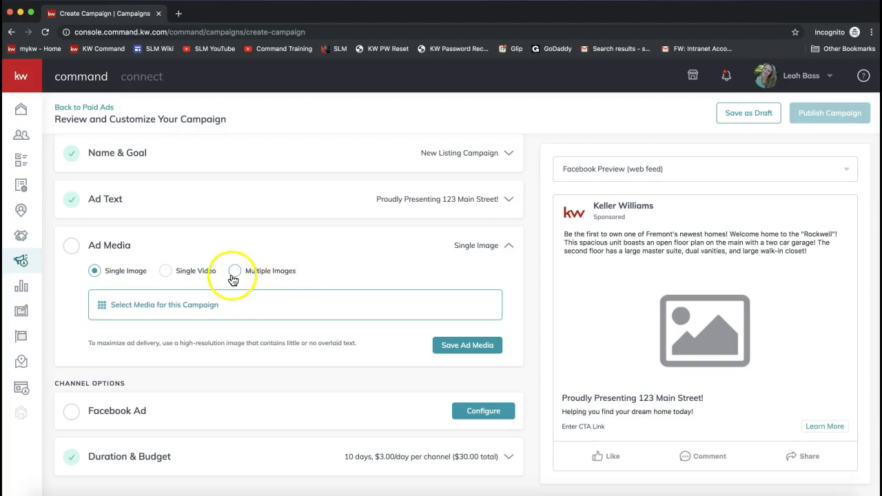
{"action": "left_click", "coordinate": [95, 274]}
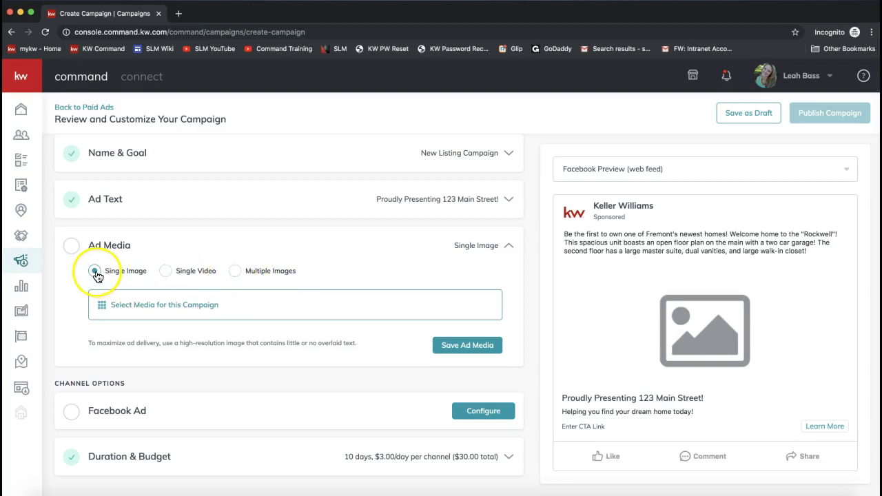
- Upload bigstock_slideshow1.jpg through Add Images in the campaign media picker
{"action": "left_click", "coordinate": [162, 313]}
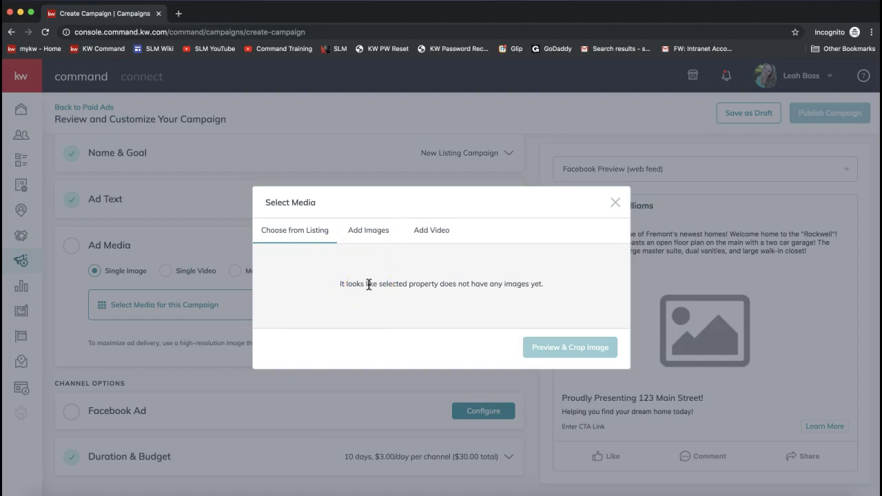
{"action": "left_click", "coordinate": [366, 236]}
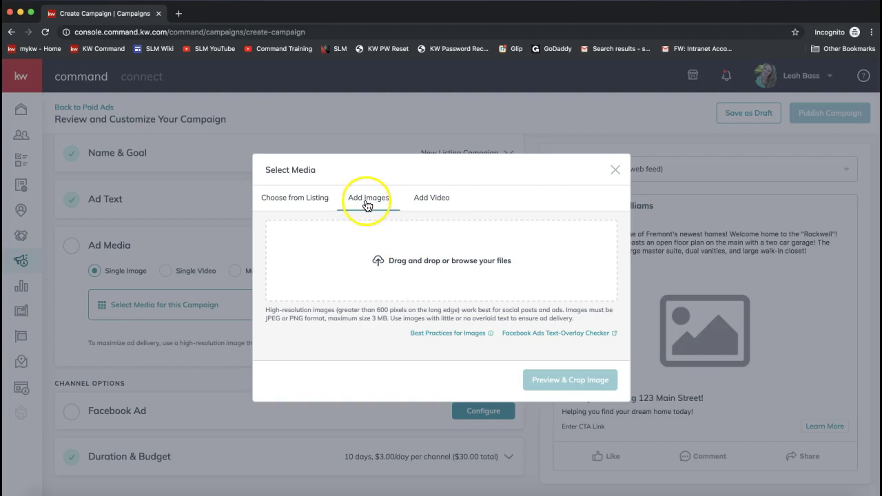
{"action": "left_click", "coordinate": [407, 260]}
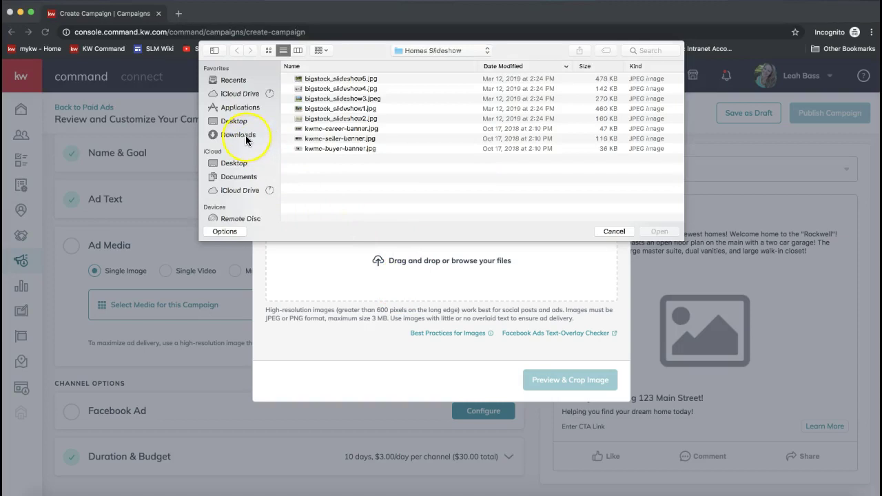
{"action": "double_click", "coordinate": [320, 108]}
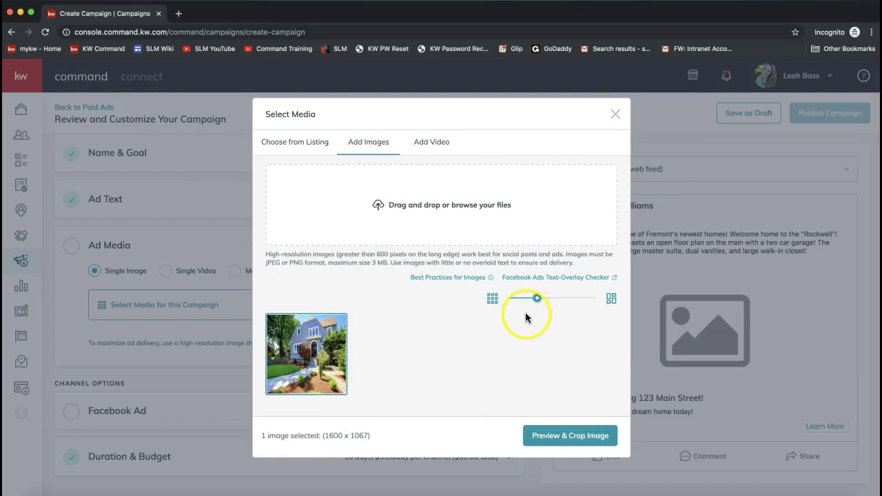
{"action": "mouse_move", "coordinate": [451, 281]}
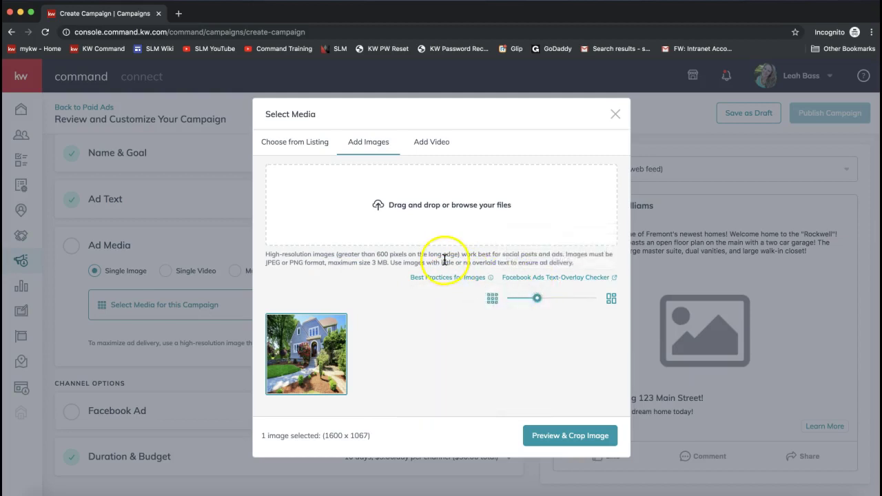
{"action": "left_click_drag", "start_coordinate": [370, 263], "coordinate": [394, 263]}
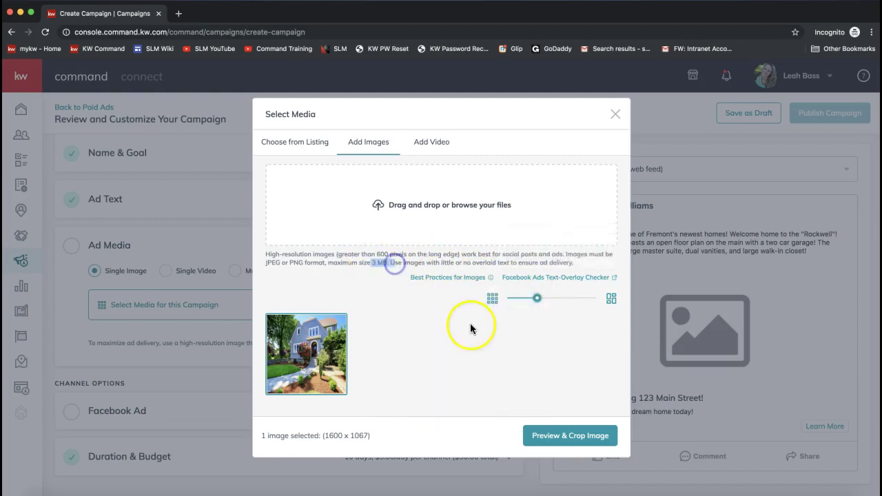
{"action": "left_click_drag", "start_coordinate": [538, 297], "coordinate": [585, 299]}
{"action": "left_click_drag", "start_coordinate": [597, 263], "coordinate": [560, 301]}
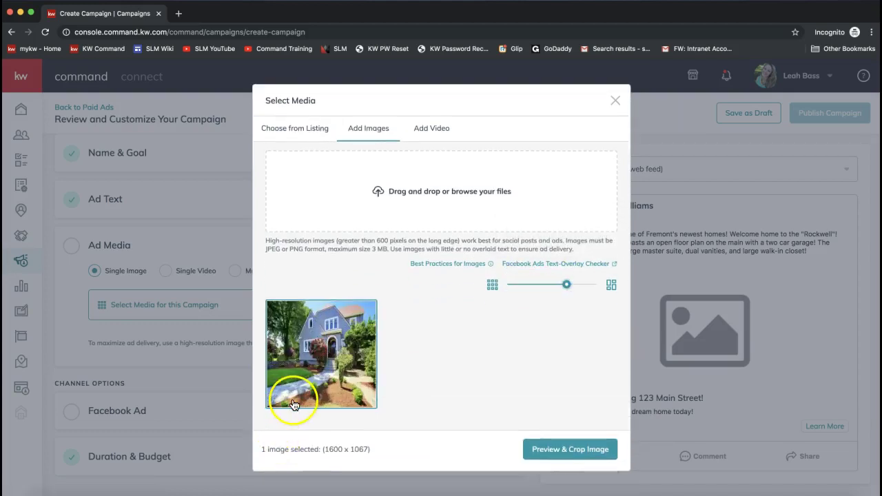
- Crop the house photo at the Wide (1.91:1) ratio, shifting the frame upward
{"action": "left_click", "coordinate": [557, 456]}
{"action": "left_click", "coordinate": [467, 304]}
{"action": "left_click_drag", "start_coordinate": [467, 304], "coordinate": [463, 283]}
{"action": "left_click", "coordinate": [561, 334]}
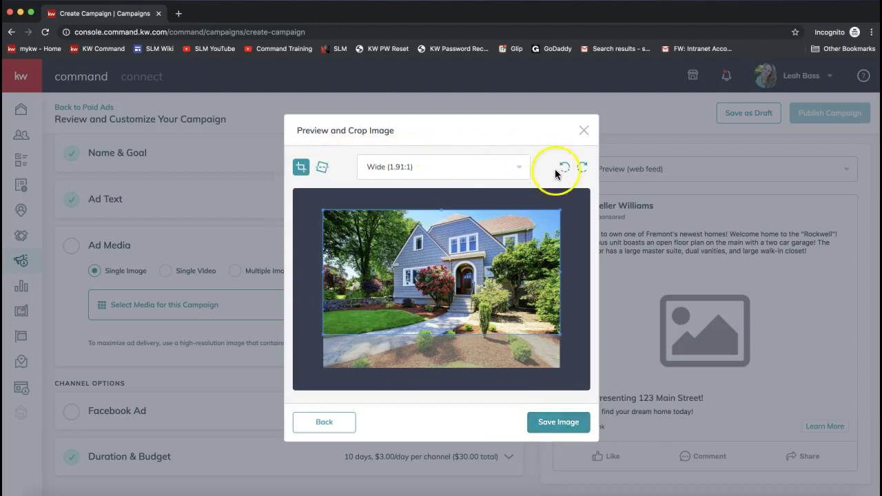
- Save the cropped 1280 x 670 house photo as the ad's Single Image media
{"action": "left_click", "coordinate": [564, 423]}
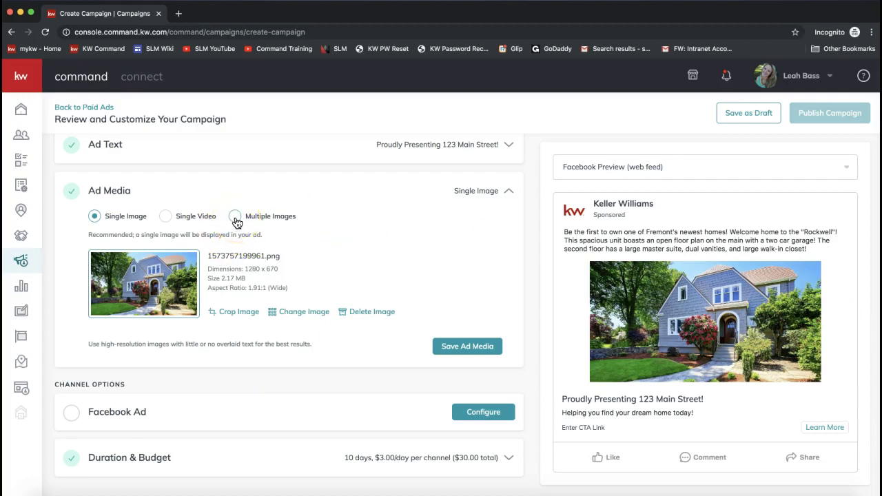
{"action": "left_click", "coordinate": [463, 351]}
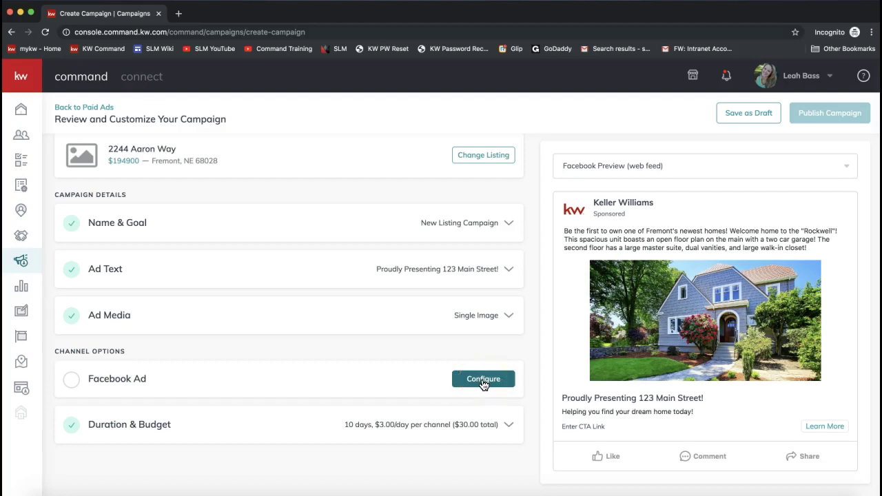
- Open the Facebook Ad settings and review the connected Facebook pages list
{"action": "left_click", "coordinate": [483, 380]}
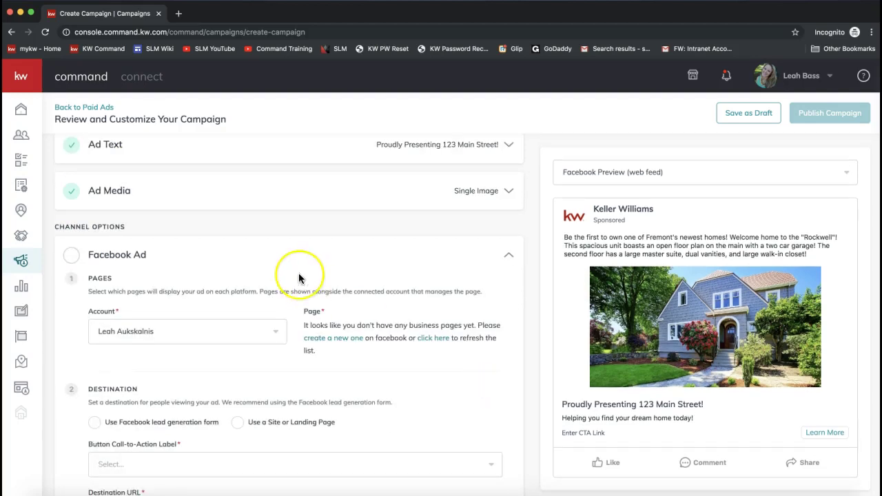
{"action": "scroll", "coordinate": [299, 273], "scroll_direction": "down", "scroll_amount": 2}
{"action": "scroll", "coordinate": [298, 273], "scroll_direction": "down", "scroll_amount": 2}
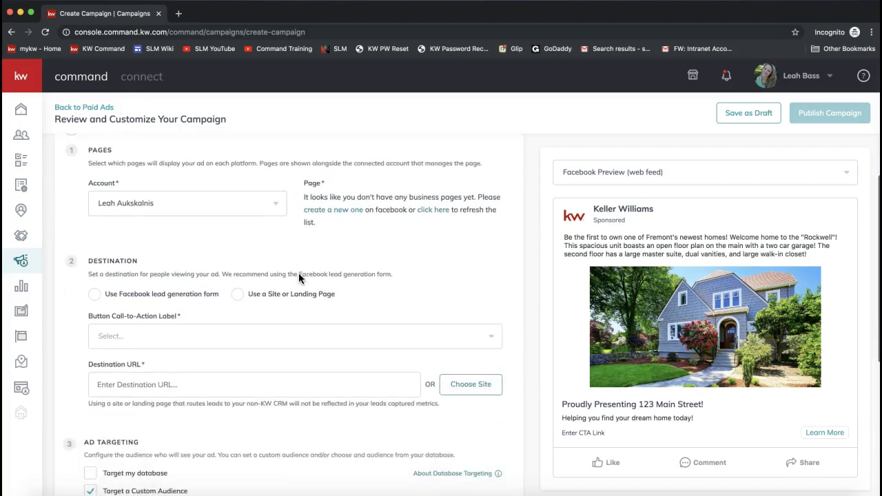
{"action": "left_click_drag", "start_coordinate": [88, 164], "coordinate": [253, 166]}
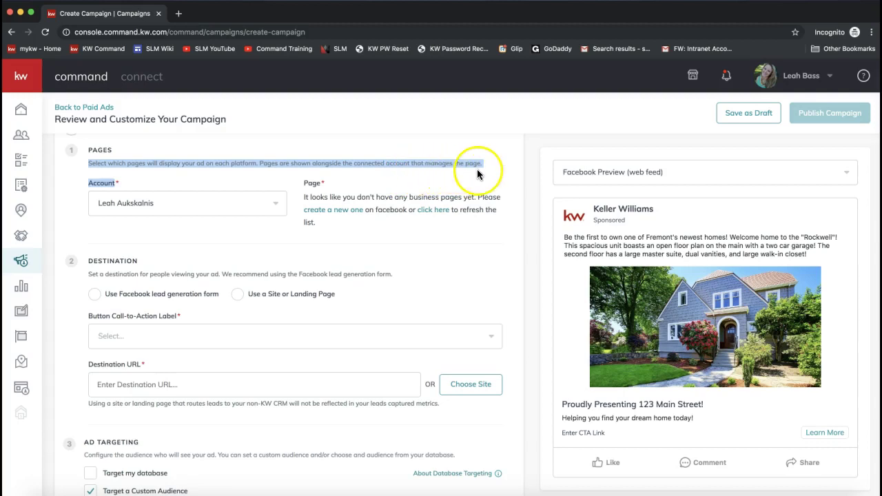
{"action": "left_click", "coordinate": [212, 205]}
{"action": "left_click", "coordinate": [198, 182]}
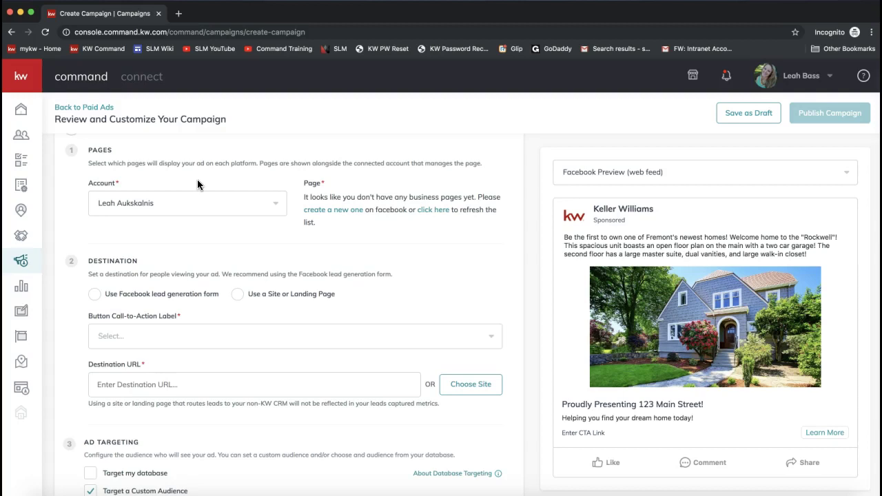
{"action": "scroll", "coordinate": [197, 180], "scroll_direction": "down", "scroll_amount": 2}
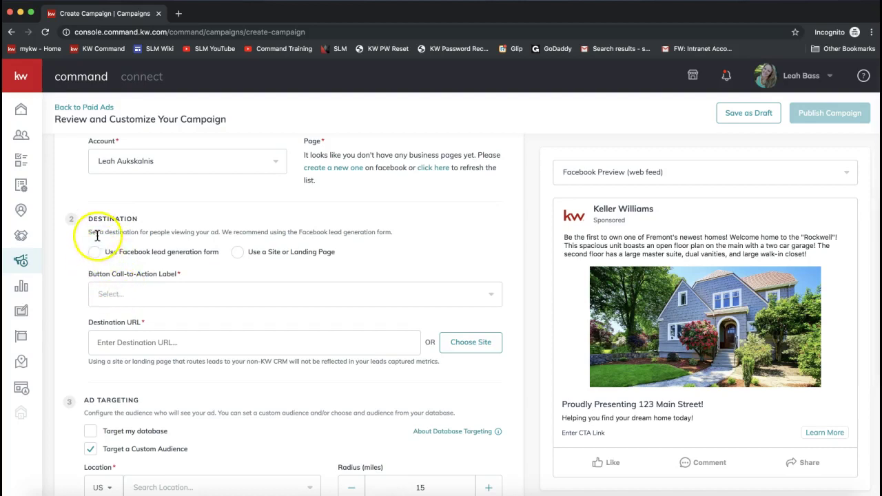
- Set the ad's destination to a site or landing page
{"action": "left_click_drag", "start_coordinate": [88, 233], "coordinate": [370, 241]}
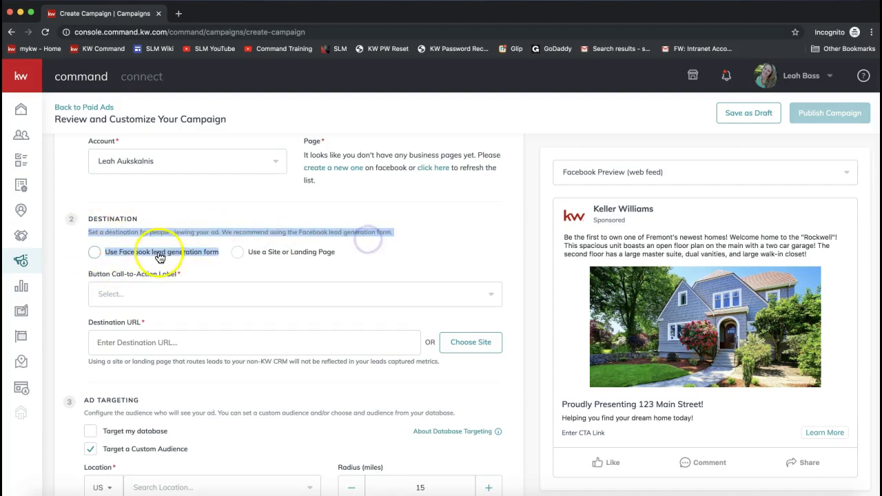
{"action": "left_click", "coordinate": [95, 252]}
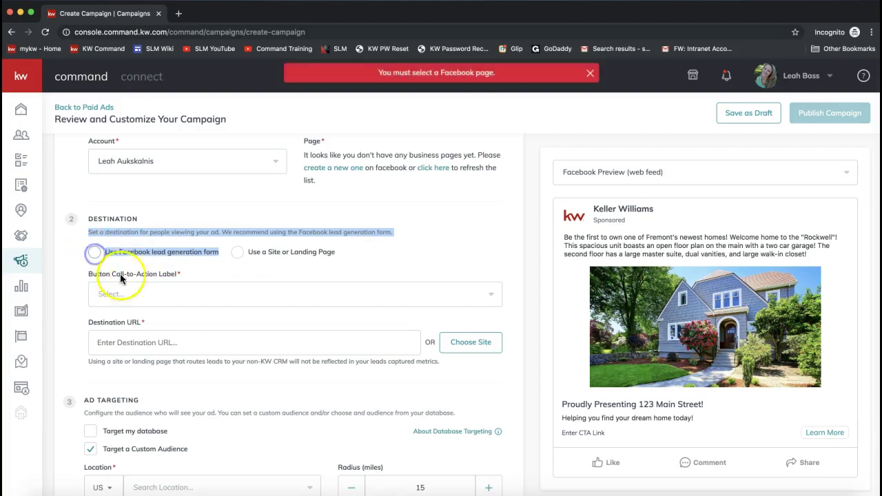
{"action": "left_click", "coordinate": [199, 255]}
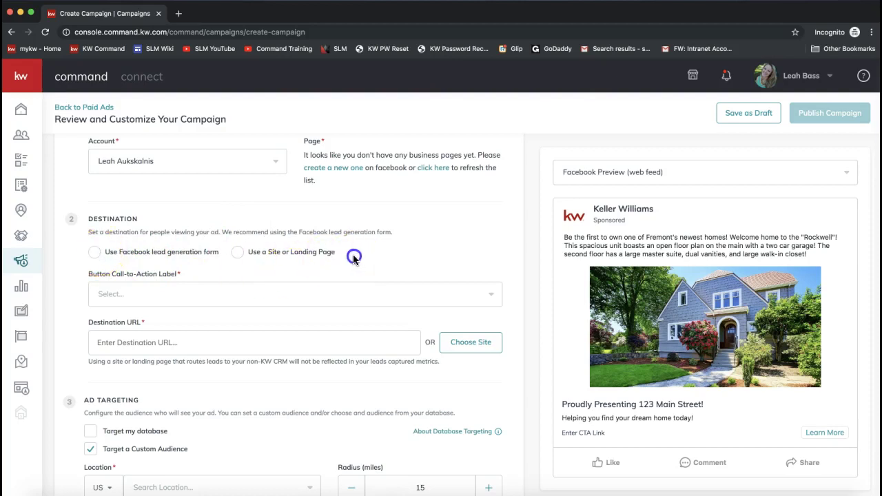
{"action": "left_click_drag", "start_coordinate": [355, 253], "coordinate": [250, 253]}
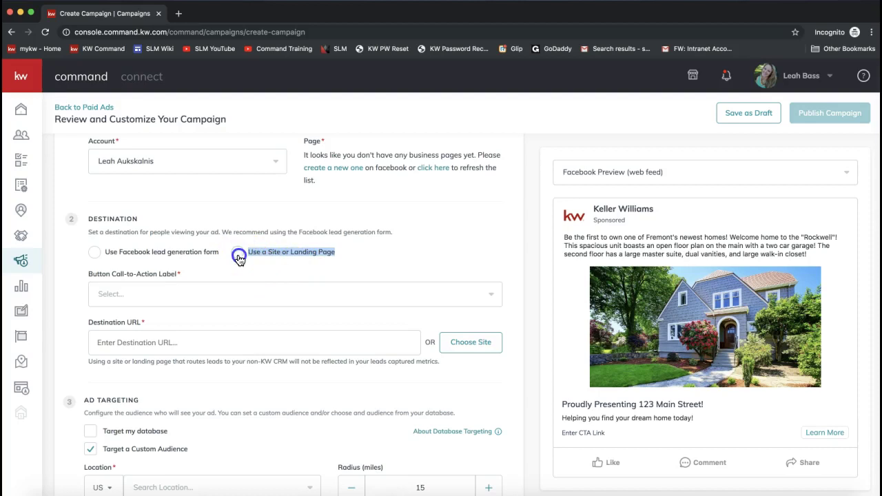
{"action": "left_click", "coordinate": [236, 254]}
{"action": "left_click", "coordinate": [144, 342]}
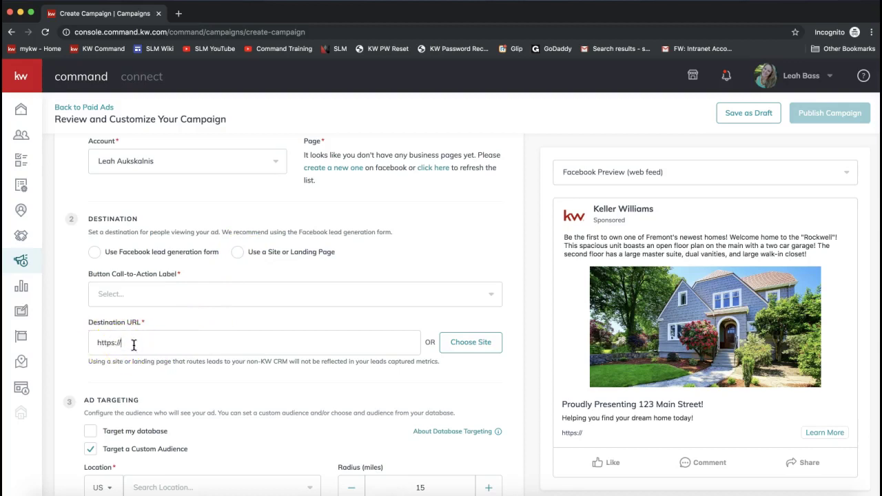
{"action": "left_click", "coordinate": [743, 319]}
{"action": "left_click", "coordinate": [597, 483]}
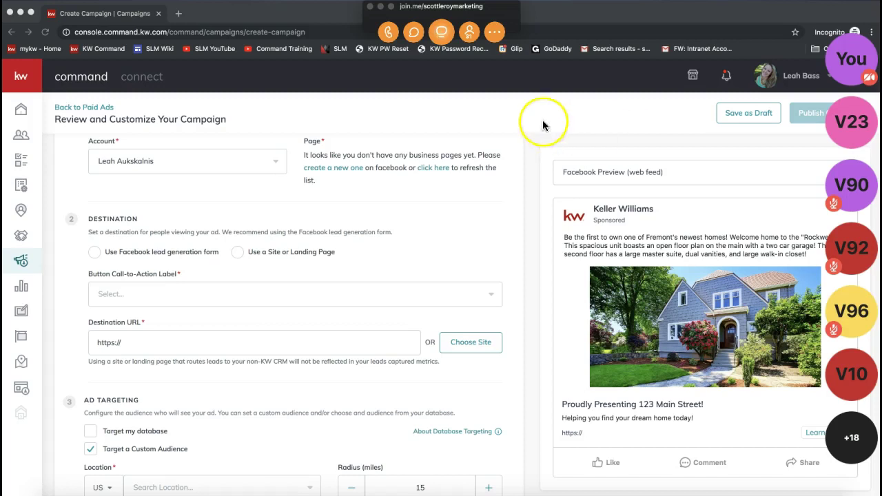
- Send Everyone a chat message 'Landing Pages' followed by the pasted YouTube link, then close chat
{"action": "left_click", "coordinate": [414, 32]}
{"action": "type", "text": "https://www.youtube.com/watch?v=wYzLBSuRhUE&t=733s"}
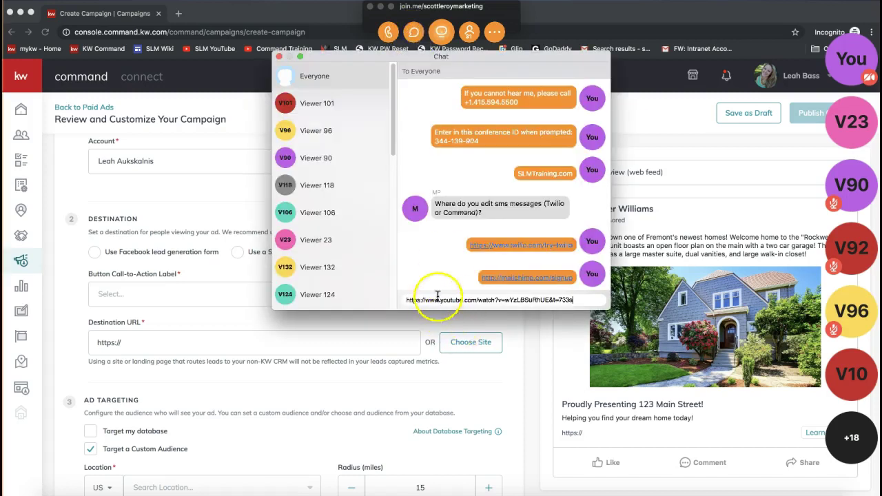
{"action": "key", "text": "super+Left"}
{"action": "type", "text": "Landing Pages:"}
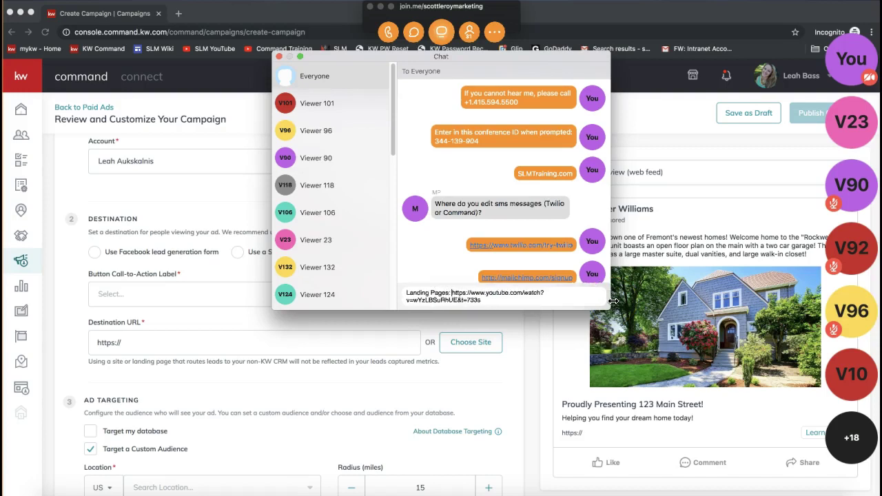
{"action": "key", "text": "Return"}
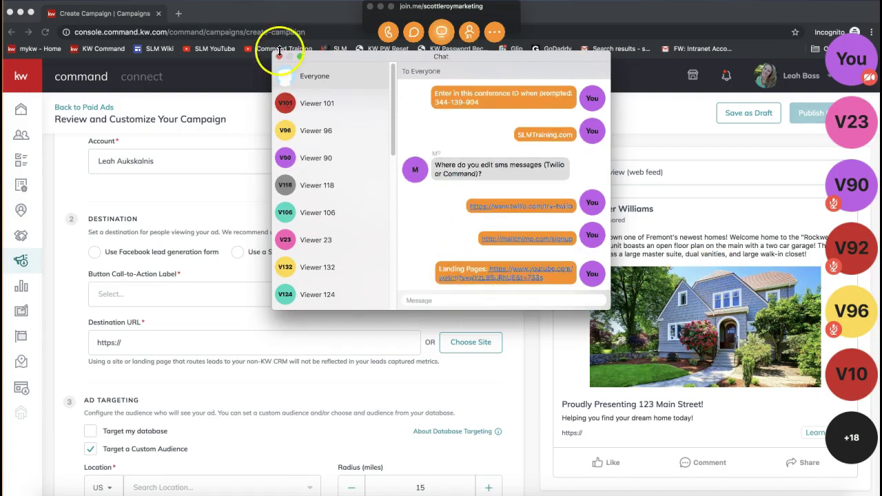
{"action": "left_click", "coordinate": [279, 56]}
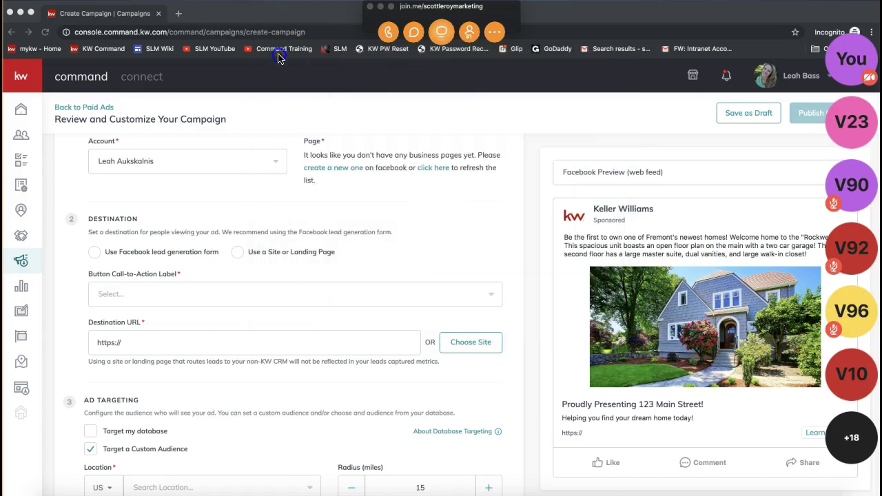
{"action": "left_click", "coordinate": [380, 7]}
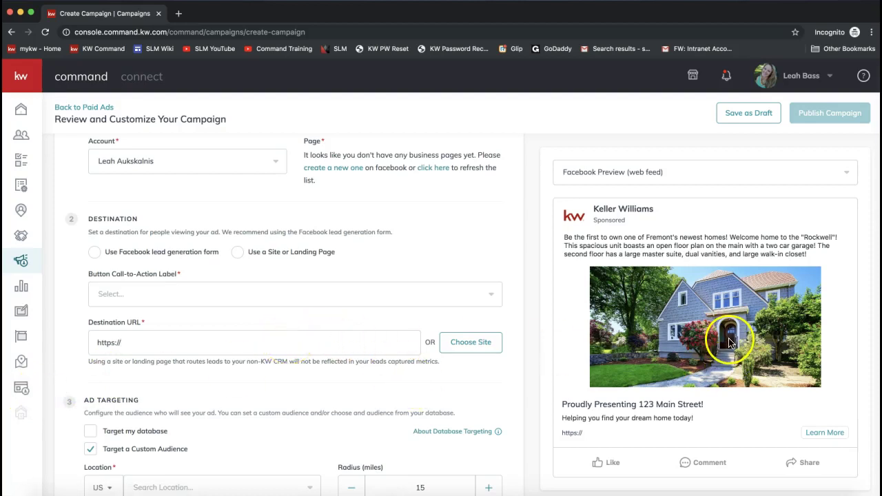
{"action": "left_click", "coordinate": [137, 347]}
{"action": "type", "text": "leahbass.kw.com"}
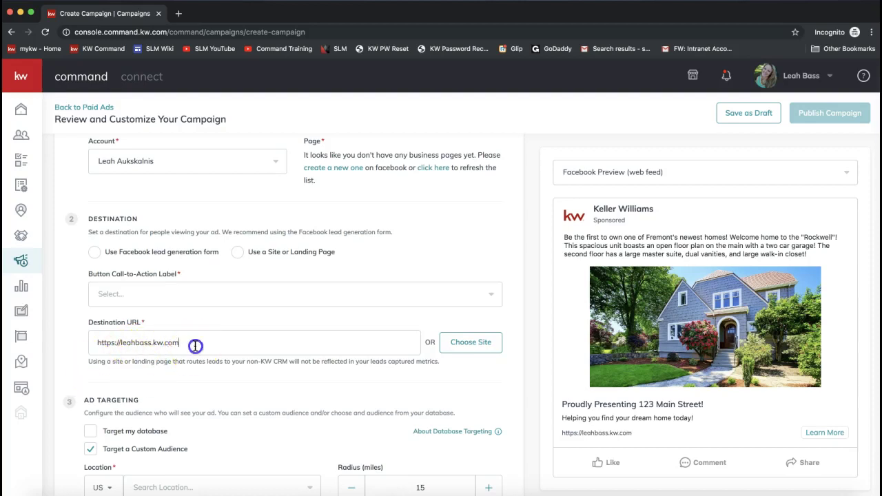
{"action": "key", "text": "super+a"}
{"action": "left_click", "coordinate": [199, 343]}
{"action": "double_click", "coordinate": [430, 343]}
- Browse the saved landing pages list and close it without choosing one
{"action": "left_click", "coordinate": [468, 350]}
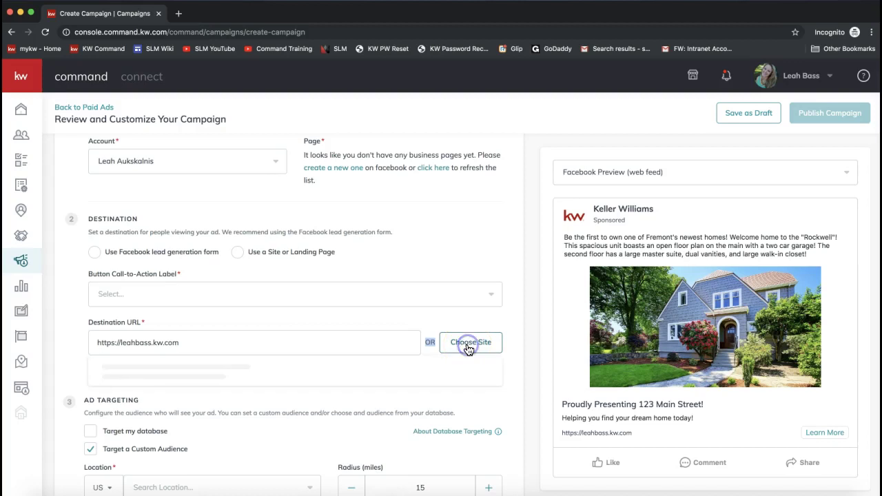
{"action": "left_click", "coordinate": [353, 331]}
{"action": "scroll", "coordinate": [353, 332], "scroll_direction": "down", "scroll_amount": 2}
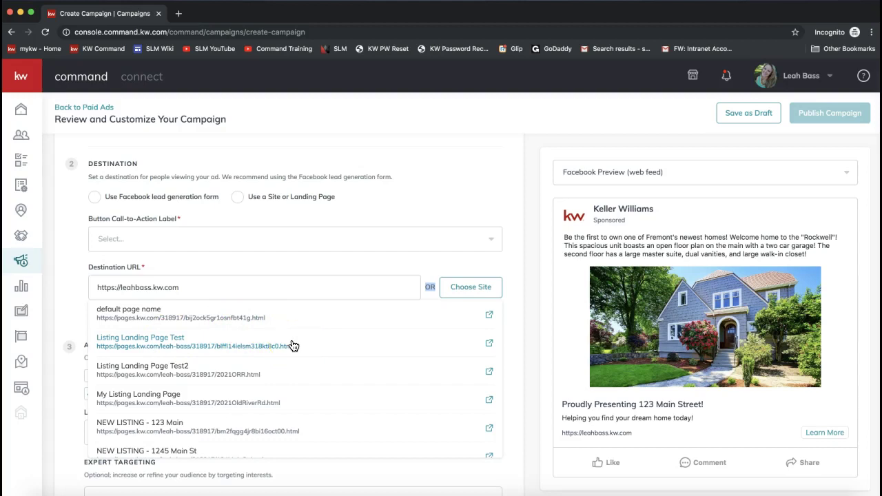
{"action": "left_click", "coordinate": [218, 273]}
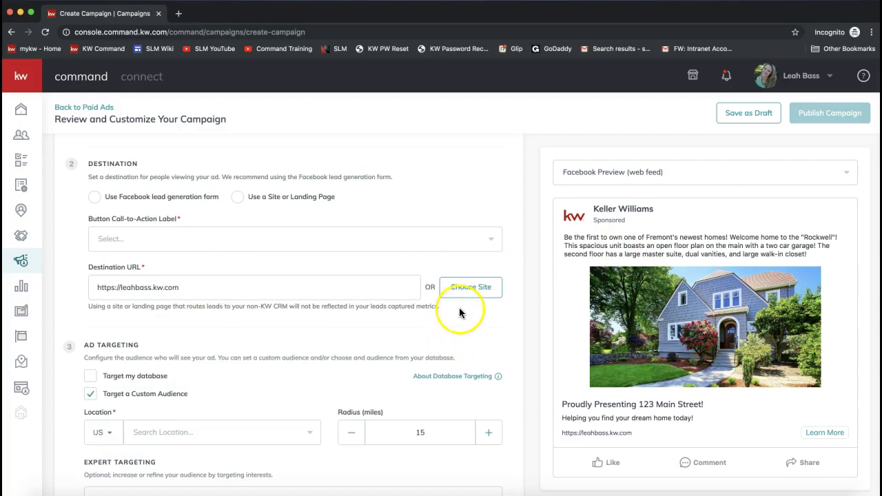
- Choose Contact Us as the call-to-action button label and scroll down to Ad Targeting
{"action": "left_click", "coordinate": [109, 234]}
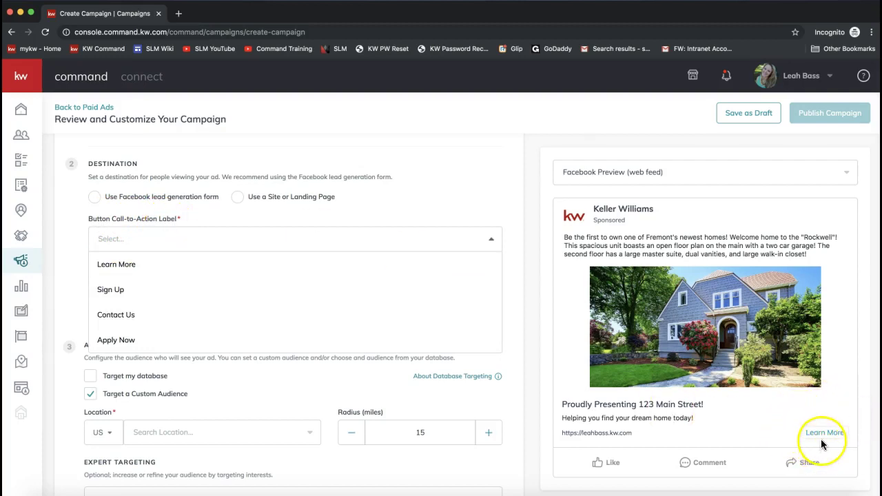
{"action": "left_click", "coordinate": [120, 317]}
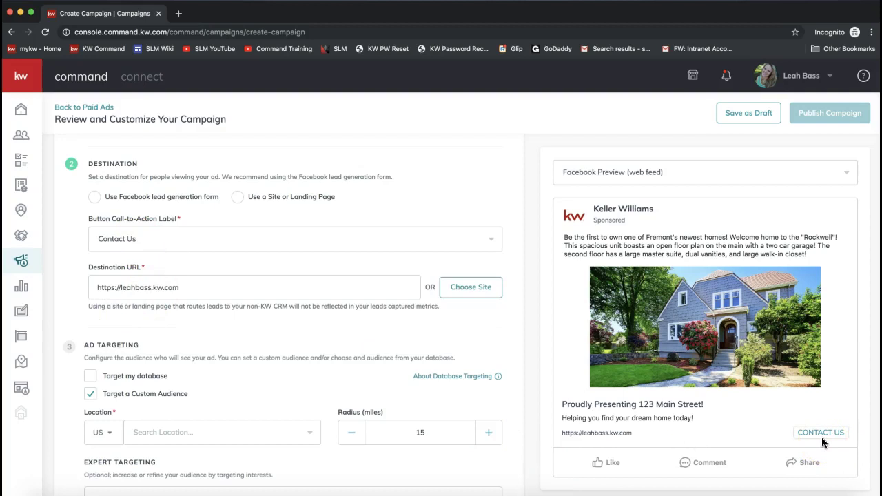
{"action": "scroll", "coordinate": [301, 393], "scroll_direction": "down", "scroll_amount": 3}
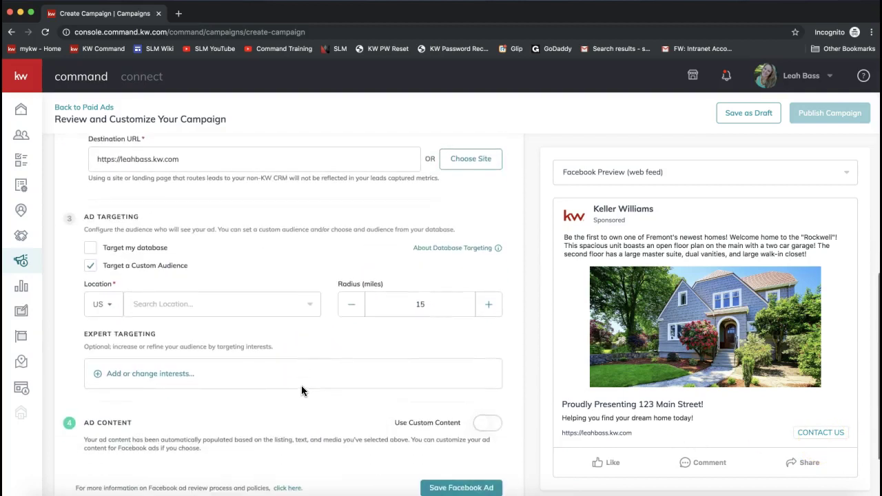
{"action": "scroll", "coordinate": [275, 281], "scroll_direction": "up", "scroll_amount": 3}
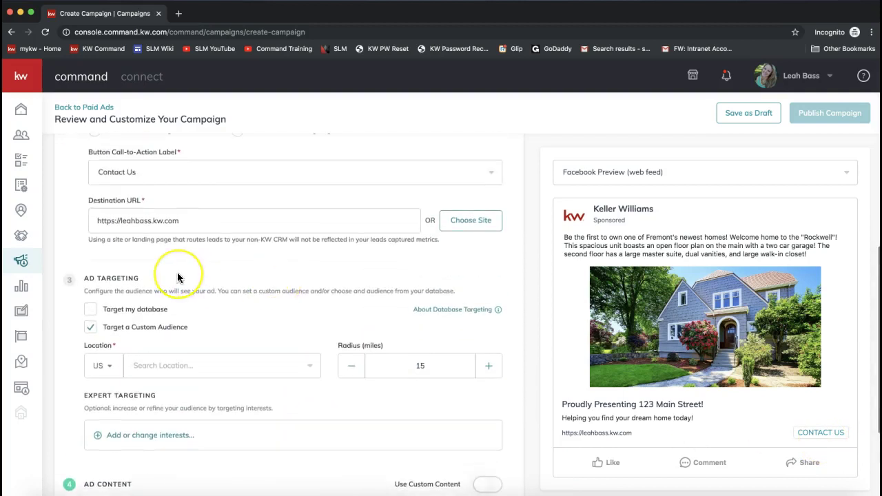
{"action": "scroll", "coordinate": [177, 273], "scroll_direction": "down", "scroll_amount": 2}
{"action": "scroll", "coordinate": [177, 272], "scroll_direction": "up", "scroll_amount": 3}
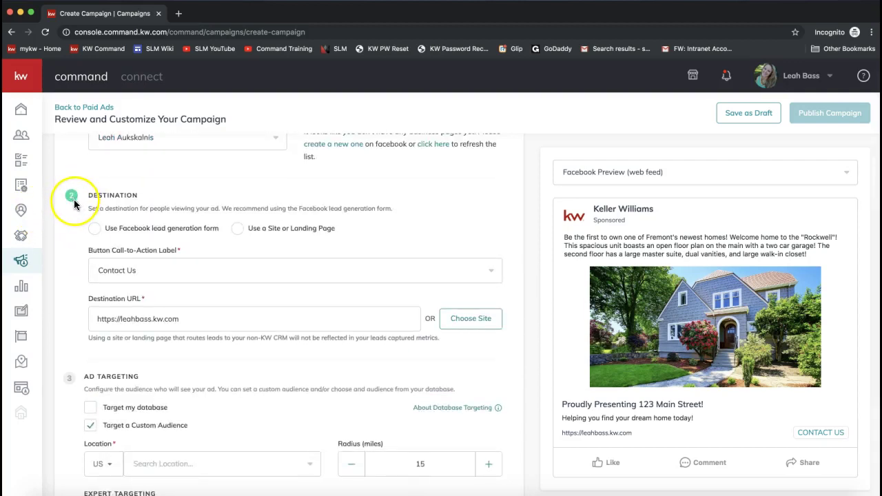
{"action": "scroll", "coordinate": [76, 303], "scroll_direction": "down", "scroll_amount": 4}
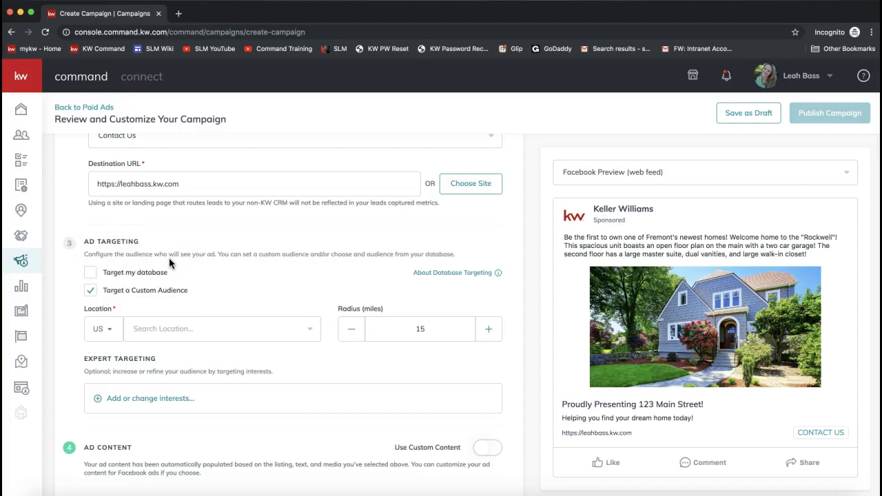
{"action": "left_click", "coordinate": [91, 275]}
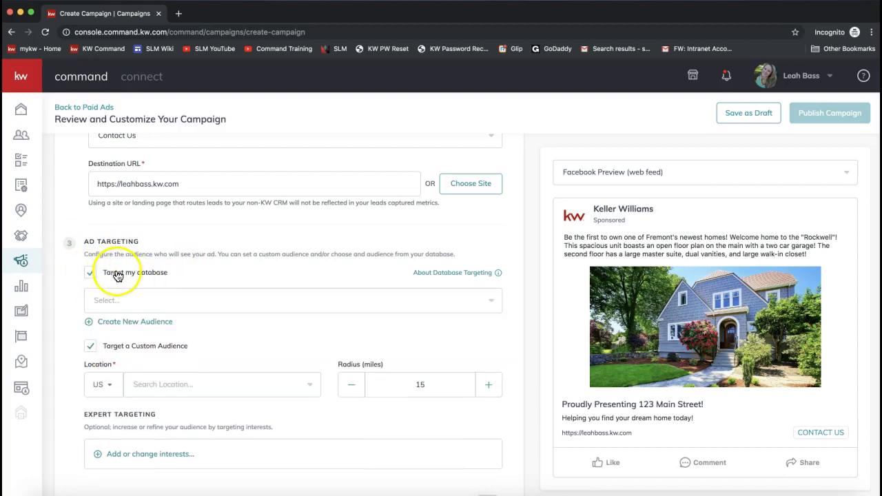
{"action": "left_click", "coordinate": [125, 300]}
{"action": "double_click", "coordinate": [163, 277]}
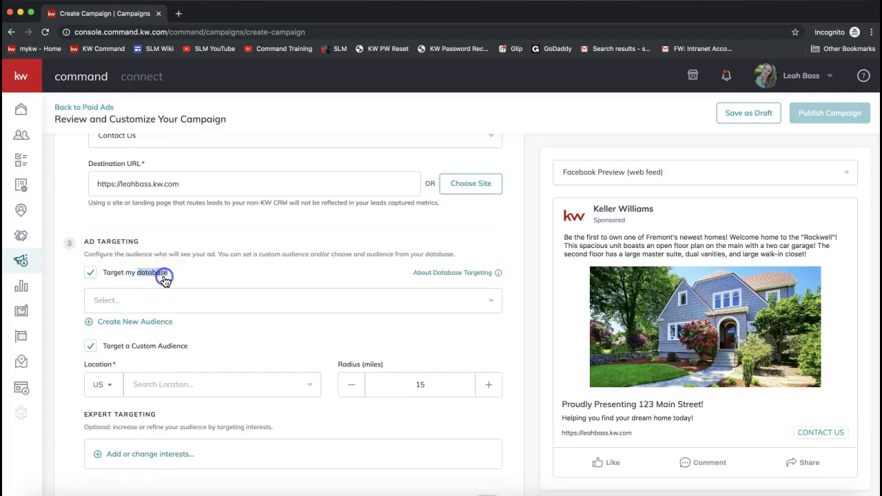
{"action": "left_click", "coordinate": [164, 277]}
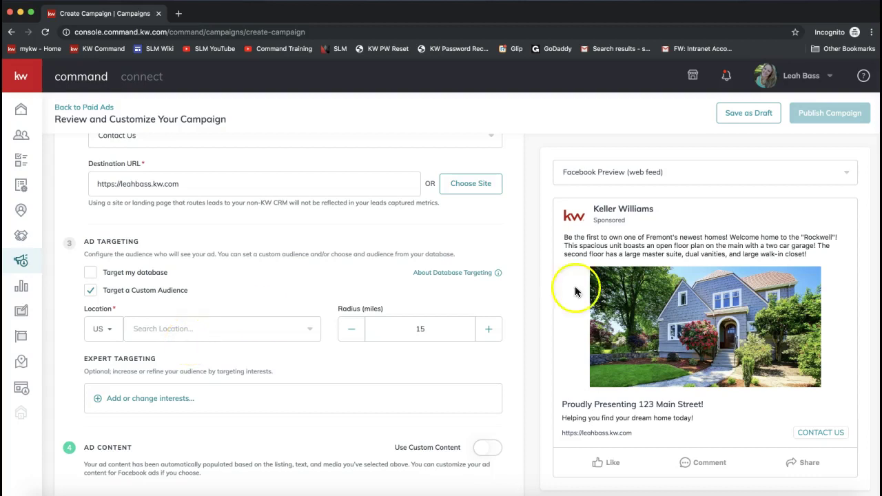
- Search target locations 'charlotte, nc' and 'ballantyne', which return no matches
{"action": "left_click", "coordinate": [162, 331]}
{"action": "type", "text": "charlotte"}
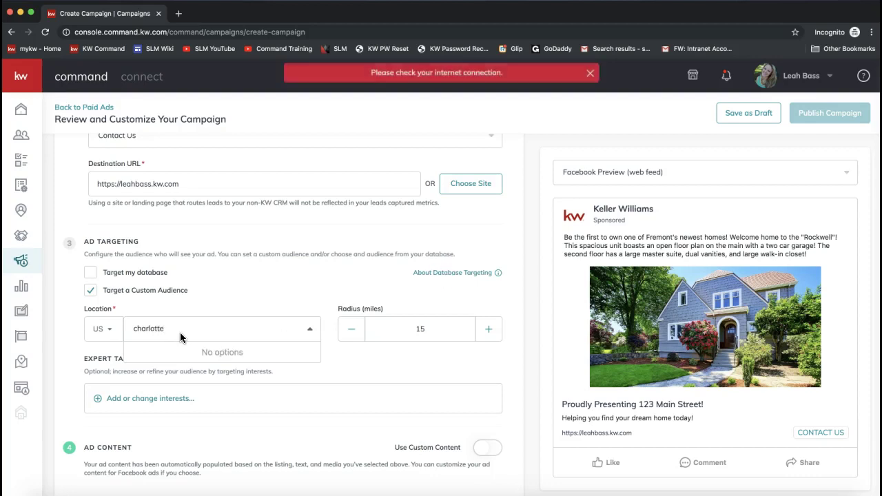
{"action": "type", "text": ", nc"}
{"action": "left_click", "coordinate": [180, 336]}
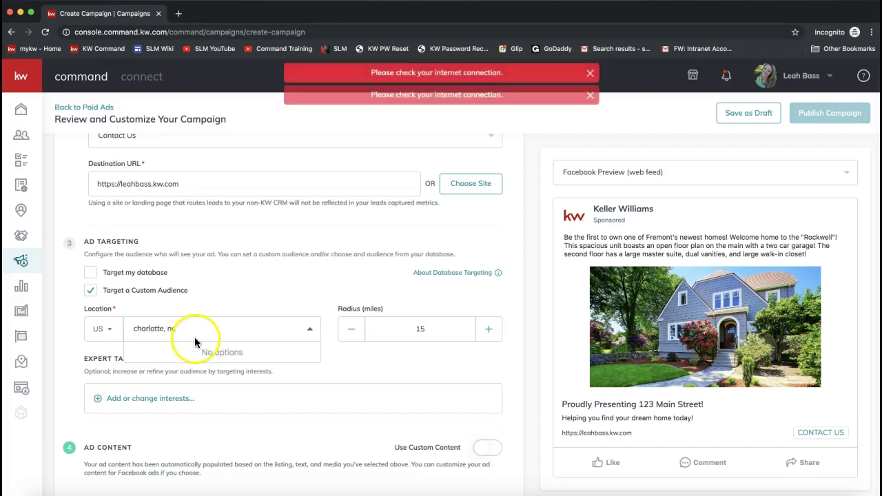
{"action": "type", "text": "ballantyne"}
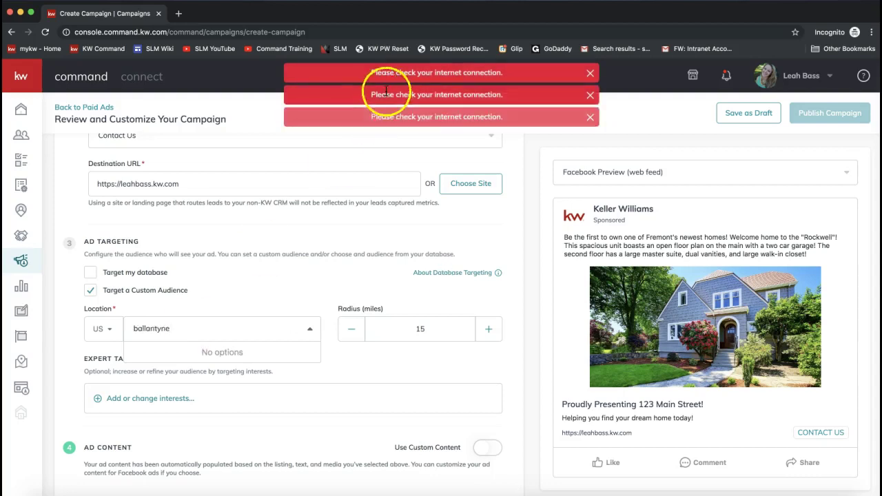
{"action": "left_click", "coordinate": [182, 325]}
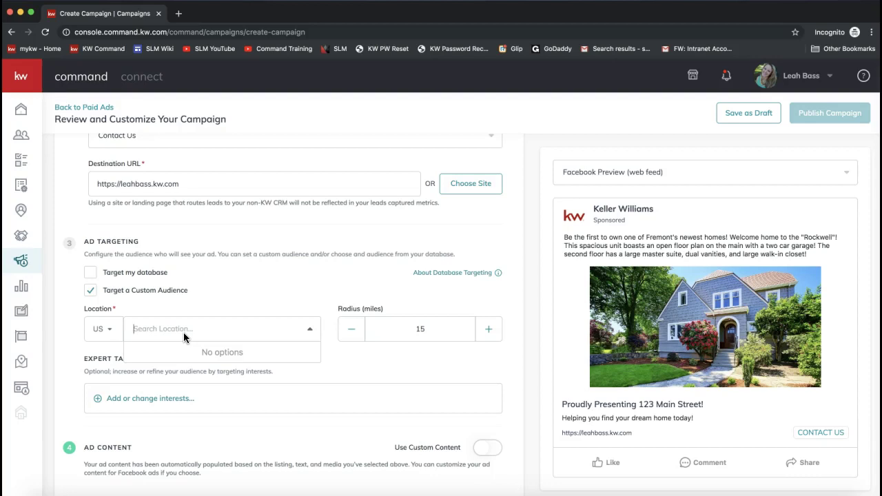
{"action": "left_click", "coordinate": [356, 324]}
{"action": "left_click", "coordinate": [360, 373]}
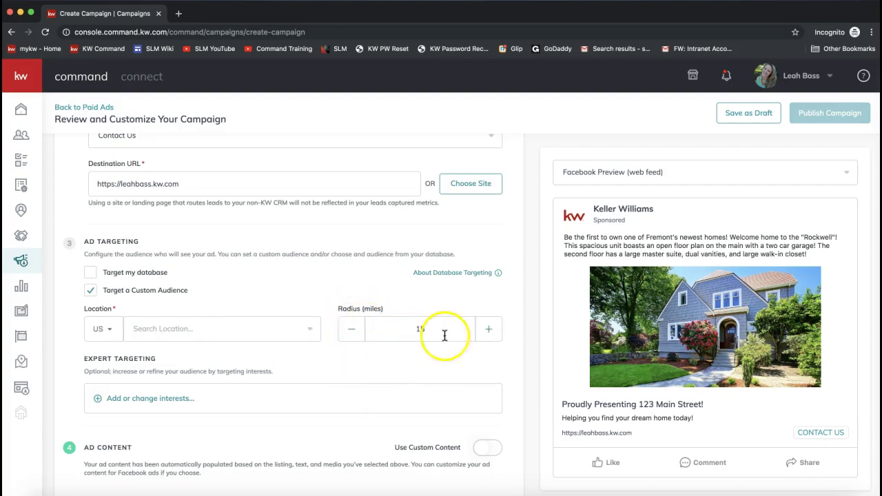
- Try zip code 28173 without a match, then set the targeting radius to 20 miles
{"action": "left_click", "coordinate": [256, 325]}
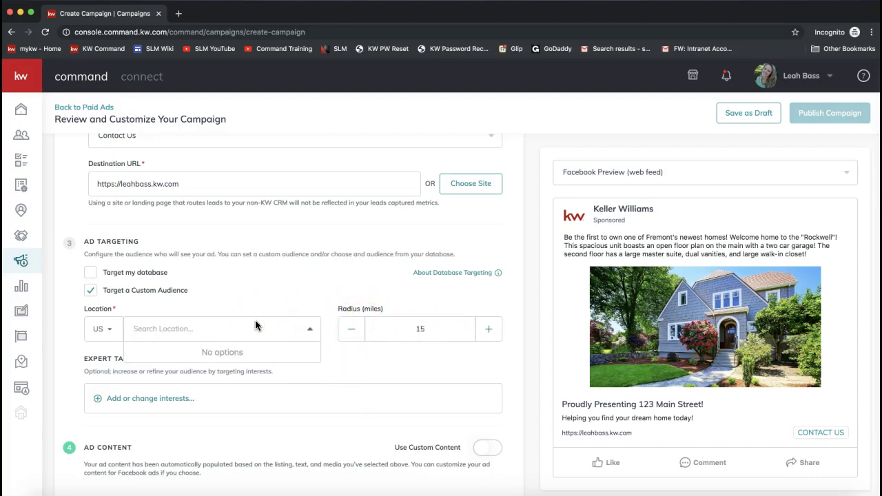
{"action": "type", "text": "28173"}
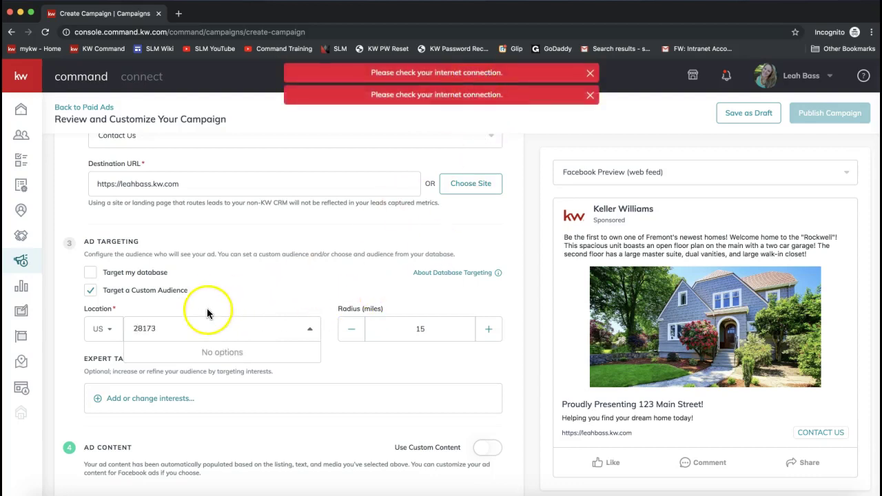
{"action": "left_click", "coordinate": [178, 340]}
{"action": "left_click", "coordinate": [168, 331]}
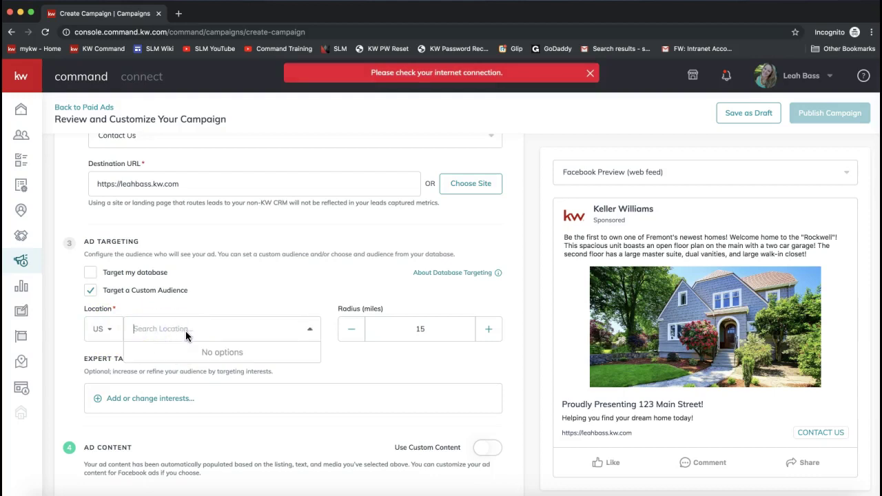
{"action": "left_click", "coordinate": [493, 337]}
{"action": "left_click", "coordinate": [493, 337]}
{"action": "left_click", "coordinate": [351, 330]}
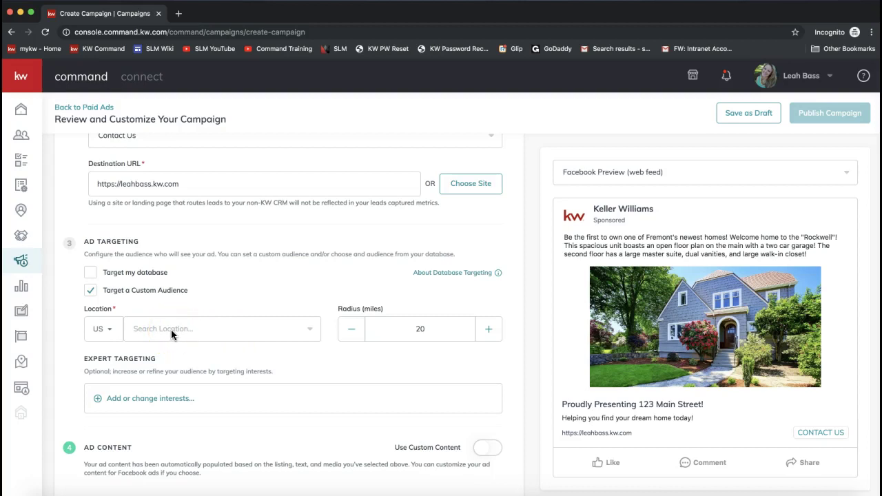
- Open the Expert Targeting for Facebook Ads dialog from 'Add or change interests...'
{"action": "scroll", "coordinate": [157, 366], "scroll_direction": "down", "scroll_amount": 3}
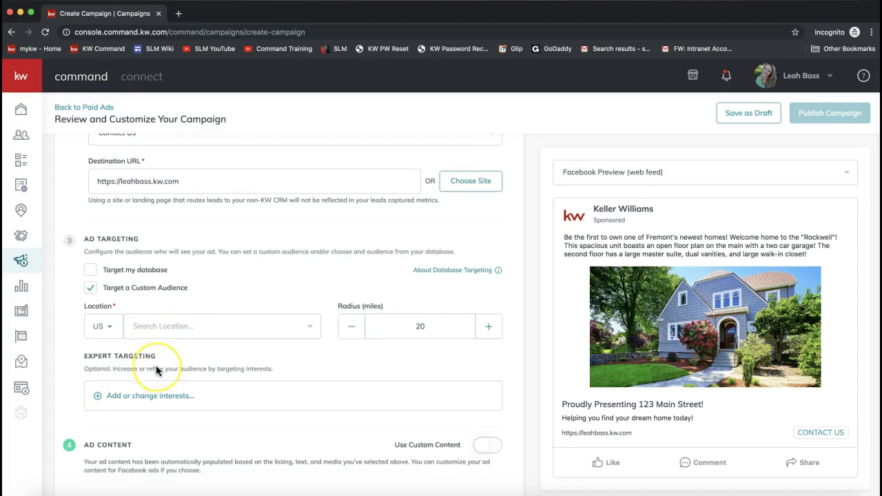
{"action": "left_click", "coordinate": [105, 283]}
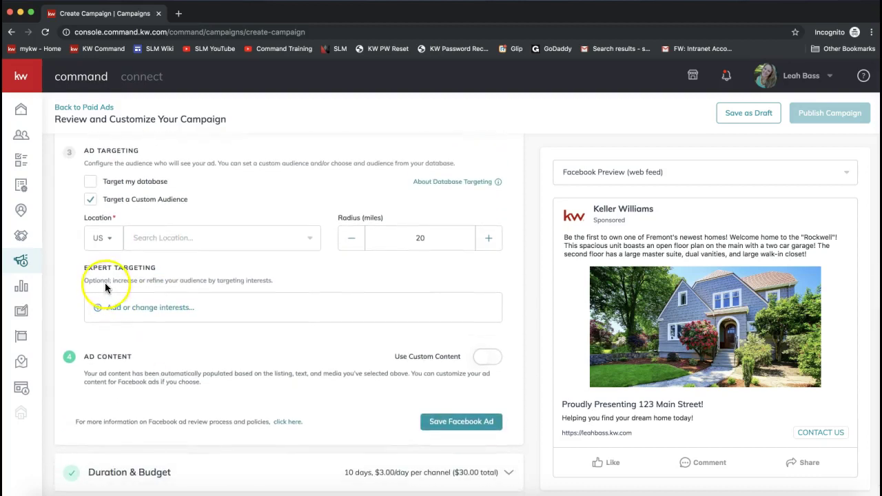
{"action": "left_click_drag", "start_coordinate": [83, 268], "coordinate": [157, 269]}
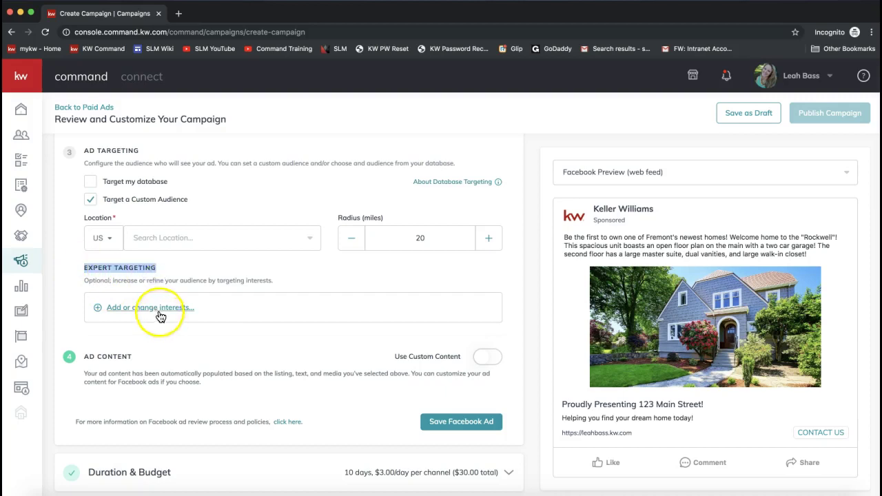
{"action": "scroll", "coordinate": [206, 290], "scroll_direction": "up", "scroll_amount": 1}
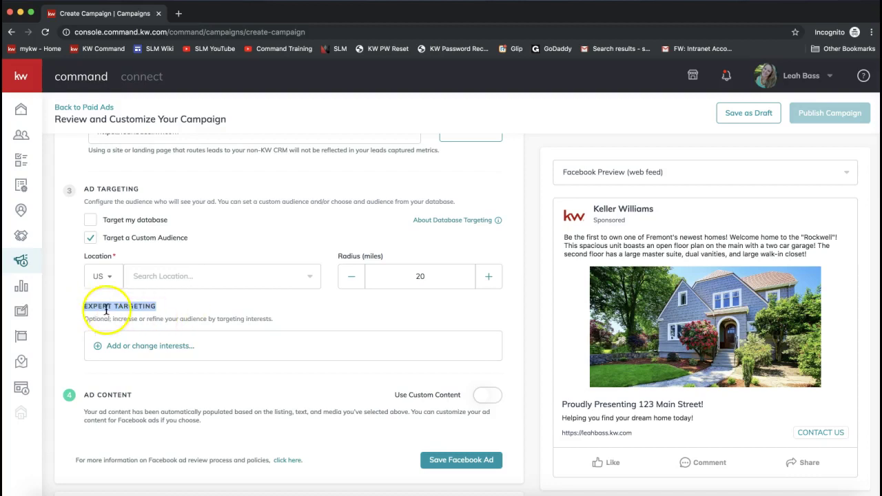
{"action": "left_click", "coordinate": [135, 351]}
- Search 'real estate' and tick Real estate broker, Real estate investing and Real estate development
{"action": "left_click", "coordinate": [360, 142]}
{"action": "type", "text": "real estate"}
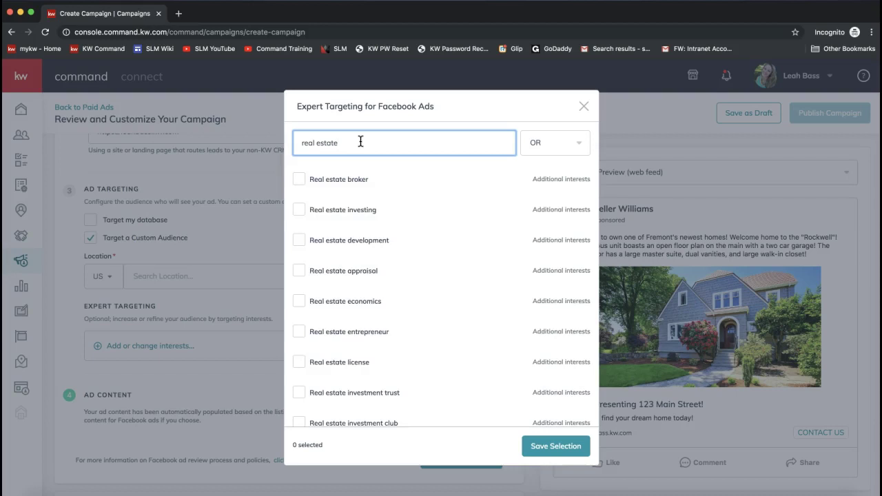
{"action": "left_click", "coordinate": [361, 144]}
{"action": "left_click", "coordinate": [300, 177]}
{"action": "left_click", "coordinate": [300, 213]}
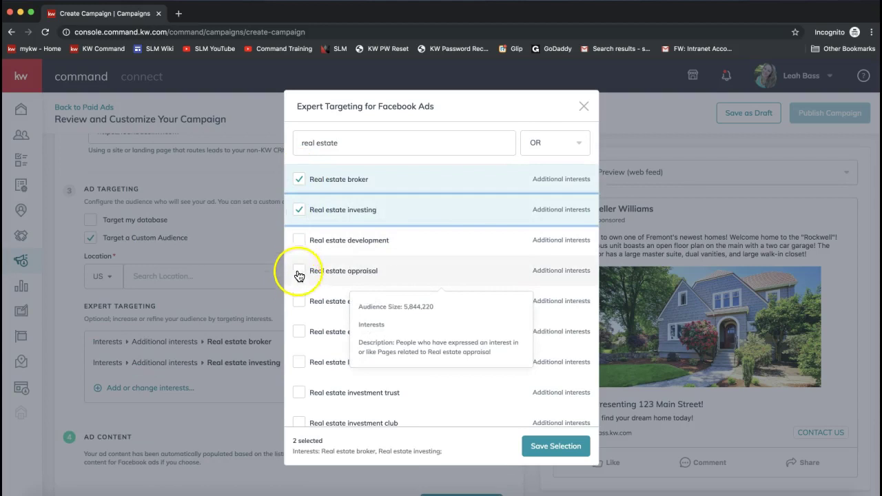
{"action": "left_click", "coordinate": [299, 239]}
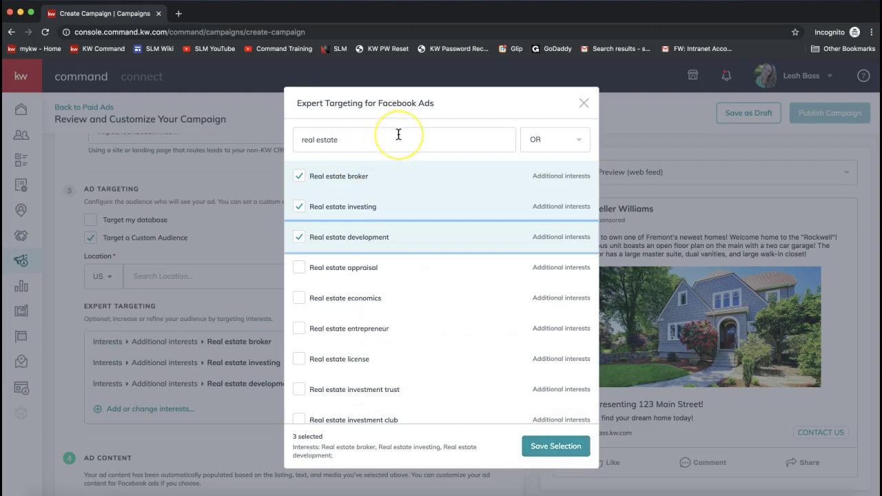
{"action": "left_click", "coordinate": [563, 447]}
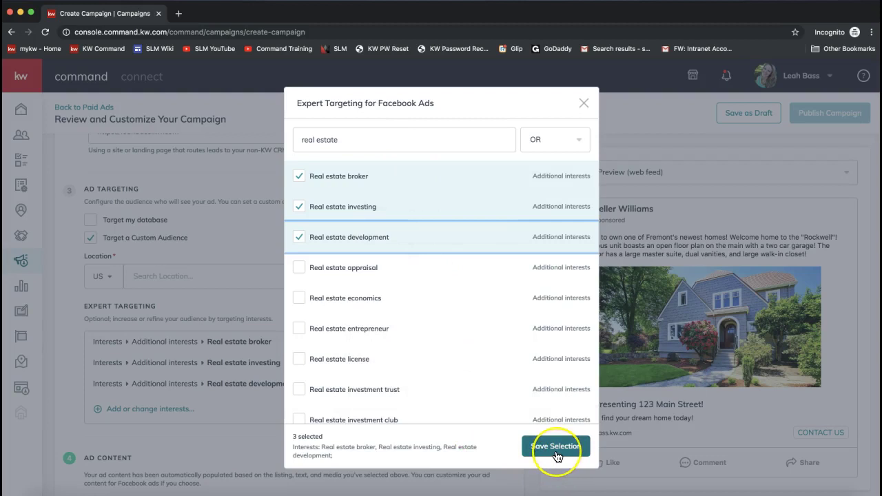
- Save the three selected interests and review the Ad Content and preview description
{"action": "left_click", "coordinate": [557, 446]}
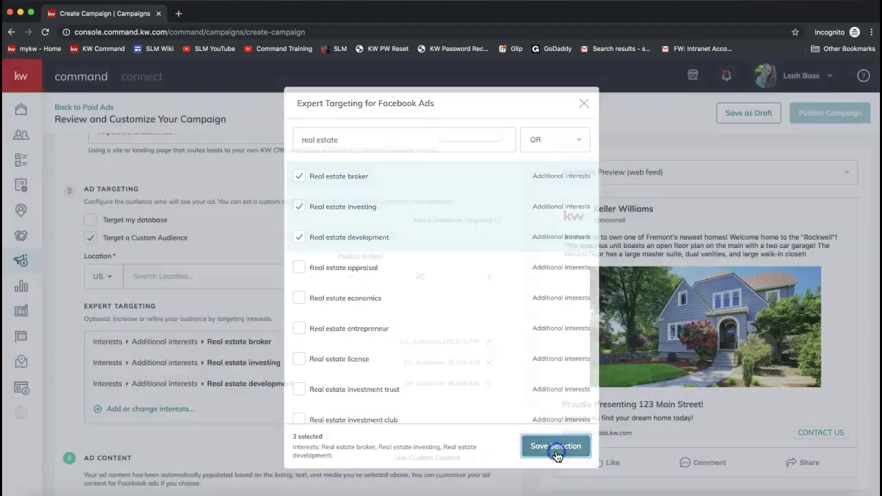
{"action": "scroll", "coordinate": [304, 433], "scroll_direction": "down", "scroll_amount": 1}
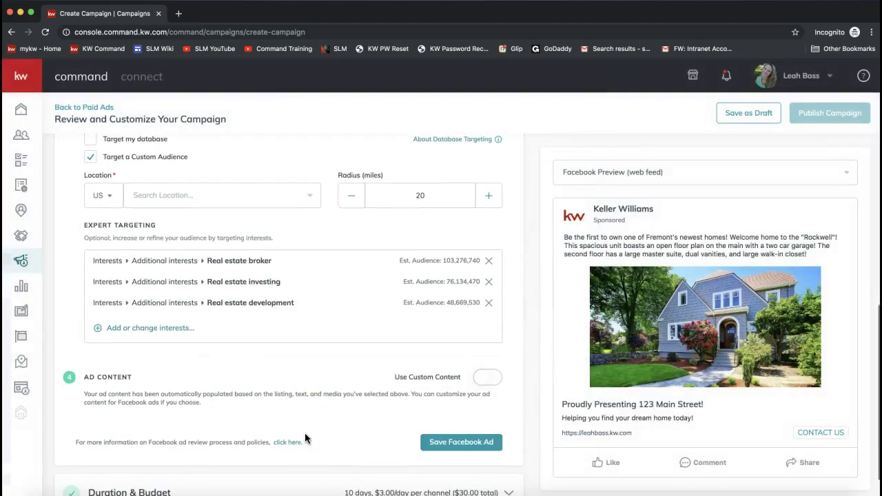
{"action": "scroll", "coordinate": [321, 384], "scroll_direction": "down", "scroll_amount": 1}
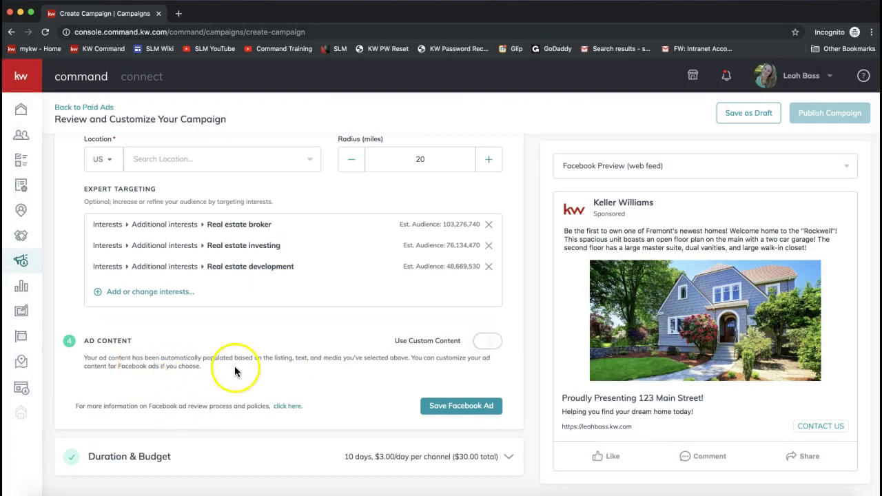
{"action": "left_click_drag", "start_coordinate": [83, 357], "coordinate": [223, 362]}
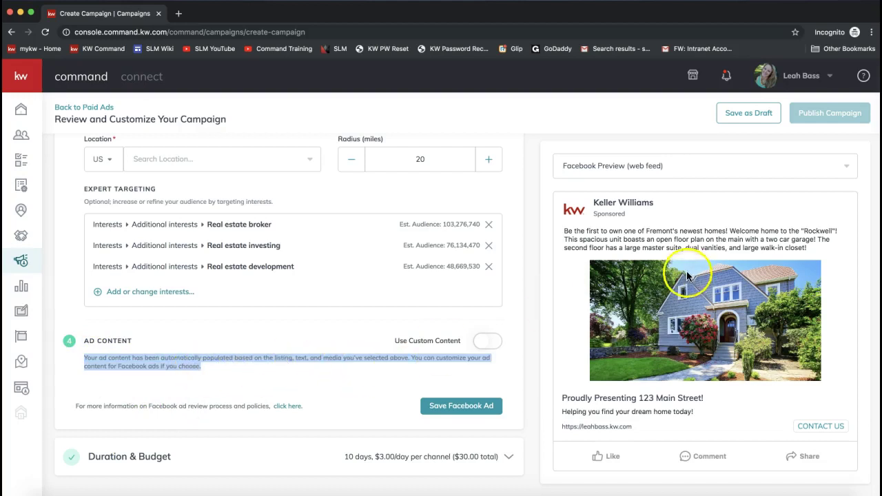
{"action": "left_click_drag", "start_coordinate": [563, 231], "coordinate": [786, 245]}
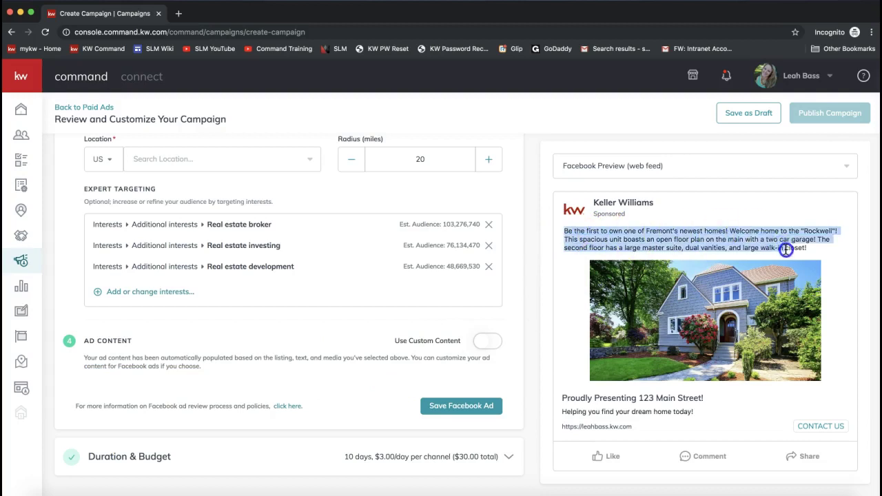
{"action": "left_click", "coordinate": [491, 349]}
{"action": "triple_click", "coordinate": [615, 240]}
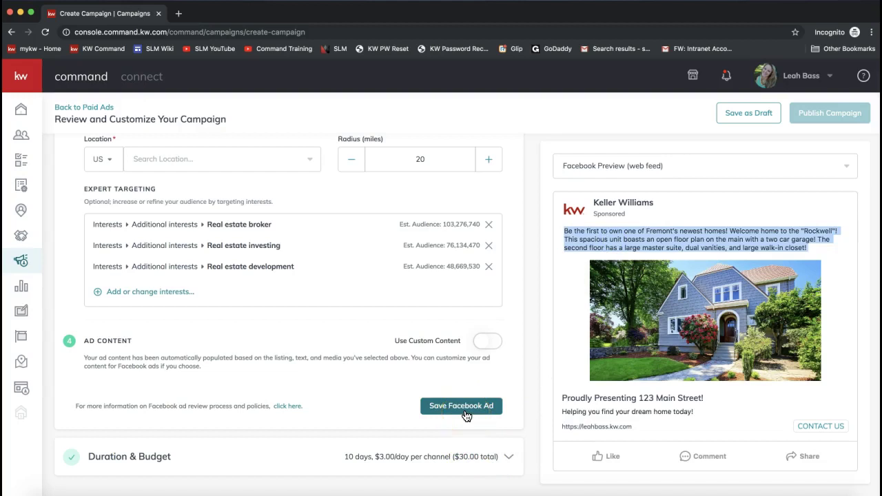
{"action": "scroll", "coordinate": [464, 411], "scroll_direction": "up", "scroll_amount": 7}
- Save the Facebook Ad, which flags the empty location, and expand Duration & Budget
{"action": "left_click", "coordinate": [320, 348]}
{"action": "scroll", "coordinate": [320, 345], "scroll_direction": "down", "scroll_amount": 2}
{"action": "scroll", "coordinate": [320, 345], "scroll_direction": "down", "scroll_amount": 4}
{"action": "scroll", "coordinate": [207, 252], "scroll_direction": "down", "scroll_amount": 1}
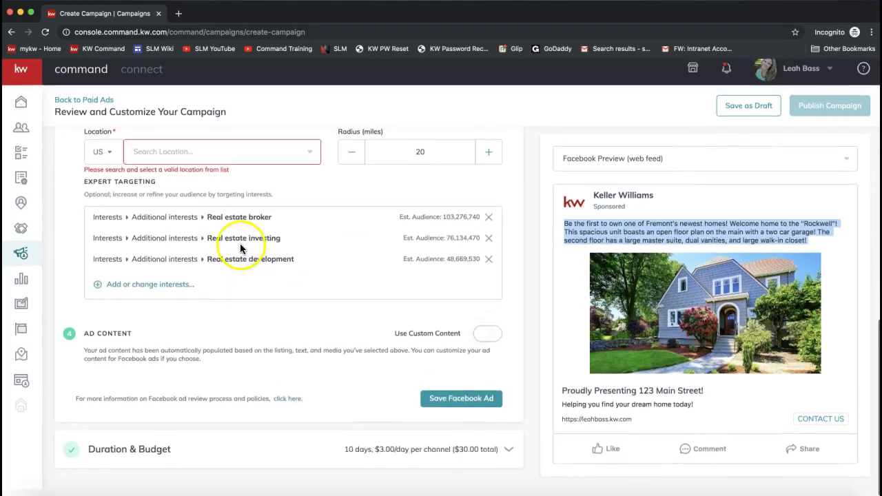
{"action": "left_click", "coordinate": [106, 449]}
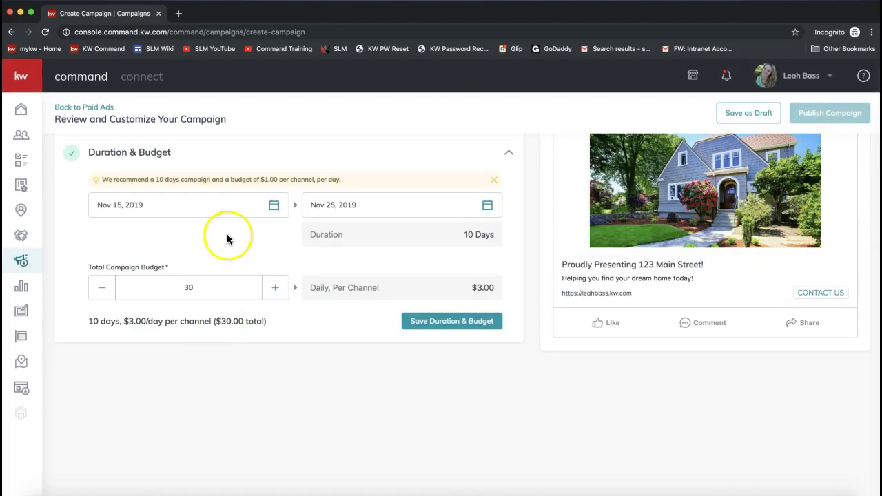
- Confirm 10 days at $3.00/day ($30.00 total) and save Duration & Budget
{"action": "scroll", "coordinate": [227, 233], "scroll_direction": "up", "scroll_amount": 3}
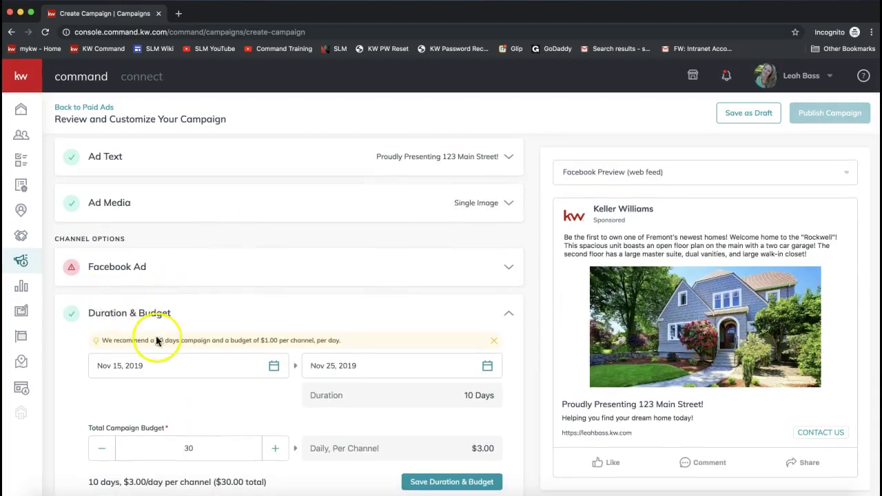
{"action": "left_click_drag", "start_coordinate": [191, 315], "coordinate": [90, 318]}
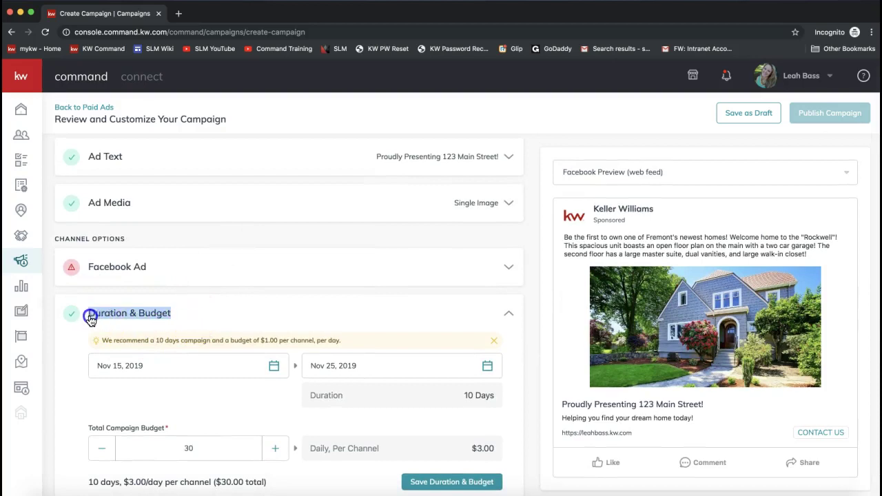
{"action": "left_click", "coordinate": [115, 419]}
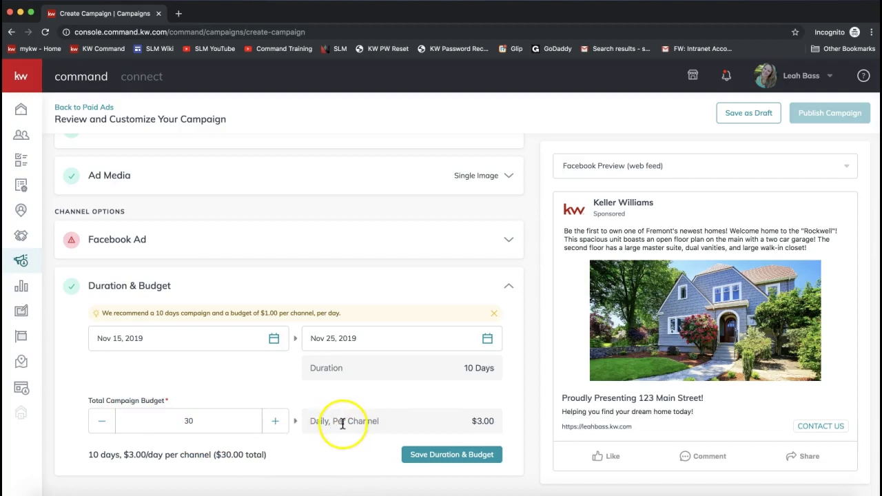
{"action": "left_click_drag", "start_coordinate": [267, 455], "coordinate": [89, 455]}
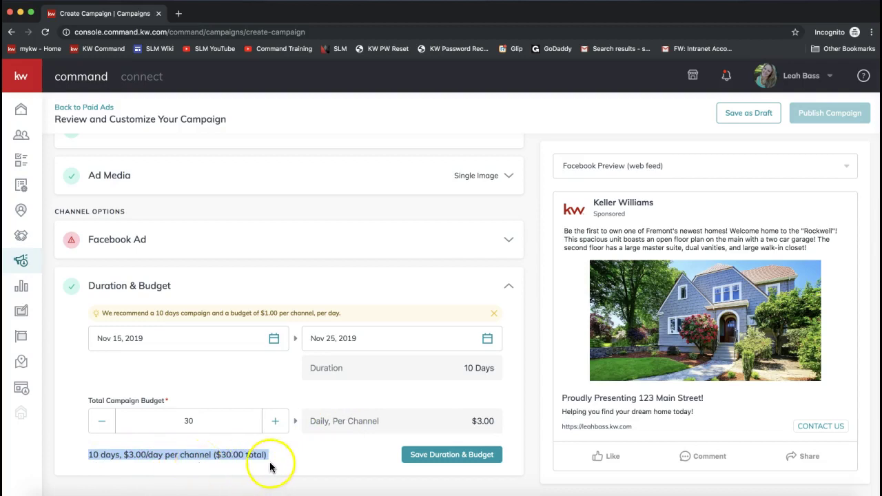
{"action": "left_click", "coordinate": [445, 457]}
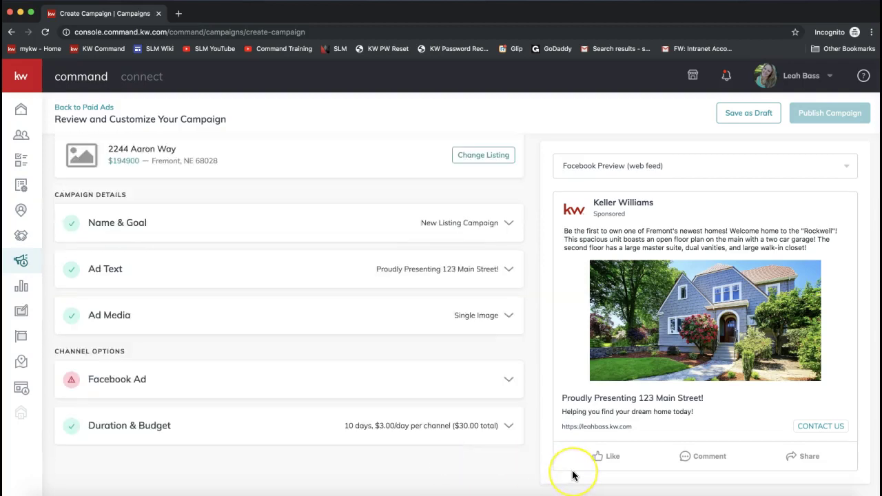
{"action": "left_click", "coordinate": [498, 374]}
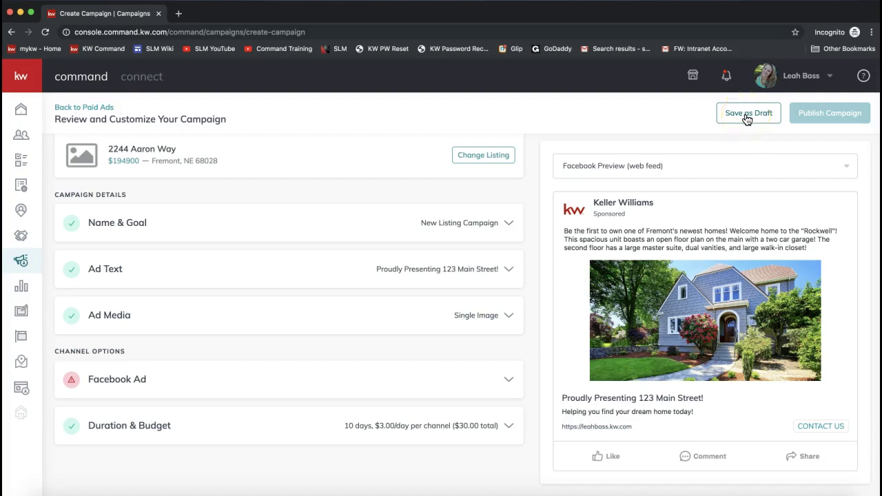
- Save the 10-day, $30 New Listing Campaign as a draft and return to Paid Campaigns
{"action": "left_click", "coordinate": [745, 118]}
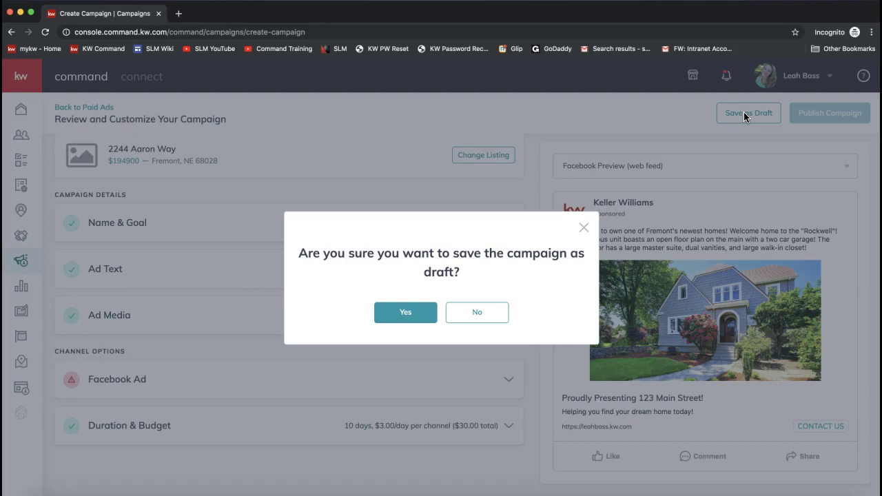
{"action": "left_click", "coordinate": [401, 319]}
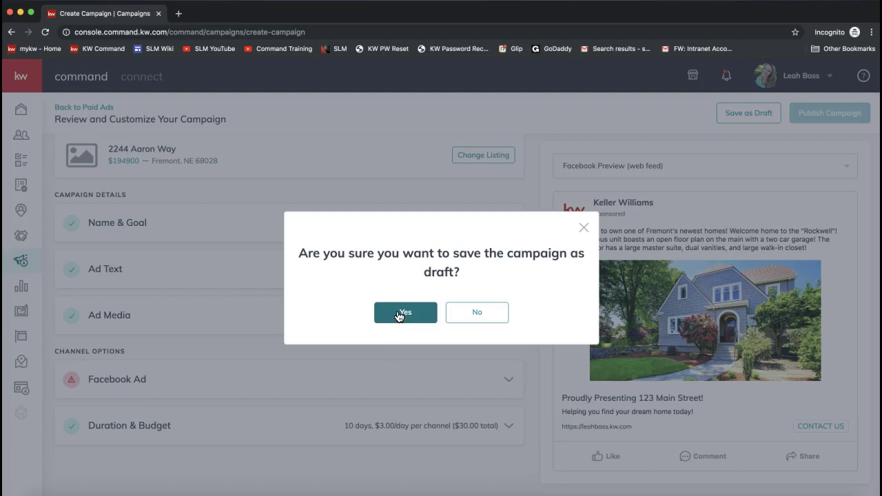
{"action": "left_click", "coordinate": [402, 320]}
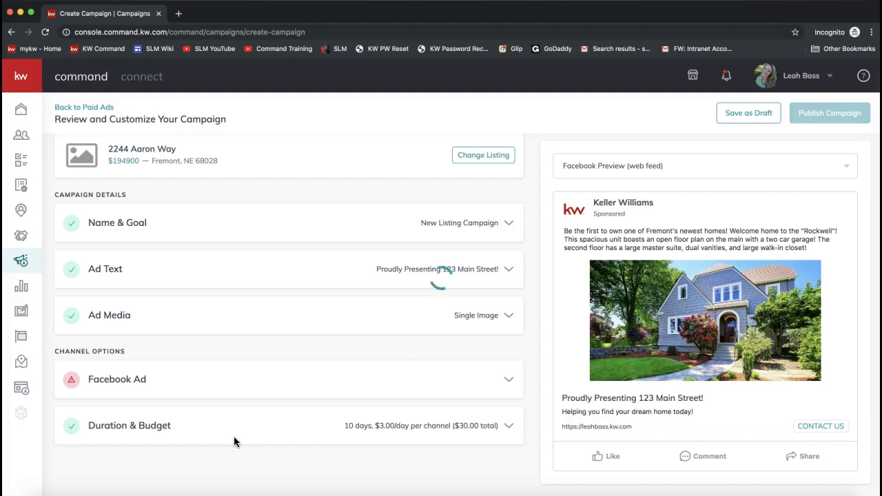
{"action": "left_click", "coordinate": [21, 262]}
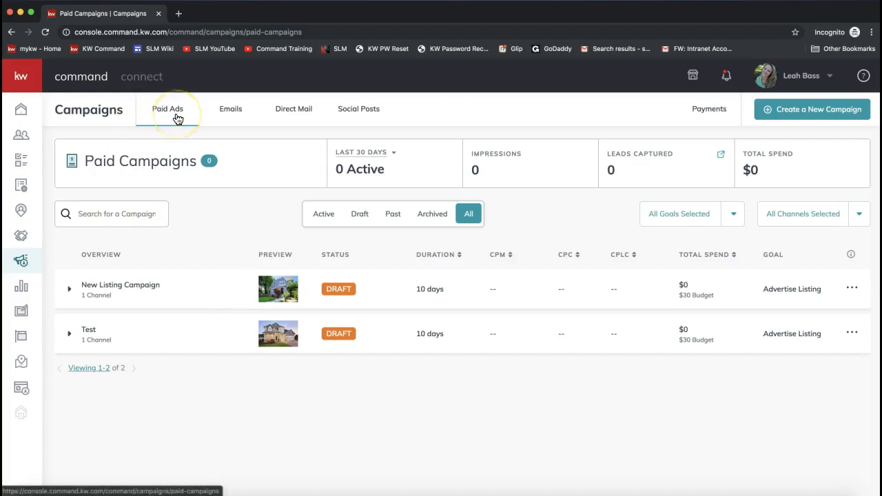
- Switch to the Social Posts calendar, which shows the empty week of November 17–23
{"action": "left_click", "coordinate": [378, 112]}
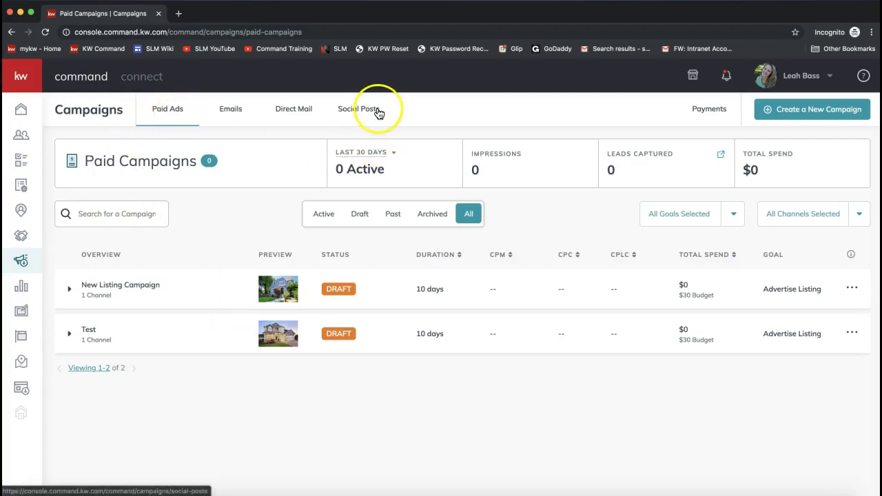
{"action": "left_click", "coordinate": [177, 114]}
{"action": "left_click", "coordinate": [357, 117]}
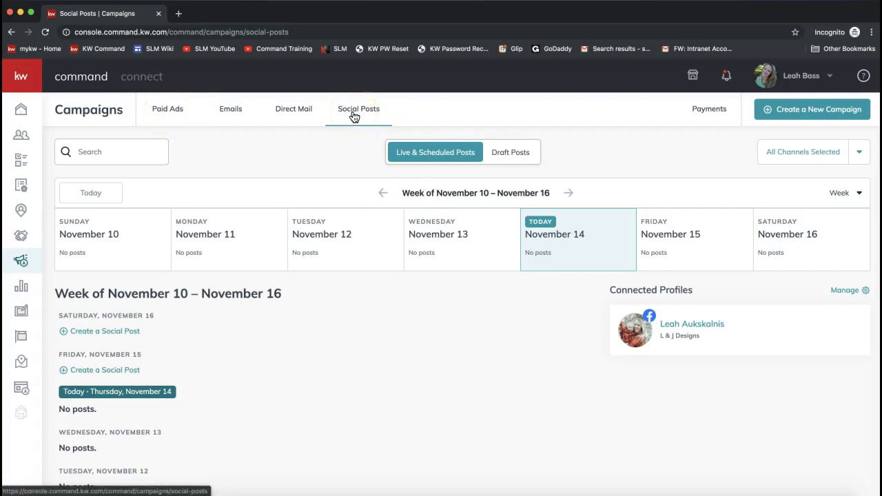
{"action": "left_click", "coordinate": [363, 114]}
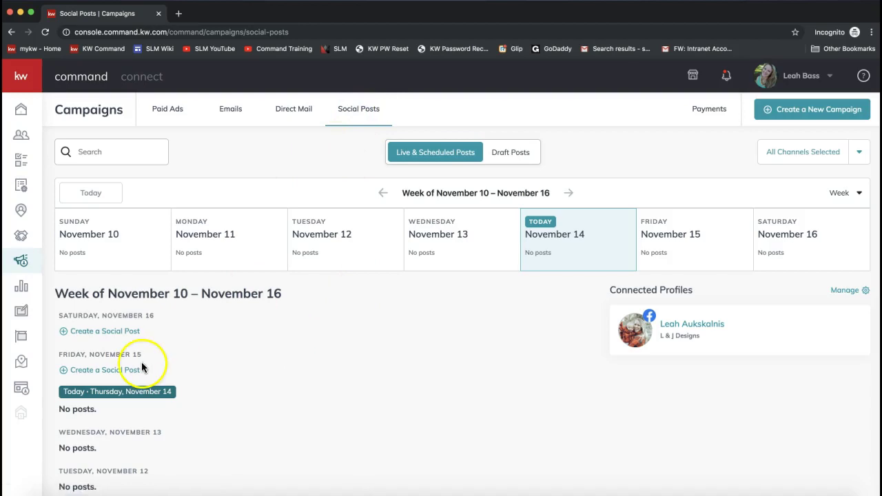
{"action": "scroll", "coordinate": [141, 366], "scroll_direction": "down", "scroll_amount": 1}
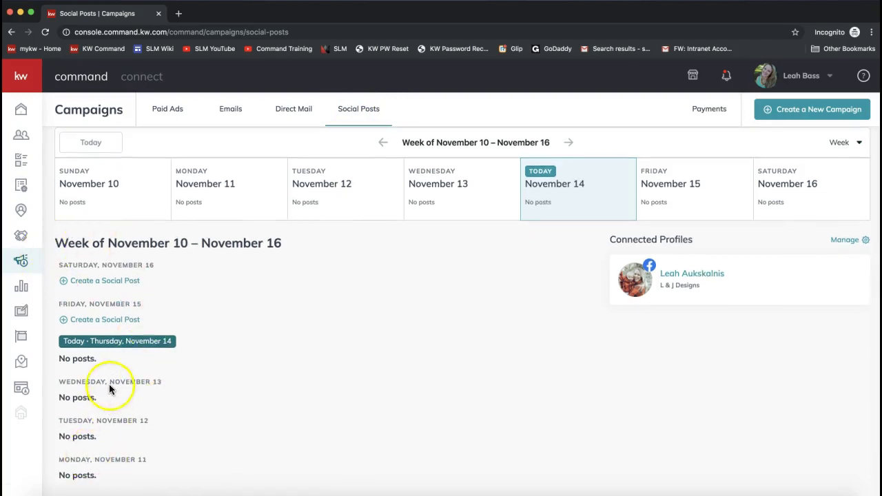
{"action": "scroll", "coordinate": [100, 286], "scroll_direction": "up", "scroll_amount": 1}
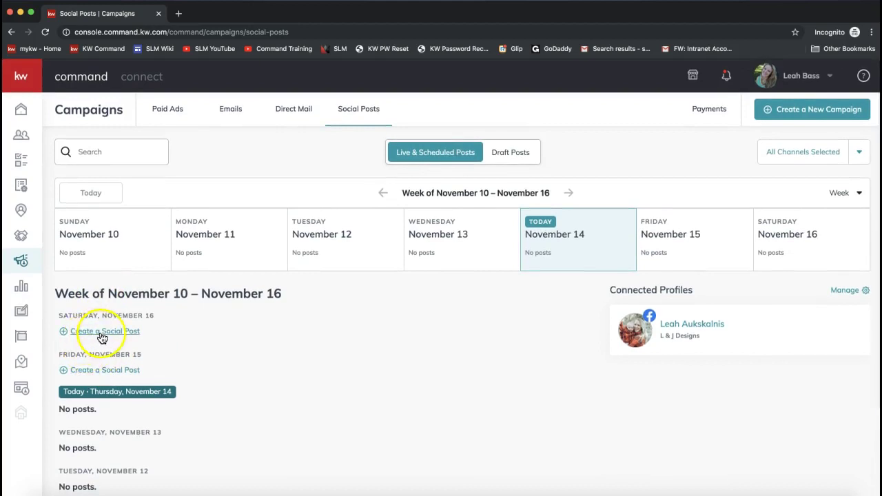
{"action": "left_click", "coordinate": [102, 337]}
- Browse the neighbouring weeks in week view, then return to November 17–23
{"action": "left_click", "coordinate": [569, 195]}
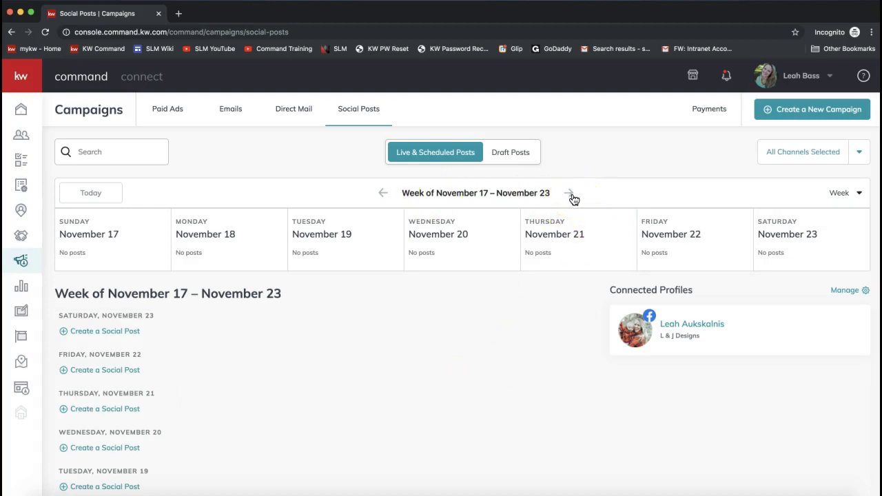
{"action": "left_click", "coordinate": [847, 196]}
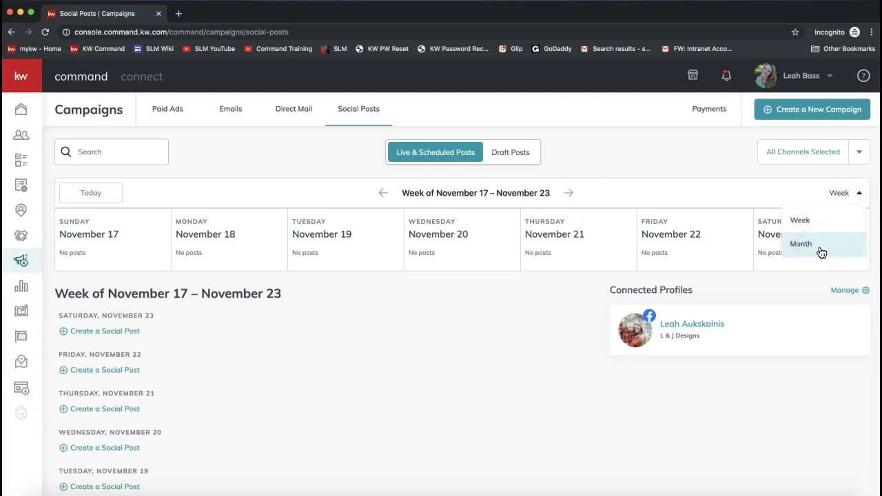
{"action": "left_click", "coordinate": [674, 160]}
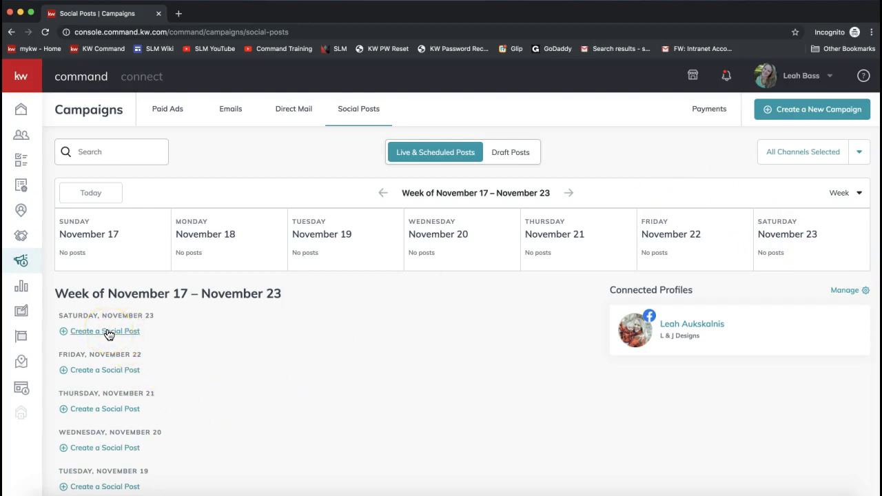
{"action": "scroll", "coordinate": [213, 368], "scroll_direction": "down", "scroll_amount": 2}
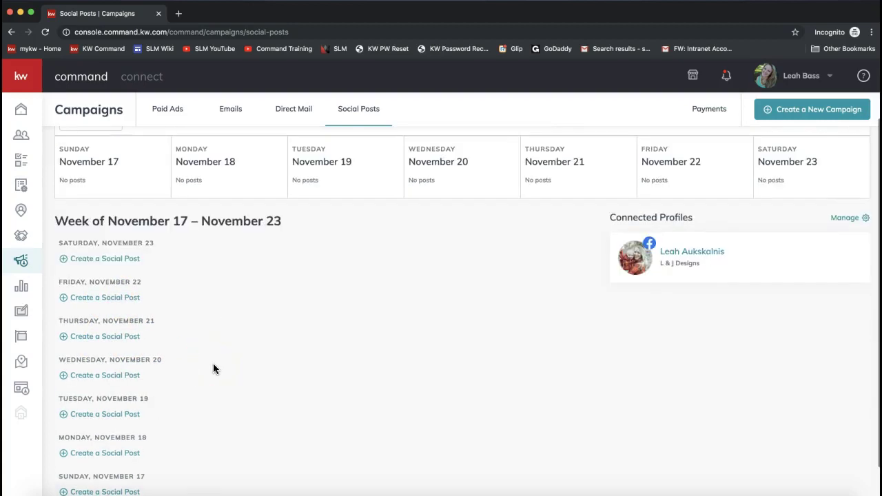
{"action": "scroll", "coordinate": [213, 369], "scroll_direction": "up", "scroll_amount": 2}
{"action": "left_click", "coordinate": [572, 194]}
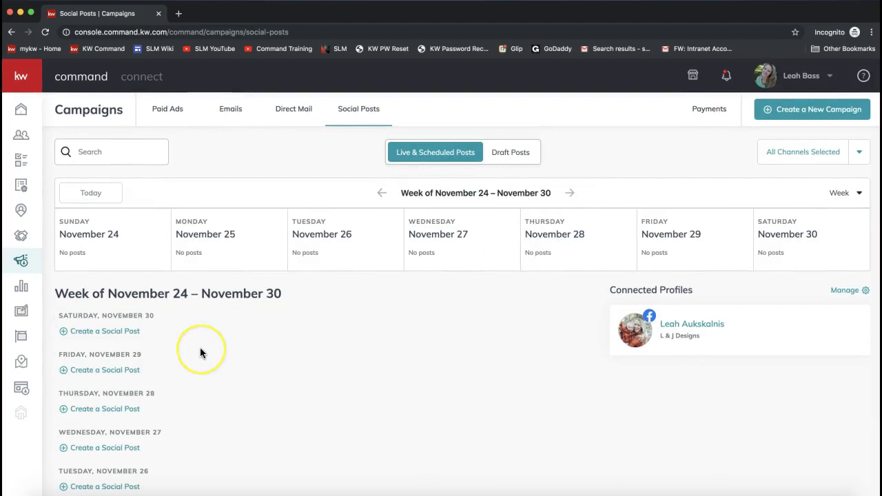
{"action": "scroll", "coordinate": [200, 347], "scroll_direction": "down", "scroll_amount": 3}
{"action": "scroll", "coordinate": [288, 304], "scroll_direction": "up", "scroll_amount": 3}
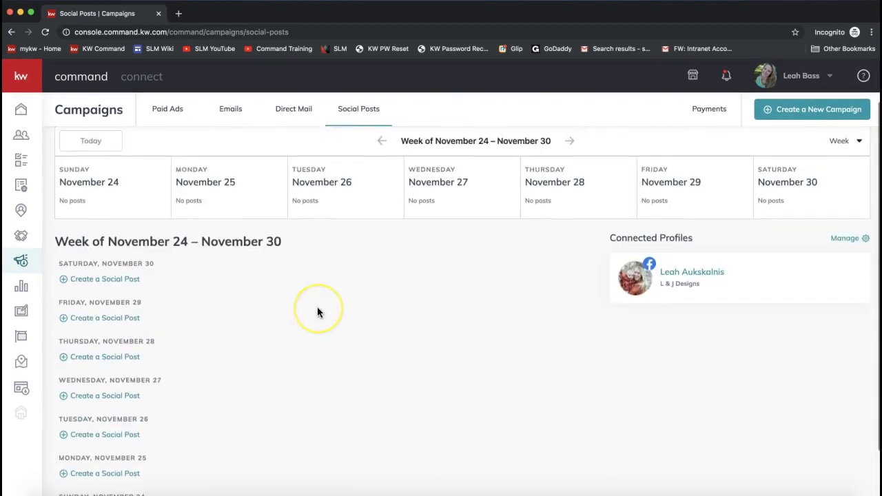
{"action": "left_click", "coordinate": [378, 194]}
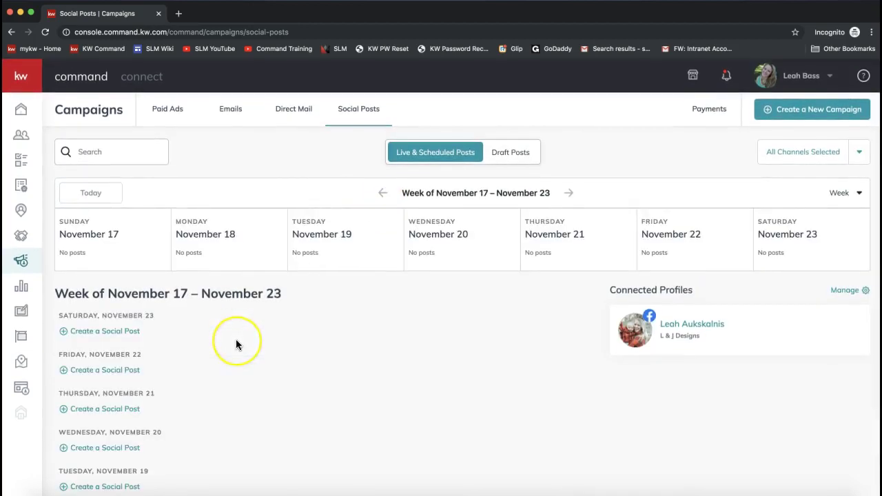
{"action": "scroll", "coordinate": [236, 339], "scroll_direction": "down", "scroll_amount": 2}
- Create a social post for Thursday, November 21, 2019 at 10:00 AM
{"action": "left_click", "coordinate": [117, 323]}
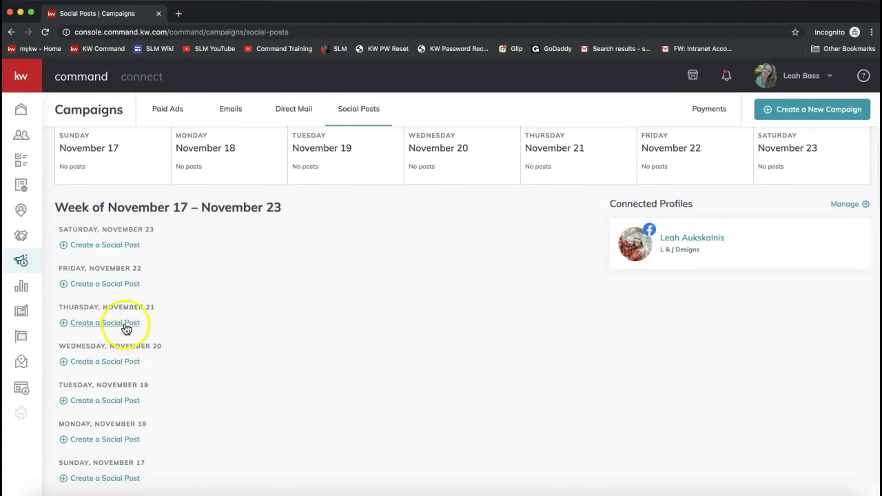
{"action": "left_click", "coordinate": [87, 329]}
{"action": "left_click", "coordinate": [88, 328]}
{"action": "left_click", "coordinate": [124, 312]}
{"action": "left_click", "coordinate": [107, 330]}
{"action": "left_click", "coordinate": [100, 329]}
{"action": "left_click", "coordinate": [100, 329]}
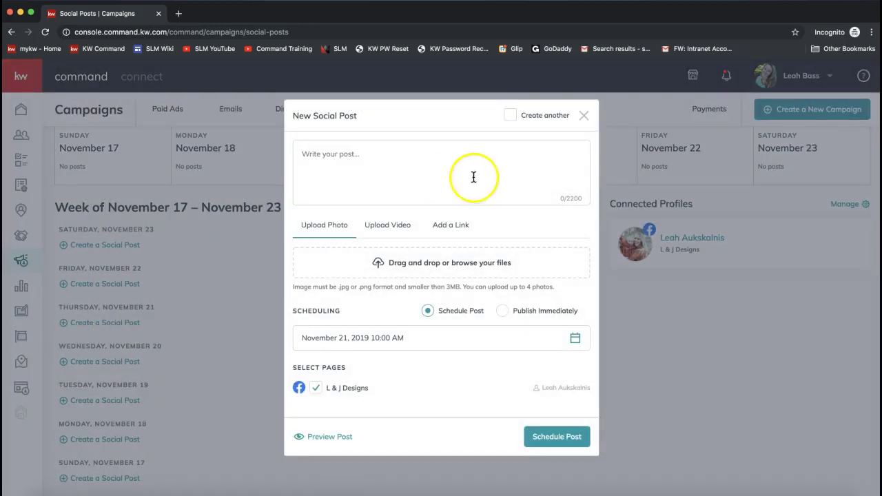
- Write 'Happy Thanksgiving! Enjoy the mashed potatoes and let us know how we can help you with your real estate needs!'
{"action": "left_click", "coordinate": [353, 154]}
{"action": "type", "text": "H"}
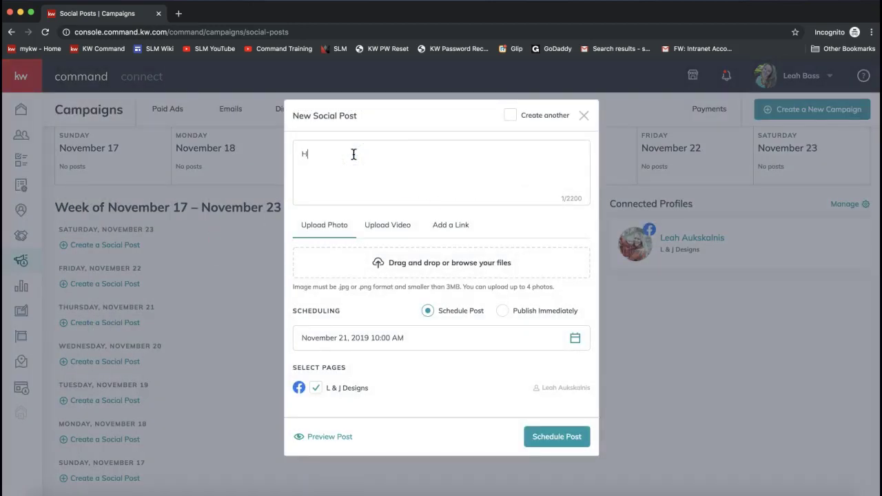
{"action": "type", "text": "appy Thanksgiving! Enjoy the mashed pot"}
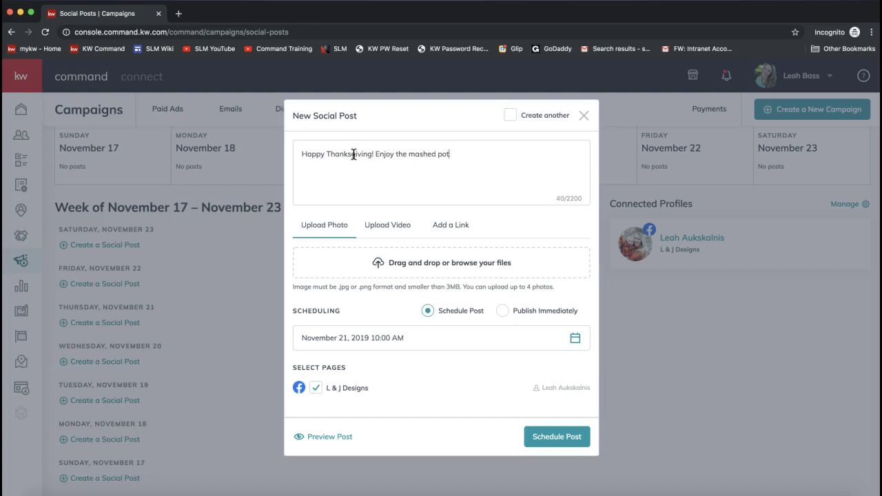
{"action": "type", "text": "atoe"}
{"action": "key", "text": "BackSpace"}
{"action": "type", "text": "s"}
{"action": "key", "text": "BackSpace"}
{"action": "key", "text": "BackSpace"}
{"action": "type", "text": "es and let us know how we can help you with your real estate needs!"}
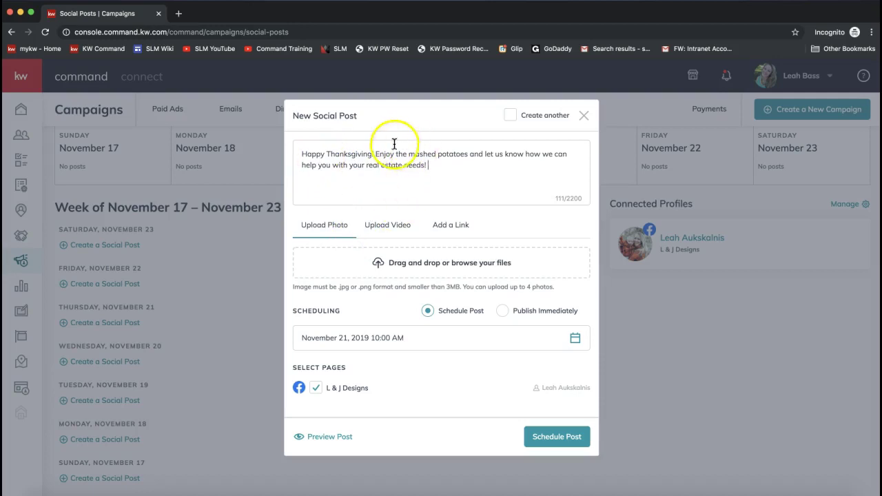
{"action": "left_click_drag", "start_coordinate": [472, 167], "coordinate": [289, 143]}
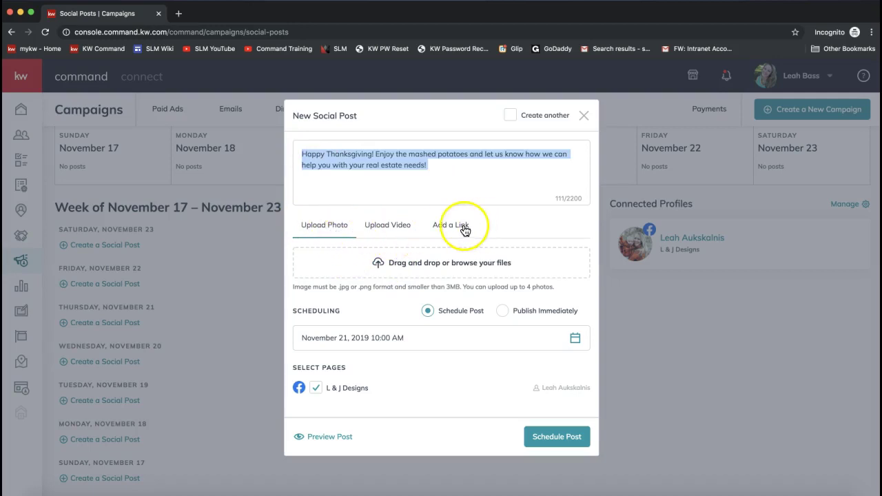
- Attach the bigstock_slideshow1.jpg house photo to the post
{"action": "left_click", "coordinate": [384, 271]}
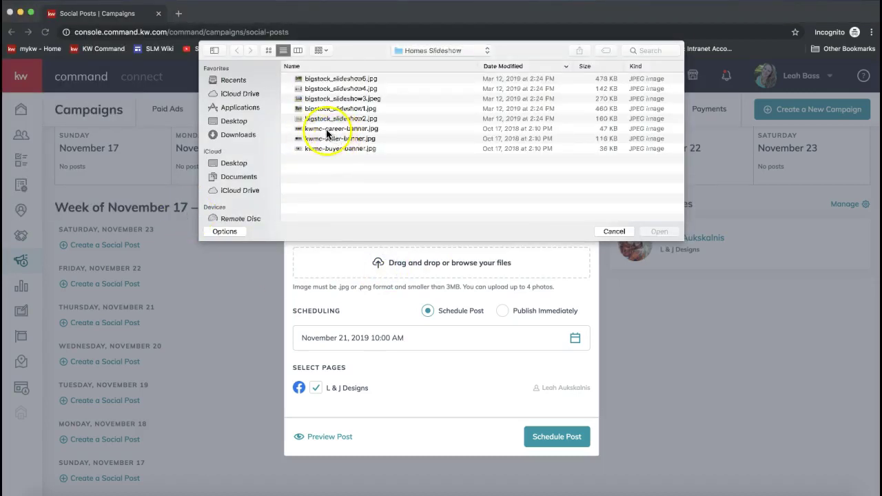
{"action": "double_click", "coordinate": [331, 108]}
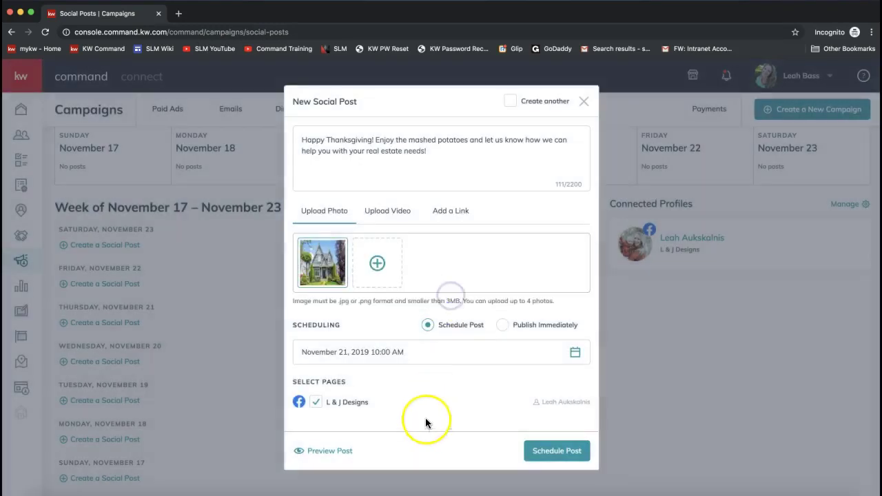
{"action": "mouse_move", "coordinate": [318, 265]}
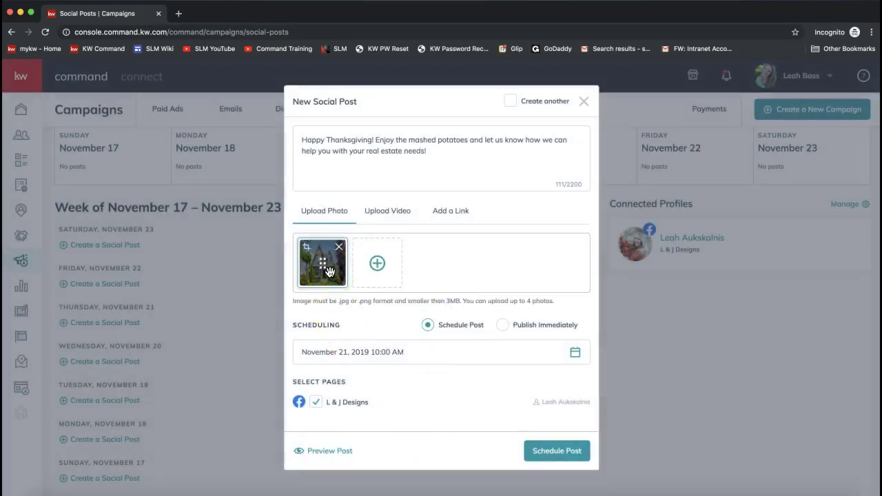
{"action": "left_click", "coordinate": [460, 215]}
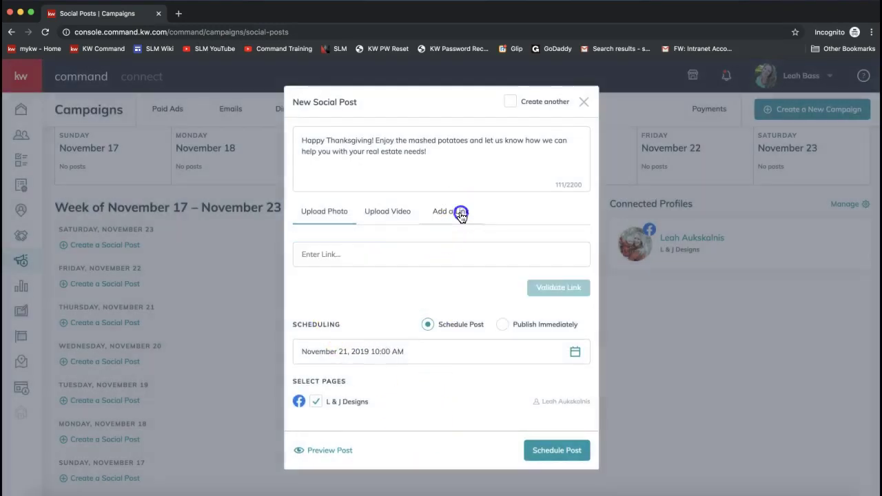
{"action": "left_click", "coordinate": [366, 217]}
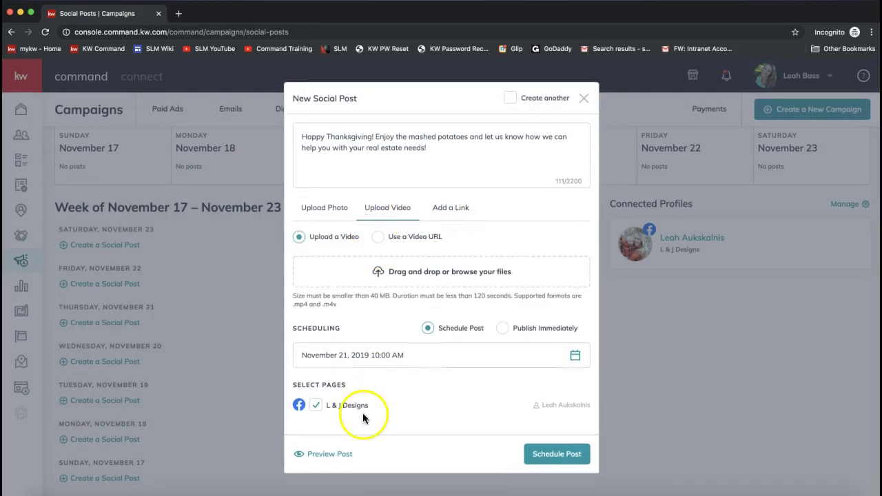
{"action": "left_click", "coordinate": [454, 211]}
{"action": "left_click", "coordinate": [392, 262]}
{"action": "type", "text": "leahbass.kw.com"}
{"action": "left_click", "coordinate": [541, 290]}
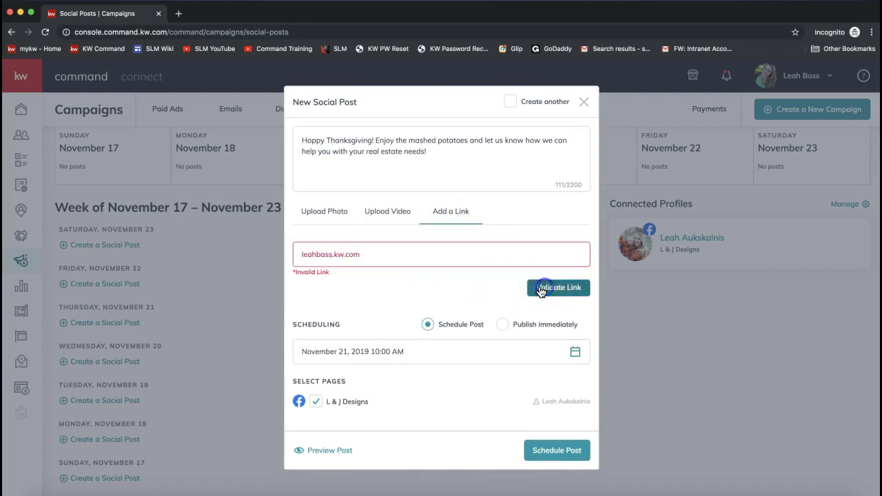
{"action": "left_click", "coordinate": [301, 254]}
{"action": "type", "text": "https://"}
{"action": "left_click", "coordinate": [557, 288]}
{"action": "left_click", "coordinate": [457, 256]}
{"action": "left_click", "coordinate": [413, 326]}
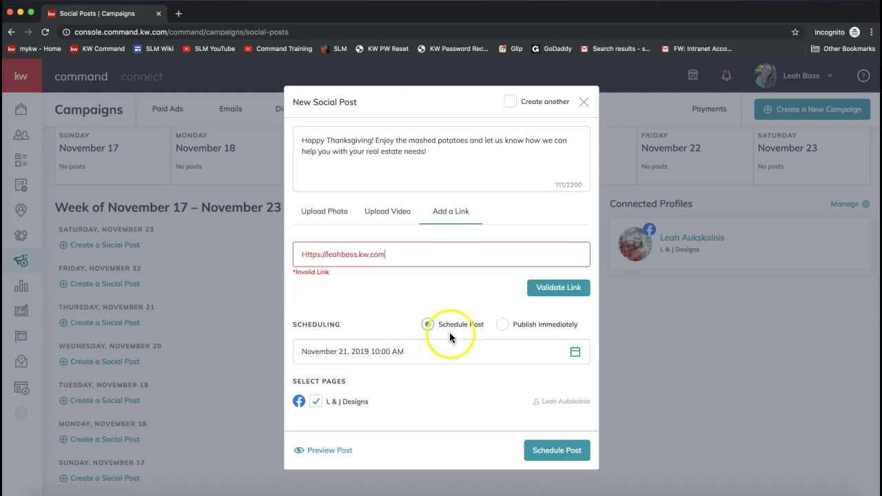
{"action": "double_click", "coordinate": [302, 328]}
- Set the post to Publish Immediately, clear the link, and return to the house photo
{"action": "left_click", "coordinate": [505, 325]}
{"action": "double_click", "coordinate": [421, 266]}
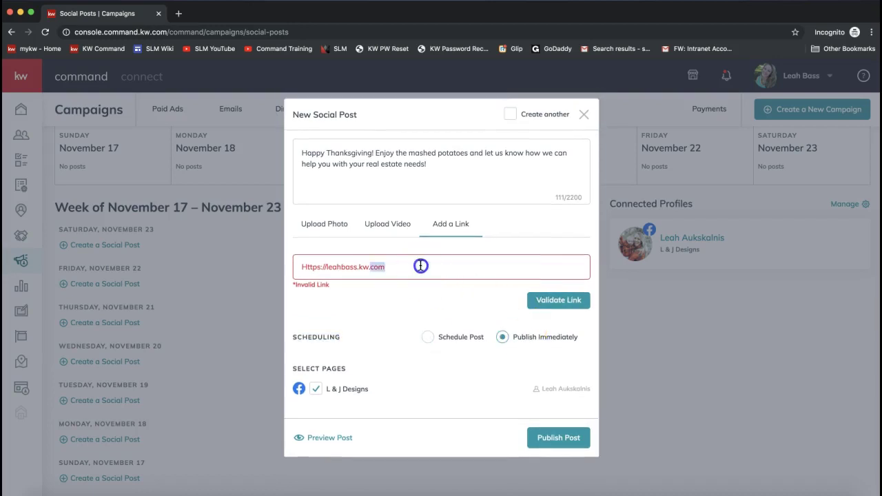
{"action": "key", "text": "super+a"}
{"action": "key", "text": "BackSpace"}
{"action": "left_click", "coordinate": [323, 223]}
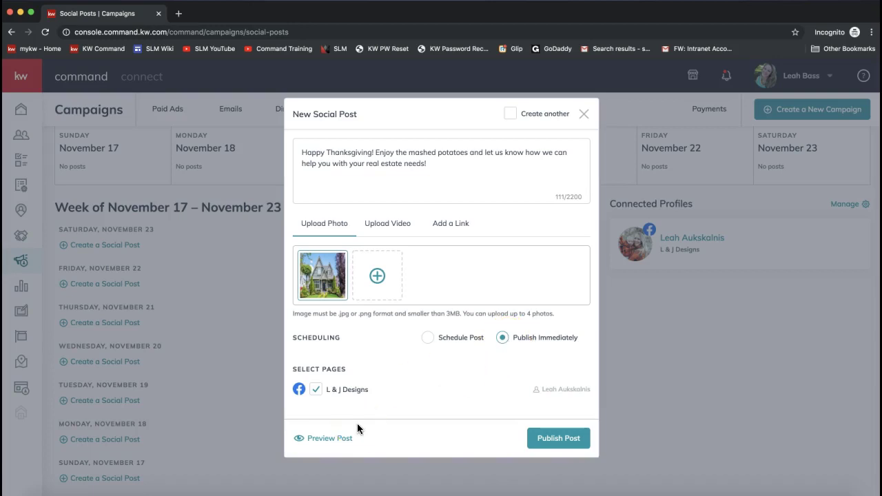
- Switch the post to Schedule Post, keeping November 21 in the date picker
{"action": "left_click", "coordinate": [427, 341]}
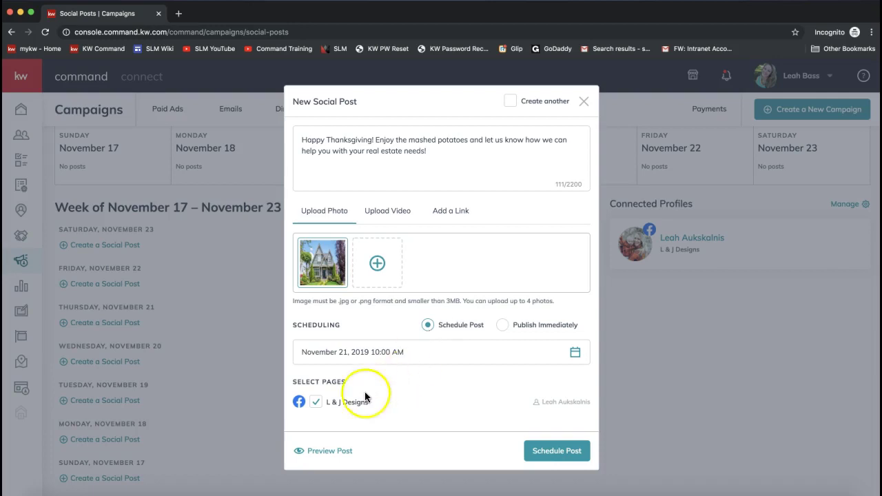
{"action": "left_click", "coordinate": [373, 358]}
{"action": "scroll", "coordinate": [483, 347], "scroll_direction": "down", "scroll_amount": 5}
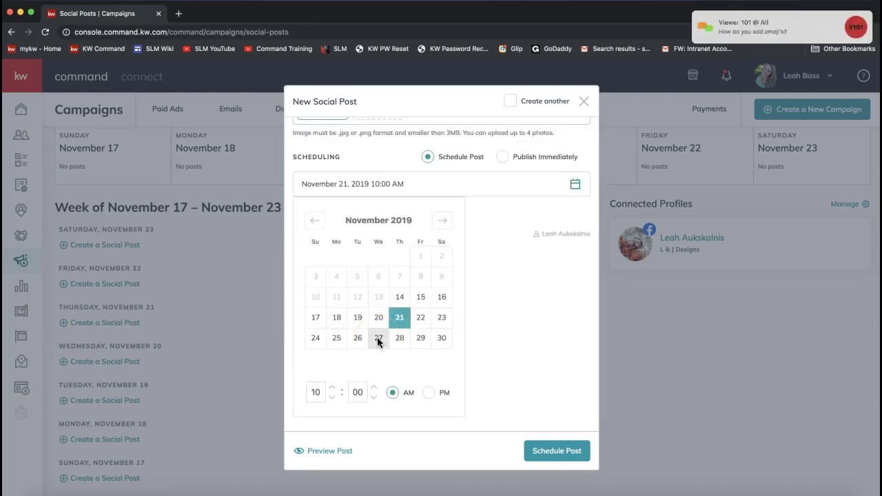
{"action": "scroll", "coordinate": [446, 320], "scroll_direction": "up", "scroll_amount": 5}
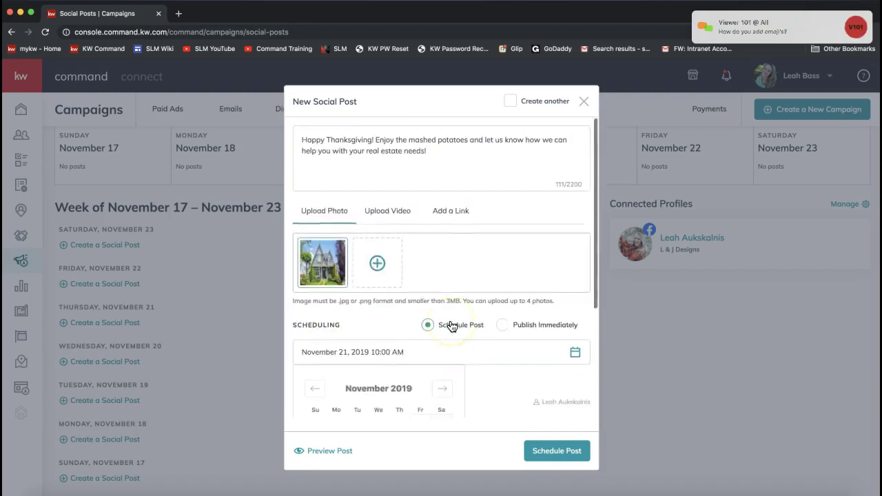
{"action": "left_click", "coordinate": [458, 174]}
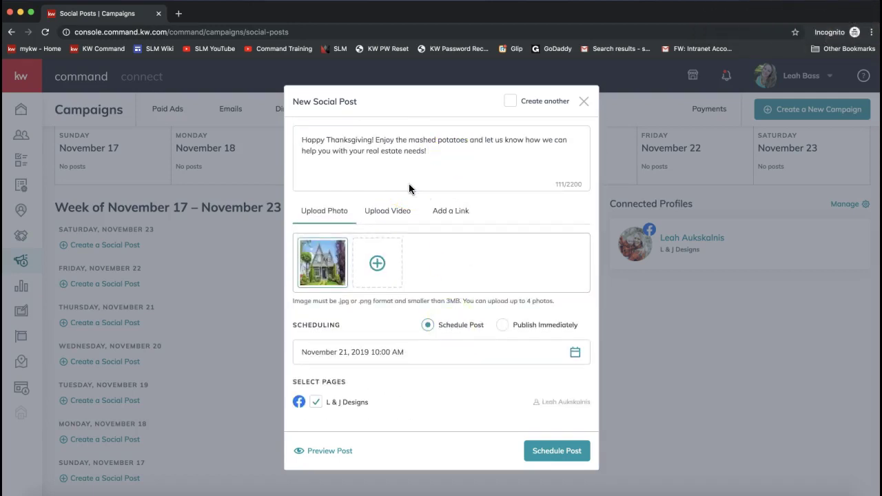
- Schedule the post for November 21, 2019 at 10:00 AM and close the New Social Post window
{"action": "type", "text": ":)"}
{"action": "key", "text": "BackSpace"}
{"action": "key", "text": "BackSpace"}
{"action": "left_click", "coordinate": [388, 149]}
{"action": "left_click", "coordinate": [459, 161]}
{"action": "scroll", "coordinate": [408, 381], "scroll_direction": "down", "scroll_amount": 2}
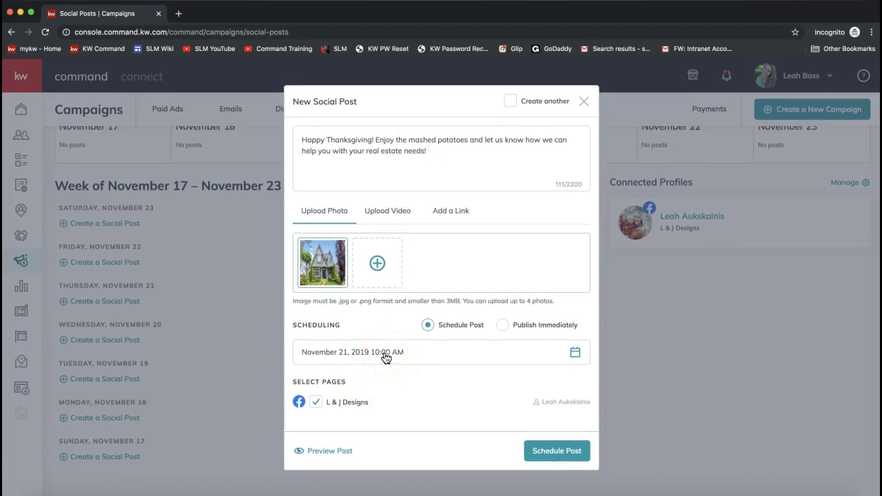
{"action": "left_click", "coordinate": [386, 356]}
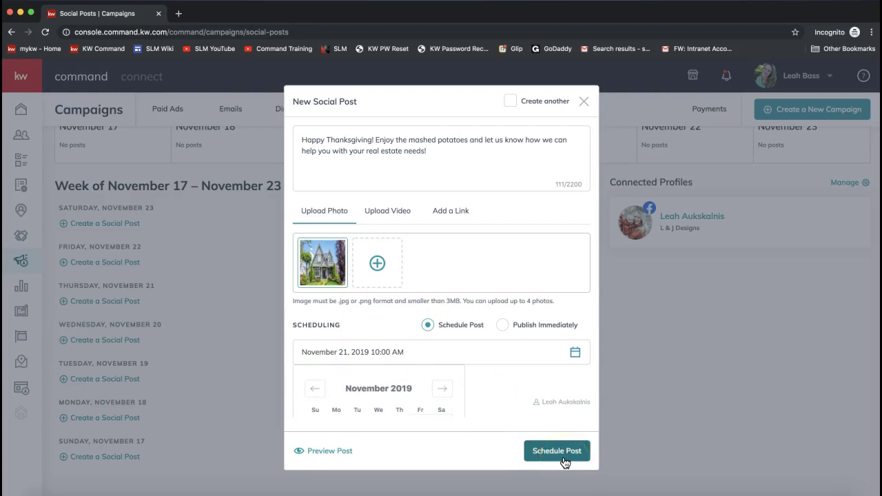
{"action": "left_click", "coordinate": [558, 450]}
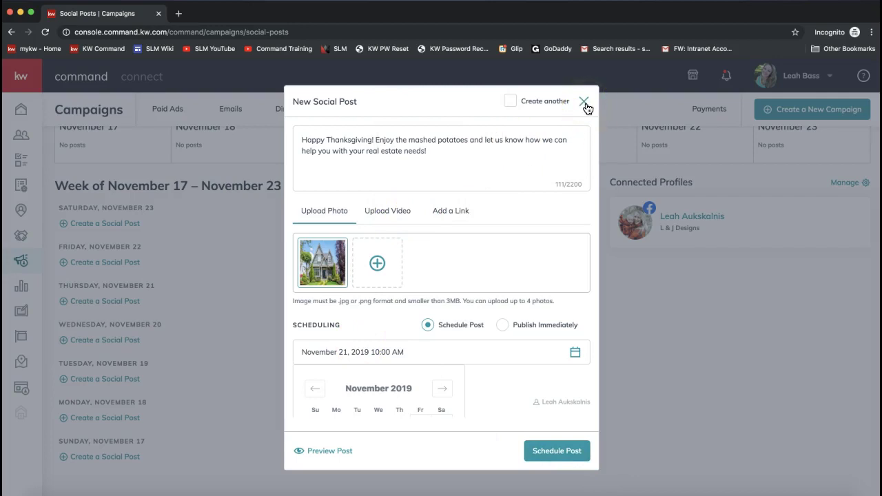
{"action": "left_click", "coordinate": [584, 102]}
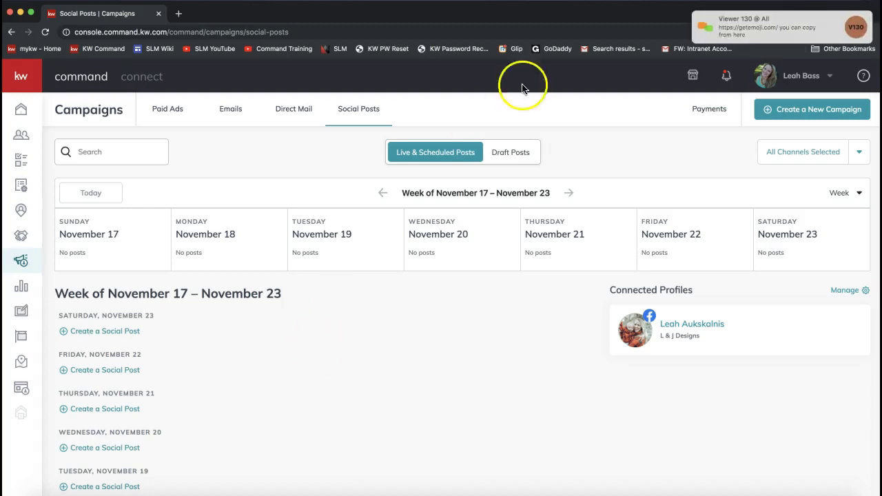
- Dismiss the viewer chat and show the Emails list with its two mailed campaigns
{"action": "left_click", "coordinate": [790, 23]}
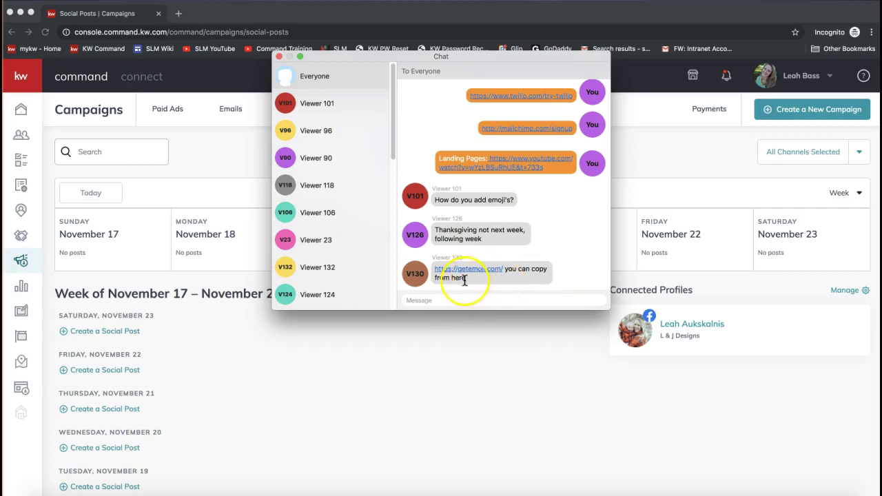
{"action": "left_click", "coordinate": [279, 58]}
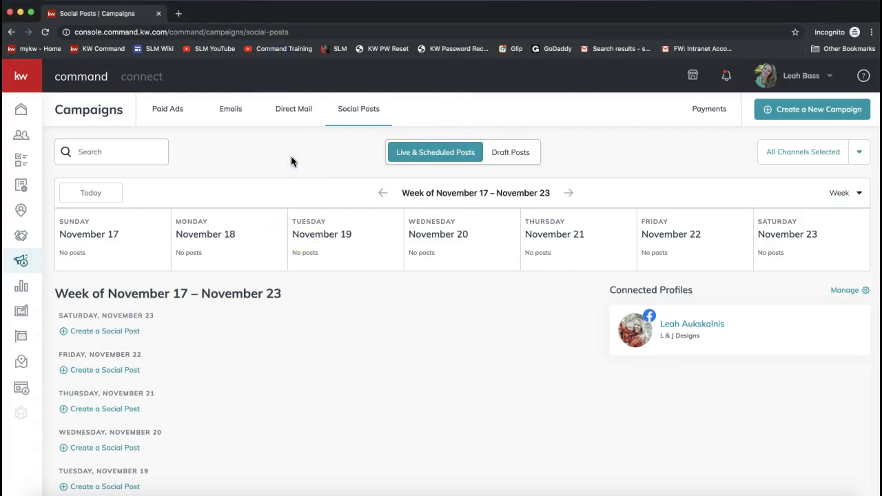
{"action": "left_click", "coordinate": [233, 113]}
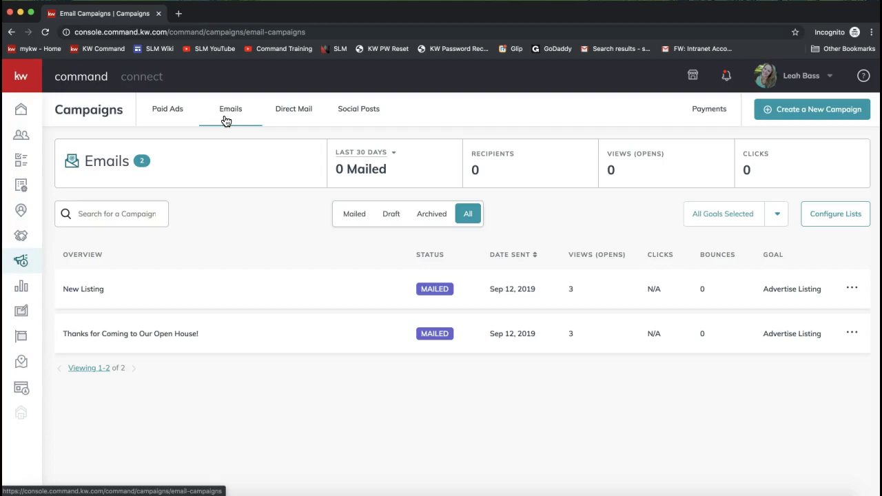
- Create a new campaign to bring up the Social Ad, Search Ad, Social Post, Direct Mail and Email types
{"action": "left_click", "coordinate": [238, 104]}
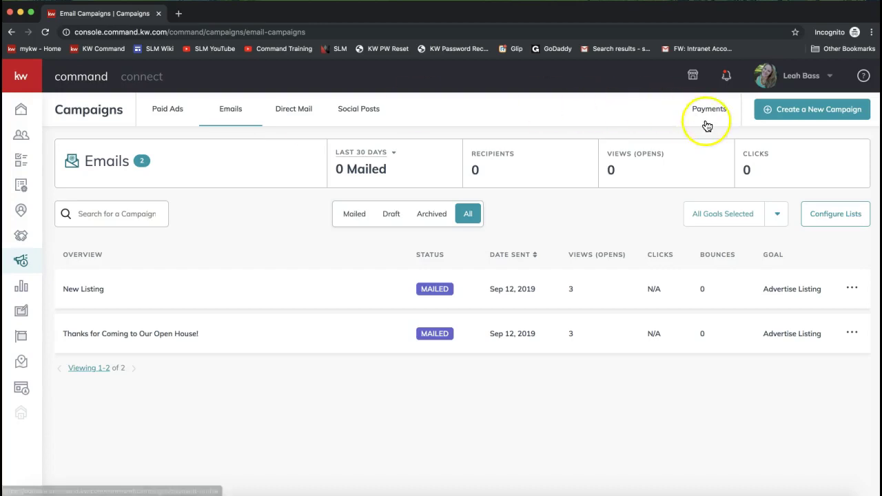
{"action": "left_click", "coordinate": [798, 117]}
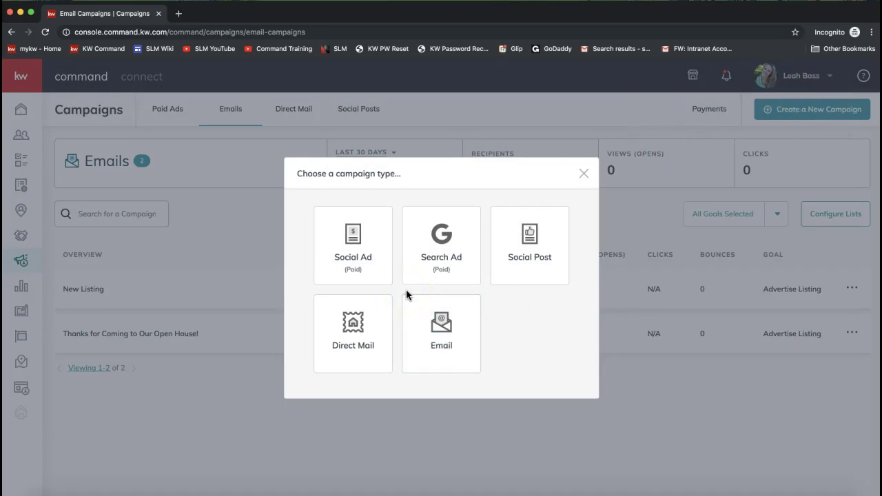
- Choose Email and name the campaign 'Thank You For Coming to Our Open House!'
{"action": "left_click", "coordinate": [444, 335]}
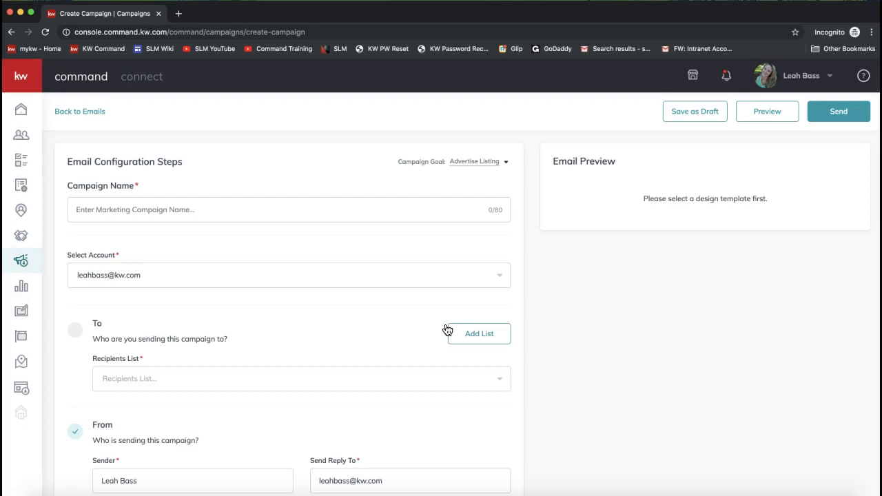
{"action": "scroll", "coordinate": [183, 151], "scroll_direction": "down", "scroll_amount": 5}
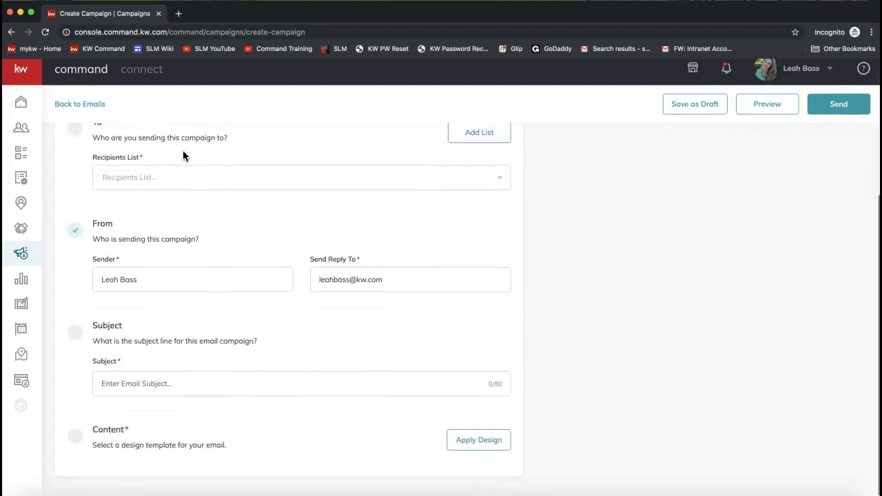
{"action": "scroll", "coordinate": [150, 358], "scroll_direction": "up", "scroll_amount": 5}
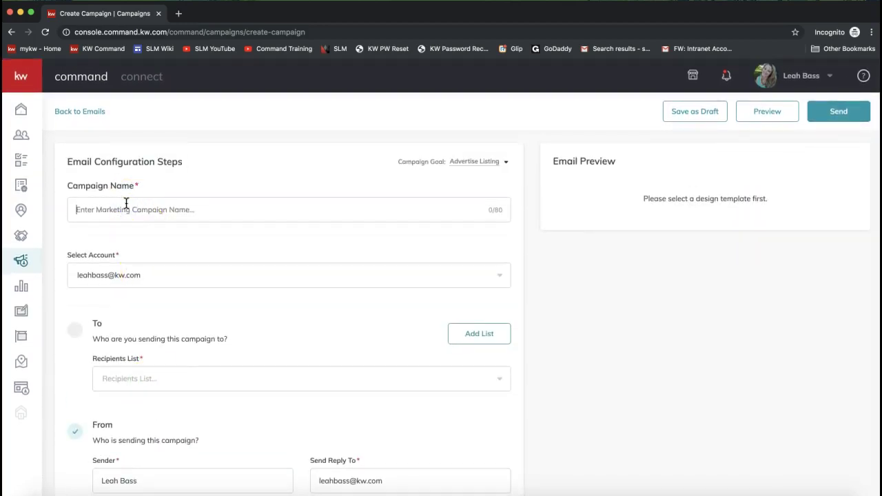
{"action": "type", "text": "Thank You"}
{"action": "left_click", "coordinate": [113, 196]}
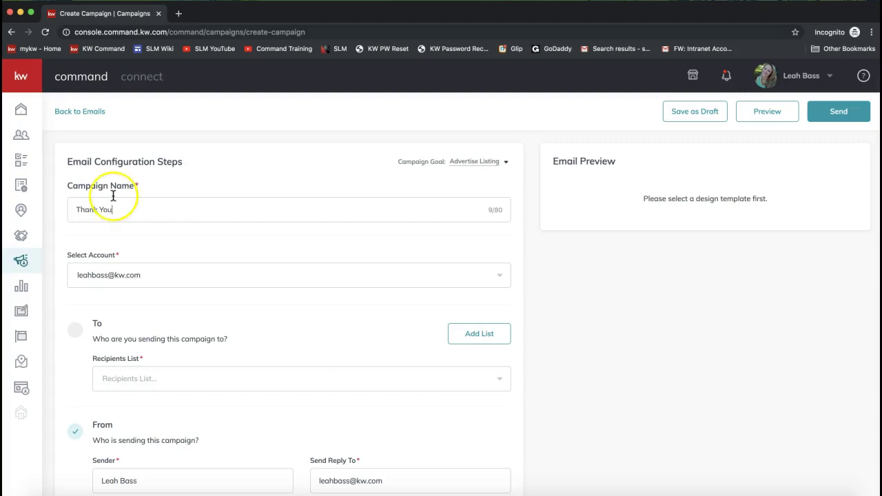
{"action": "type", "text": "For Coming to "}
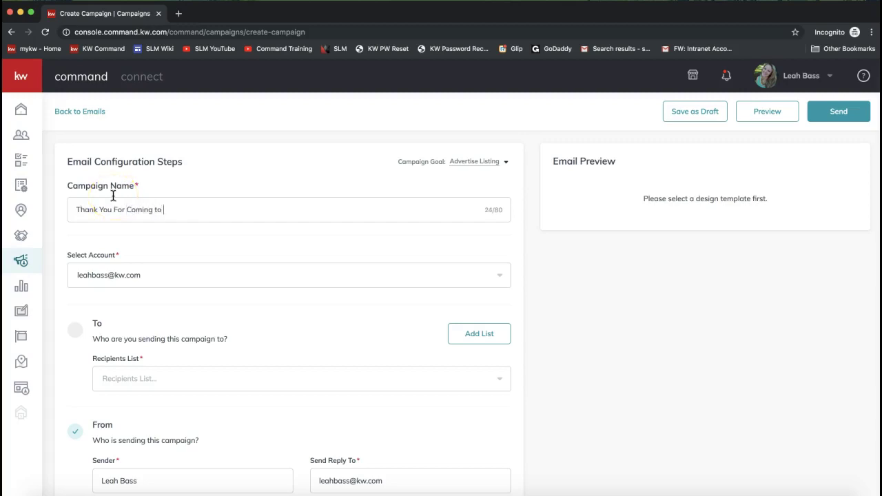
{"action": "type", "text": "Our Open House!"}
{"action": "key", "text": "super+a"}
{"action": "key", "text": "super+c"}
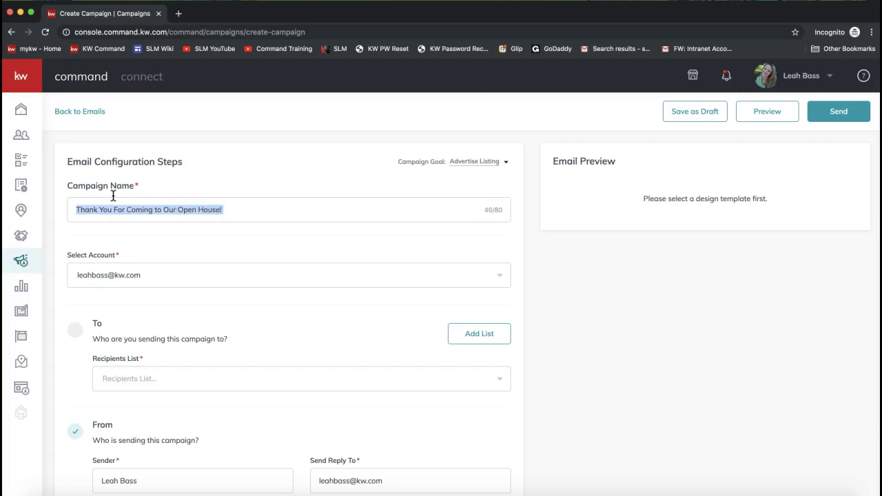
{"action": "left_click", "coordinate": [205, 250]}
{"action": "left_click_drag", "start_coordinate": [84, 208], "coordinate": [264, 209]}
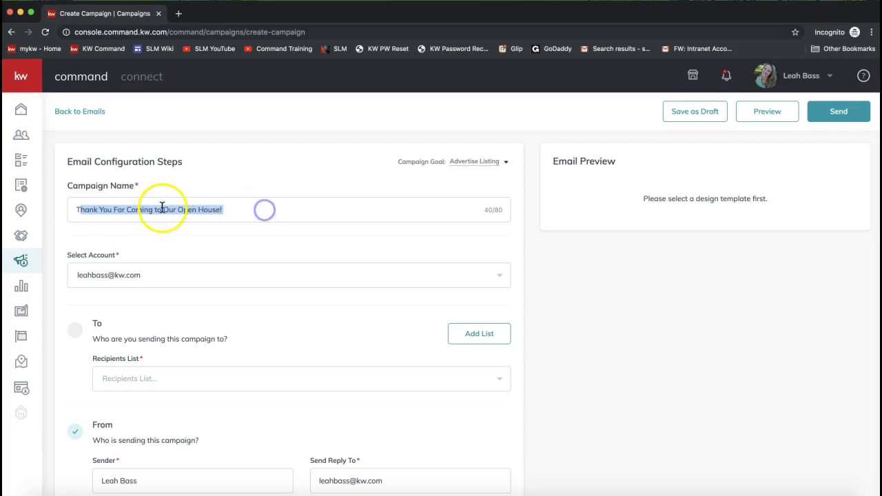
- Keep the Advertise Listing goal and review the Select Account choices
{"action": "left_click", "coordinate": [475, 163]}
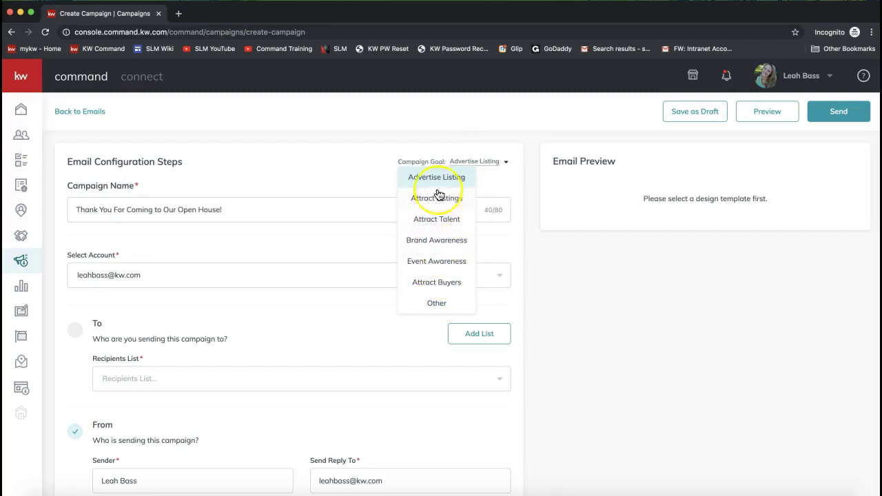
{"action": "left_click", "coordinate": [320, 181]}
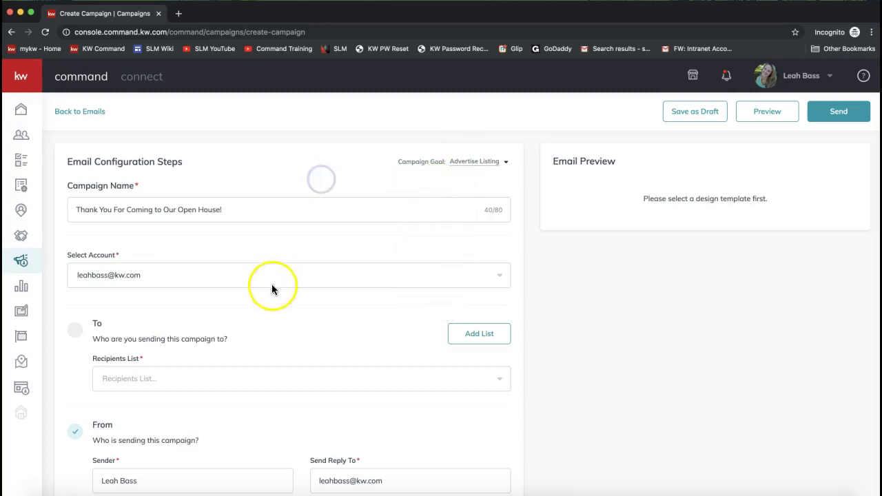
{"action": "left_click", "coordinate": [164, 276]}
{"action": "left_click", "coordinate": [120, 267]}
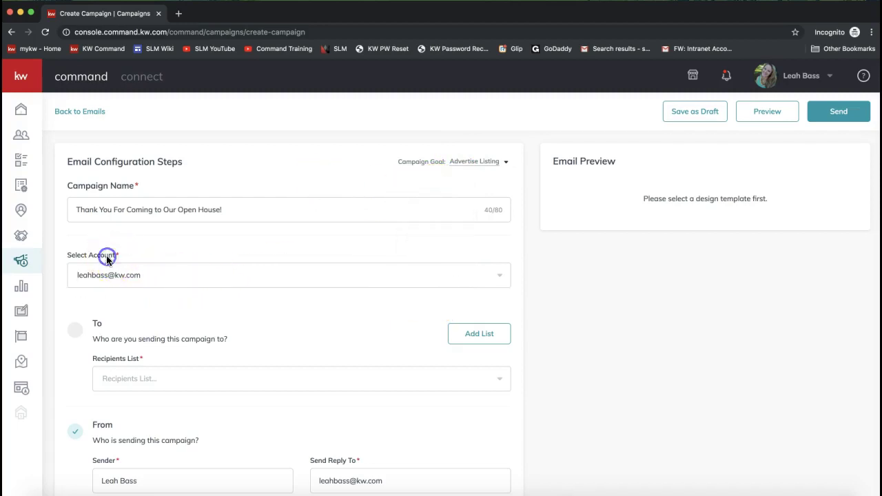
{"action": "left_click_drag", "start_coordinate": [118, 255], "coordinate": [66, 258]}
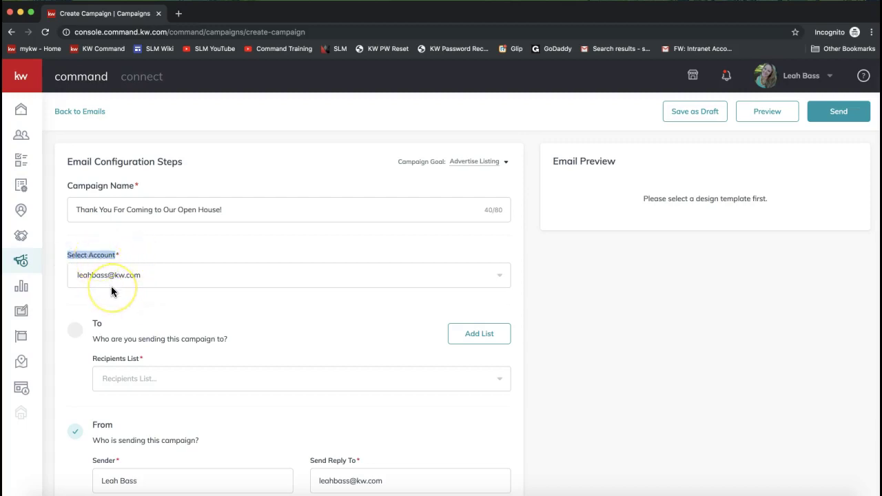
{"action": "left_click_drag", "start_coordinate": [90, 276], "coordinate": [117, 281]}
- Pick SLM from the Recipients List dropdown
{"action": "scroll", "coordinate": [162, 314], "scroll_direction": "down", "scroll_amount": 4}
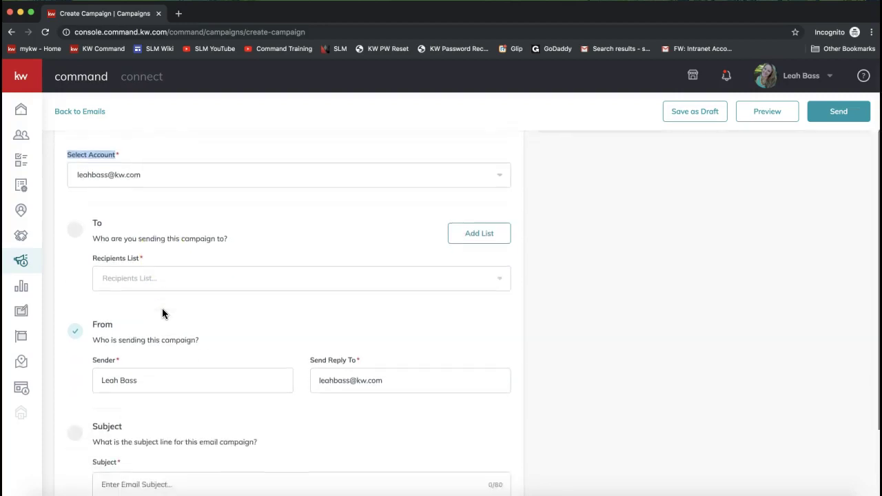
{"action": "double_click", "coordinate": [97, 177]}
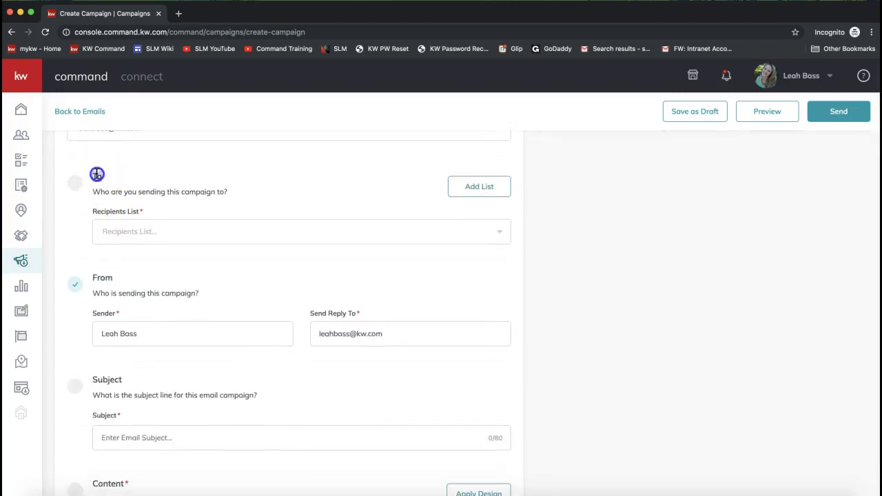
{"action": "left_click", "coordinate": [102, 192]}
{"action": "double_click", "coordinate": [197, 192]}
{"action": "triple_click", "coordinate": [197, 190]}
{"action": "left_click", "coordinate": [132, 232]}
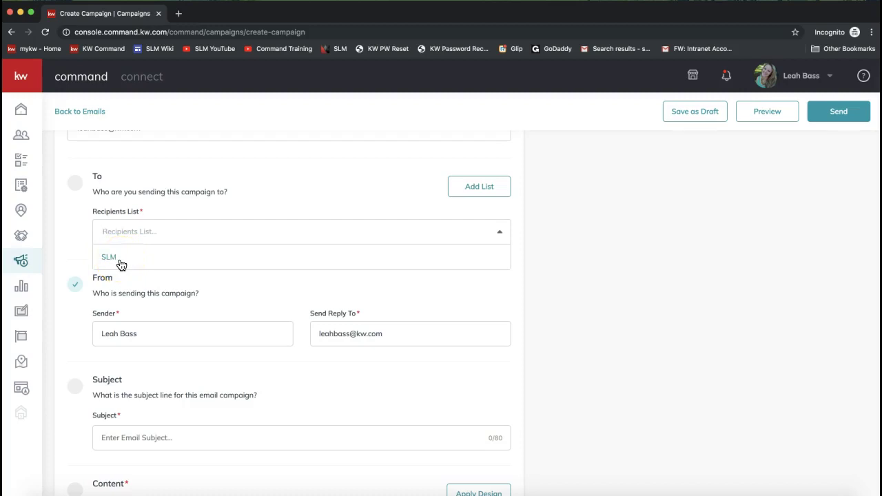
{"action": "left_click", "coordinate": [121, 265]}
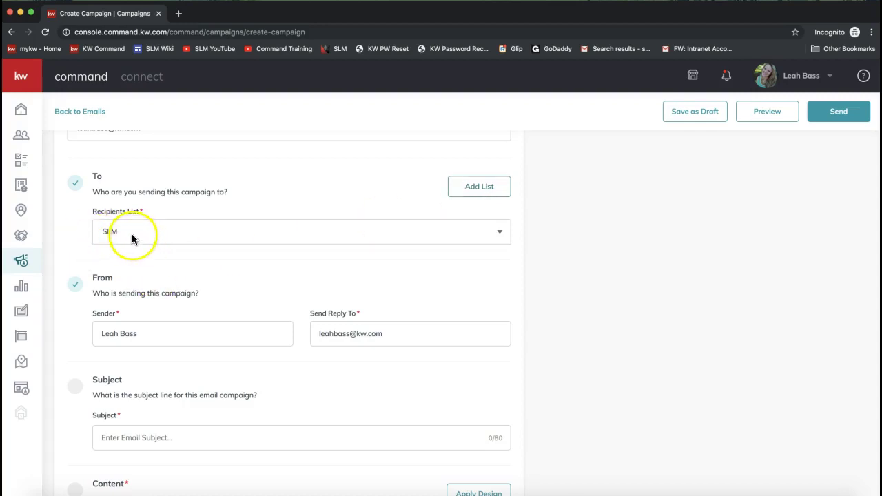
{"action": "left_click", "coordinate": [113, 236]}
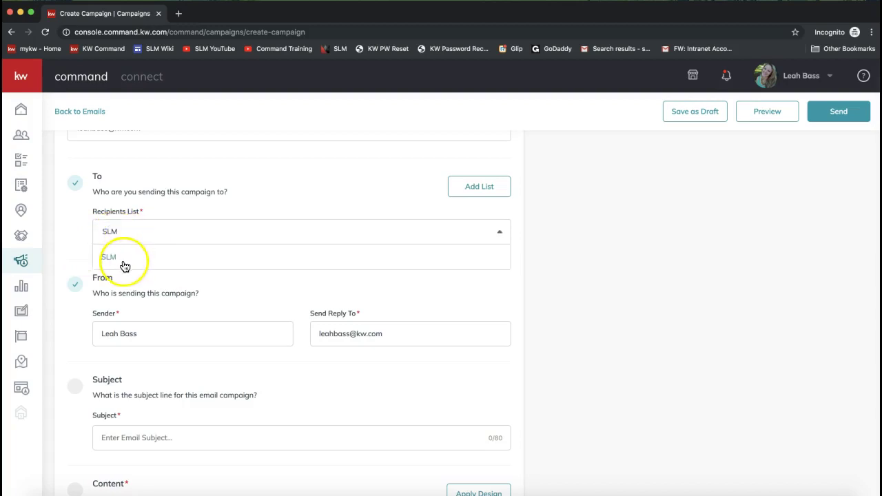
{"action": "left_click", "coordinate": [113, 263]}
- Review the pre-filled sender name and reply-to address
{"action": "scroll", "coordinate": [149, 352], "scroll_direction": "down", "scroll_amount": 1}
{"action": "double_click", "coordinate": [99, 230]}
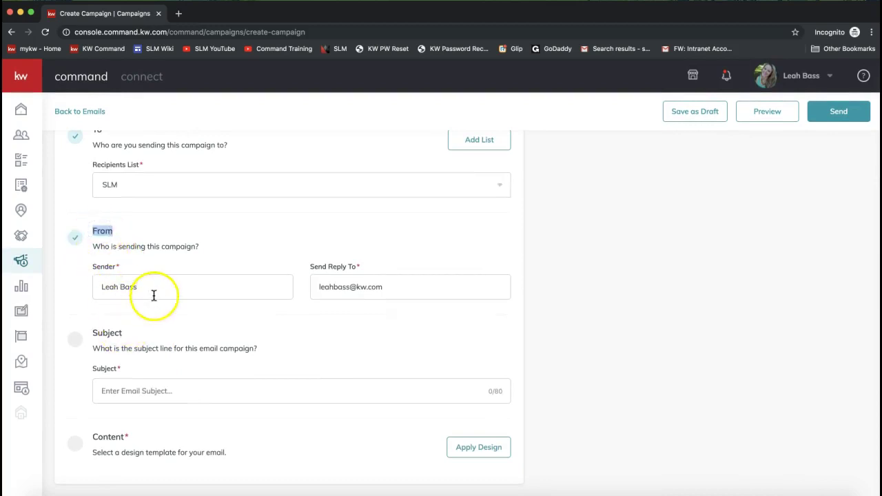
{"action": "left_click_drag", "start_coordinate": [141, 286], "coordinate": [83, 286]}
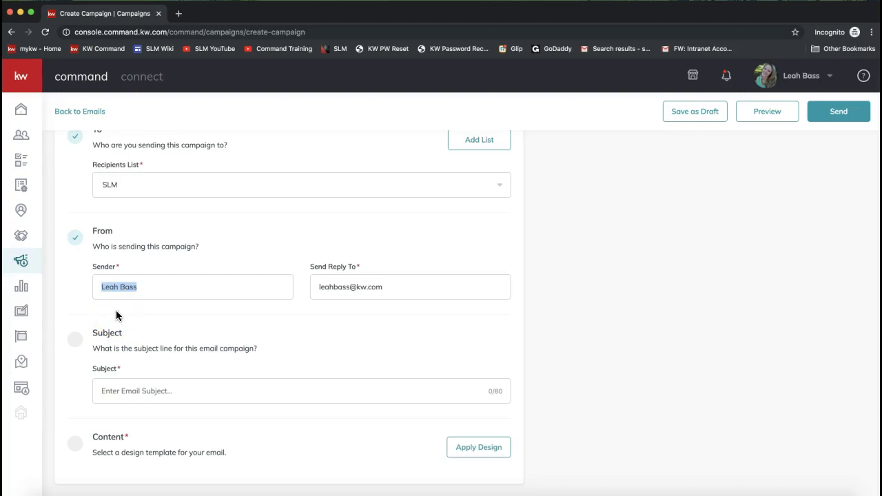
{"action": "triple_click", "coordinate": [395, 287]}
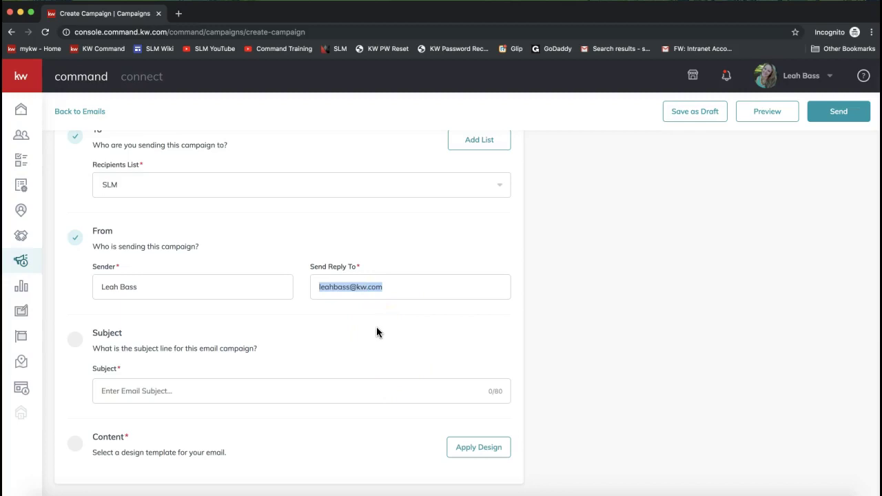
{"action": "left_click_drag", "start_coordinate": [338, 285], "coordinate": [404, 290]}
{"action": "left_click", "coordinate": [314, 343]}
- Paste 'Thank You For Coming to Our Open House!' as the subject and open the Template Library
{"action": "left_click", "coordinate": [155, 390]}
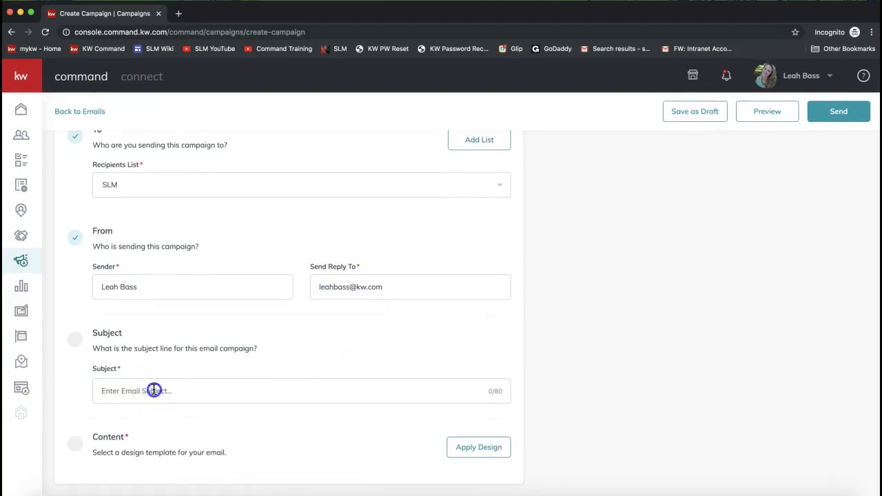
{"action": "key", "text": "super+v"}
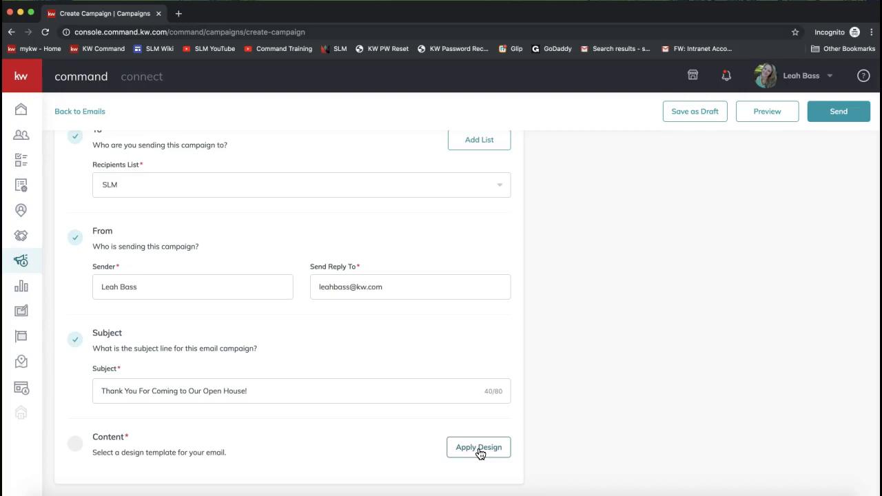
{"action": "left_click", "coordinate": [480, 450]}
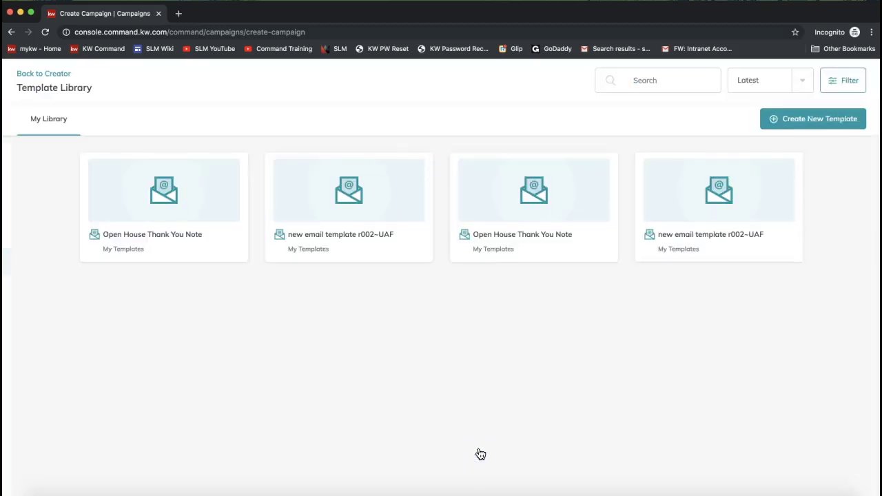
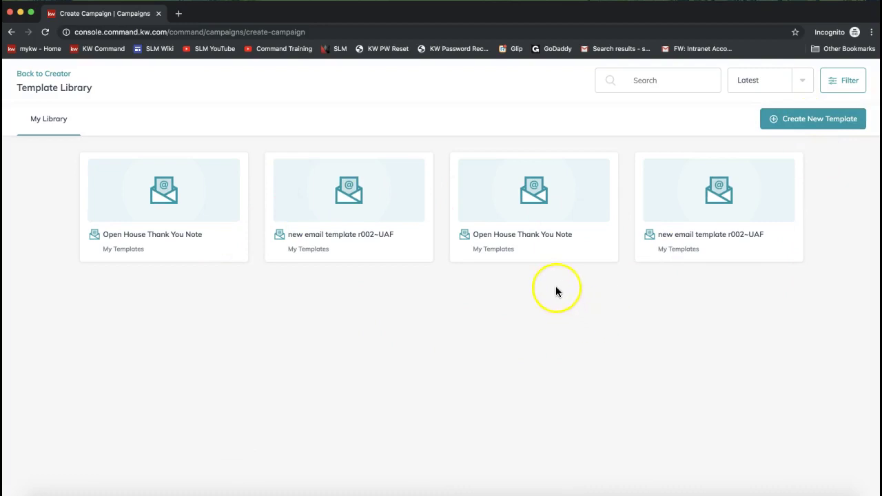
- Choose Create New Template in the Template Library so the Designs page opens in a new tab
{"action": "left_click", "coordinate": [836, 123]}
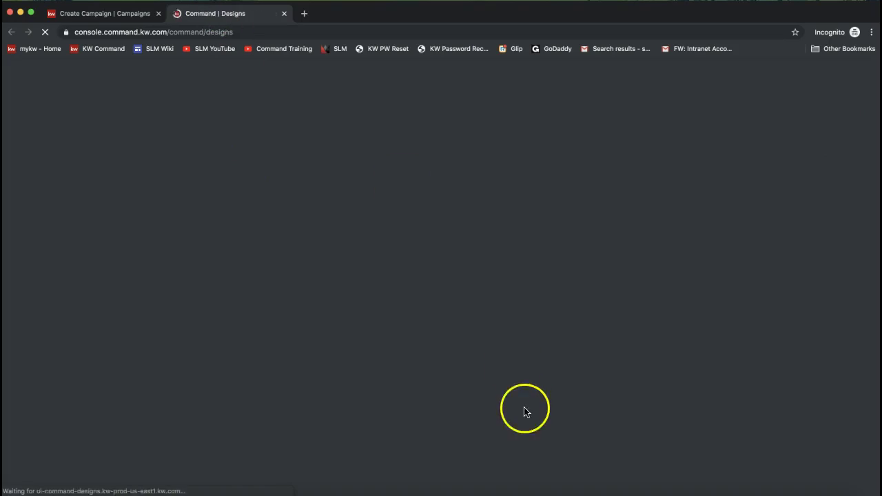
- Post 'Designs 101:' with the pasted tutorial video link in the meeting chat
{"action": "left_click", "coordinate": [597, 495]}
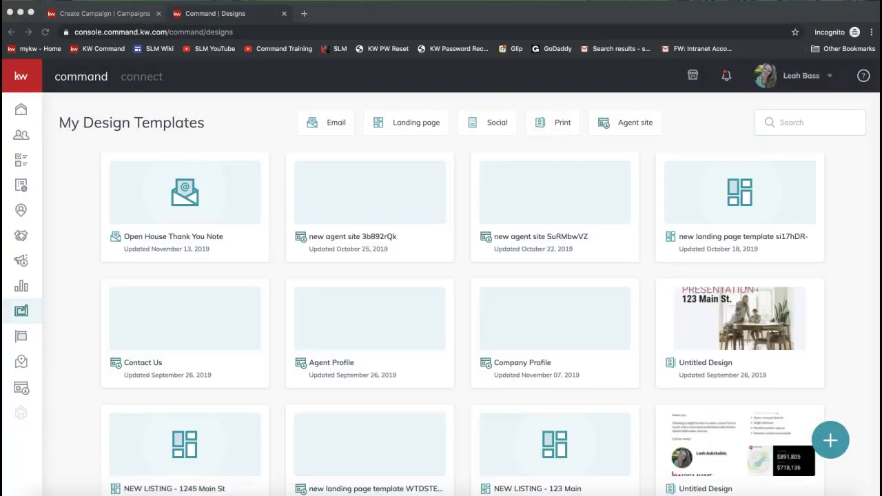
{"action": "left_click", "coordinate": [596, 495]}
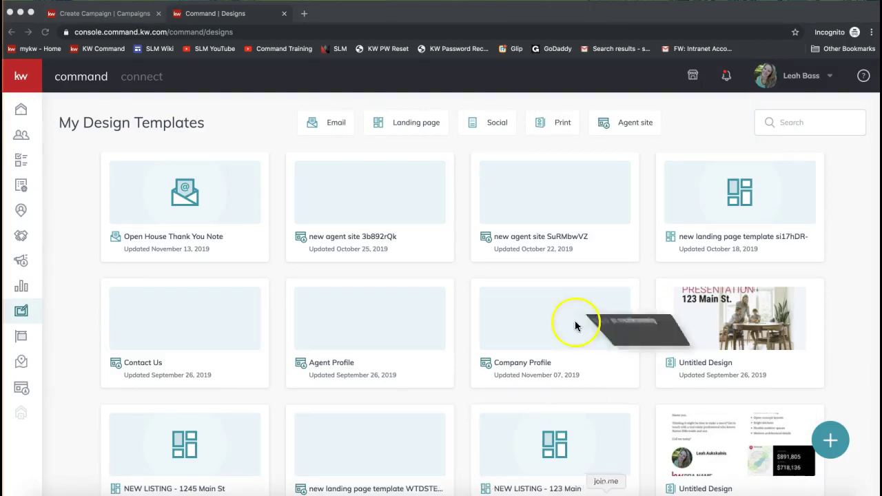
{"action": "left_click", "coordinate": [413, 32]}
{"action": "left_click", "coordinate": [452, 299]}
{"action": "type", "text": "Designs 101:"}
{"action": "type", "text": "https://www.youtube.com/watch?v=SaUIhH333Os"}
{"action": "key", "text": "Return"}
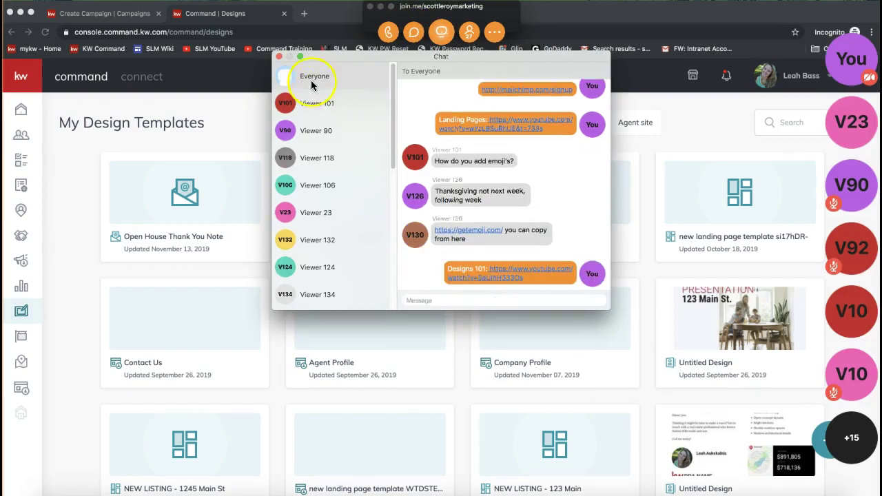
- Close the meeting chat and controls, returning to the loaded My Design Templates page
{"action": "left_click", "coordinate": [279, 56]}
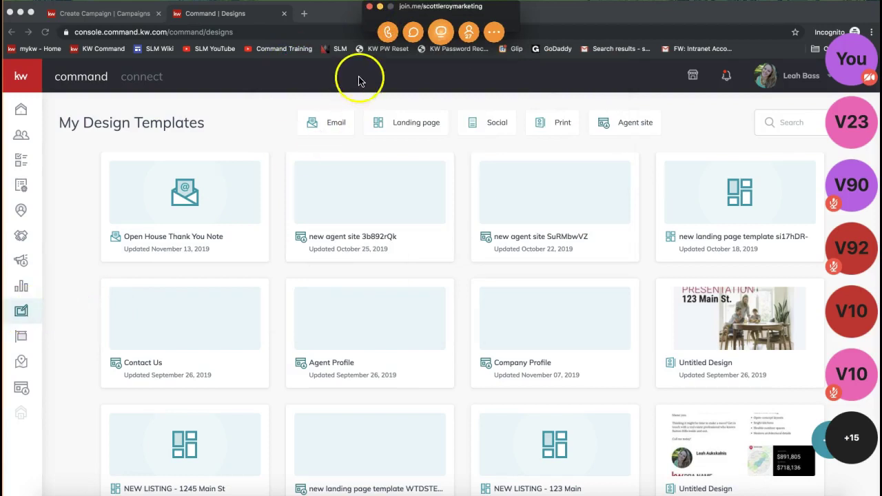
{"action": "left_click", "coordinate": [380, 6]}
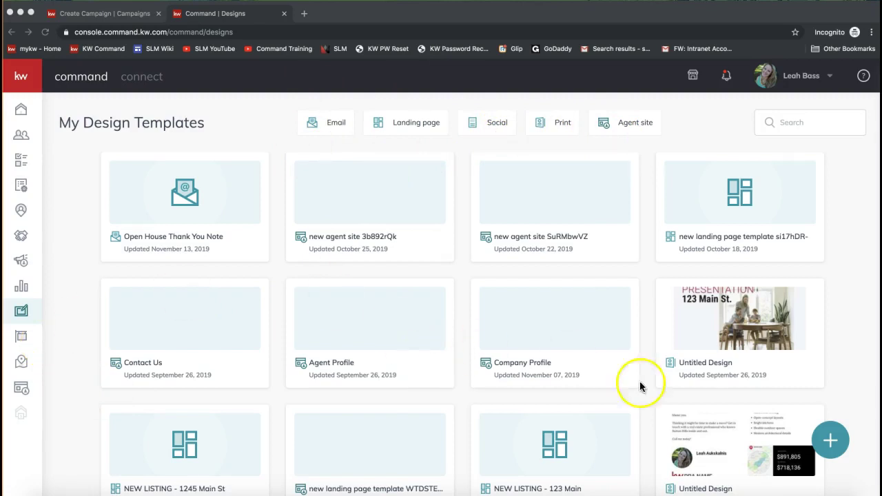
{"action": "left_click", "coordinate": [833, 445]}
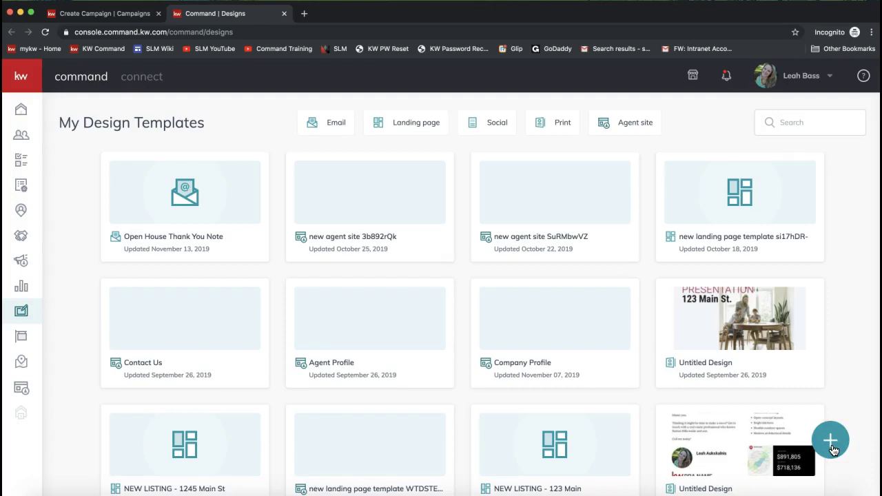
- Try three times to create a new Email design from the + menu
{"action": "left_click", "coordinate": [832, 442]}
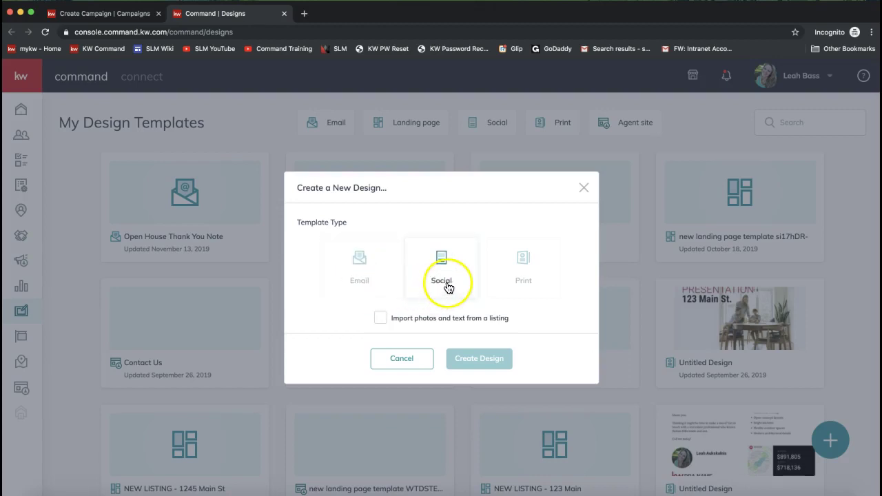
{"action": "left_click", "coordinate": [372, 285]}
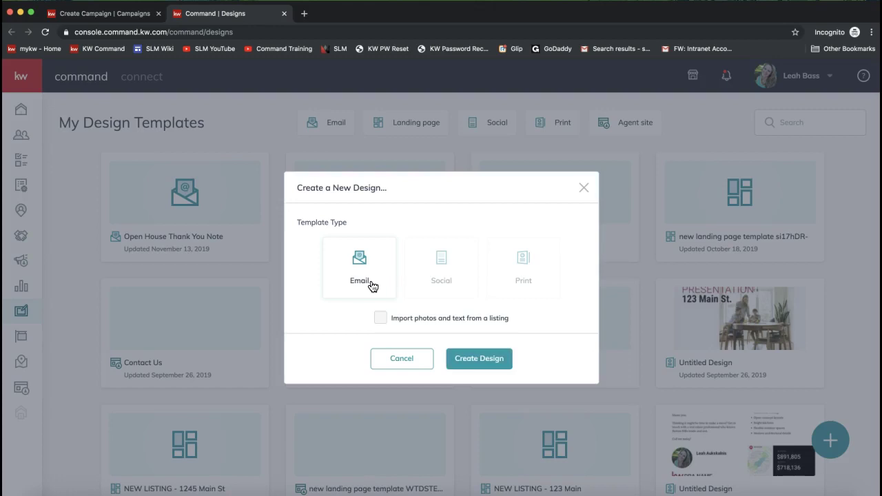
{"action": "left_click", "coordinate": [455, 361]}
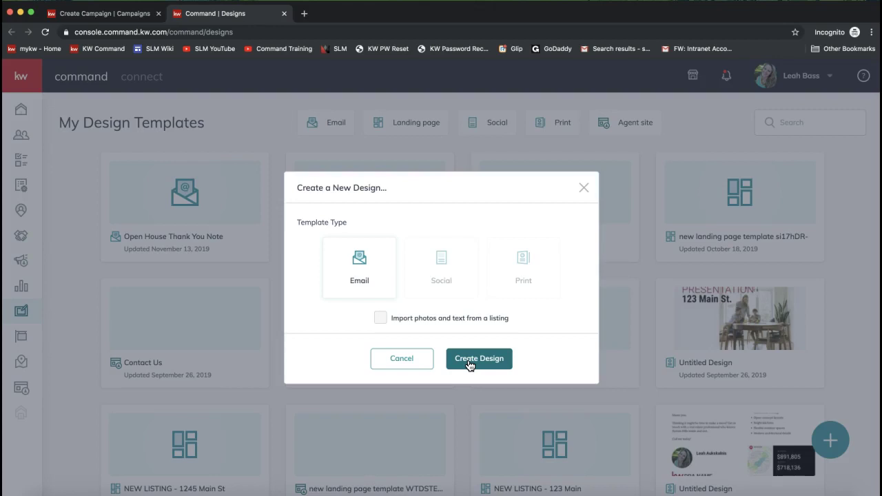
{"action": "left_click", "coordinate": [470, 363]}
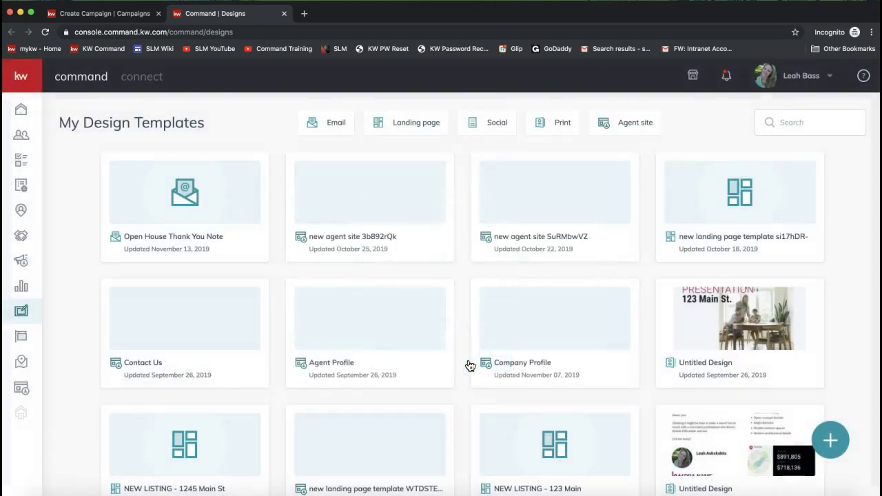
{"action": "left_click", "coordinate": [829, 438]}
{"action": "left_click", "coordinate": [361, 260]}
{"action": "left_click", "coordinate": [473, 359]}
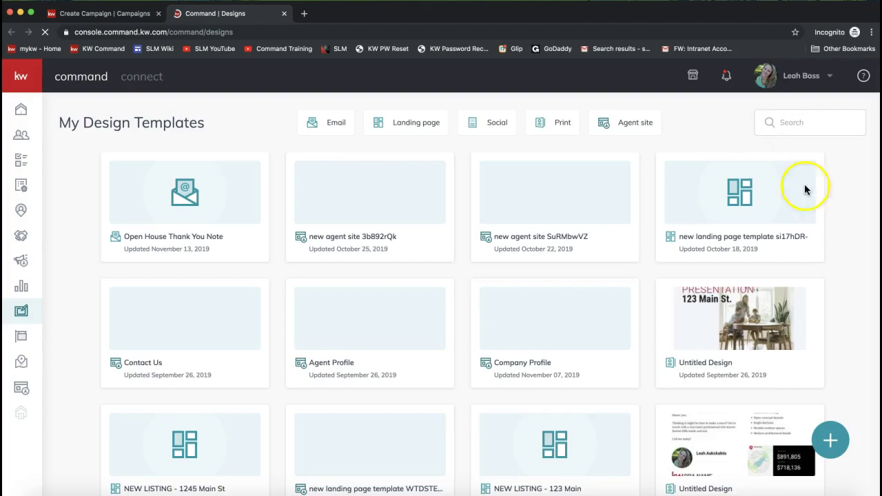
{"action": "left_click", "coordinate": [831, 439]}
{"action": "left_click", "coordinate": [362, 274]}
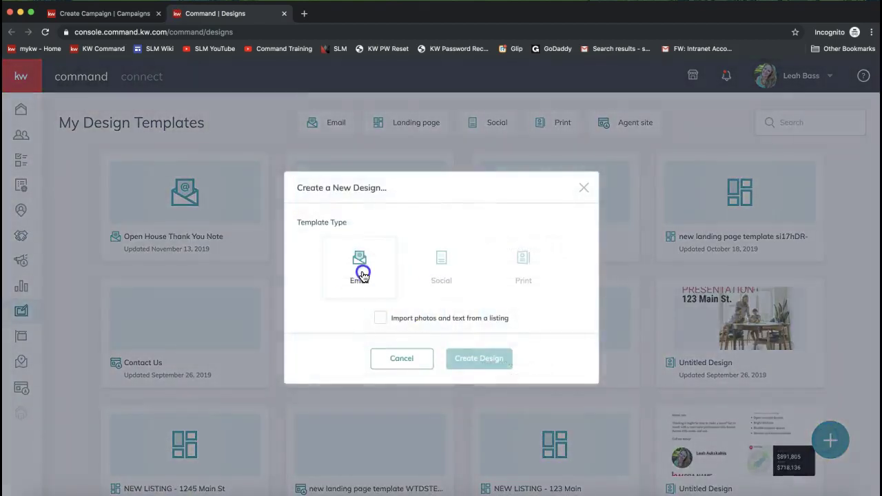
{"action": "left_click", "coordinate": [497, 359]}
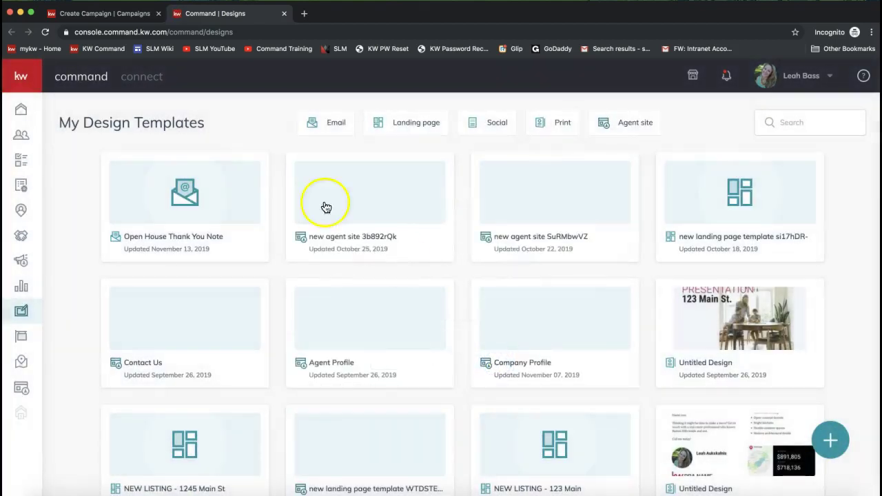
{"action": "mouse_move", "coordinate": [210, 199]}
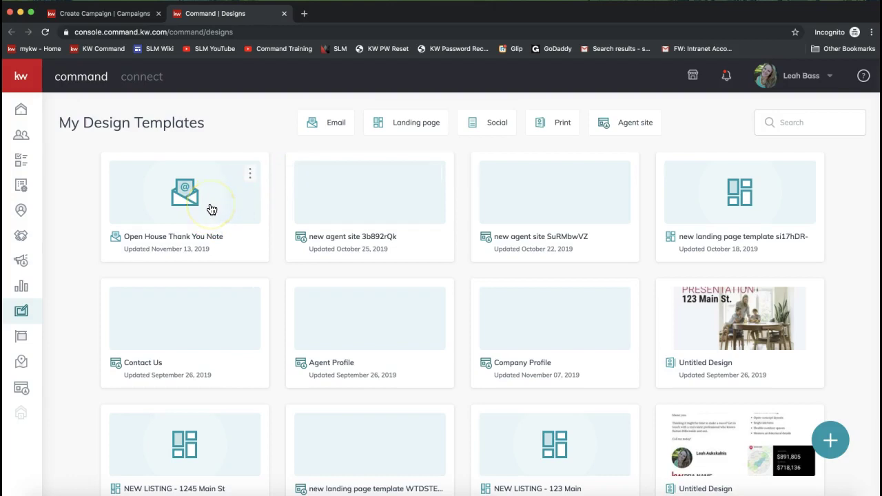
- Filter the gallery to Email templates and attempt another new Email design
{"action": "left_click", "coordinate": [334, 122]}
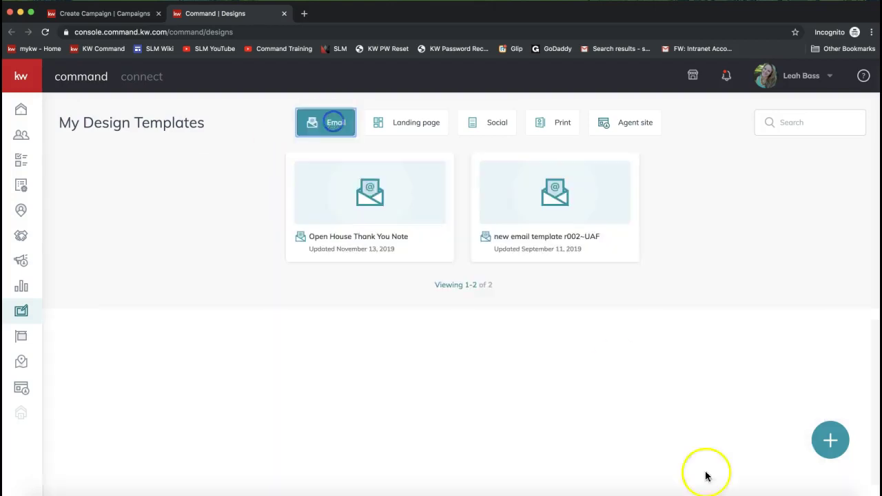
{"action": "left_click", "coordinate": [830, 439]}
{"action": "left_click", "coordinate": [350, 272]}
{"action": "left_click", "coordinate": [486, 365]}
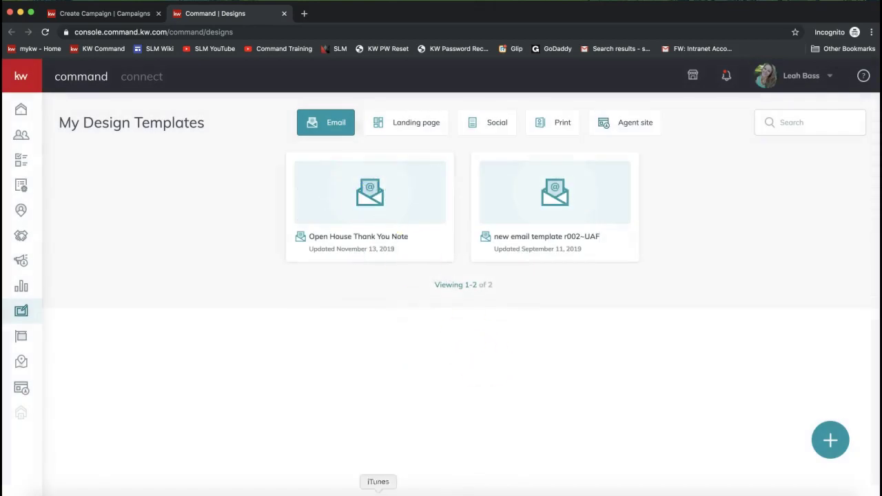
- Open the Open House Thank You Note template in the email editor
{"action": "double_click", "coordinate": [383, 237]}
{"action": "left_click", "coordinate": [443, 174]}
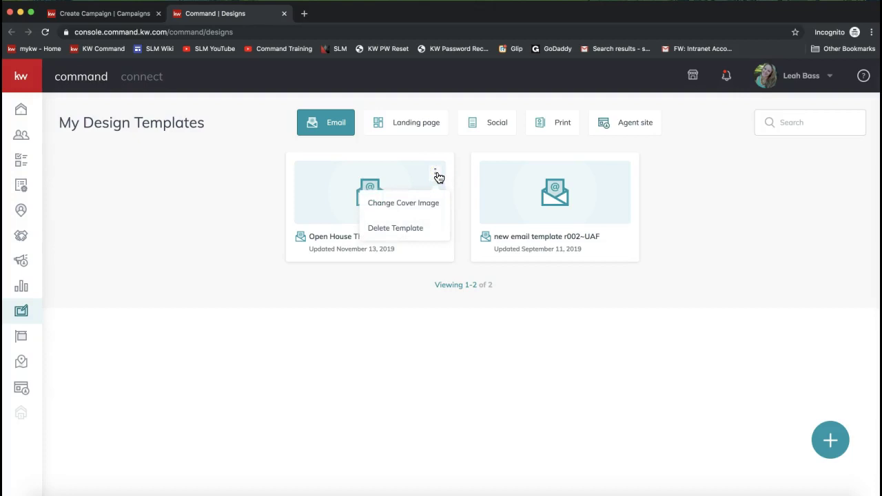
{"action": "left_click", "coordinate": [556, 220]}
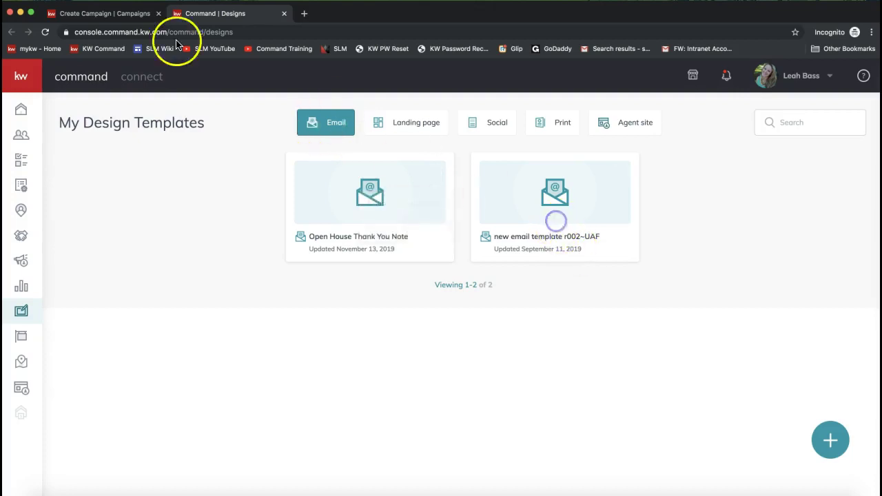
{"action": "left_click", "coordinate": [820, 441]}
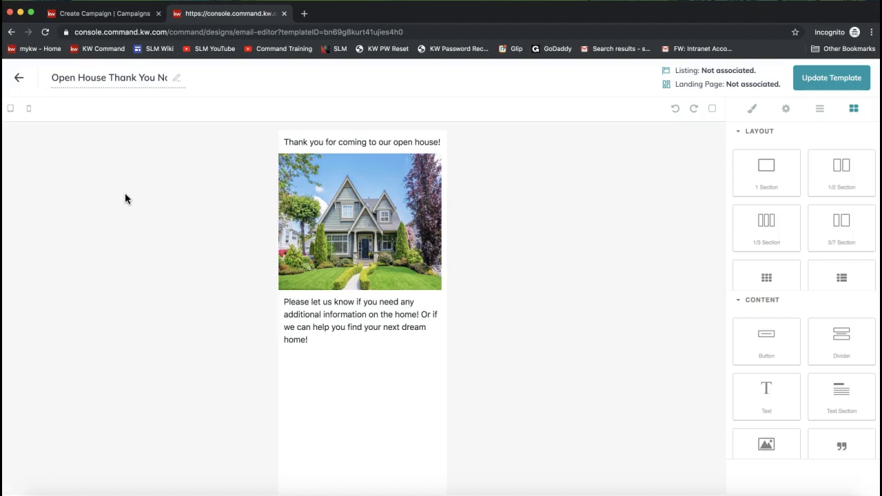
- Select the template name for editing and scroll through the email
{"action": "left_click", "coordinate": [109, 76]}
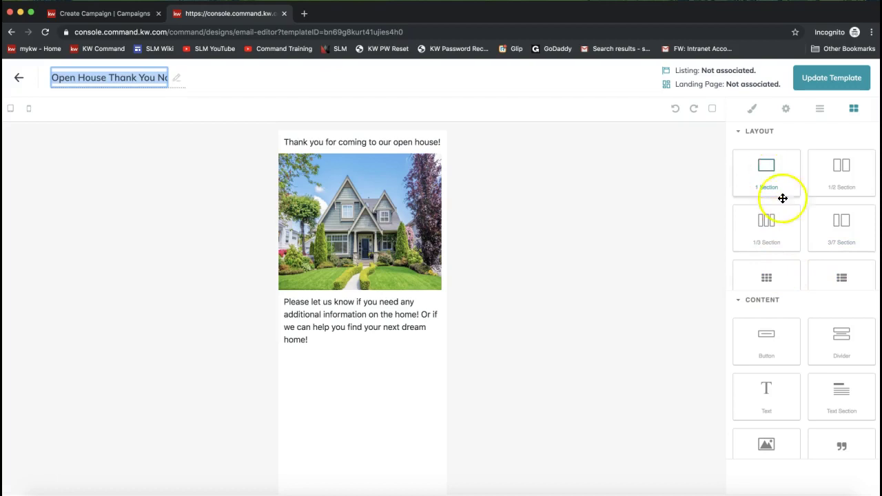
{"action": "scroll", "coordinate": [855, 209], "scroll_direction": "down", "scroll_amount": 1}
{"action": "scroll", "coordinate": [853, 204], "scroll_direction": "up", "scroll_amount": 1}
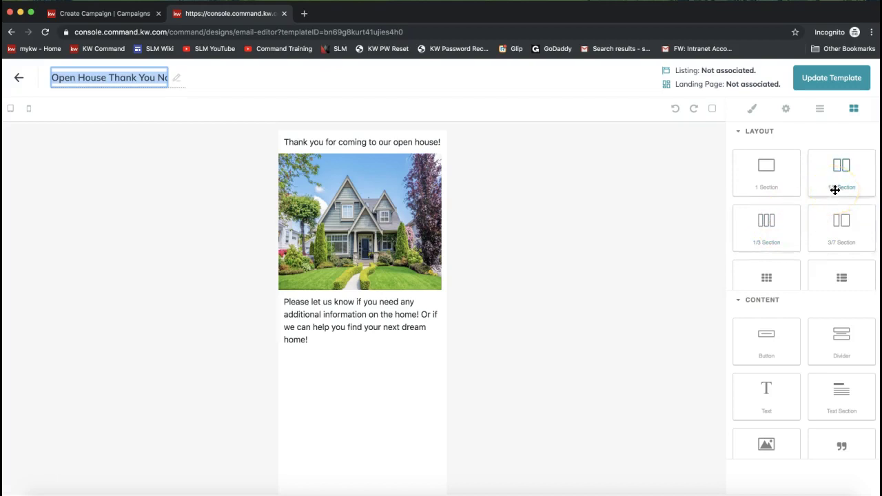
{"action": "scroll", "coordinate": [778, 373], "scroll_direction": "down", "scroll_amount": 3}
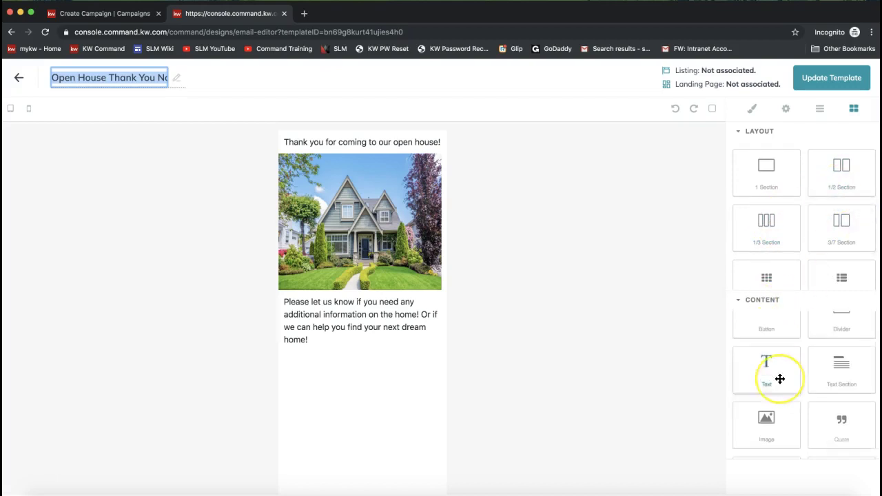
{"action": "scroll", "coordinate": [778, 378], "scroll_direction": "up", "scroll_amount": 2}
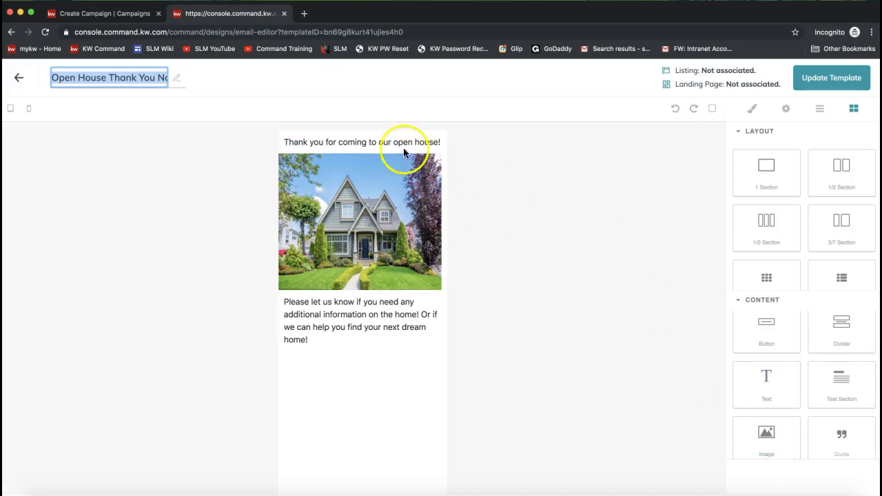
{"action": "left_click", "coordinate": [766, 396]}
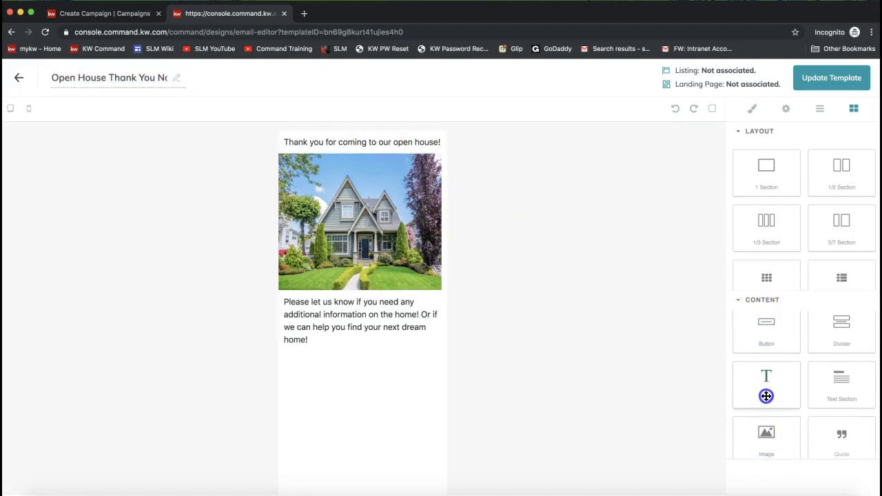
- Clear out the old heading, house photo and follow-up text blocks
{"action": "left_click_drag", "start_coordinate": [767, 396], "coordinate": [328, 138]}
{"action": "left_click", "coordinate": [440, 159]}
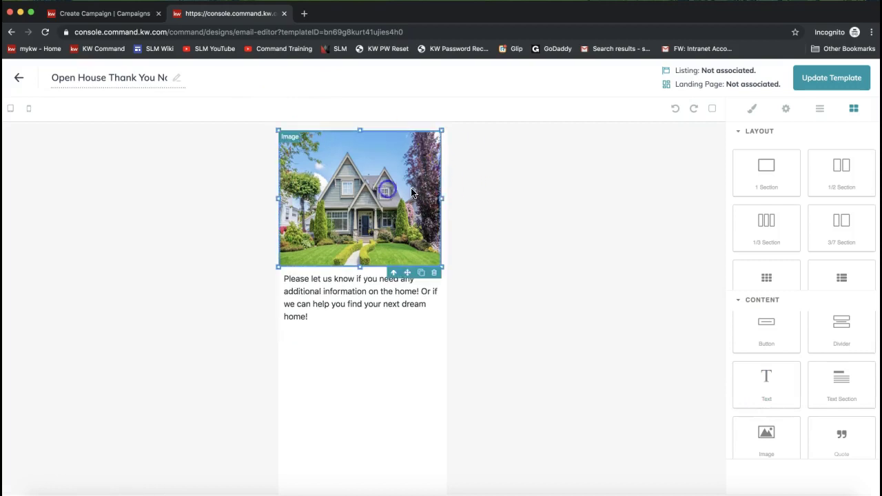
{"action": "left_click", "coordinate": [435, 272]}
{"action": "left_click", "coordinate": [366, 145]}
{"action": "left_click", "coordinate": [380, 155]}
{"action": "triple_click", "coordinate": [380, 154]}
{"action": "key", "text": "super+c"}
{"action": "key", "text": "BackSpace"}
{"action": "left_click", "coordinate": [429, 200]}
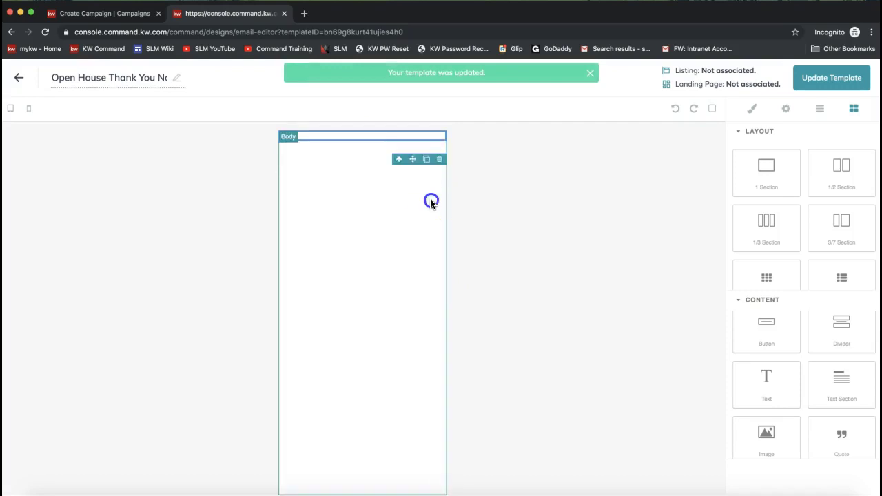
{"action": "left_click", "coordinate": [389, 136]}
- Add a new text block reading 'Thank you for coming to our open house!'
{"action": "left_click_drag", "start_coordinate": [779, 392], "coordinate": [402, 198]}
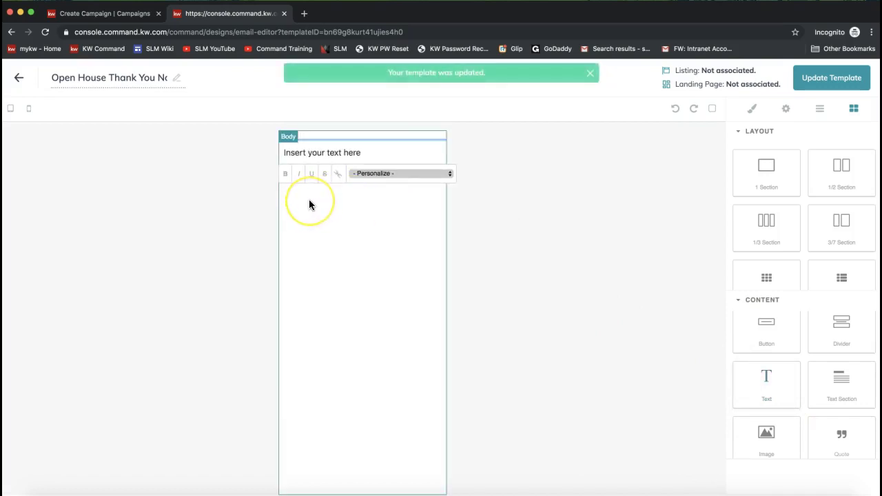
{"action": "left_click", "coordinate": [290, 153]}
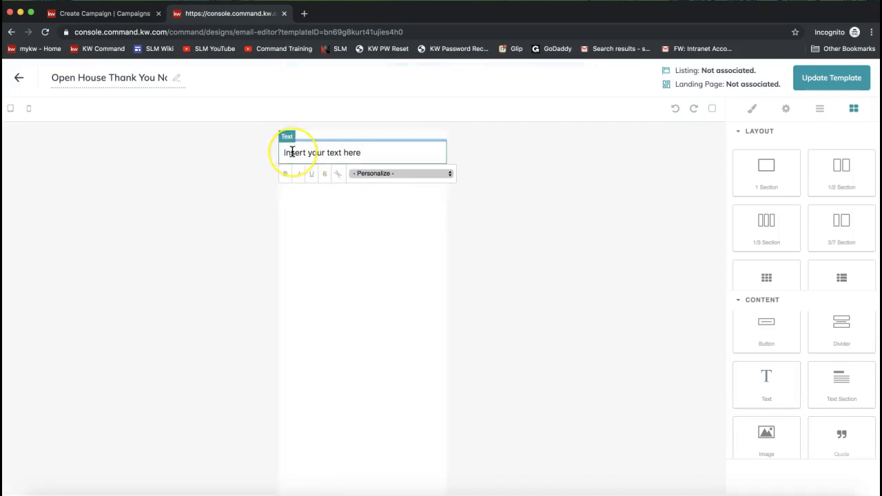
{"action": "type", "text": "Thank"}
{"action": "key", "text": "super+a"}
{"action": "type", "text": "Thank"}
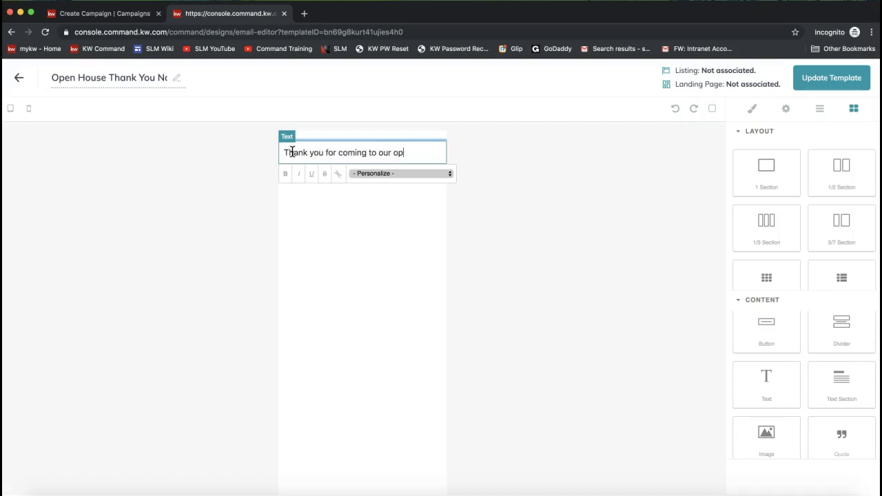
{"action": "type", "text": "!"}
{"action": "left_click", "coordinate": [288, 182]}
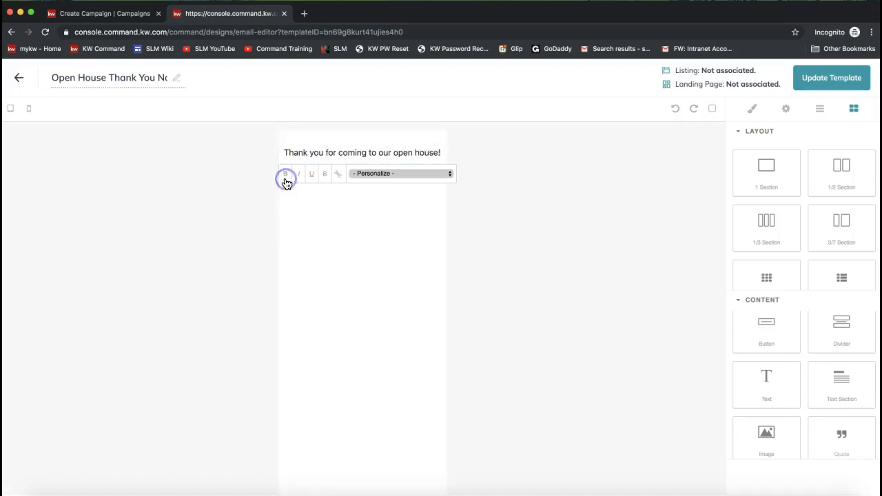
{"action": "left_click", "coordinate": [386, 153]}
{"action": "triple_click", "coordinate": [386, 152]}
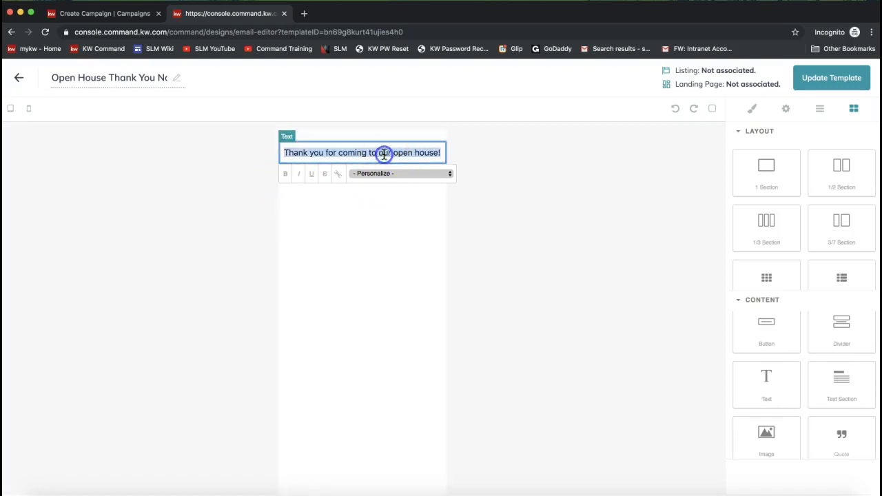
{"action": "scroll", "coordinate": [788, 437], "scroll_direction": "down", "scroll_amount": 2}
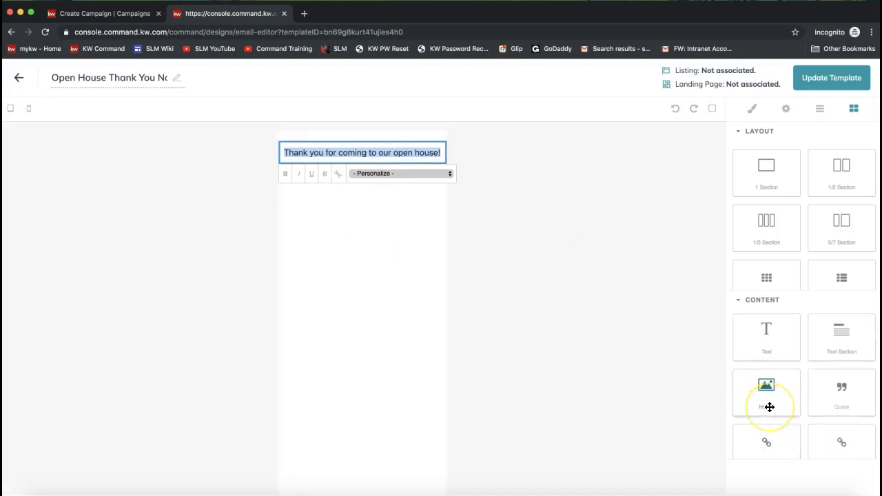
- Upload the house photo below the heading, resize it to the column, and add a text block
{"action": "left_click_drag", "start_coordinate": [765, 418], "coordinate": [368, 214]}
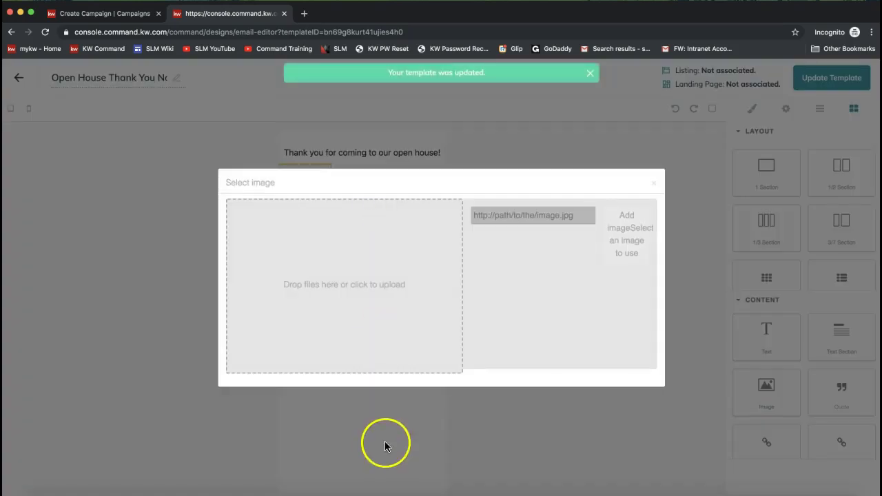
{"action": "left_click", "coordinate": [349, 281]}
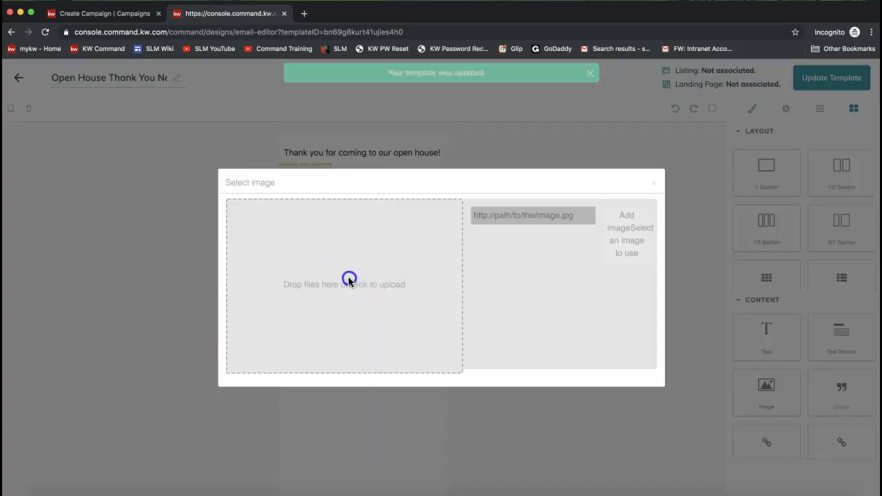
{"action": "double_click", "coordinate": [346, 113]}
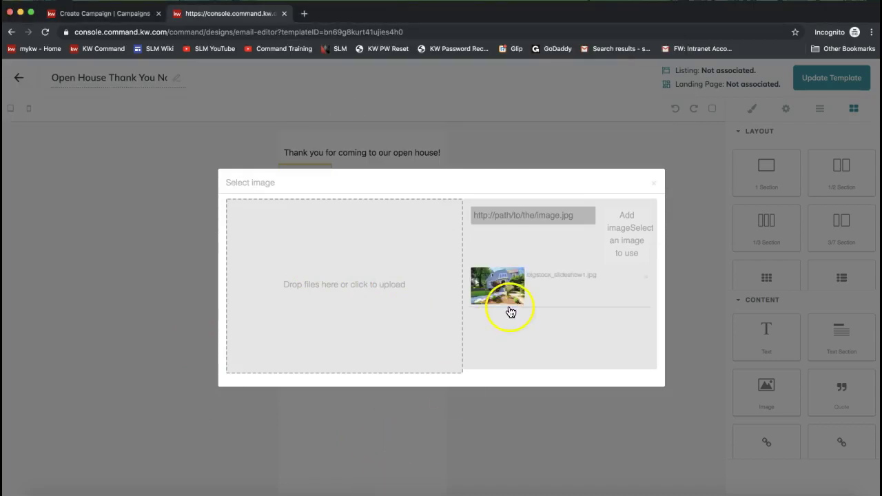
{"action": "left_click", "coordinate": [503, 300]}
{"action": "left_click", "coordinate": [459, 375]}
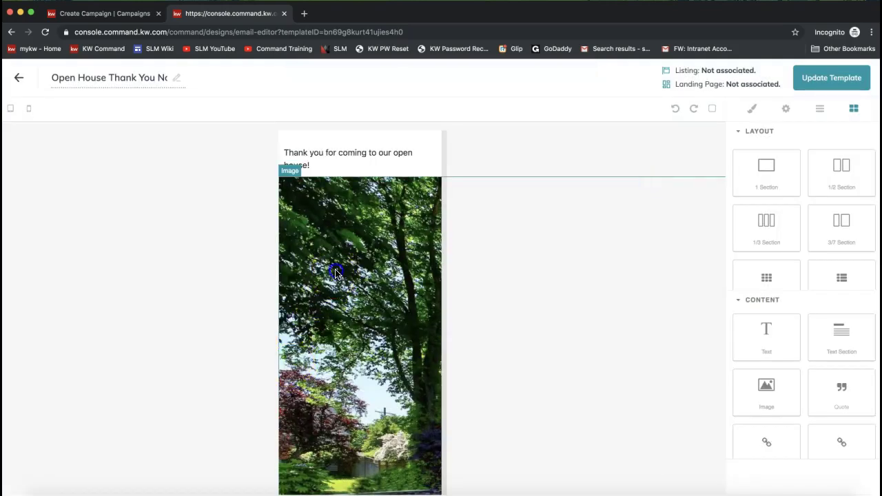
{"action": "left_click_drag", "start_coordinate": [278, 176], "coordinate": [445, 381]}
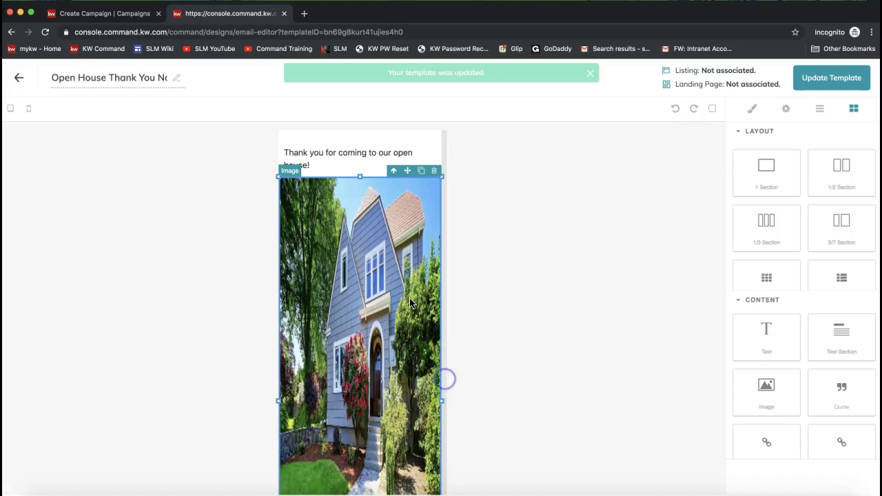
{"action": "left_click_drag", "start_coordinate": [361, 176], "coordinate": [362, 271]}
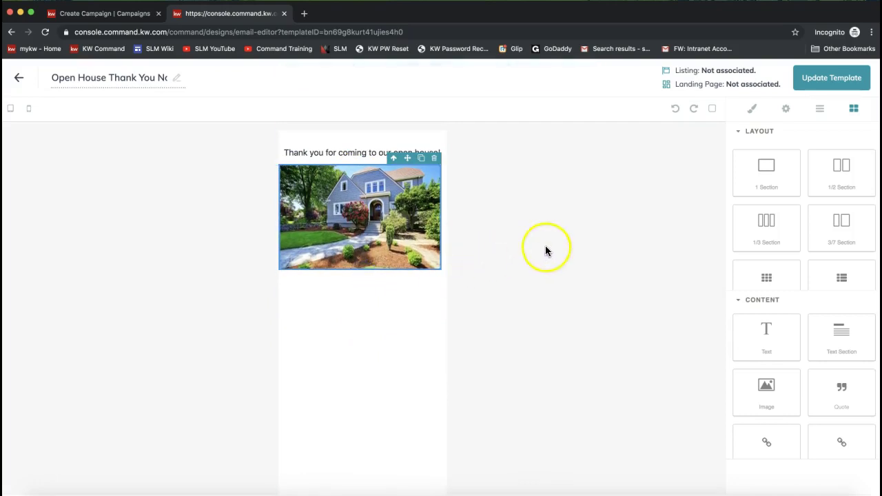
{"action": "left_click_drag", "start_coordinate": [785, 349], "coordinate": [662, 366]}
- Add a text block under the photo with the pasted message offering more home information
{"action": "left_click_drag", "start_coordinate": [764, 343], "coordinate": [388, 339]}
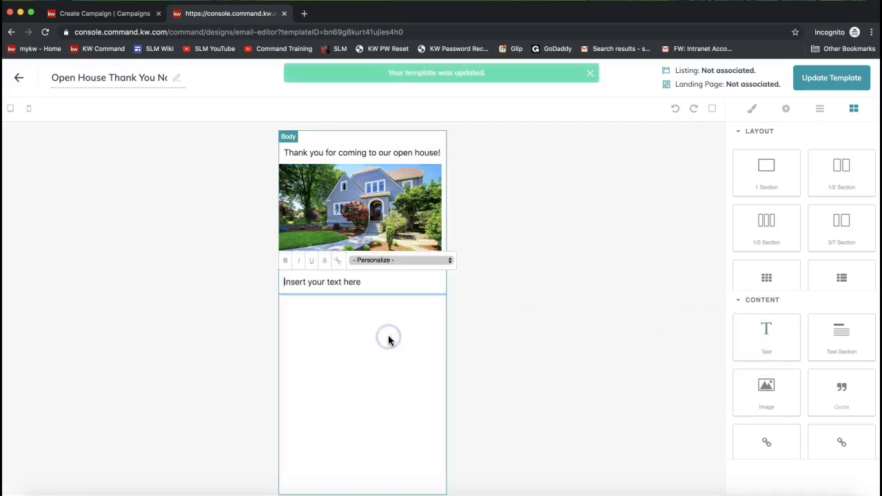
{"action": "left_click", "coordinate": [326, 283]}
{"action": "key", "text": "super+v"}
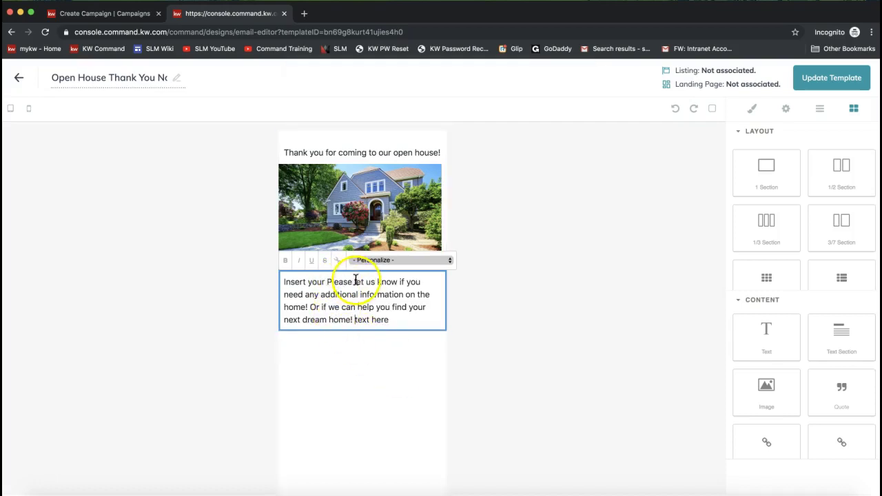
{"action": "left_click_drag", "start_coordinate": [356, 281], "coordinate": [252, 280]}
{"action": "type", "text": "L"}
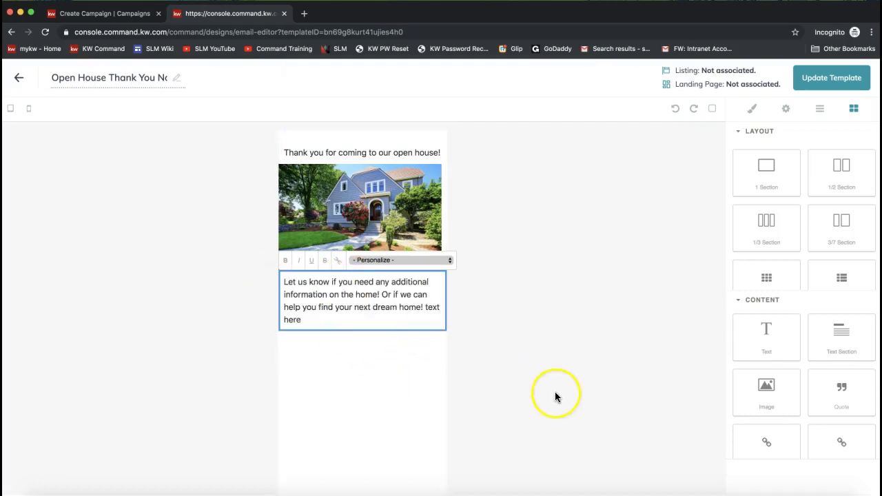
{"action": "scroll", "coordinate": [767, 384], "scroll_direction": "down", "scroll_amount": 1}
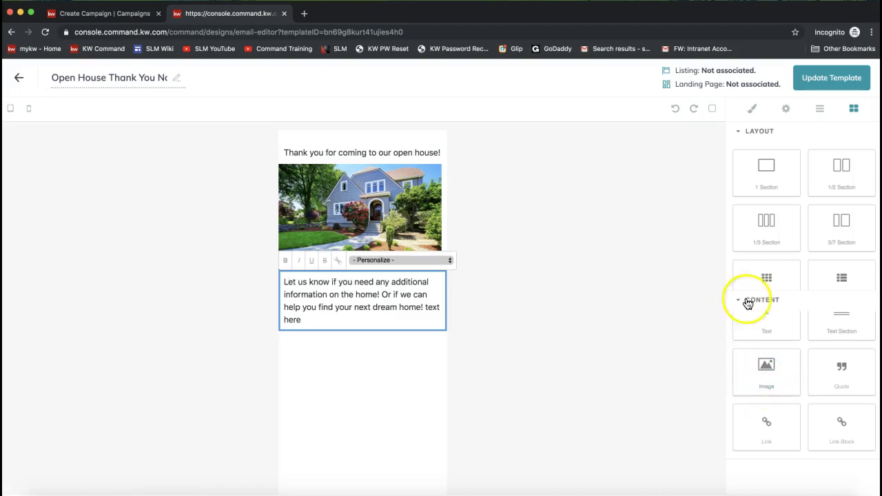
{"action": "scroll", "coordinate": [785, 377], "scroll_direction": "up", "scroll_amount": 3}
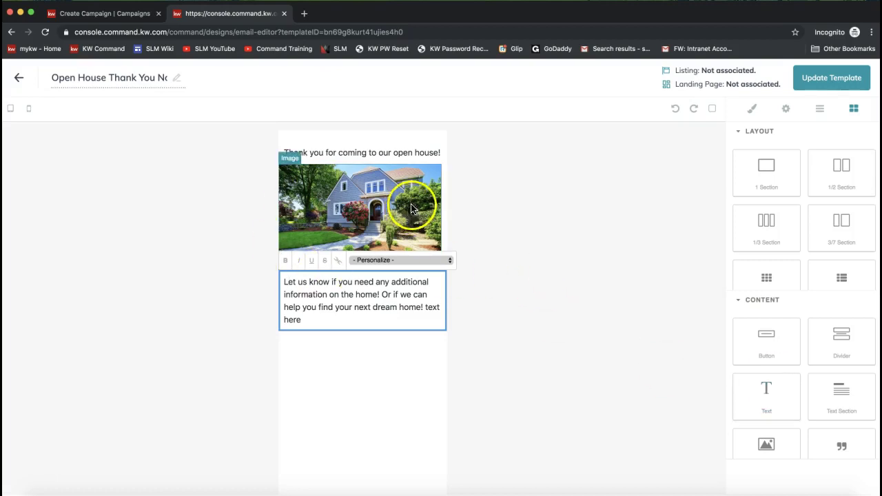
- Save the template changes with Update Template
{"action": "left_click", "coordinate": [838, 85]}
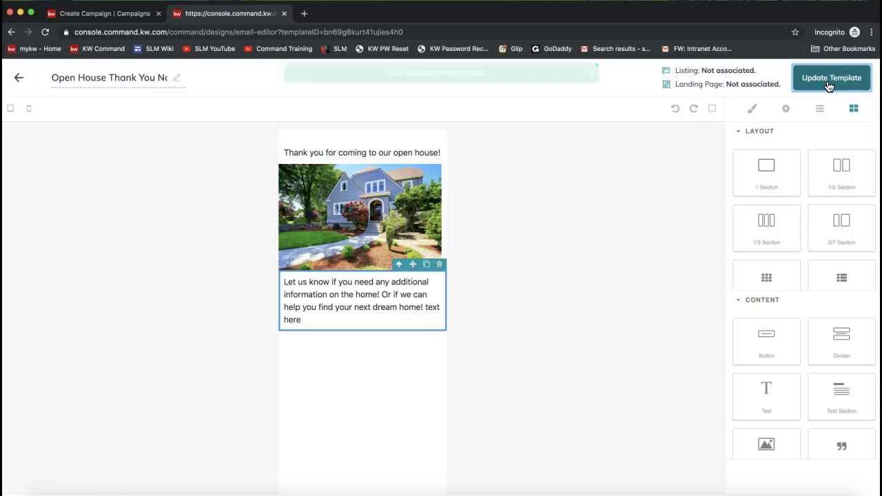
{"action": "left_click", "coordinate": [824, 87]}
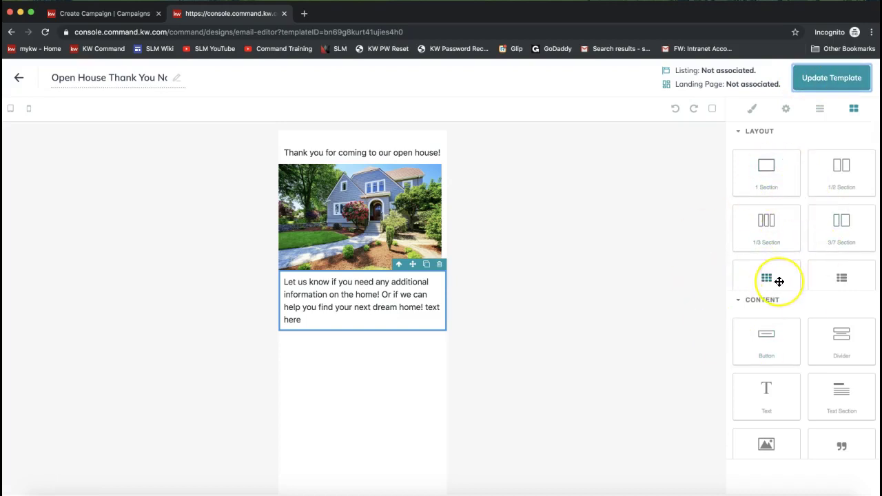
{"action": "left_click_drag", "start_coordinate": [779, 282], "coordinate": [190, 133]}
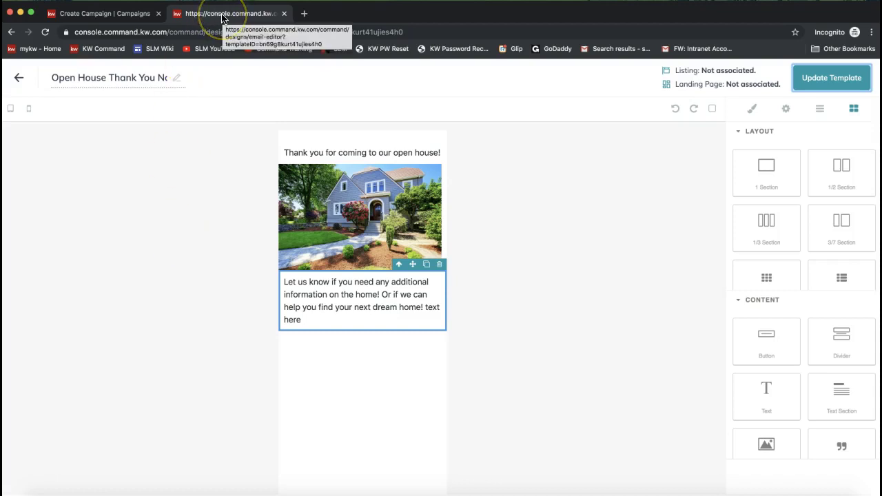
- Switch to the campaign tab, cancel the reload prompt, and go back to the creator
{"action": "left_click", "coordinate": [91, 14]}
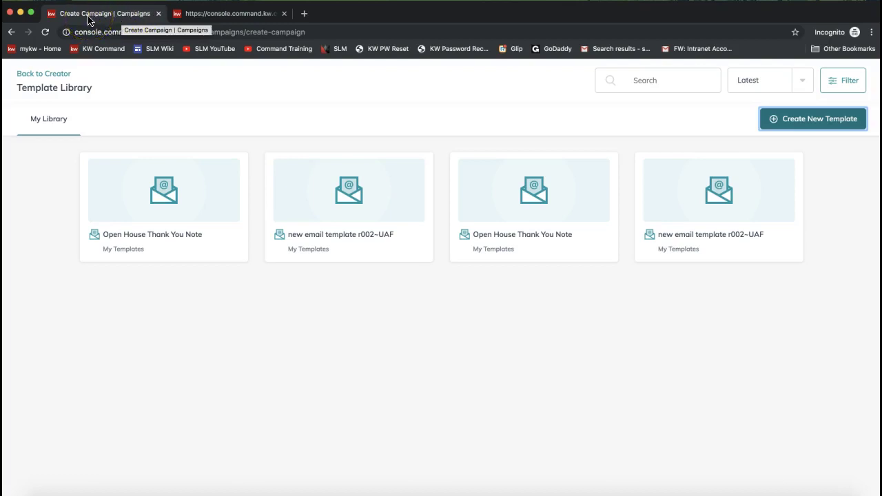
{"action": "left_click", "coordinate": [314, 336]}
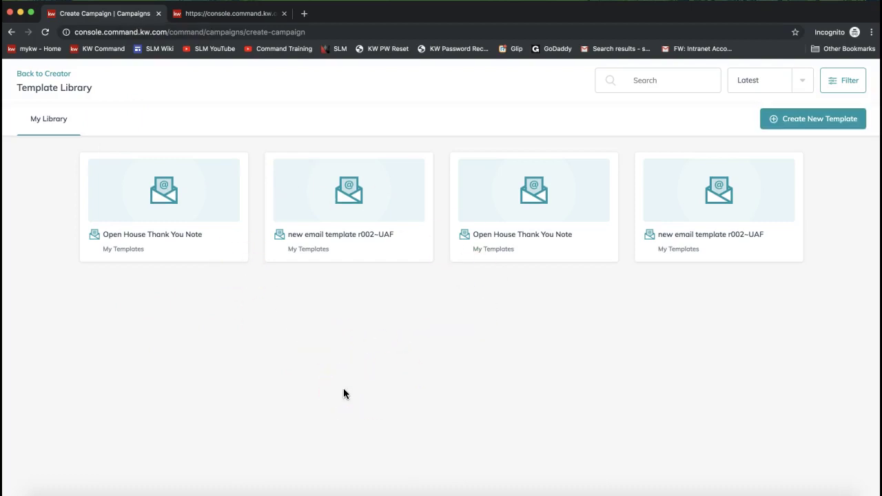
{"action": "key", "text": "super+r"}
{"action": "left_click", "coordinate": [463, 171]}
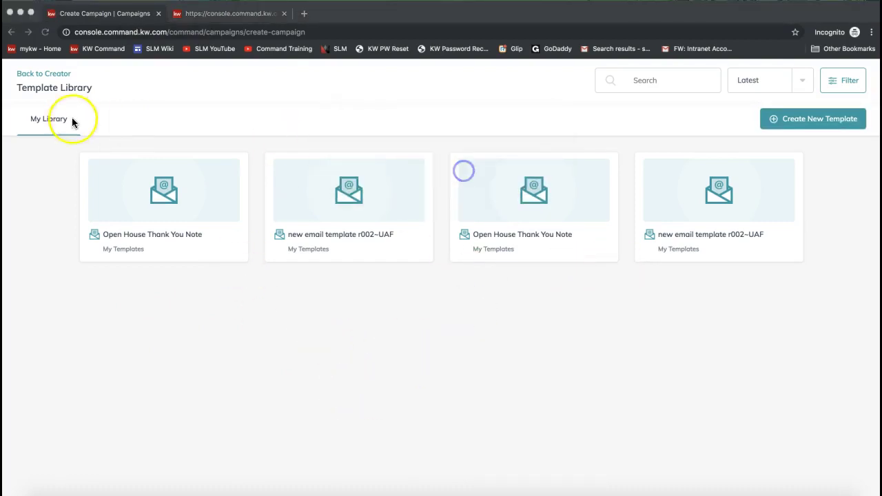
{"action": "left_click", "coordinate": [38, 74]}
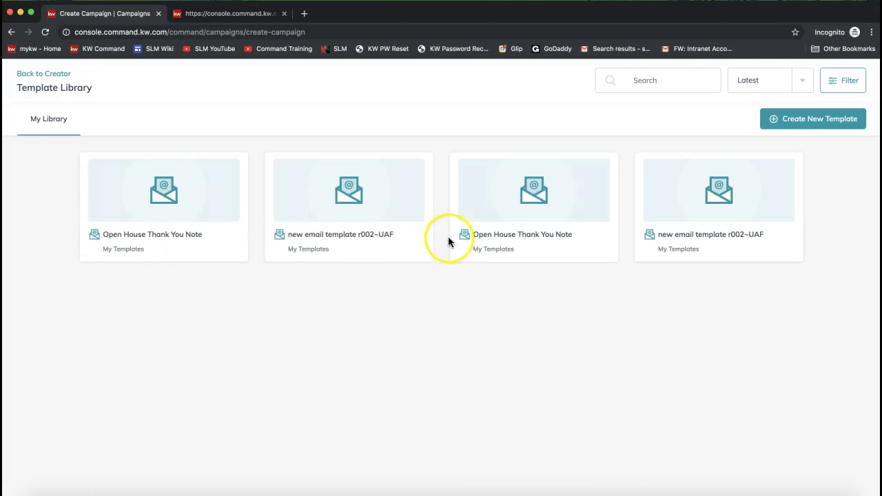
{"action": "left_click", "coordinate": [44, 75]}
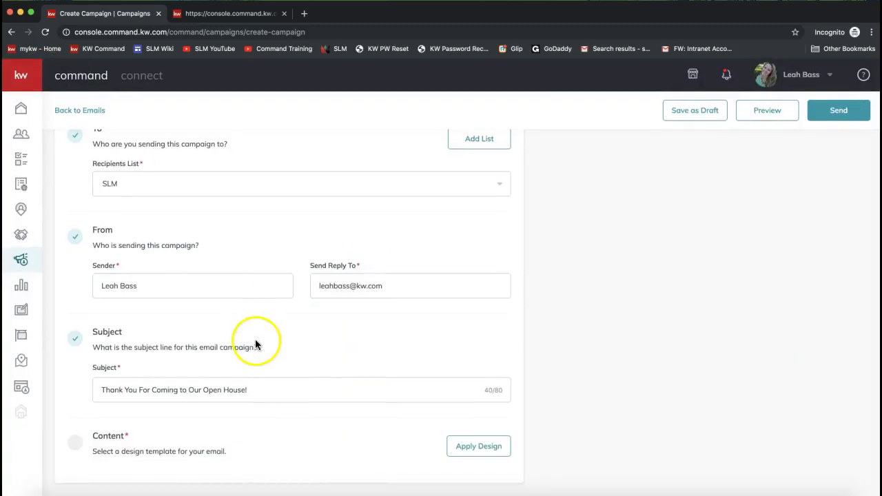
- Apply the Open House Thank You Note design from the Template Library to the campaign
{"action": "left_click", "coordinate": [477, 453]}
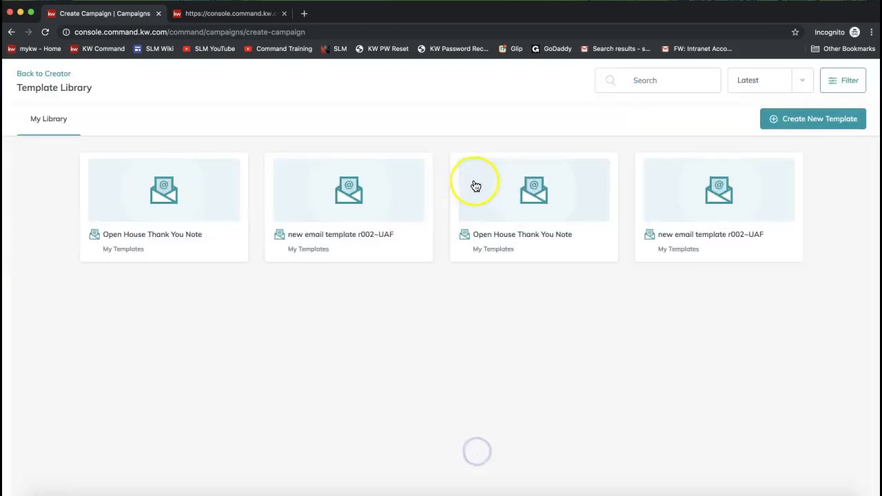
{"action": "left_click", "coordinate": [165, 197]}
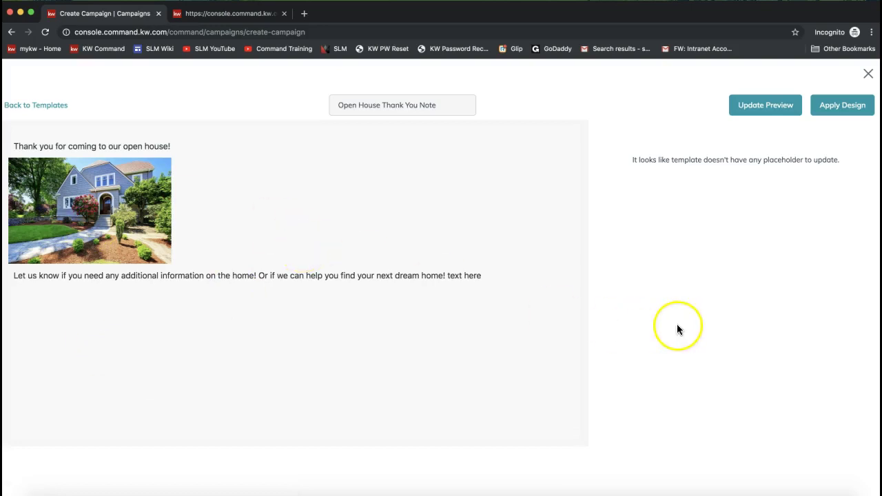
{"action": "left_click", "coordinate": [839, 113]}
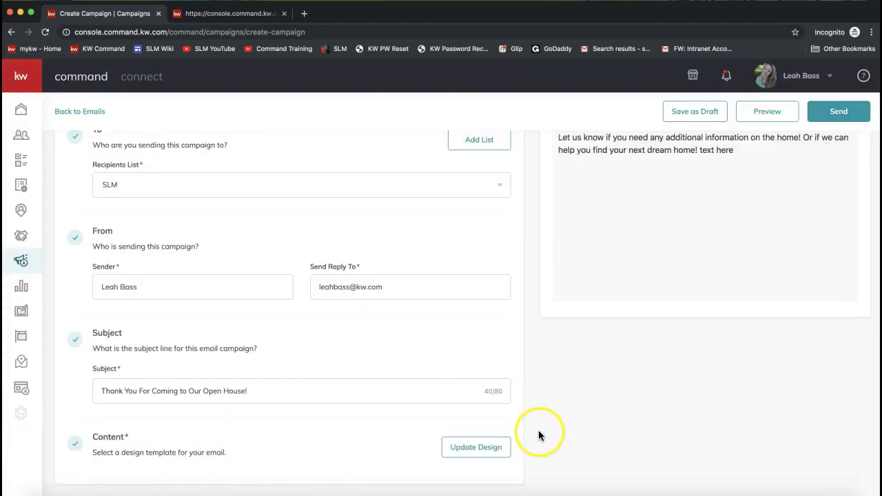
- Scroll up to check the Email Preview of the thank-you email, then send the campaign
{"action": "scroll", "coordinate": [538, 430], "scroll_direction": "up", "scroll_amount": 5}
{"action": "left_click_drag", "start_coordinate": [624, 169], "coordinate": [552, 161]}
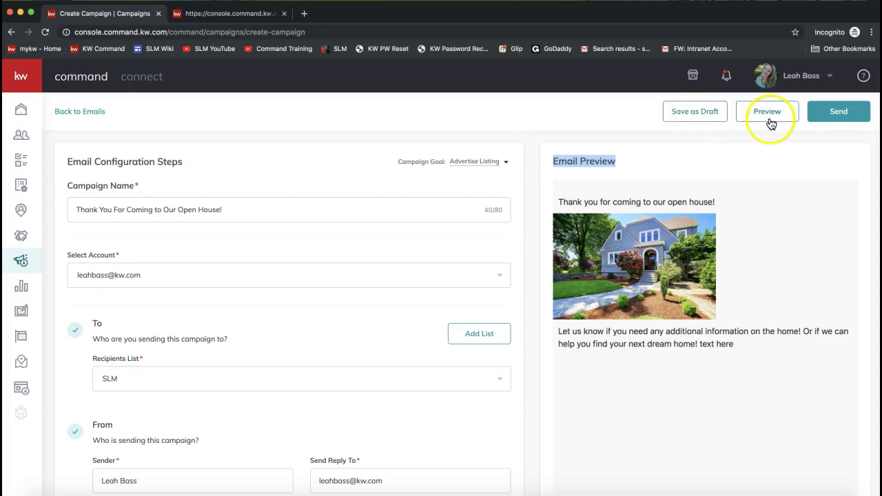
{"action": "left_click", "coordinate": [840, 122]}
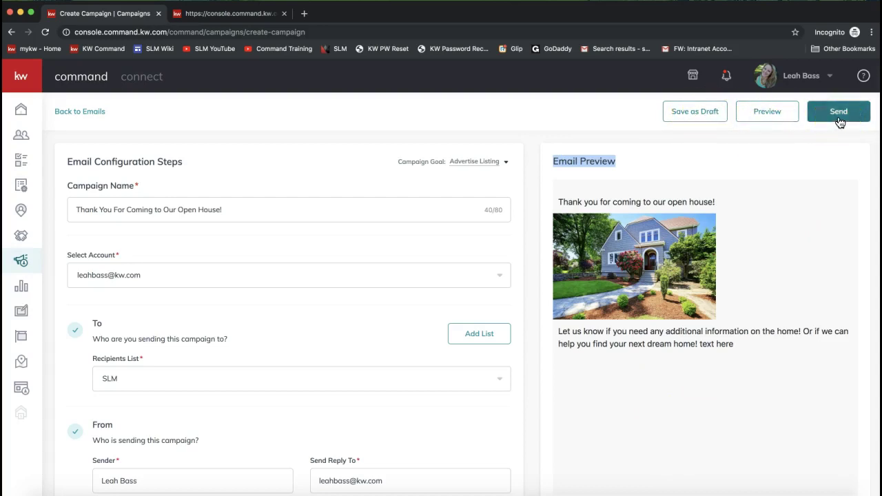